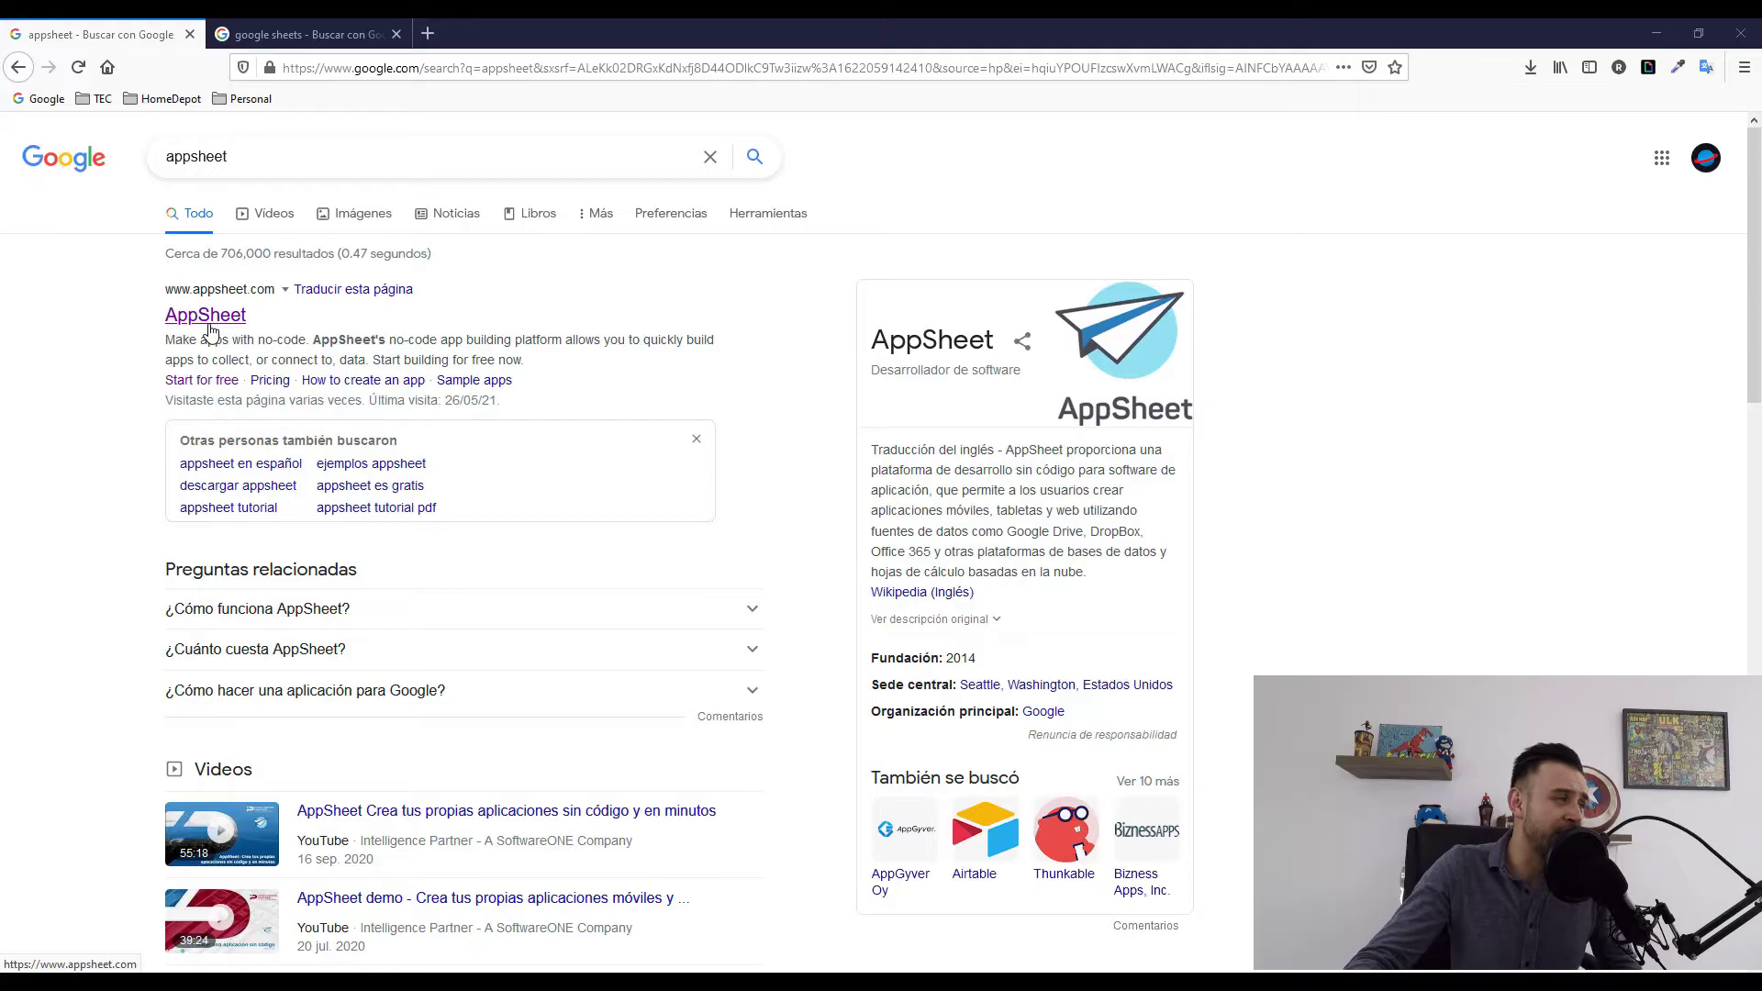
Sign up for AppSheet free using a Google account and grant Drive and Sheets access.
{"action": "left_click", "coordinate": [210, 330]}
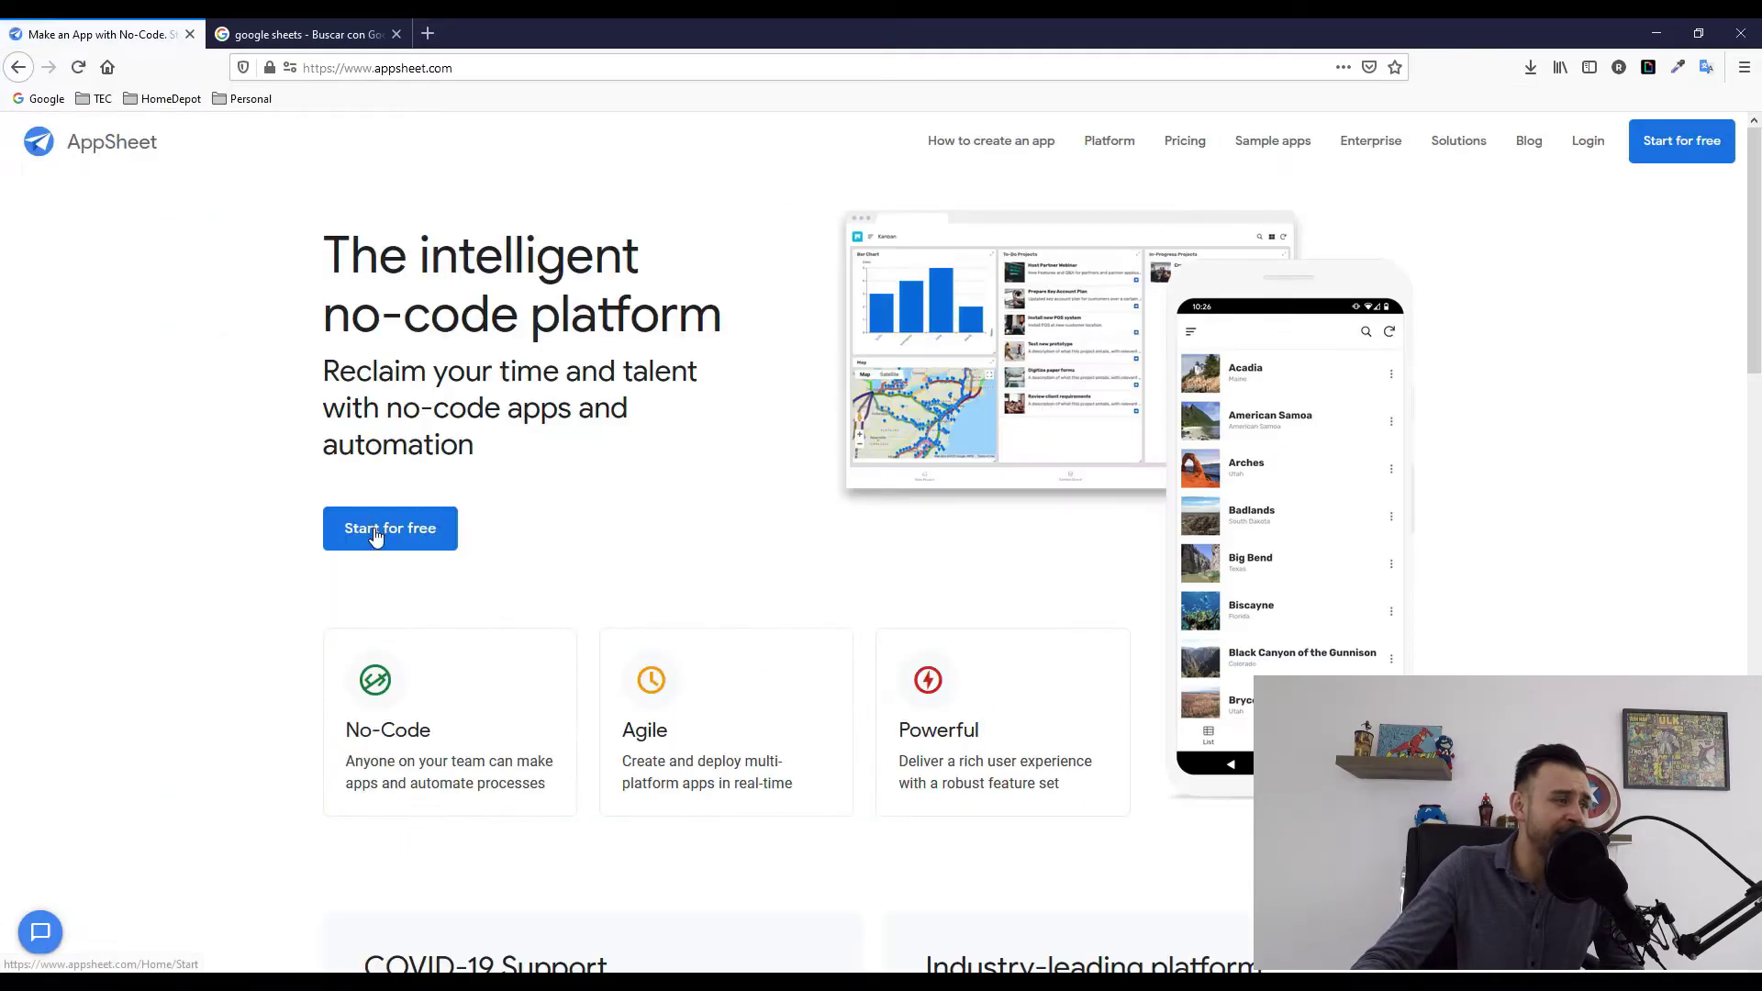
{"action": "left_click", "coordinate": [374, 533]}
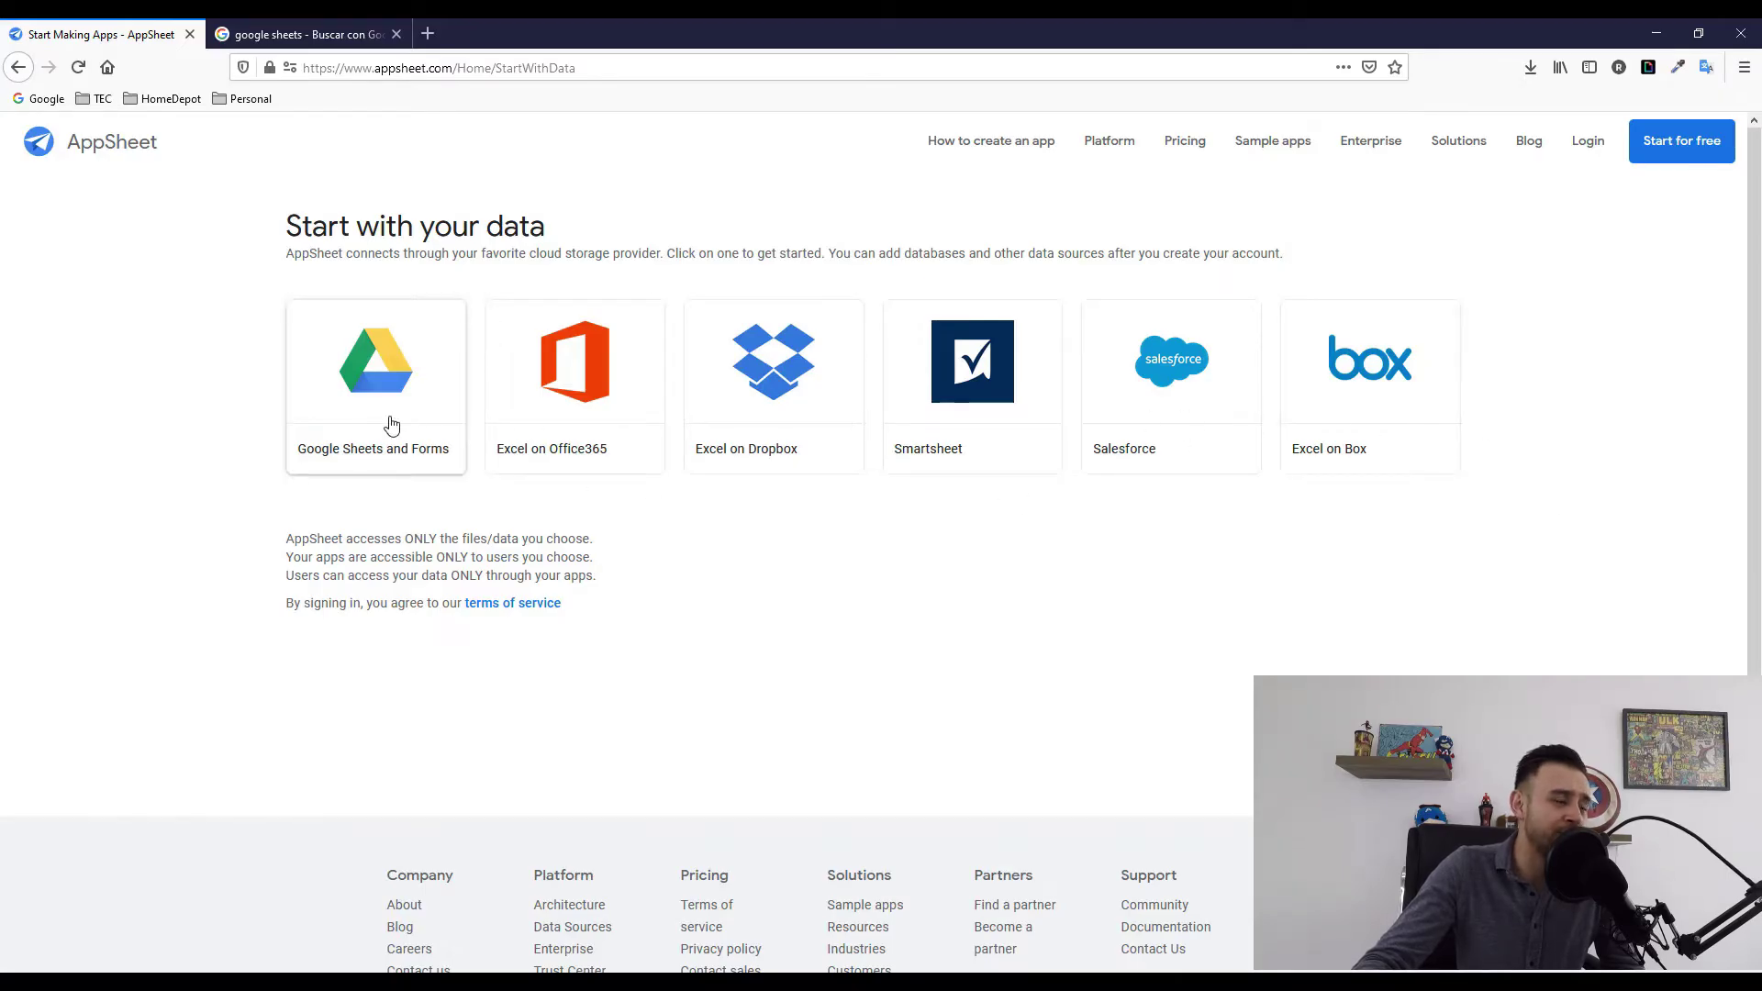
{"action": "left_click", "coordinate": [390, 422]}
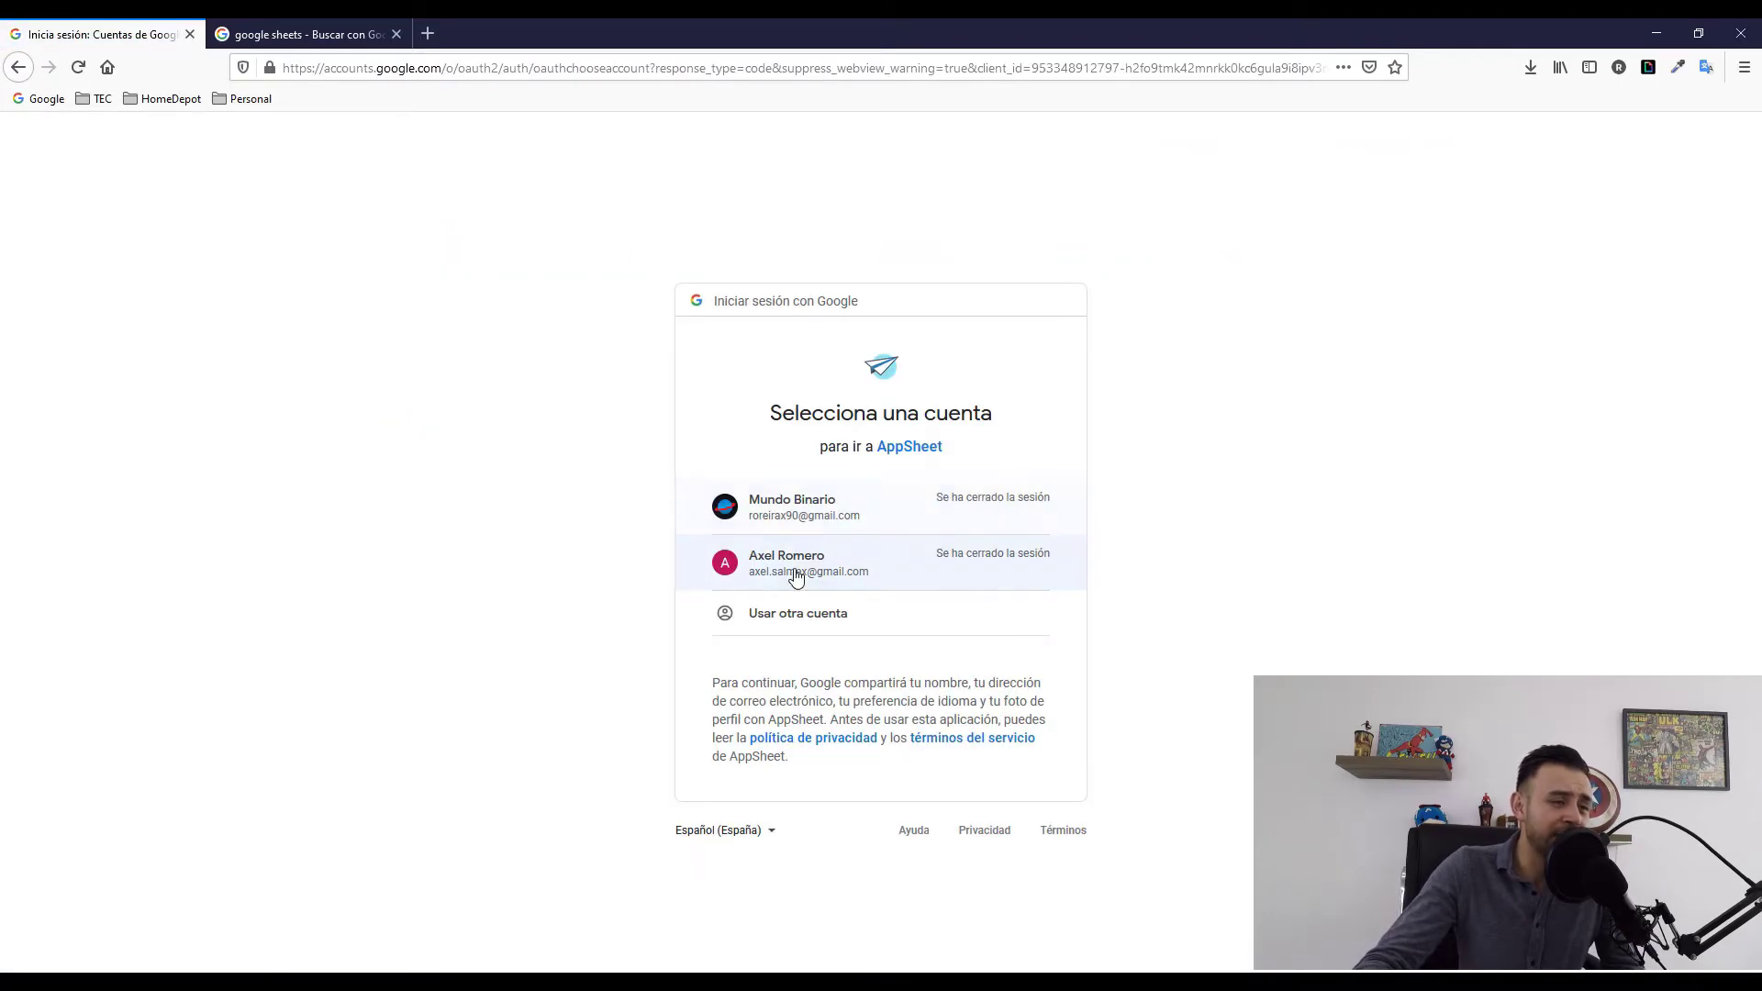
{"action": "left_click", "coordinate": [795, 576]}
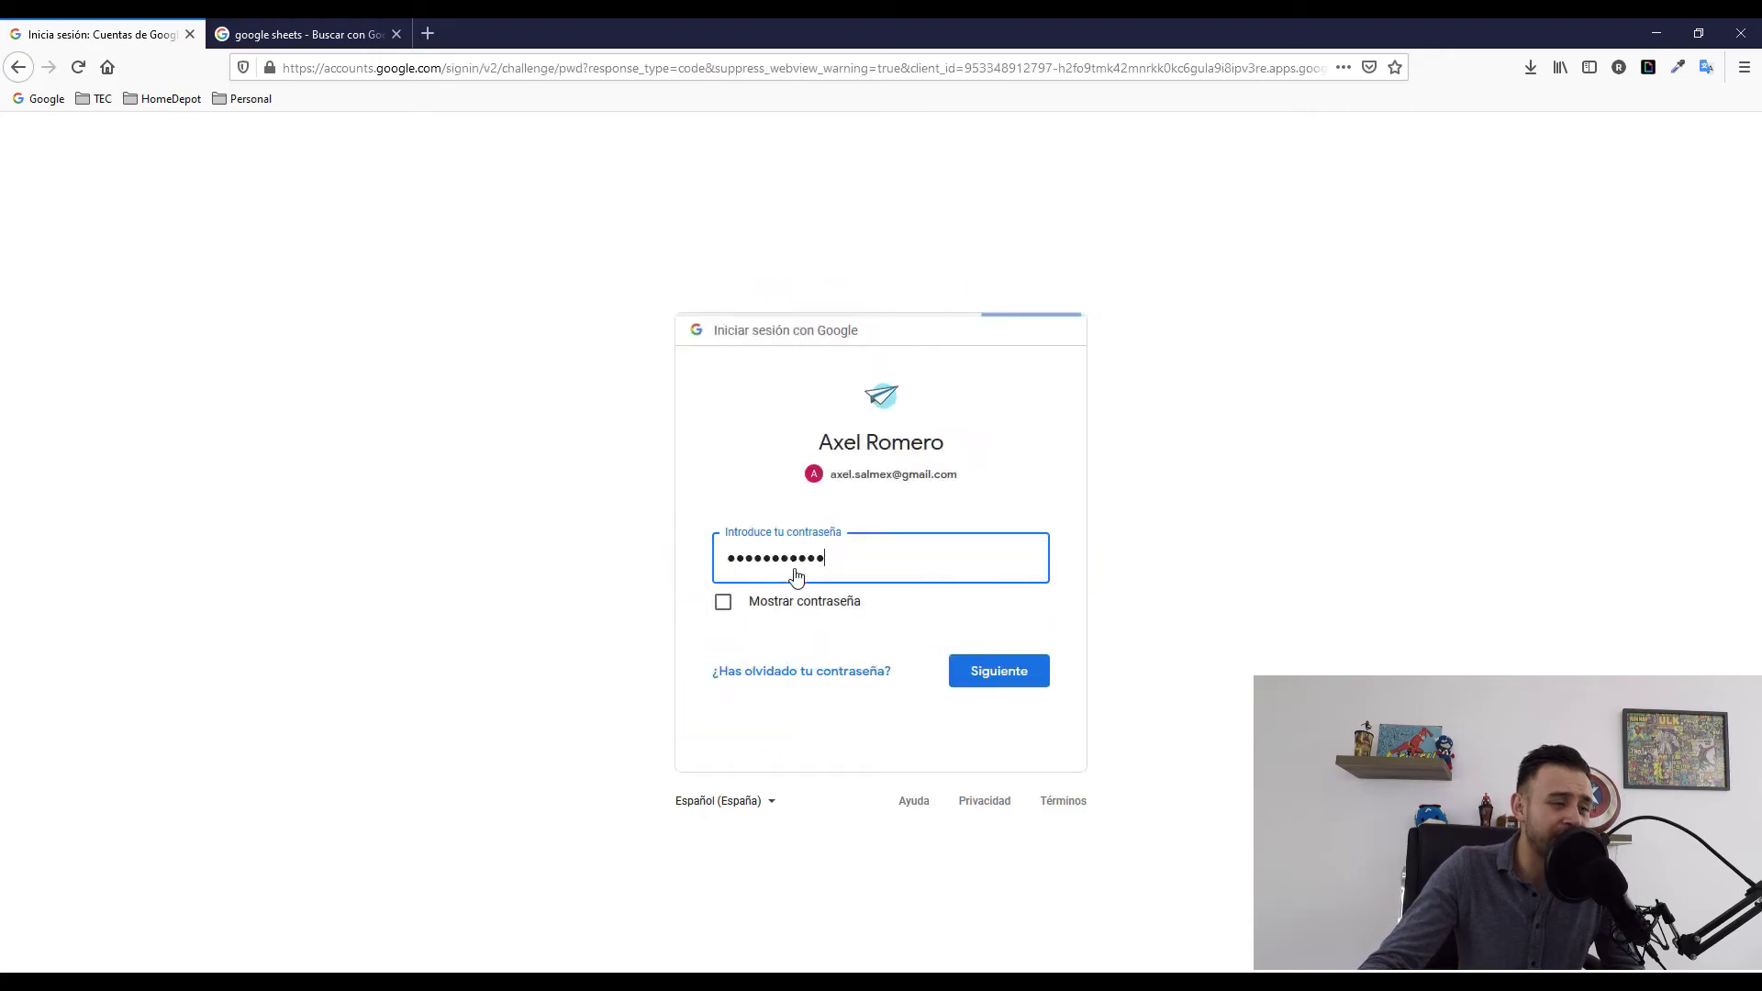
{"action": "left_click", "coordinate": [1013, 678]}
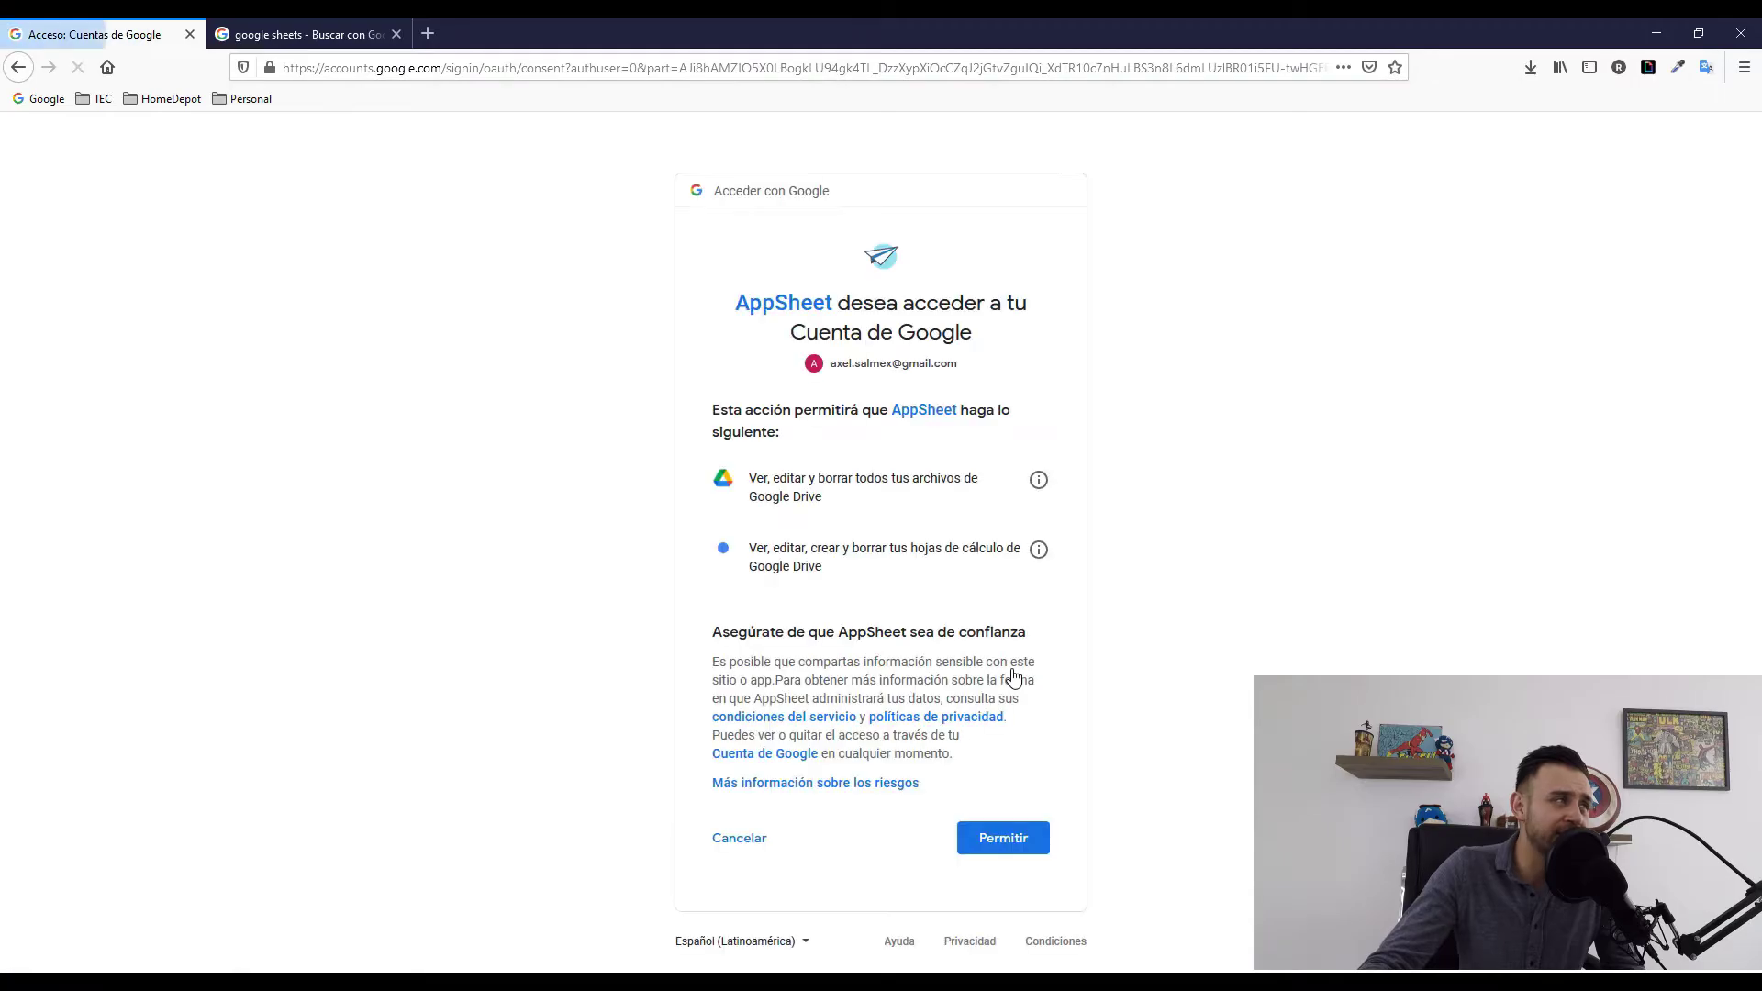
{"action": "left_click", "coordinate": [1001, 843]}
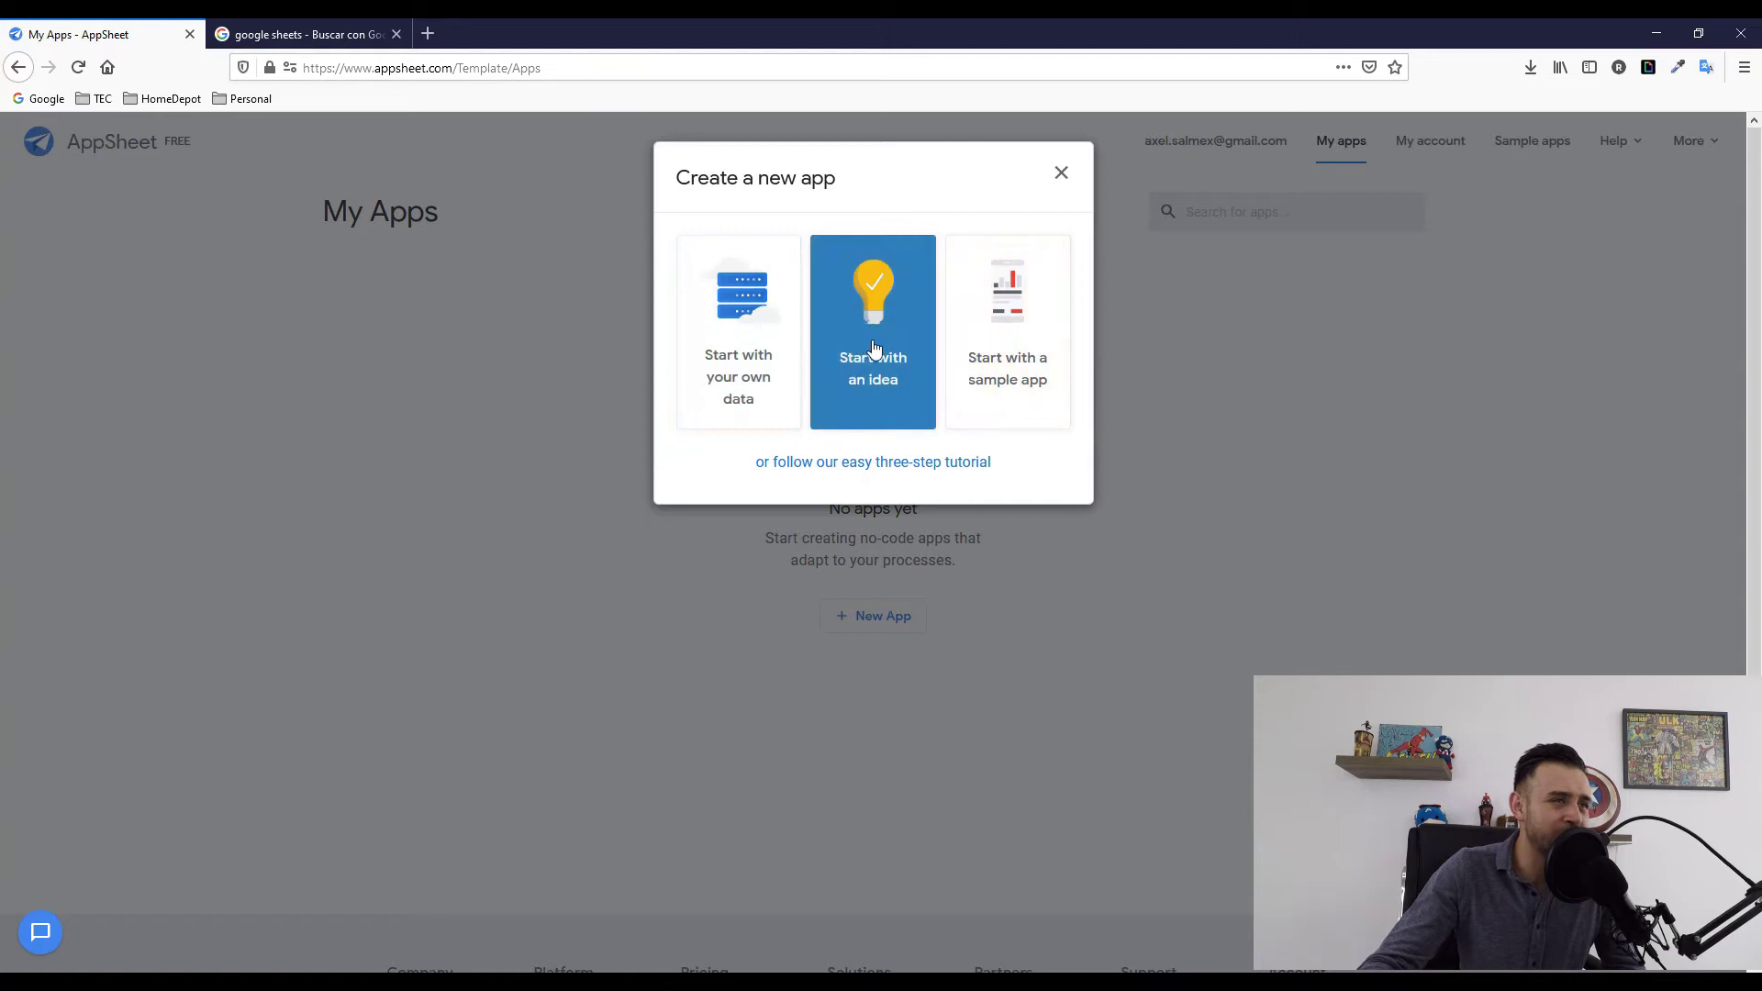
Go from the search results to the Google Sheets home page, then bring up the SALMEX Excel workbook.
{"action": "left_click", "coordinate": [321, 27]}
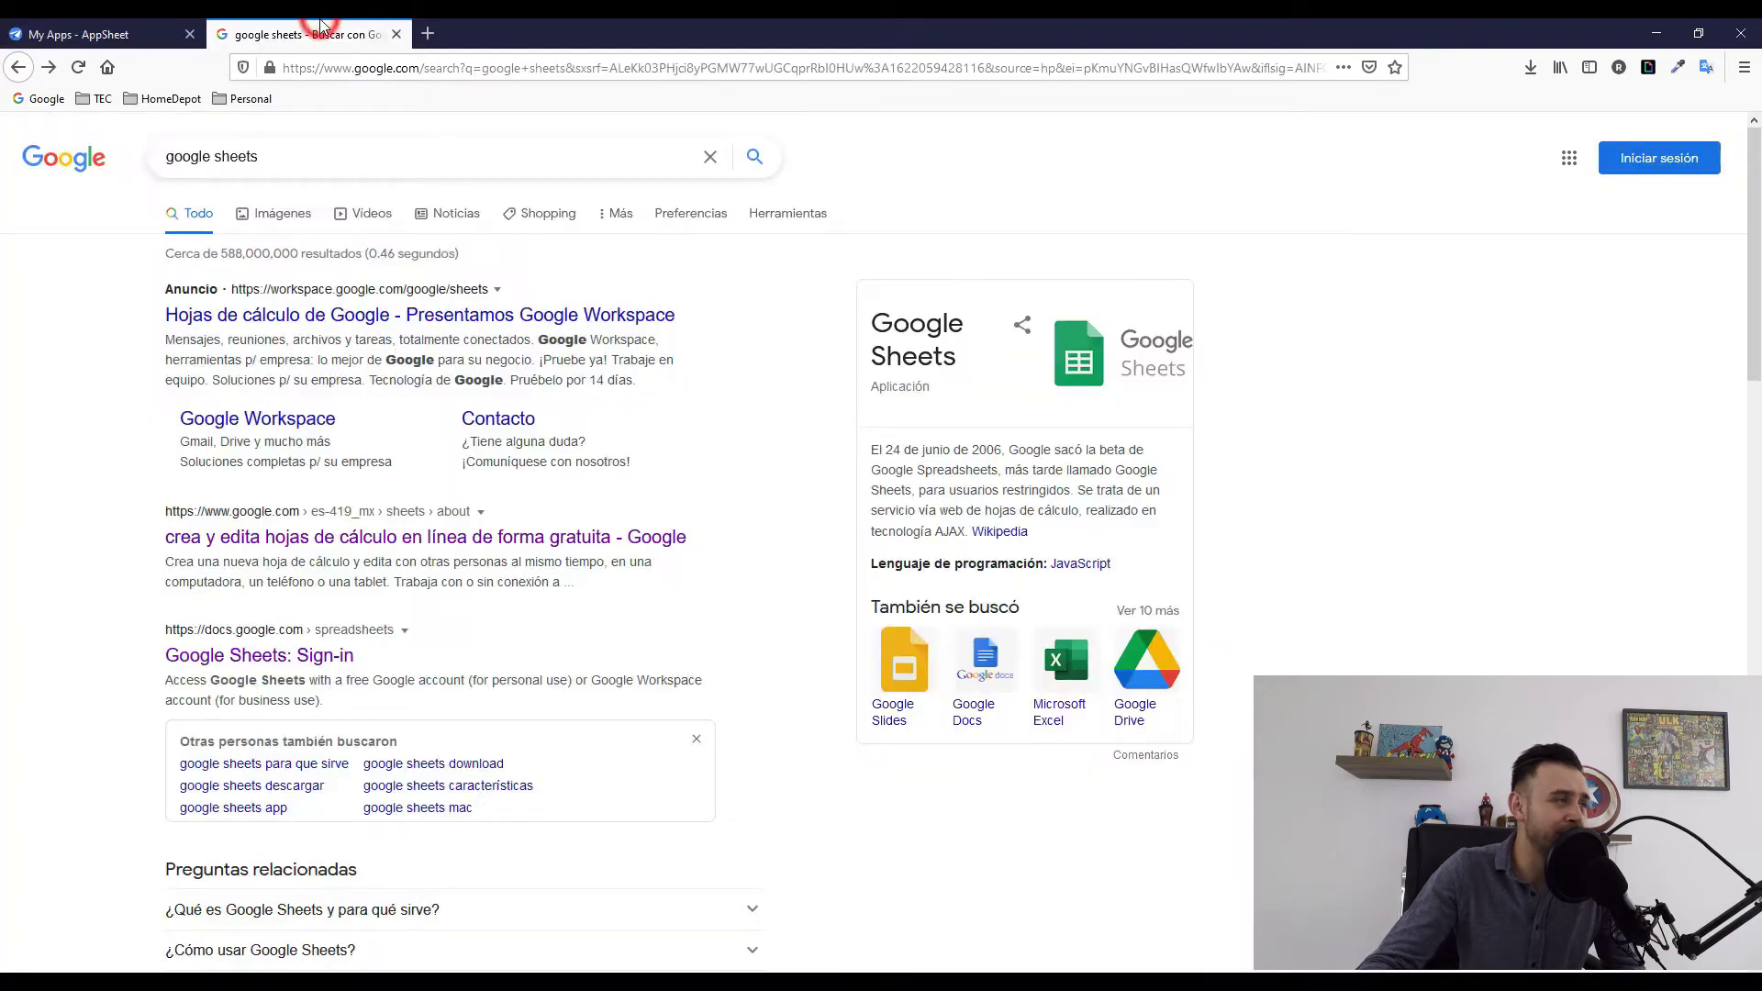
{"action": "left_click", "coordinate": [303, 157]}
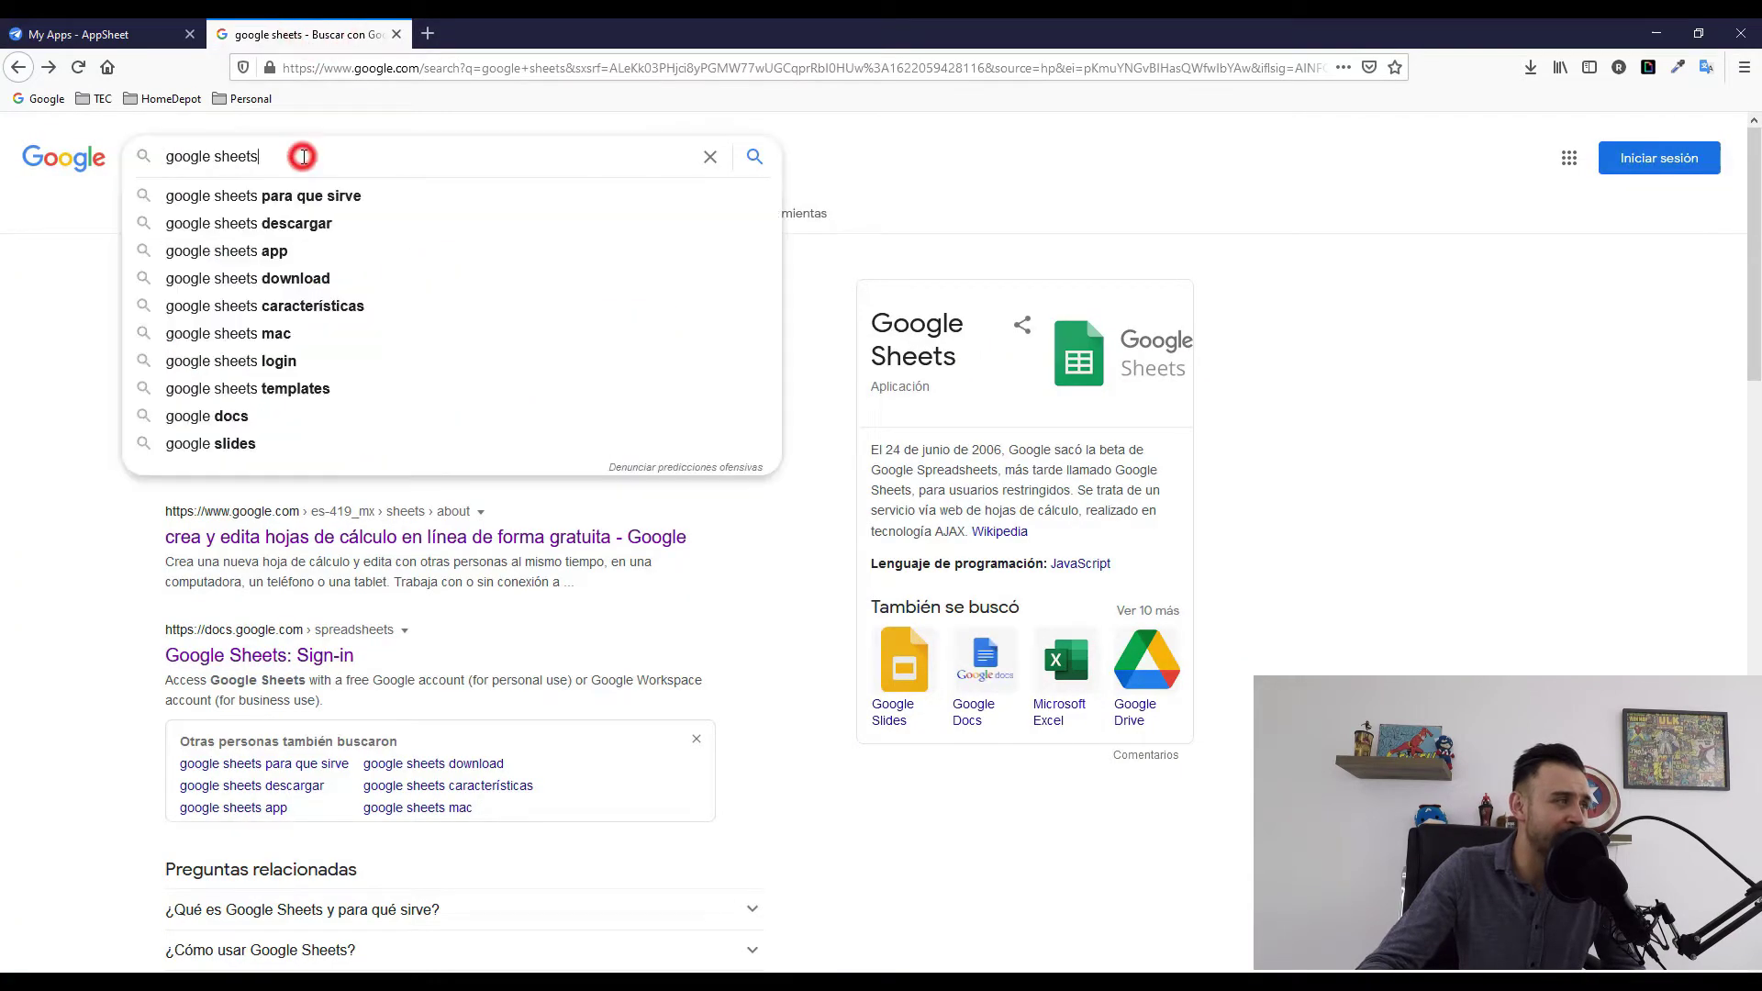
{"action": "left_click", "coordinate": [56, 519]}
{"action": "left_click", "coordinate": [269, 535]}
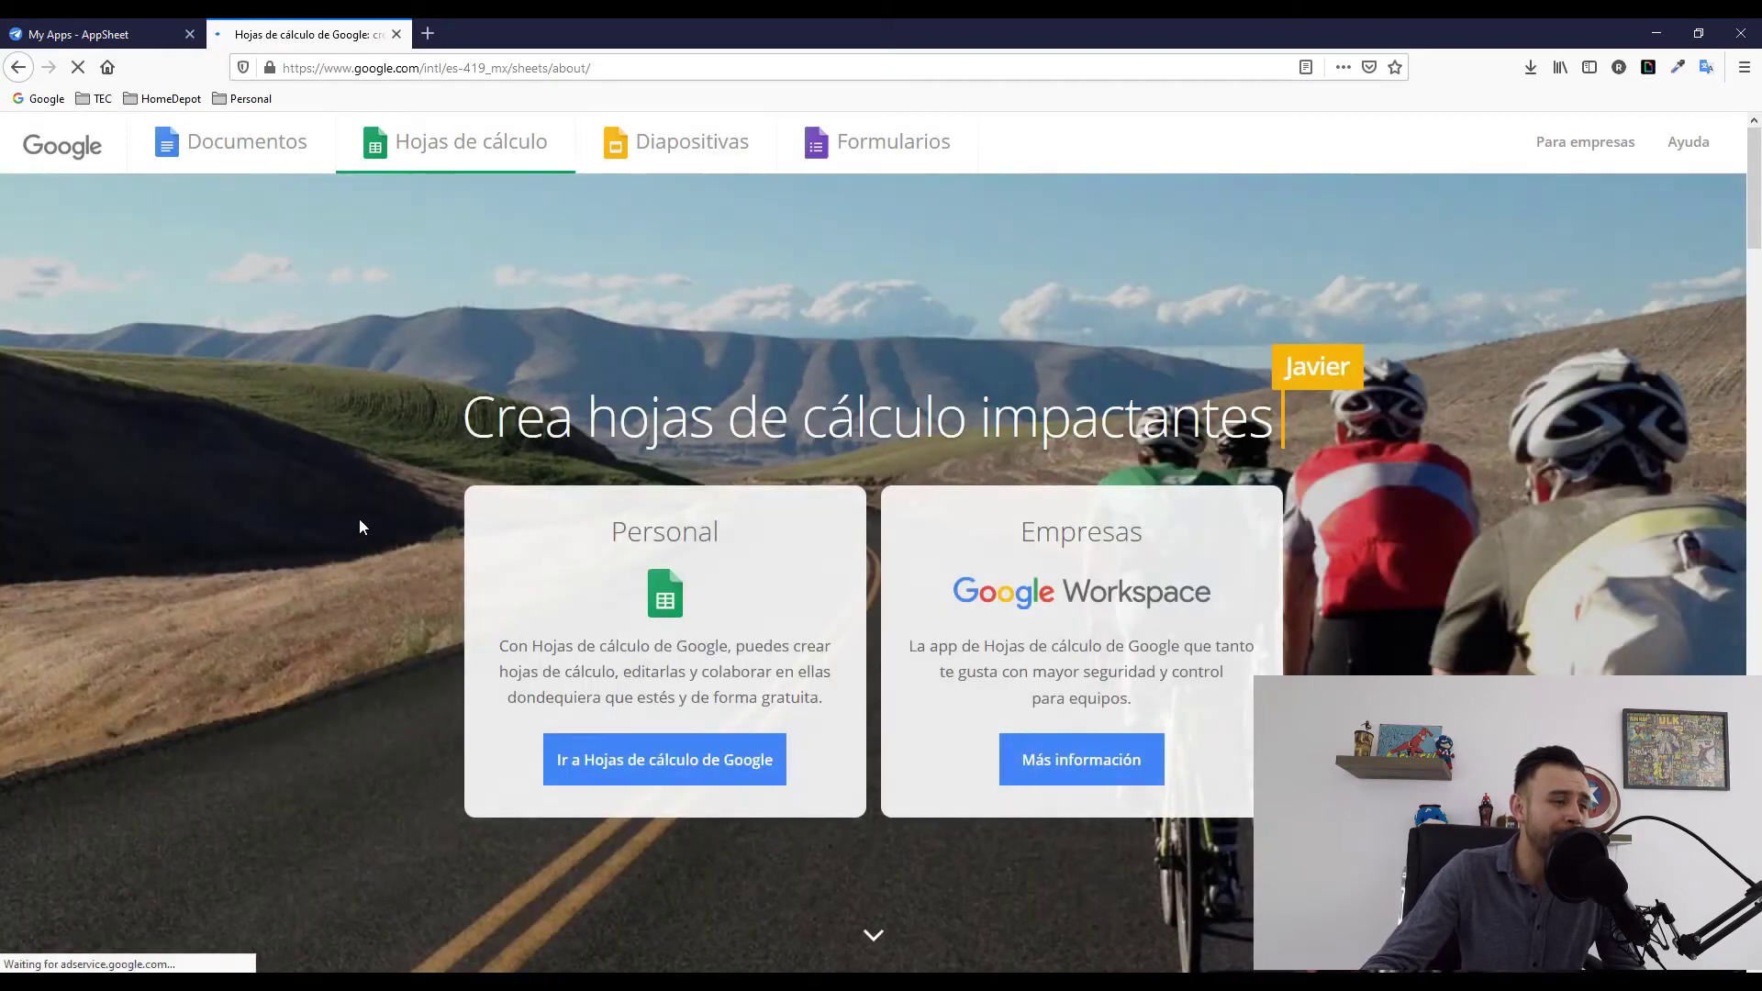
{"action": "left_click", "coordinate": [632, 762]}
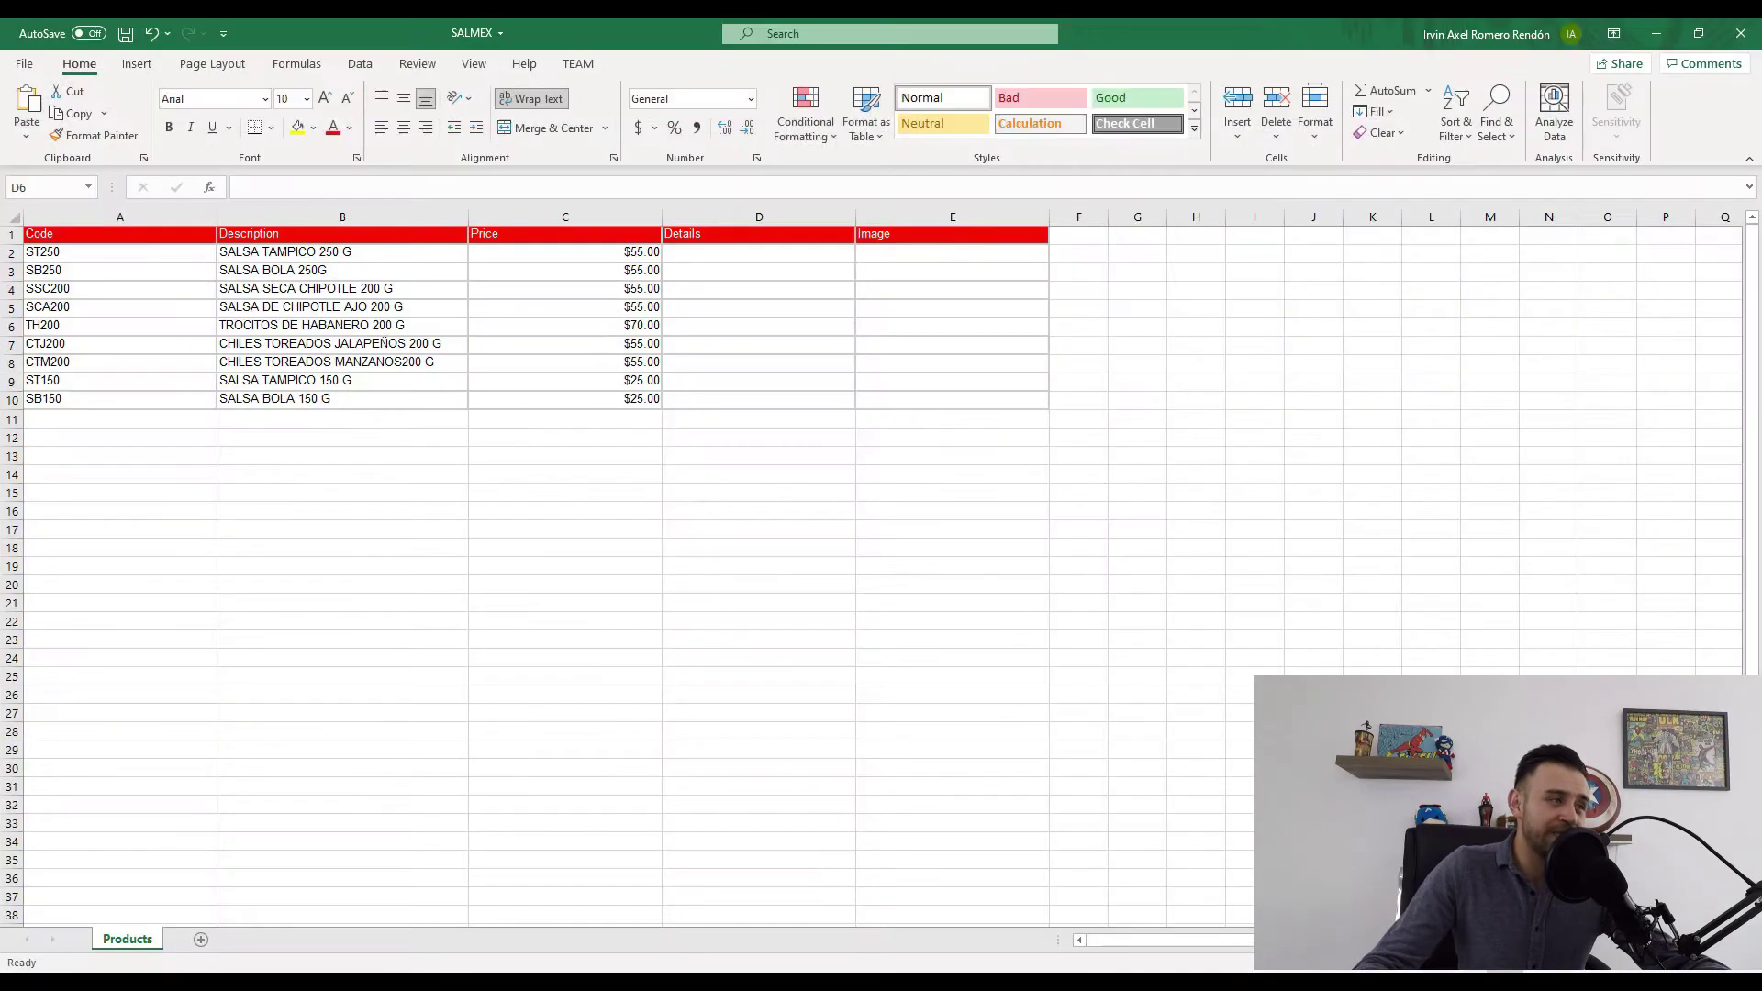
{"action": "left_click", "coordinate": [571, 438]}
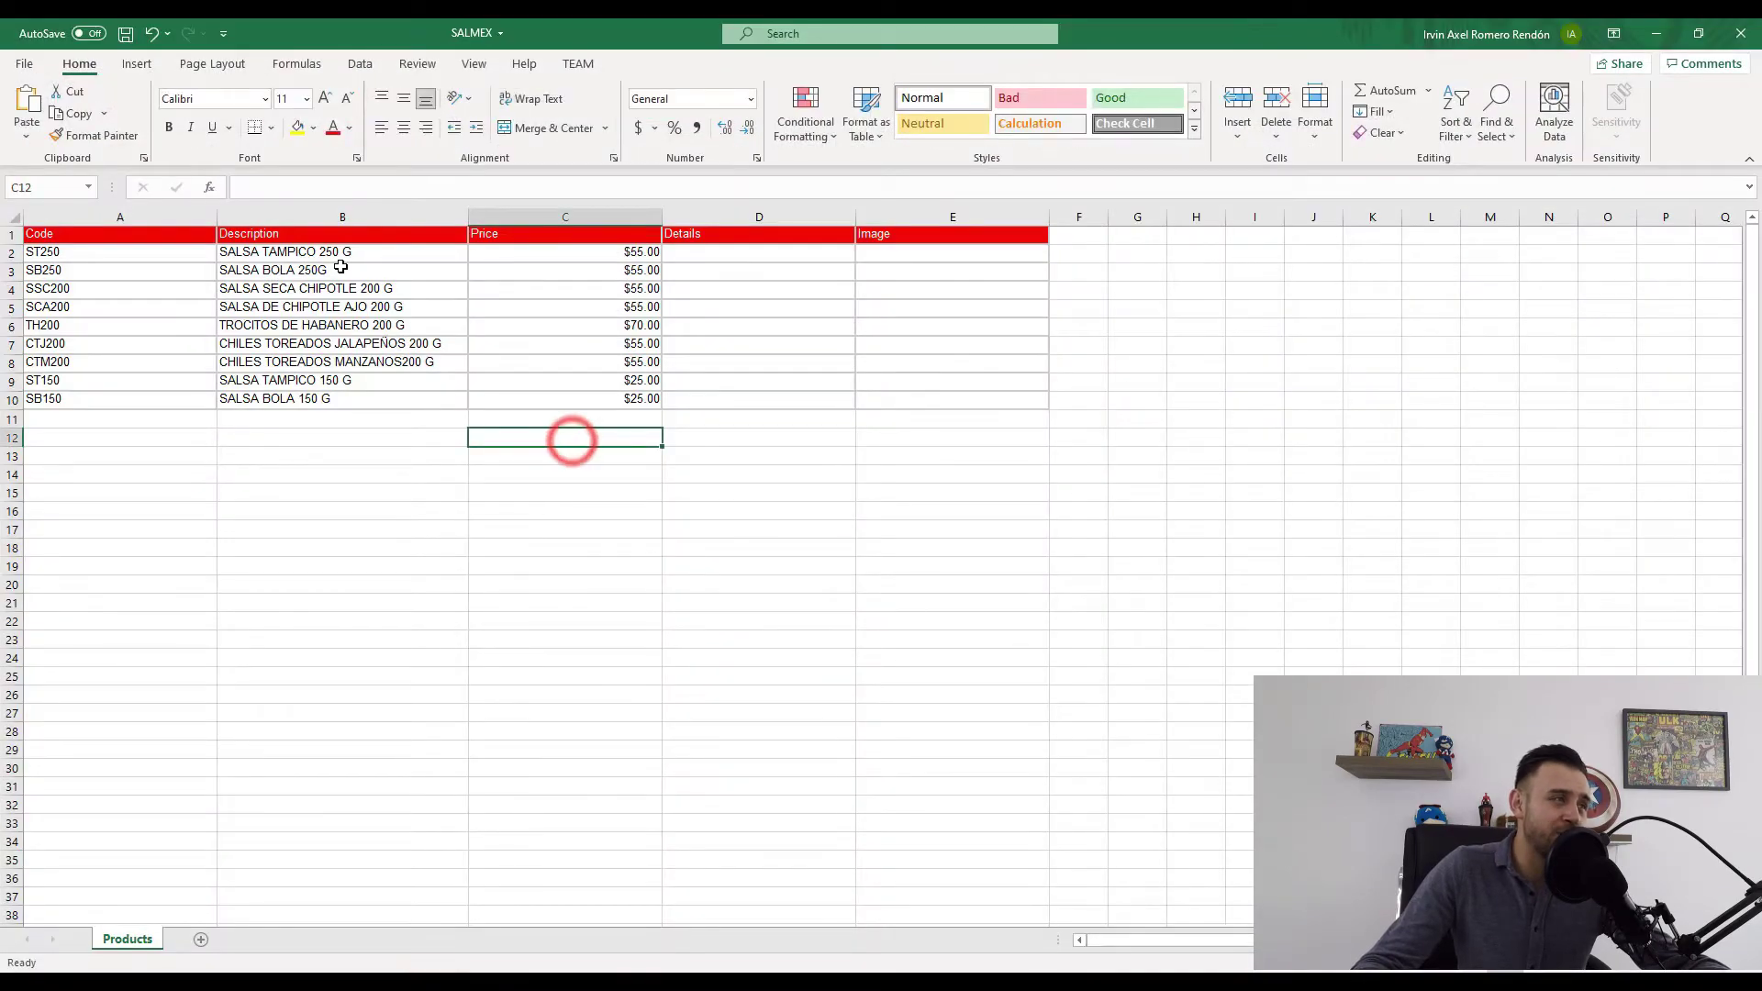
Review the SALMEX Products table in maximized Excel, then start a blank Google Sheets spreadsheet.
{"action": "double_click", "coordinate": [570, 28]}
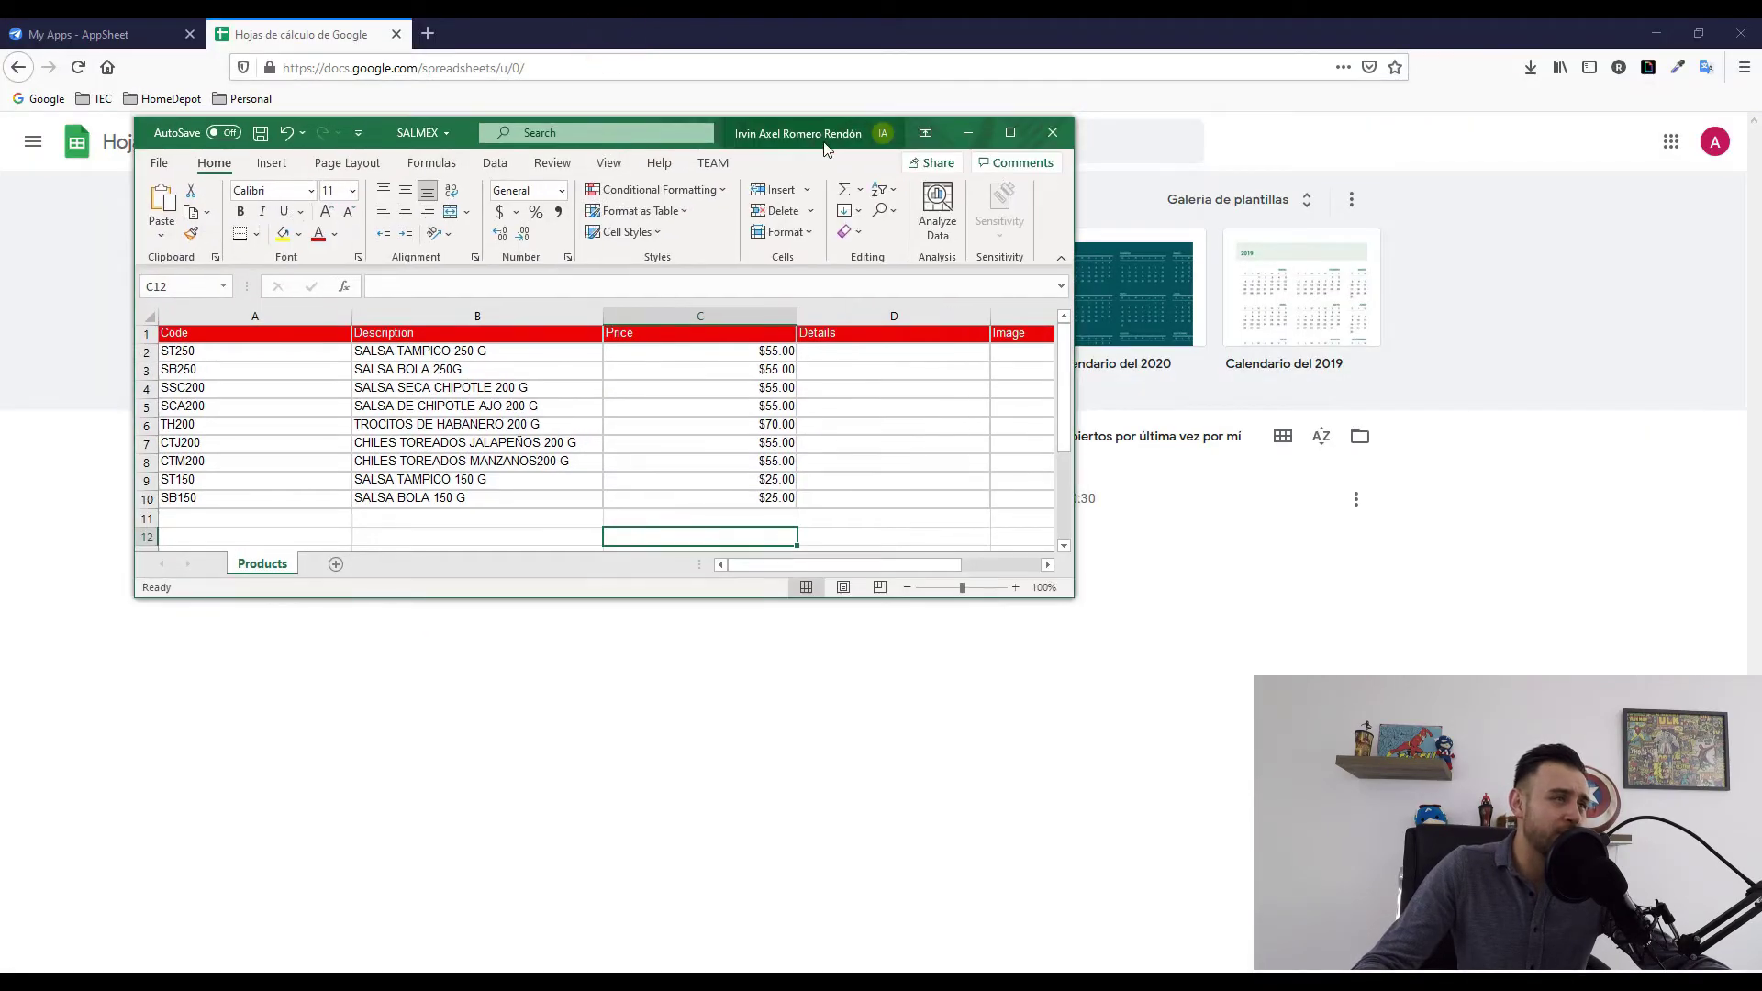
{"action": "left_click", "coordinate": [1011, 133]}
{"action": "left_click", "coordinate": [469, 307]}
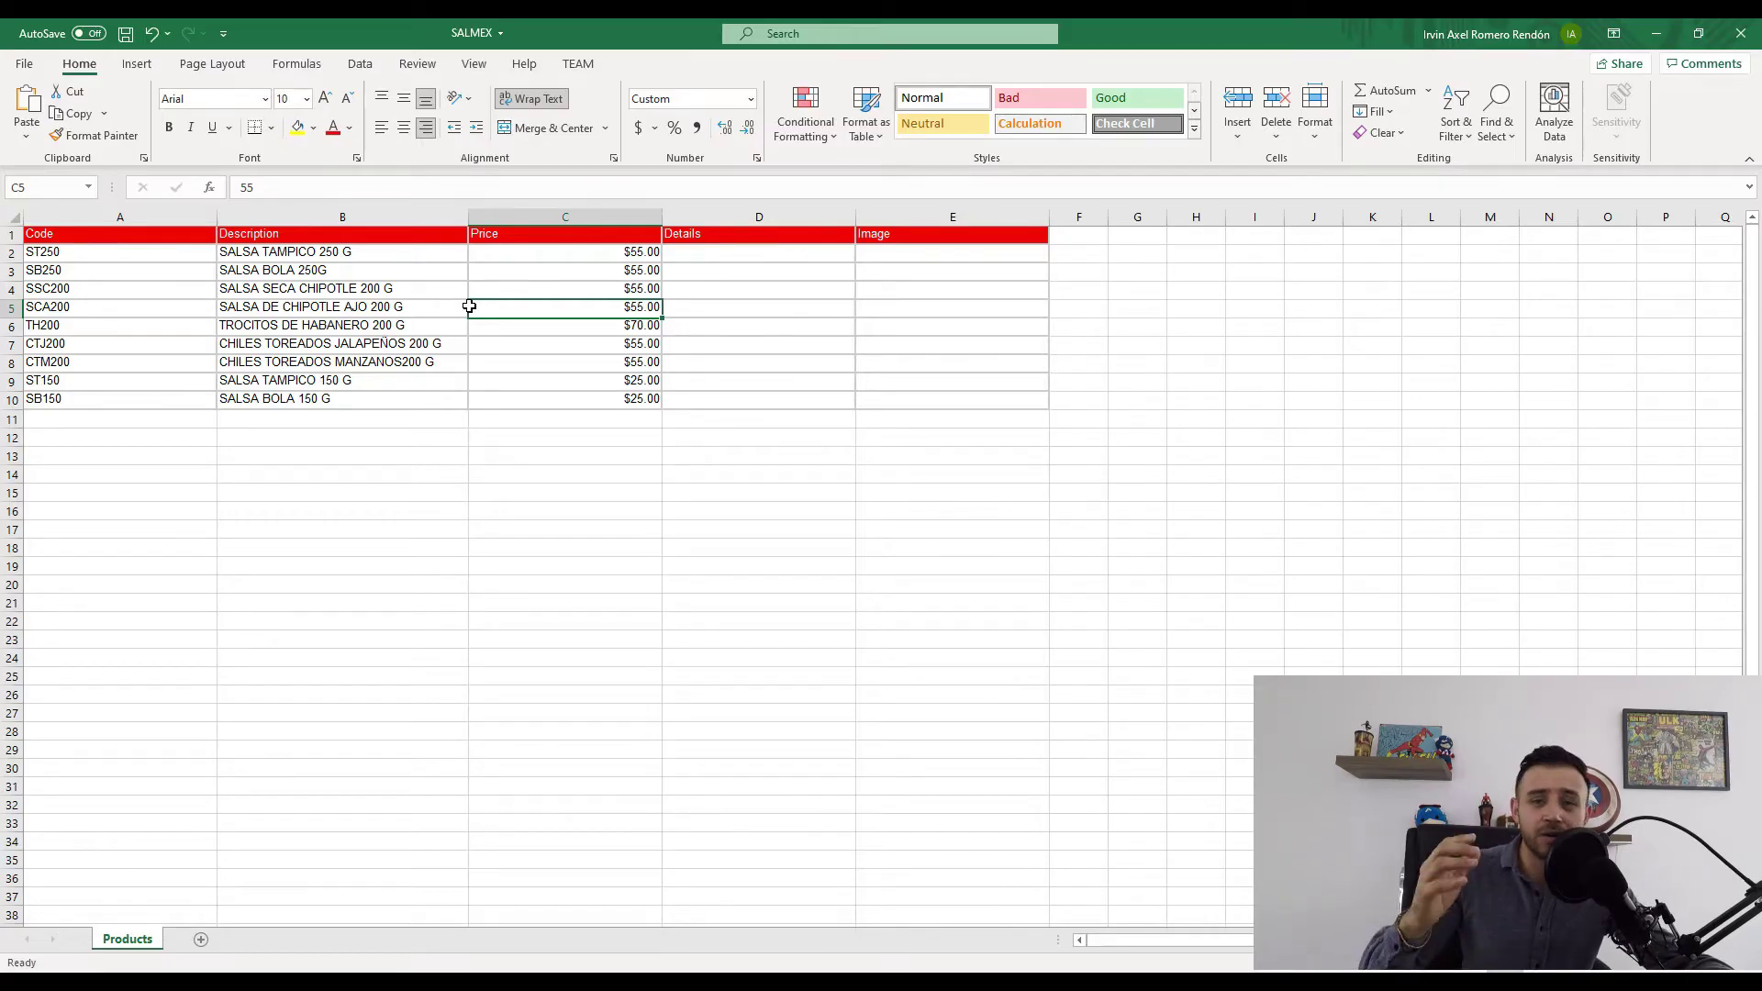
{"action": "left_click", "coordinate": [327, 420]}
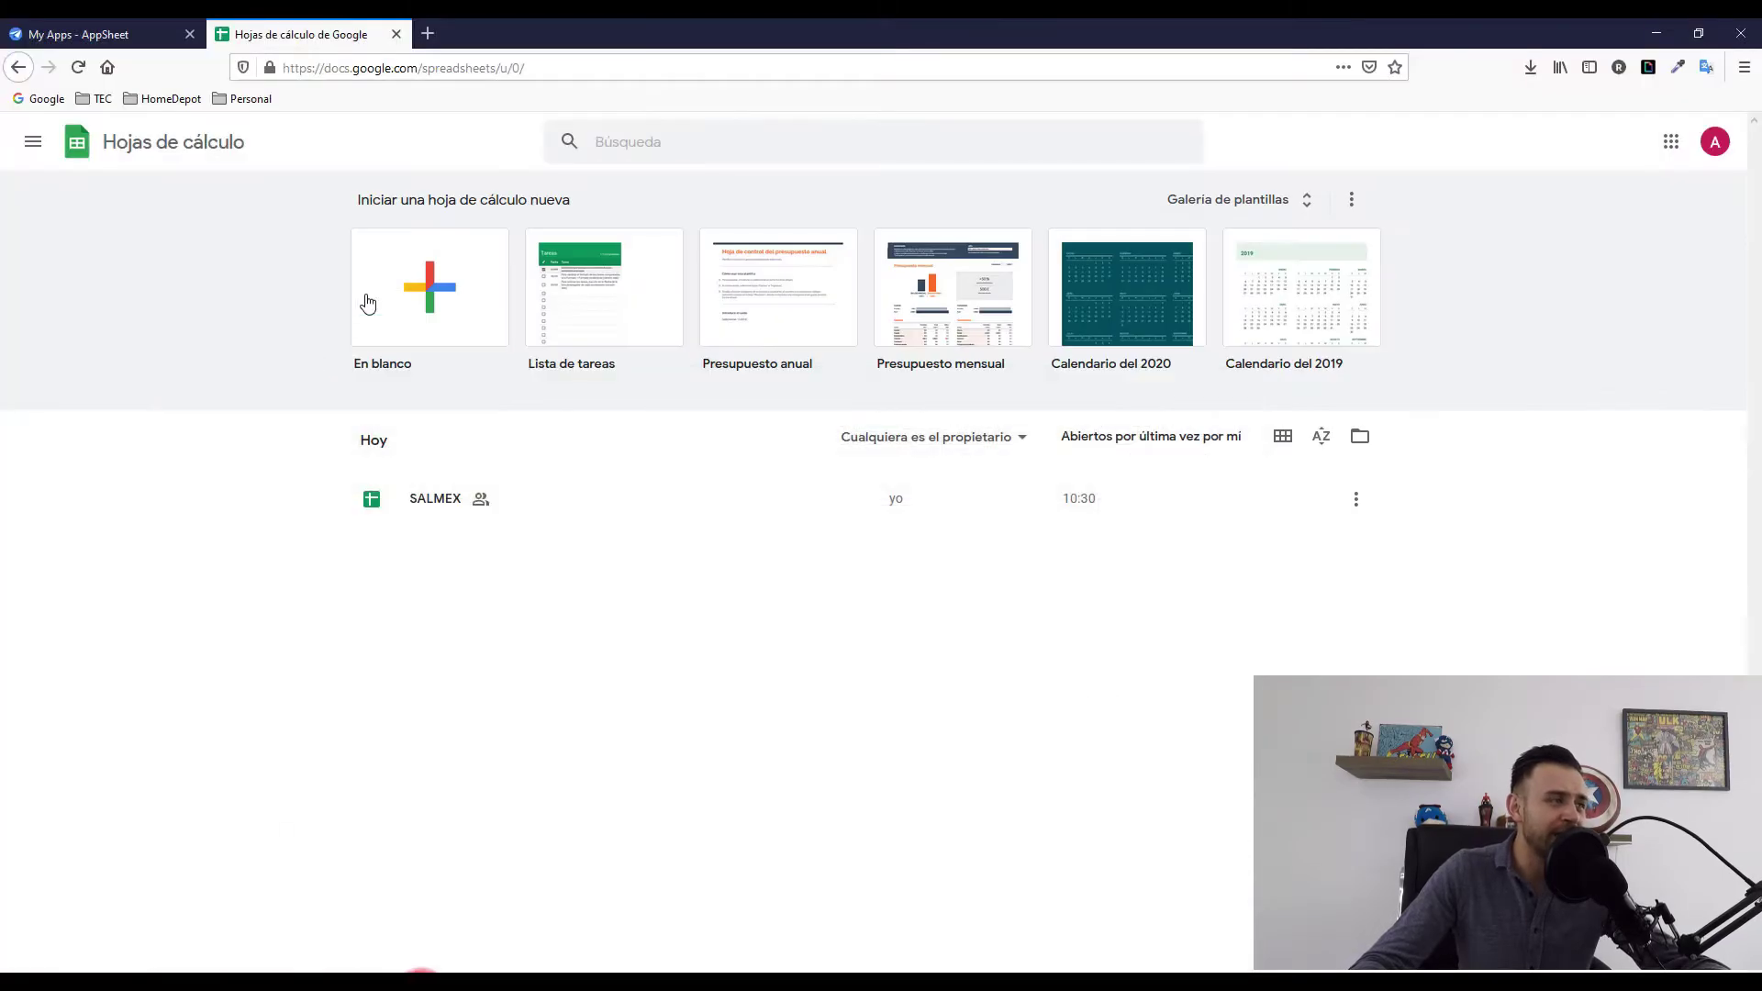
{"action": "left_click", "coordinate": [190, 149]}
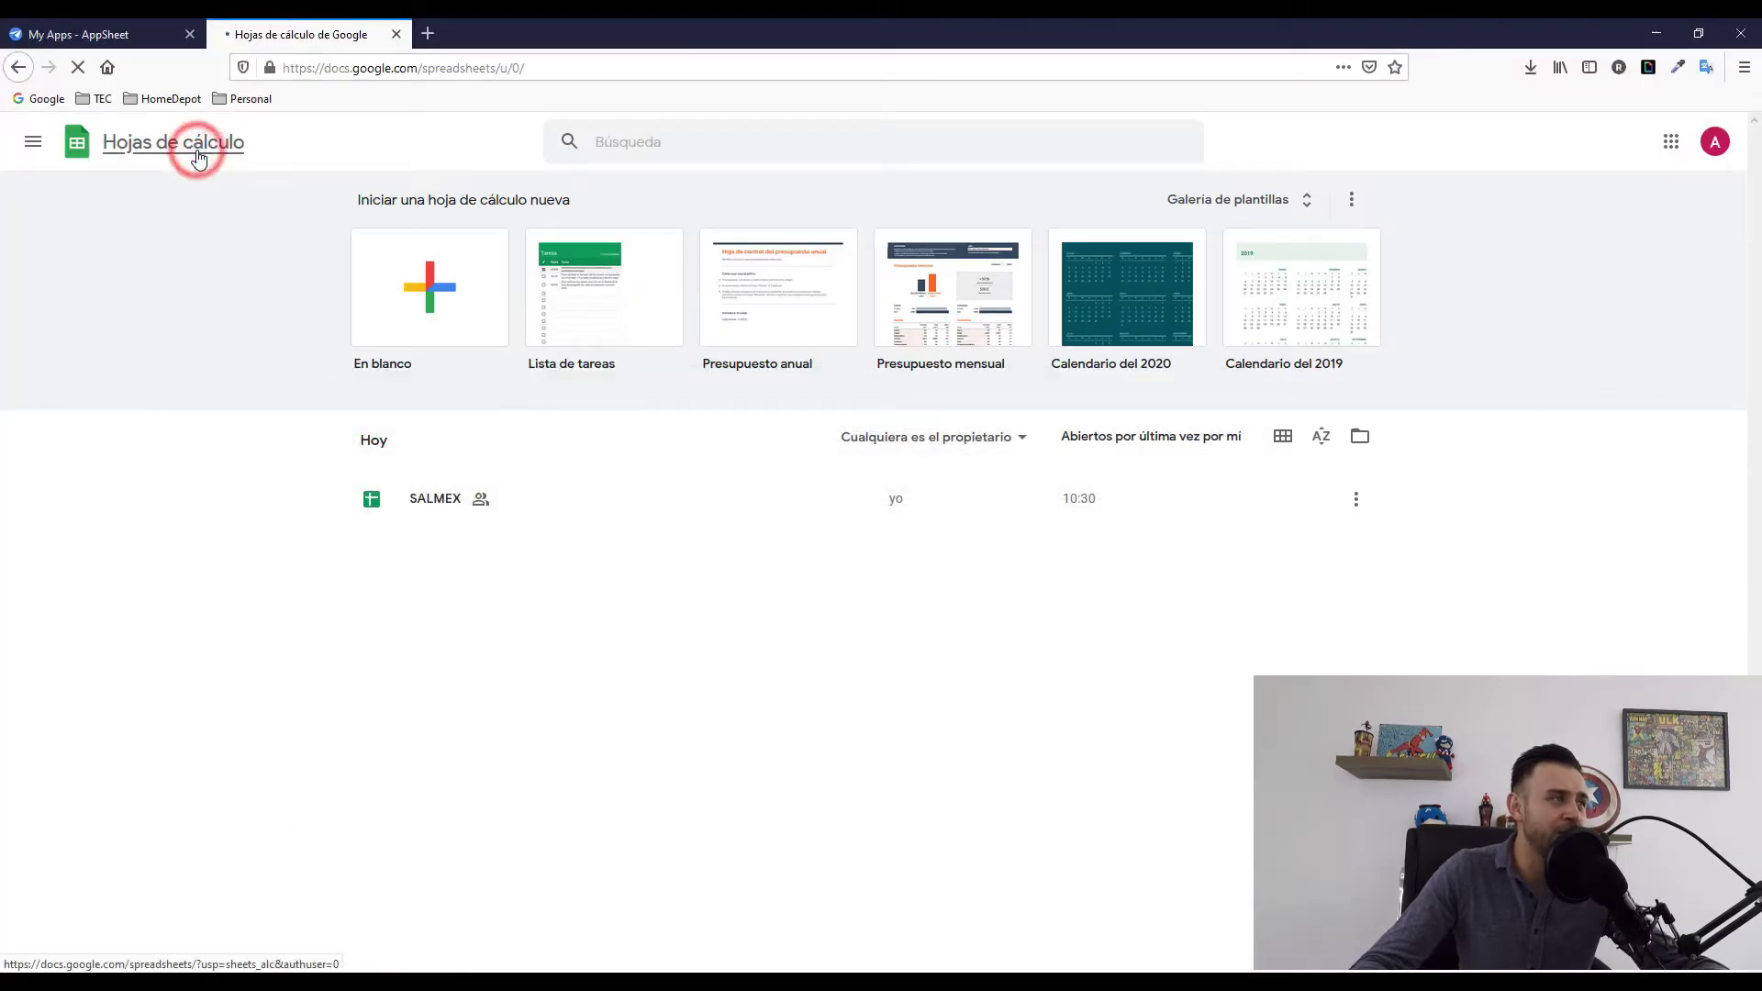
{"action": "left_click", "coordinate": [438, 317]}
Replace the 'Hoja de cálculo sin título' title of the blank spreadsheet with 'DBSalmex'.
{"action": "left_click", "coordinate": [438, 317]}
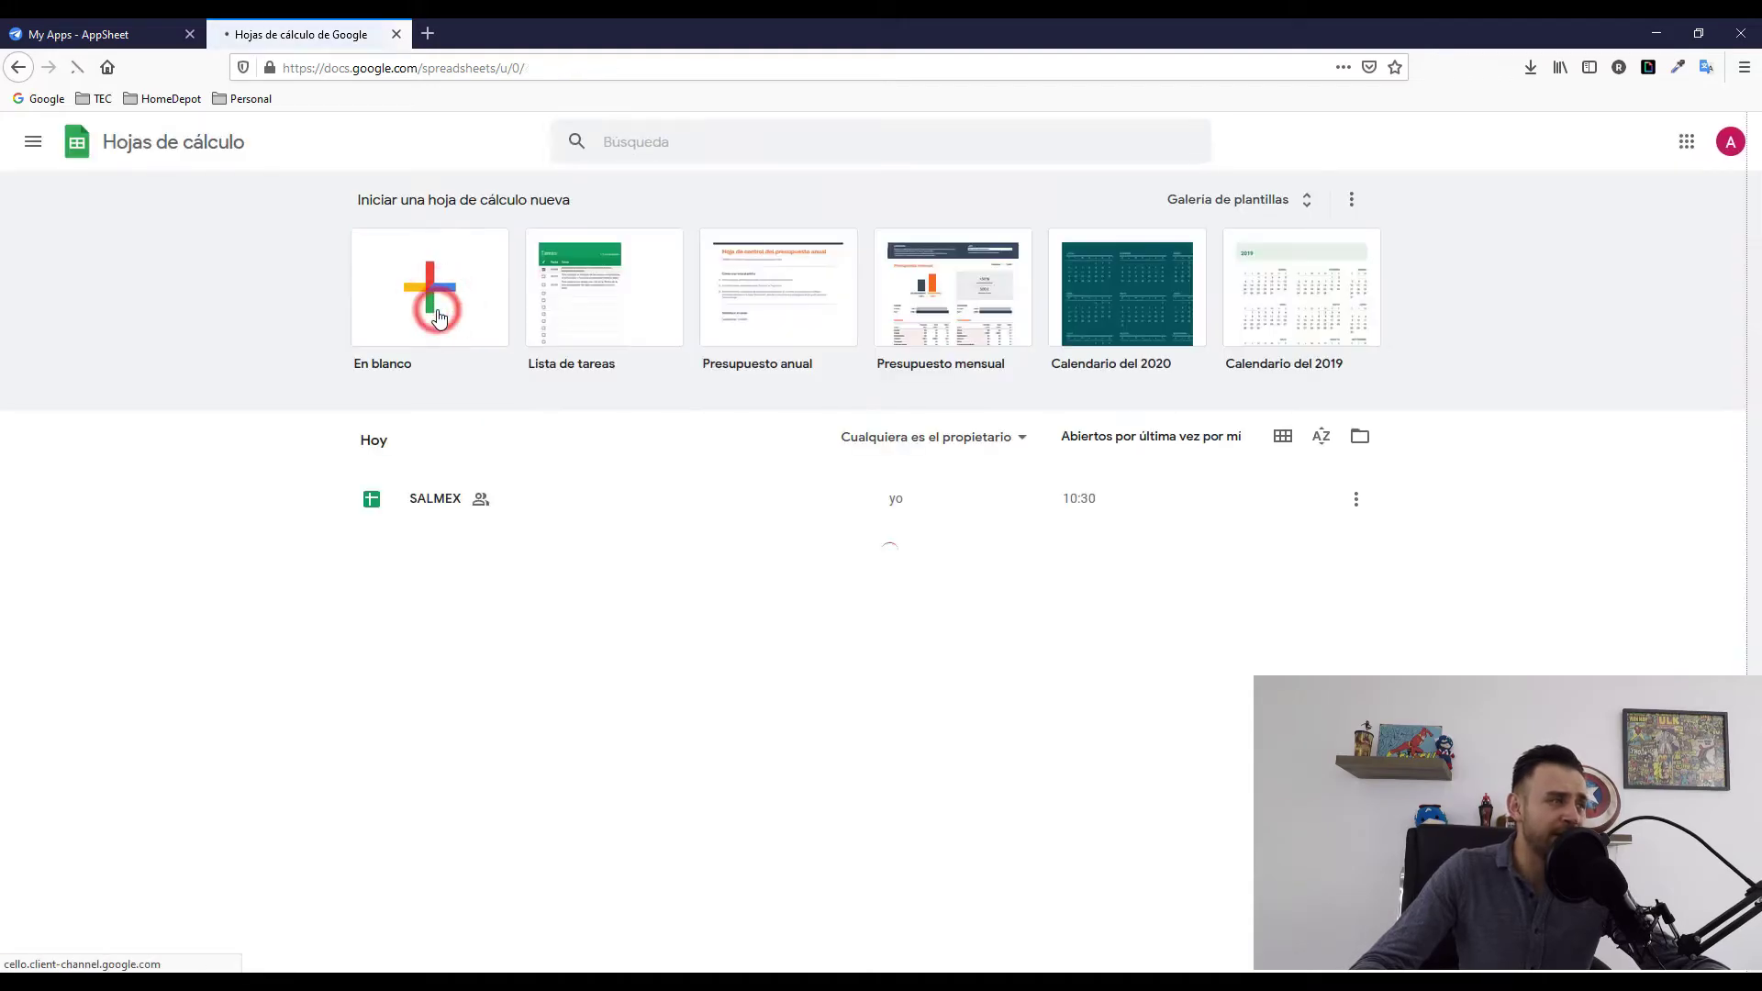
{"action": "left_click", "coordinate": [208, 135]}
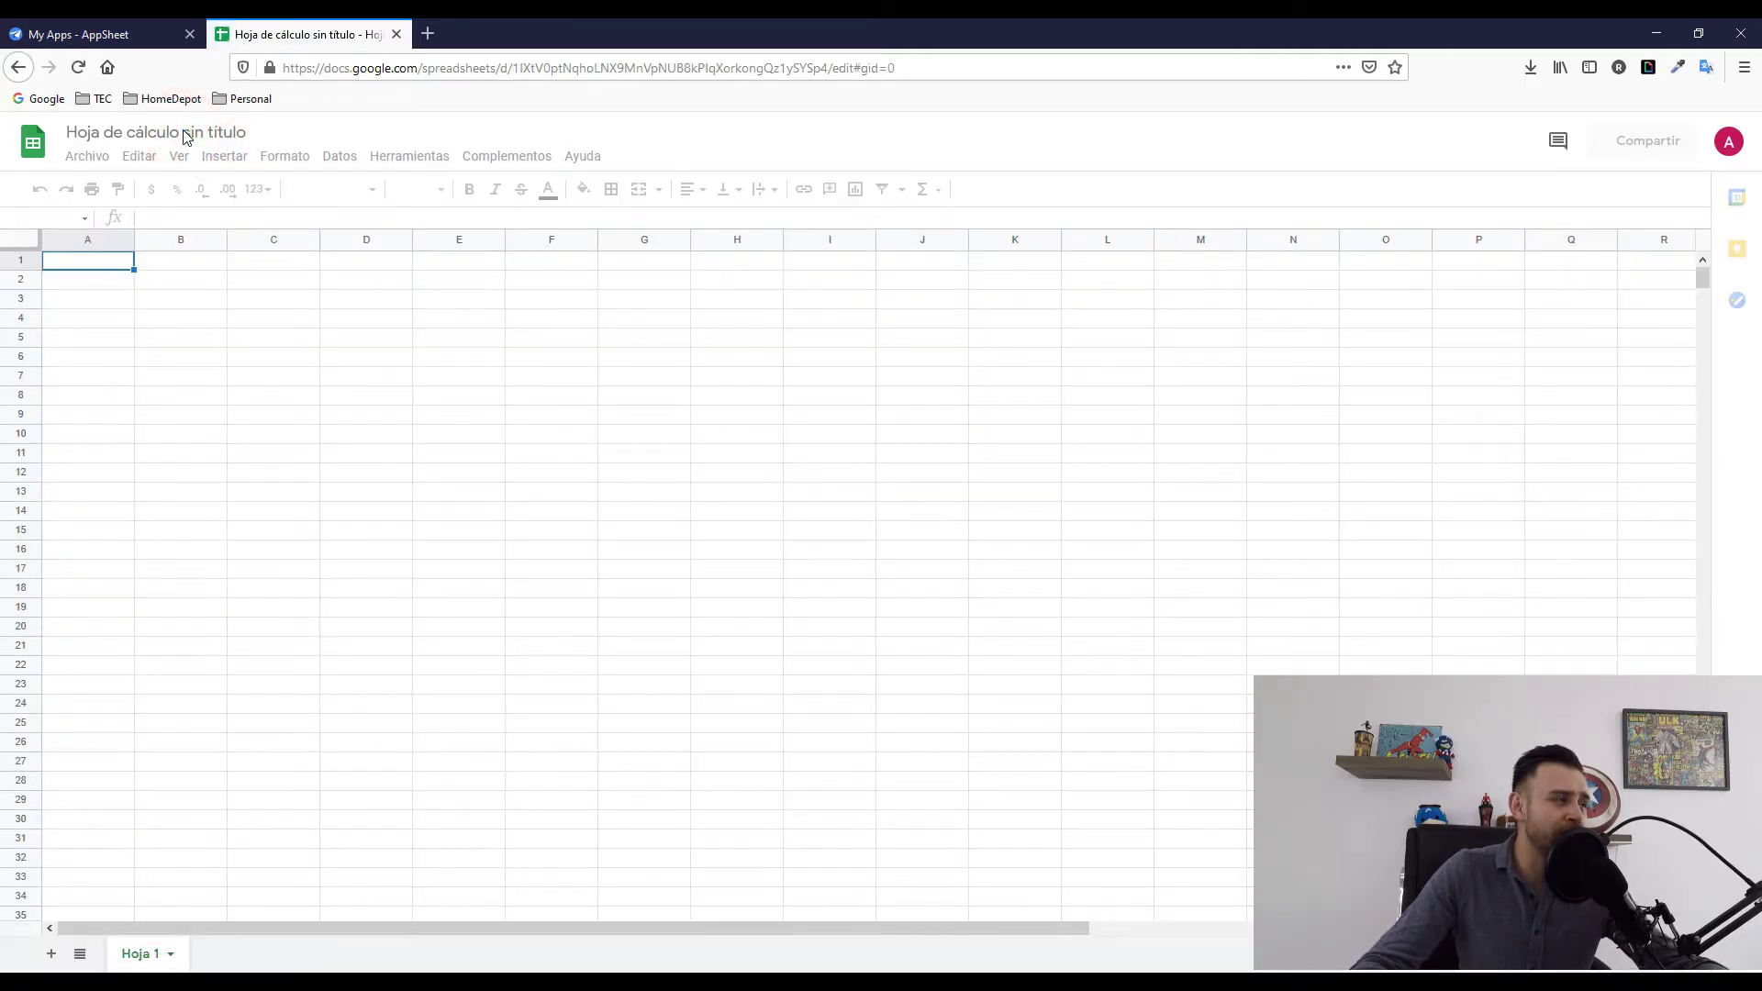
{"action": "left_click", "coordinate": [186, 136]}
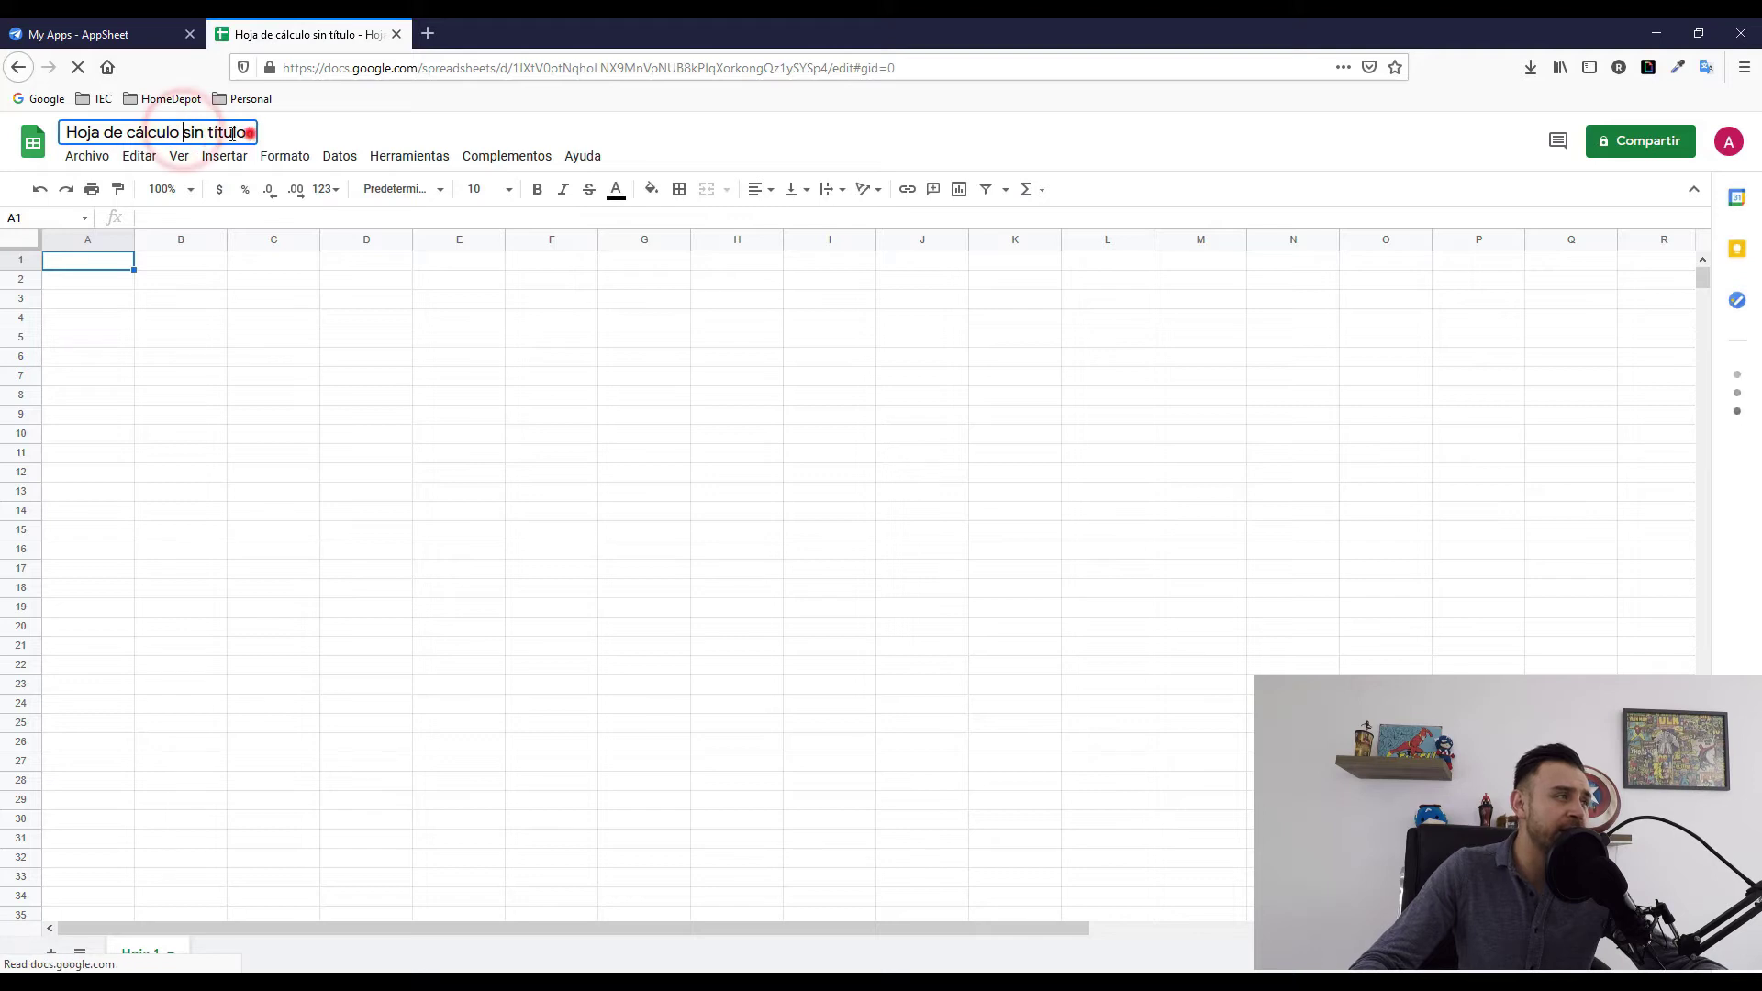
{"action": "left_click", "coordinate": [248, 132]}
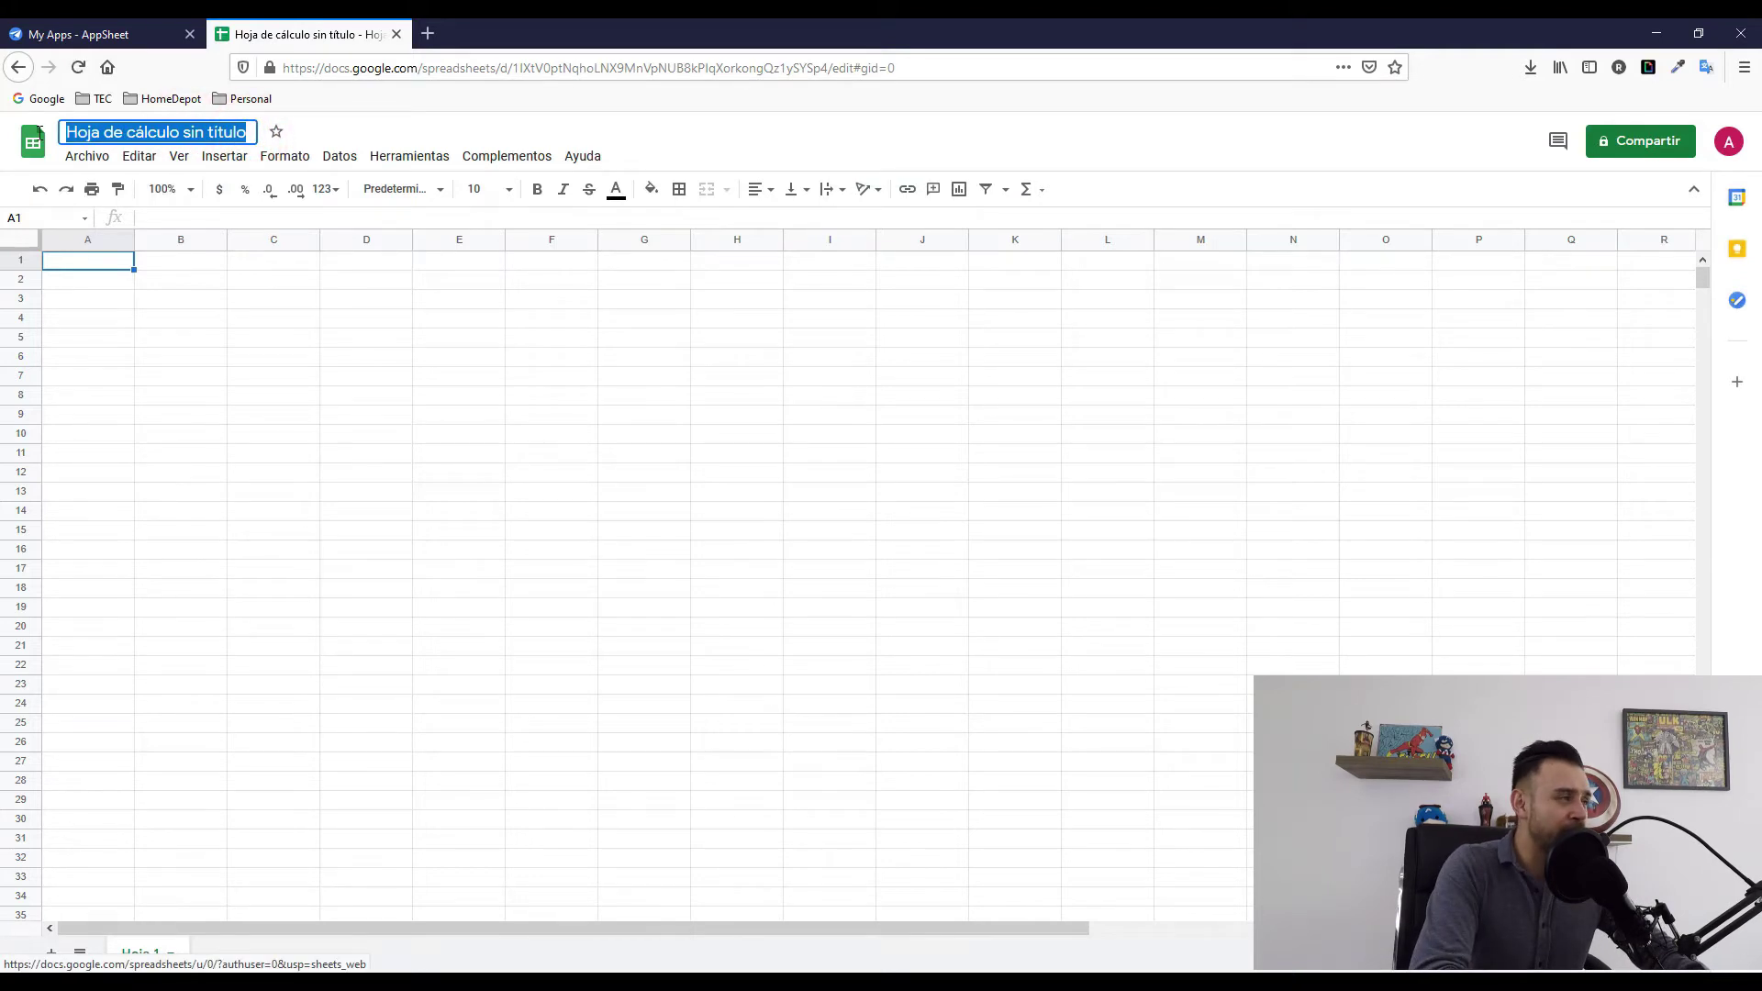
{"action": "type", "text": "DB"}
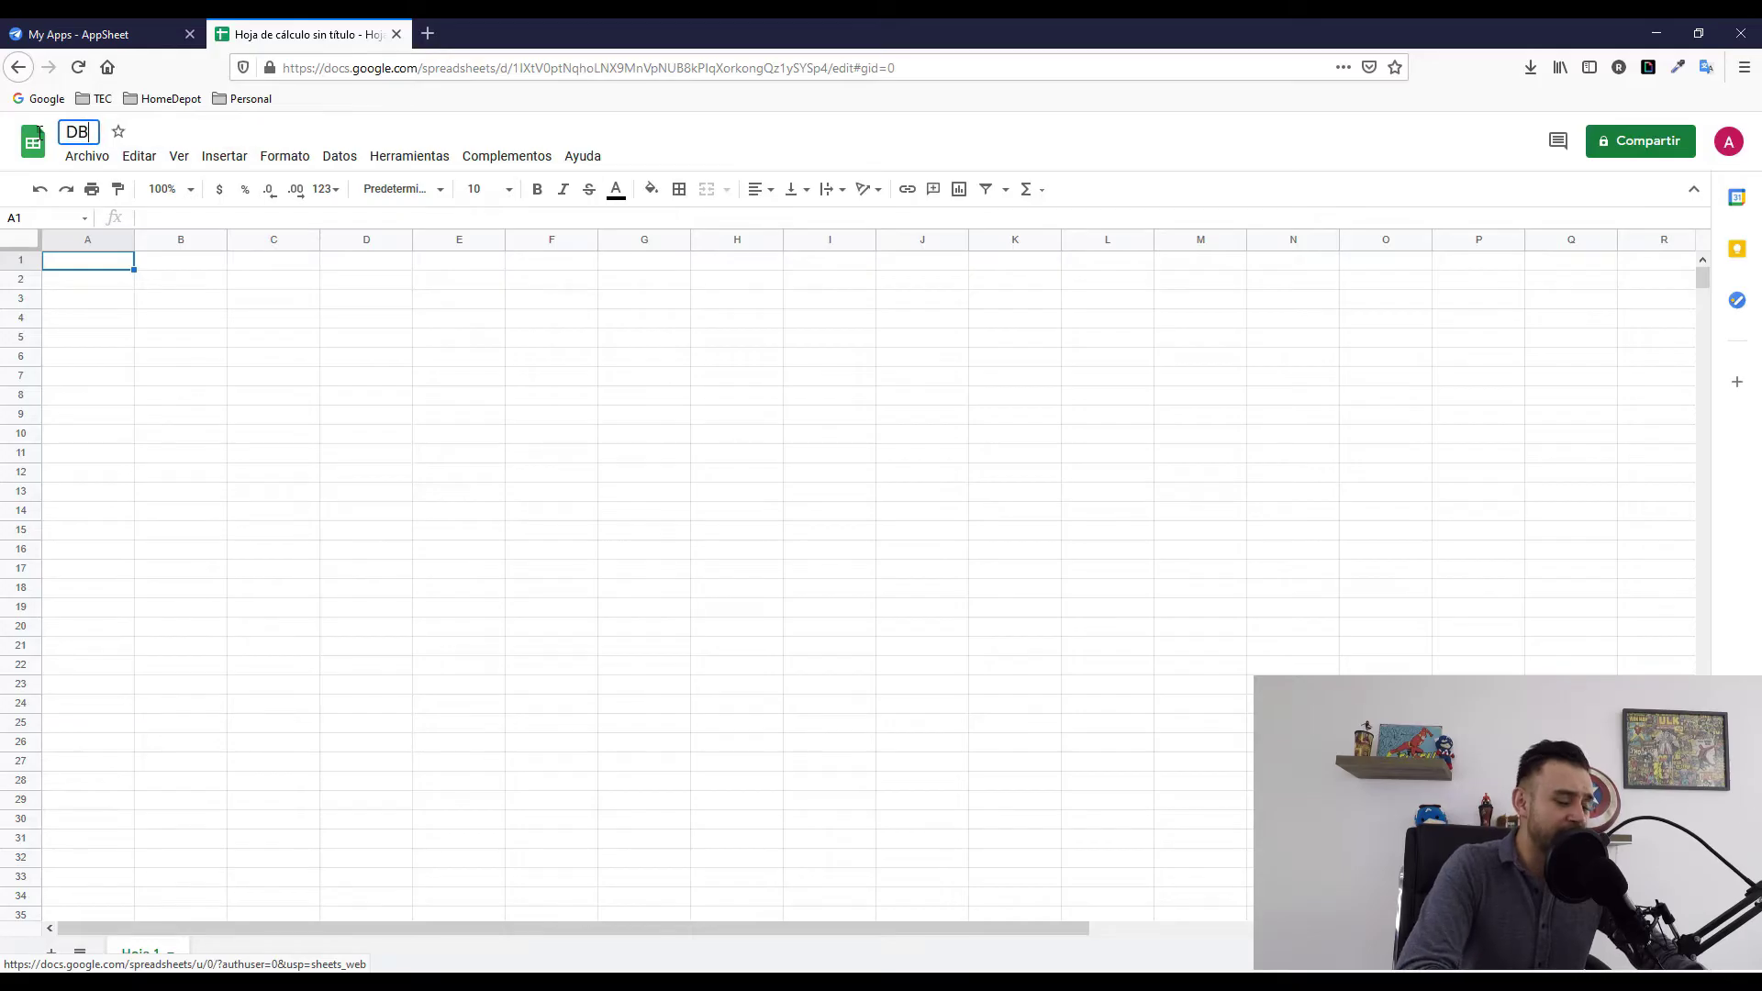
{"action": "type", "text": "Sa"}
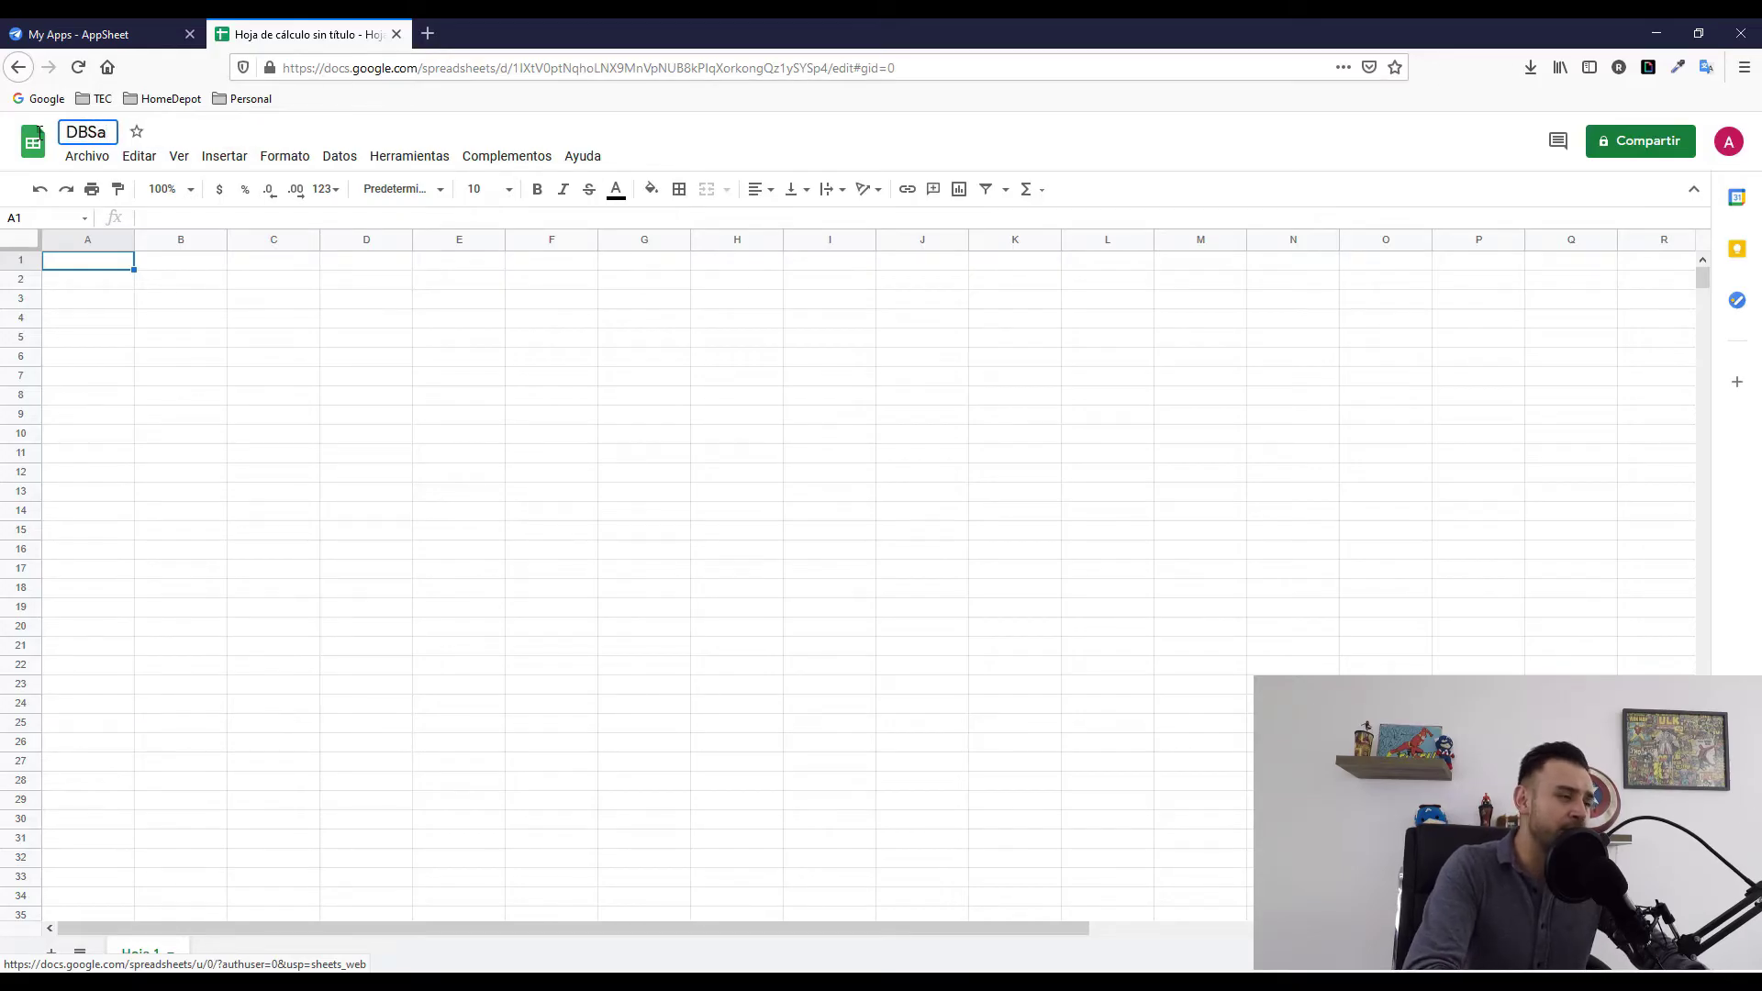
{"action": "type", "text": "lmex"}
{"action": "left_click", "coordinate": [120, 289]}
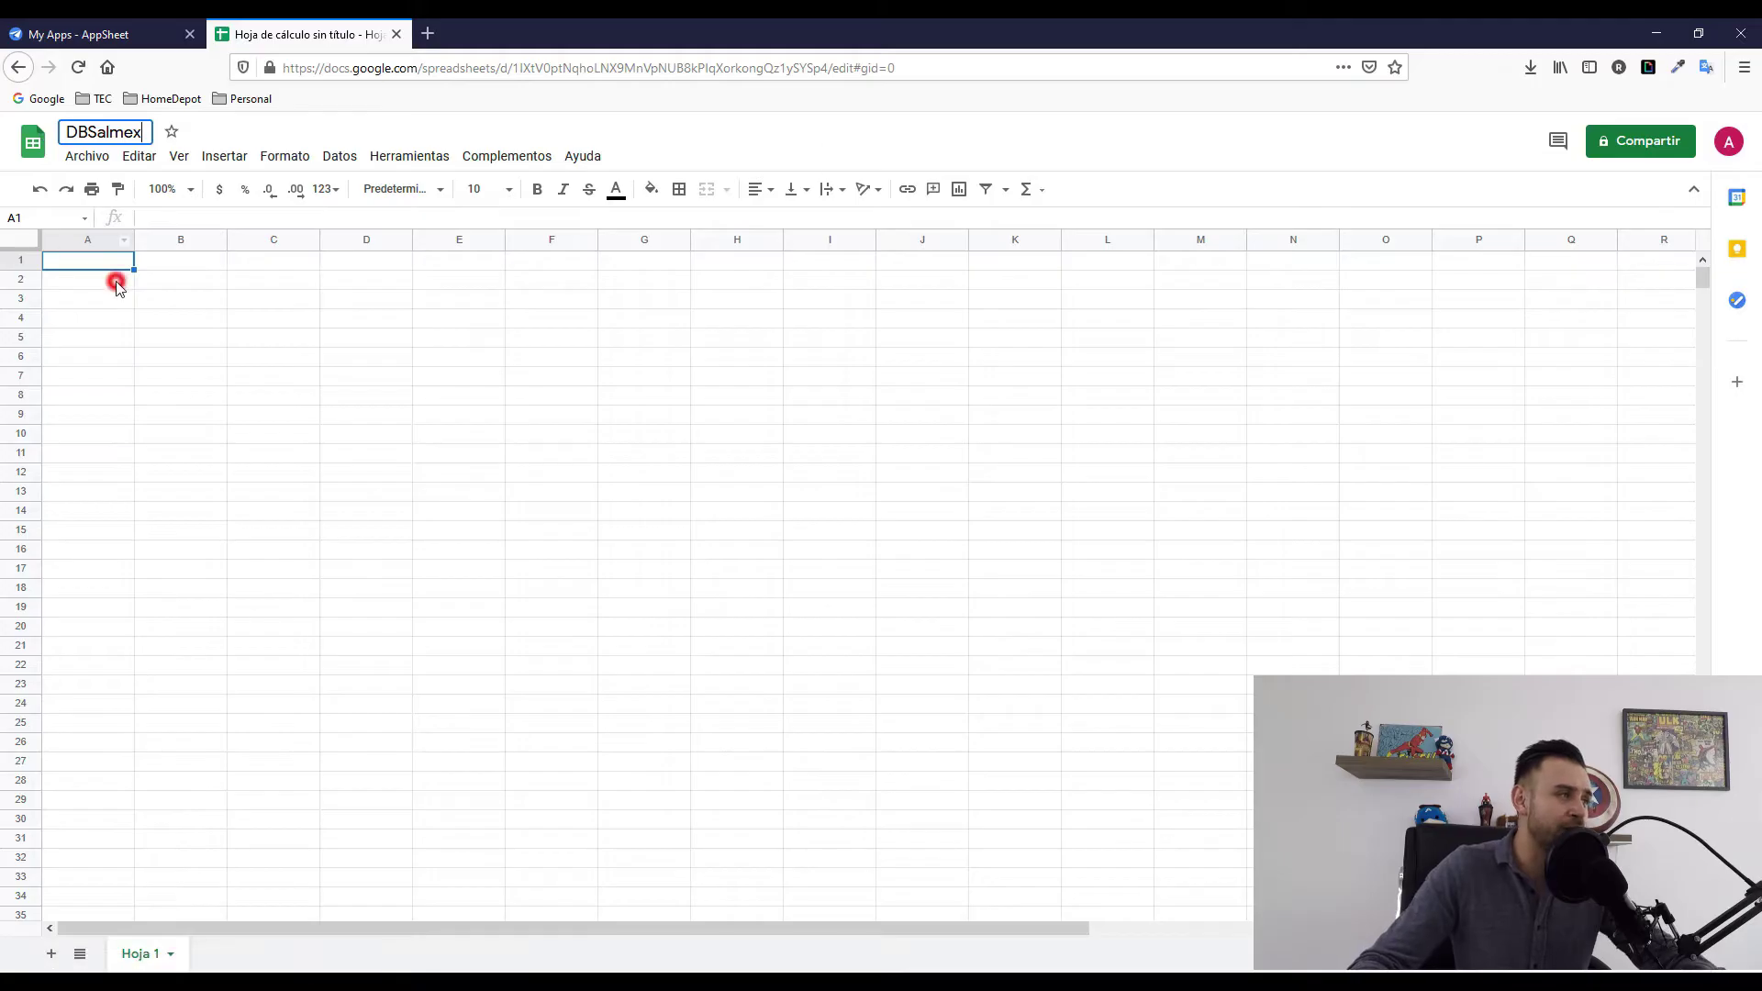
{"action": "left_click", "coordinate": [102, 259]}
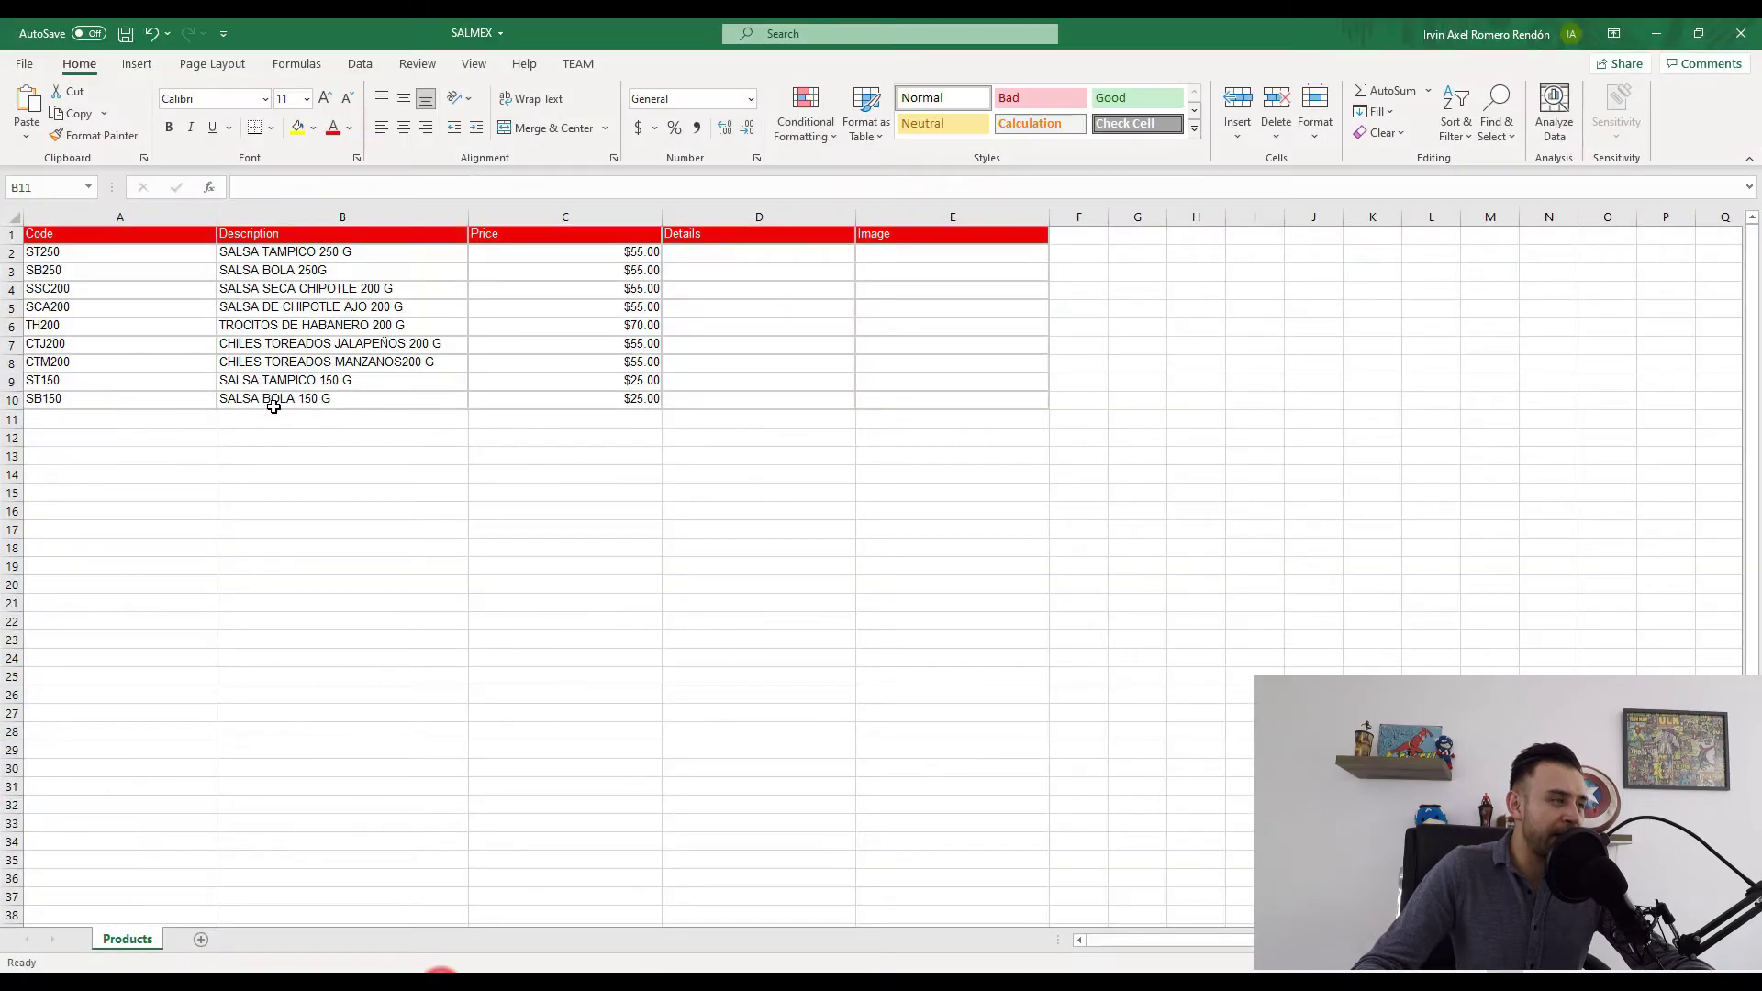
Copy the nine-product table from Excel and paste it into DBSalmex at cell A1.
{"action": "left_click", "coordinate": [255, 398]}
{"action": "left_click_drag", "start_coordinate": [71, 237], "coordinate": [944, 400]}
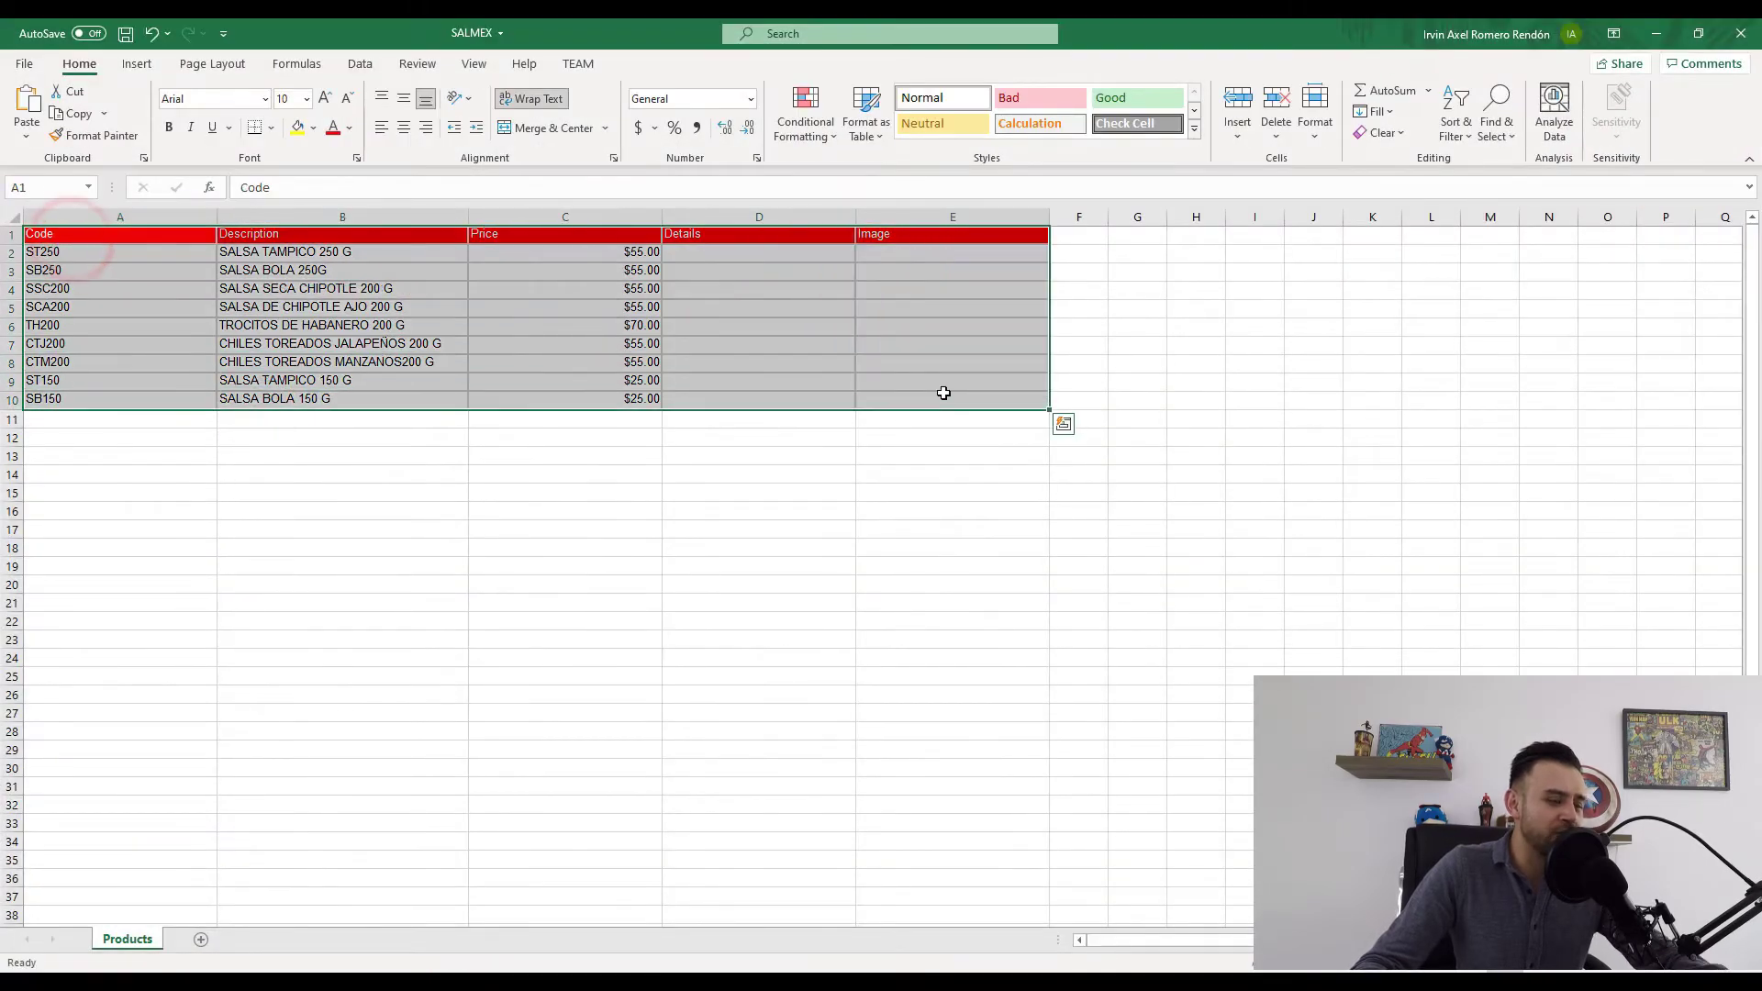
{"action": "key", "text": "ctrl+c"}
{"action": "key", "text": "alt+Tab"}
{"action": "left_click", "coordinate": [119, 264]}
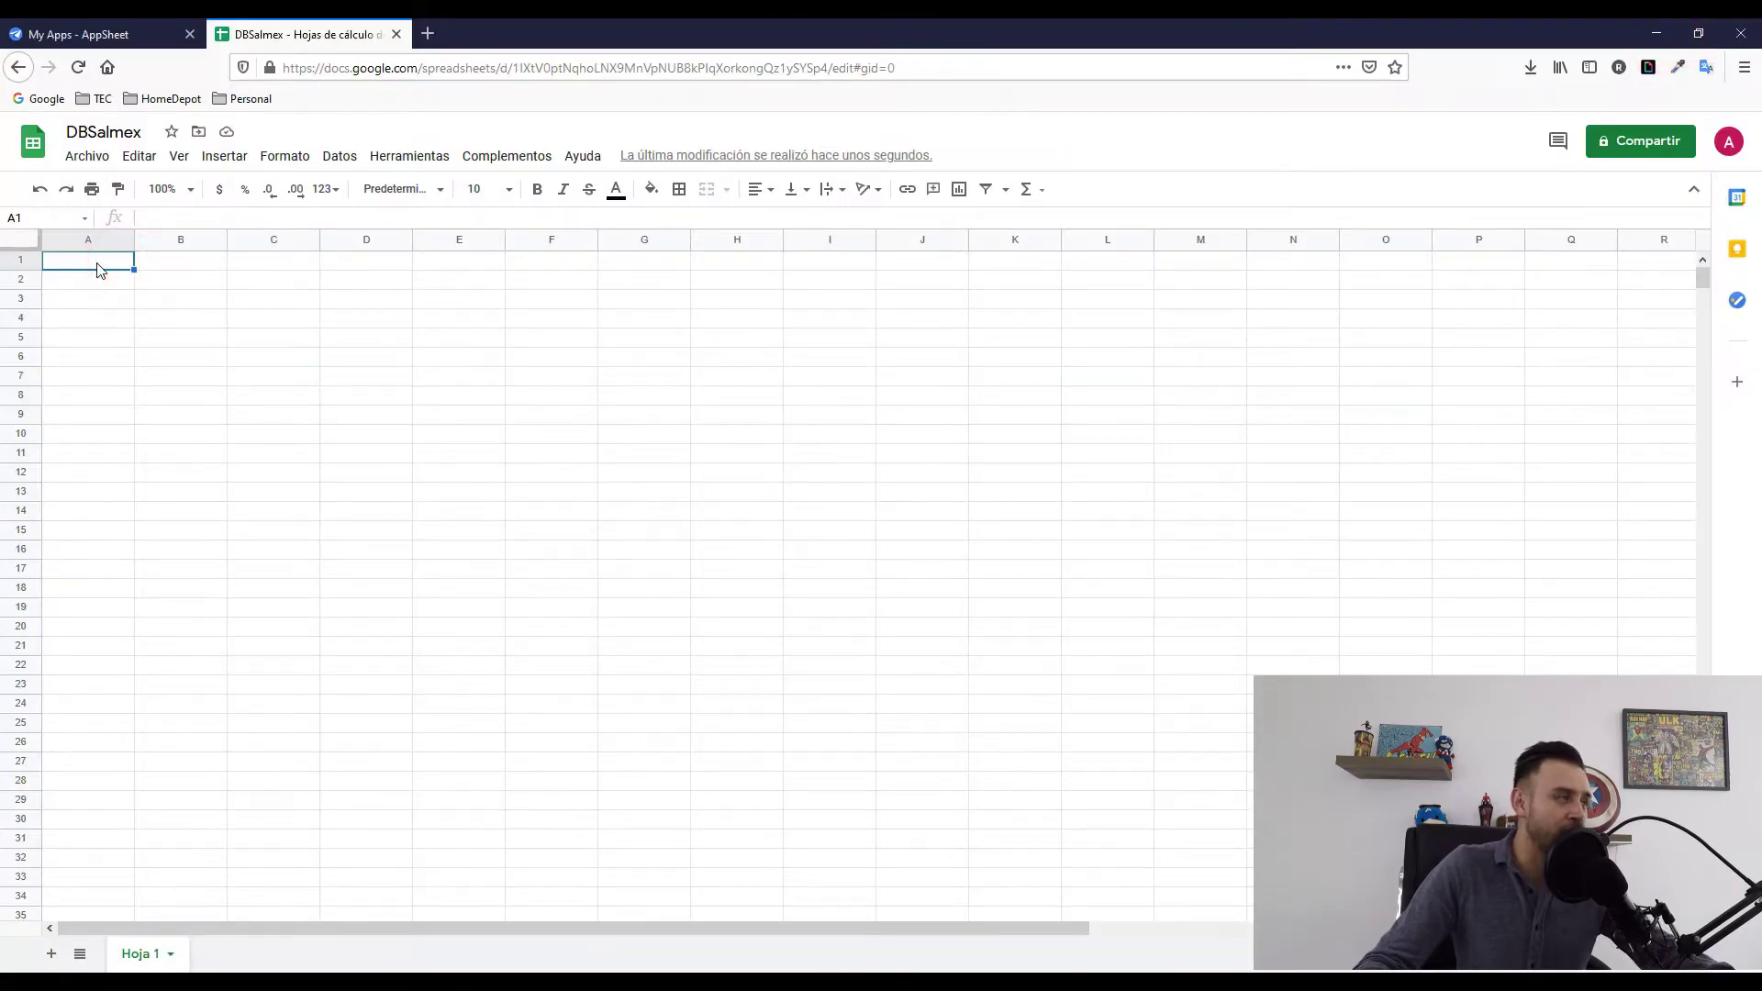
{"action": "key", "text": "ctrl+v"}
{"action": "left_click", "coordinate": [544, 390]}
Give the header row A1:E1 a red background.
{"action": "left_click_drag", "start_coordinate": [92, 264], "coordinate": [440, 266]}
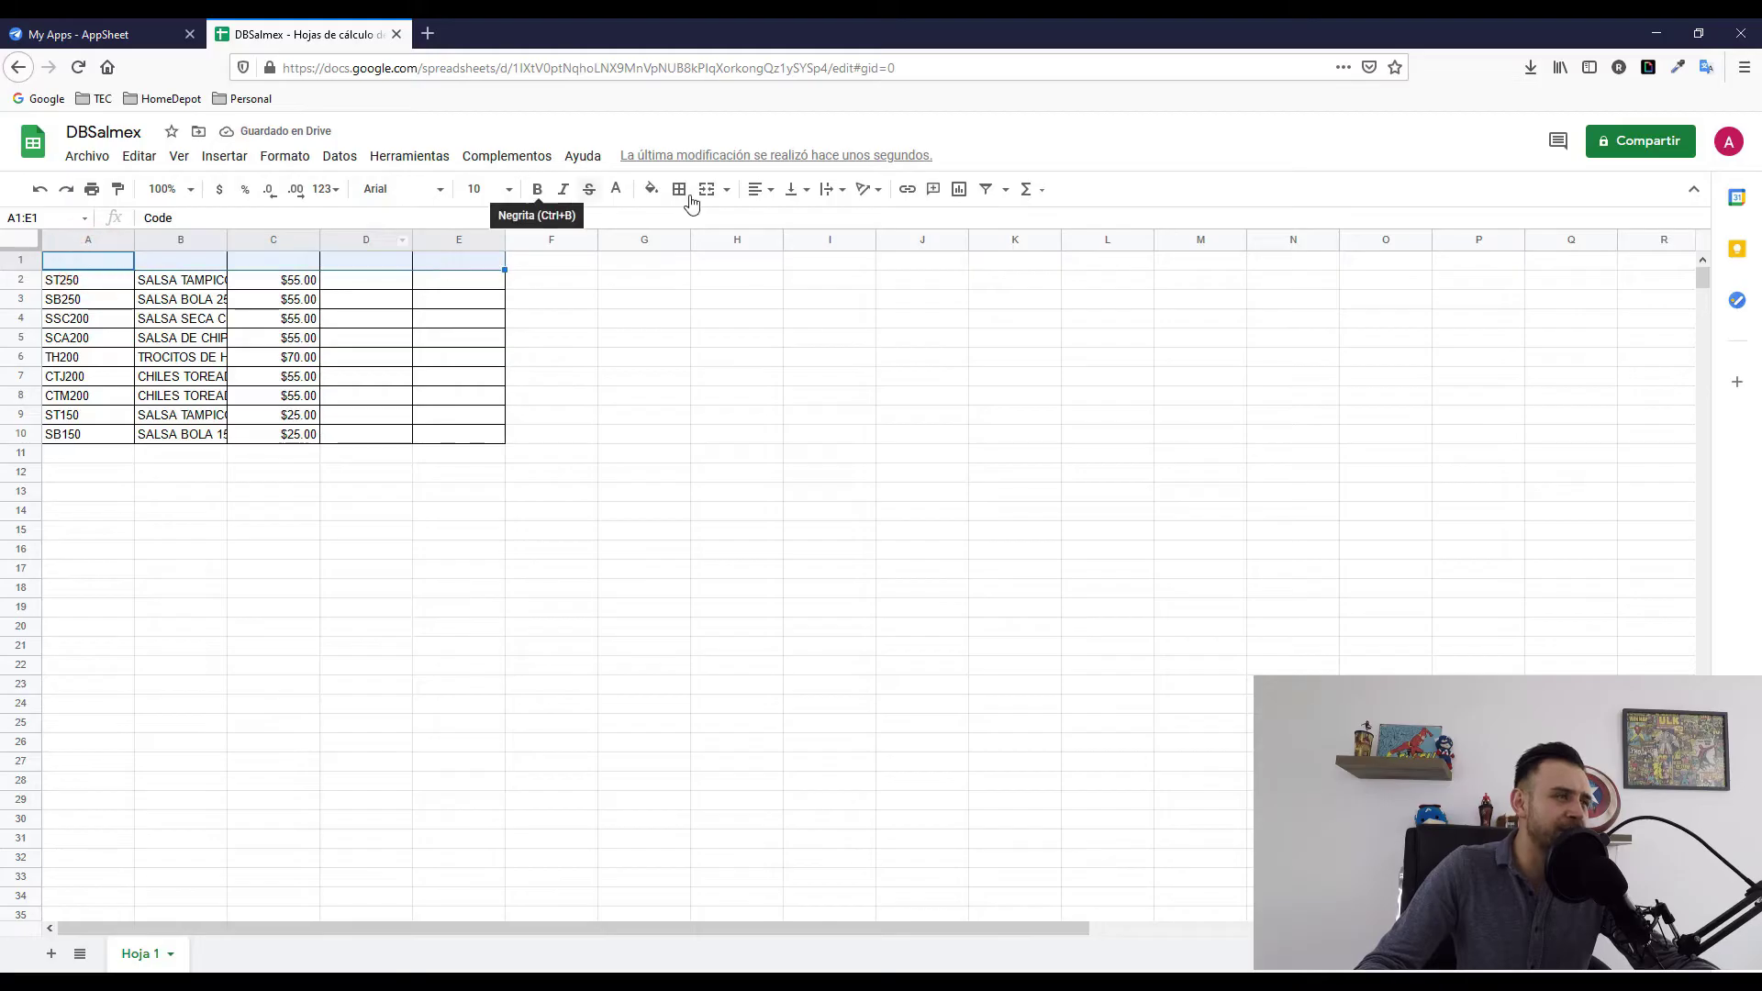
{"action": "left_click", "coordinate": [651, 189]}
{"action": "left_click", "coordinate": [675, 277]}
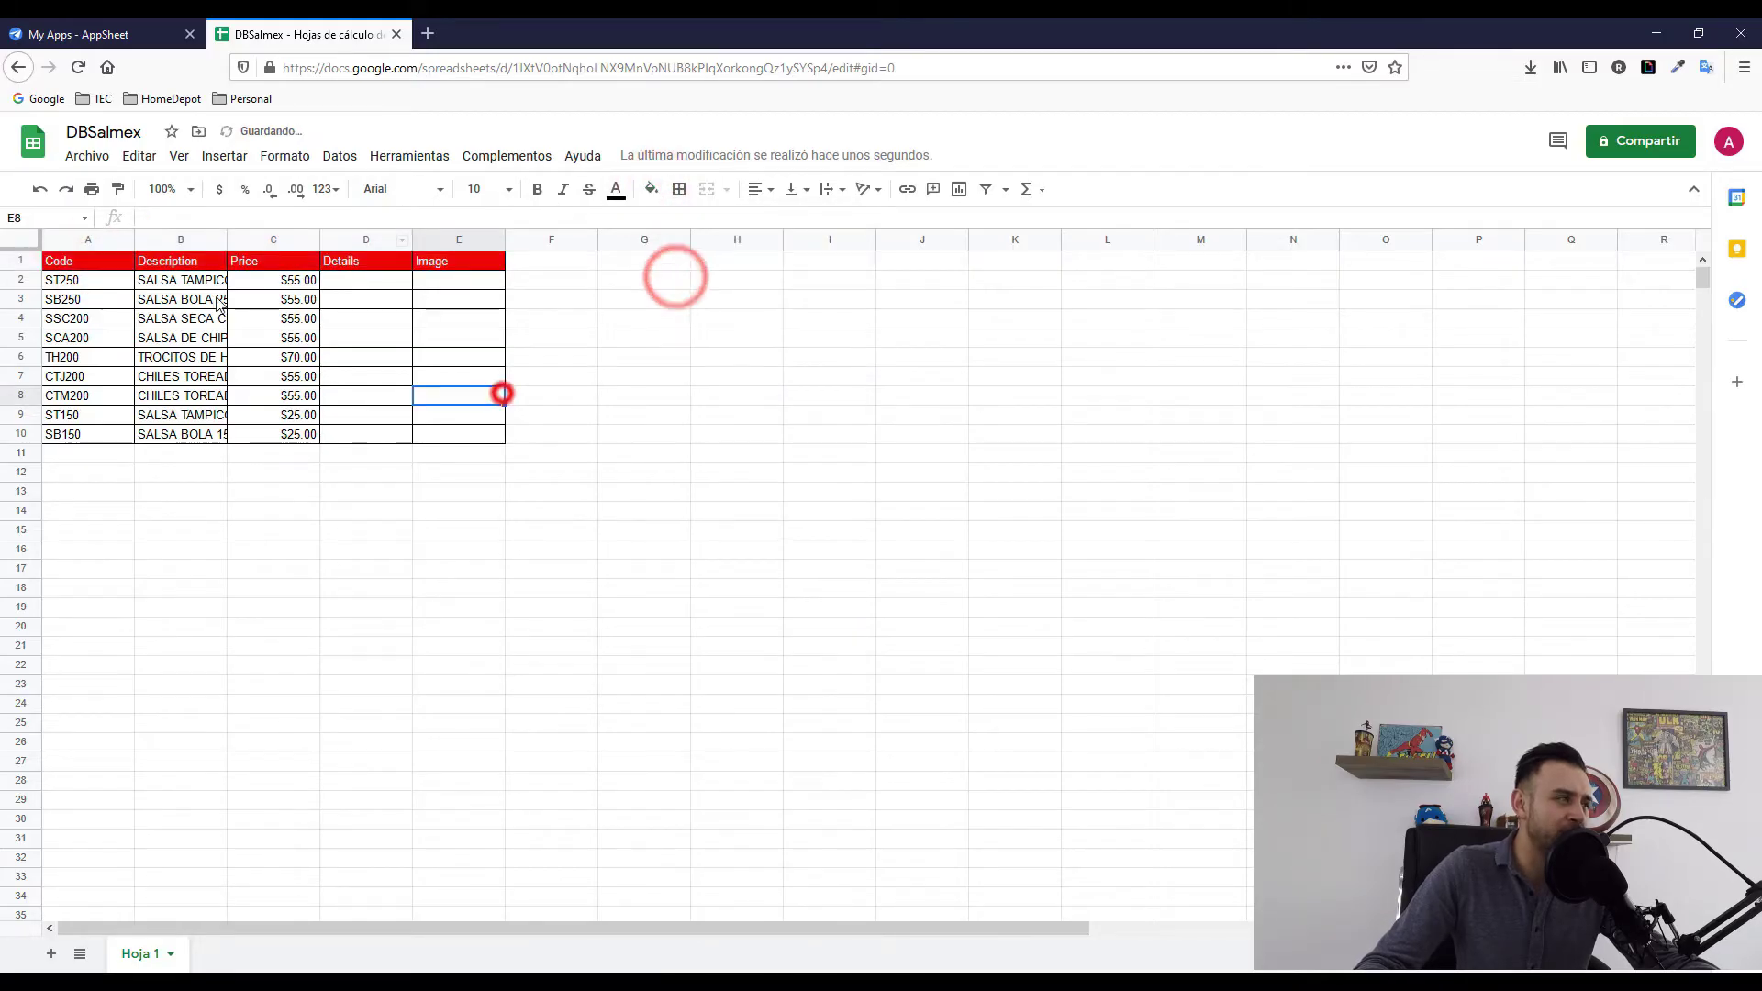
Widen columns A–E, then widen Description further and narrow Price to fit its values.
{"action": "left_click_drag", "start_coordinate": [101, 239], "coordinate": [418, 242]}
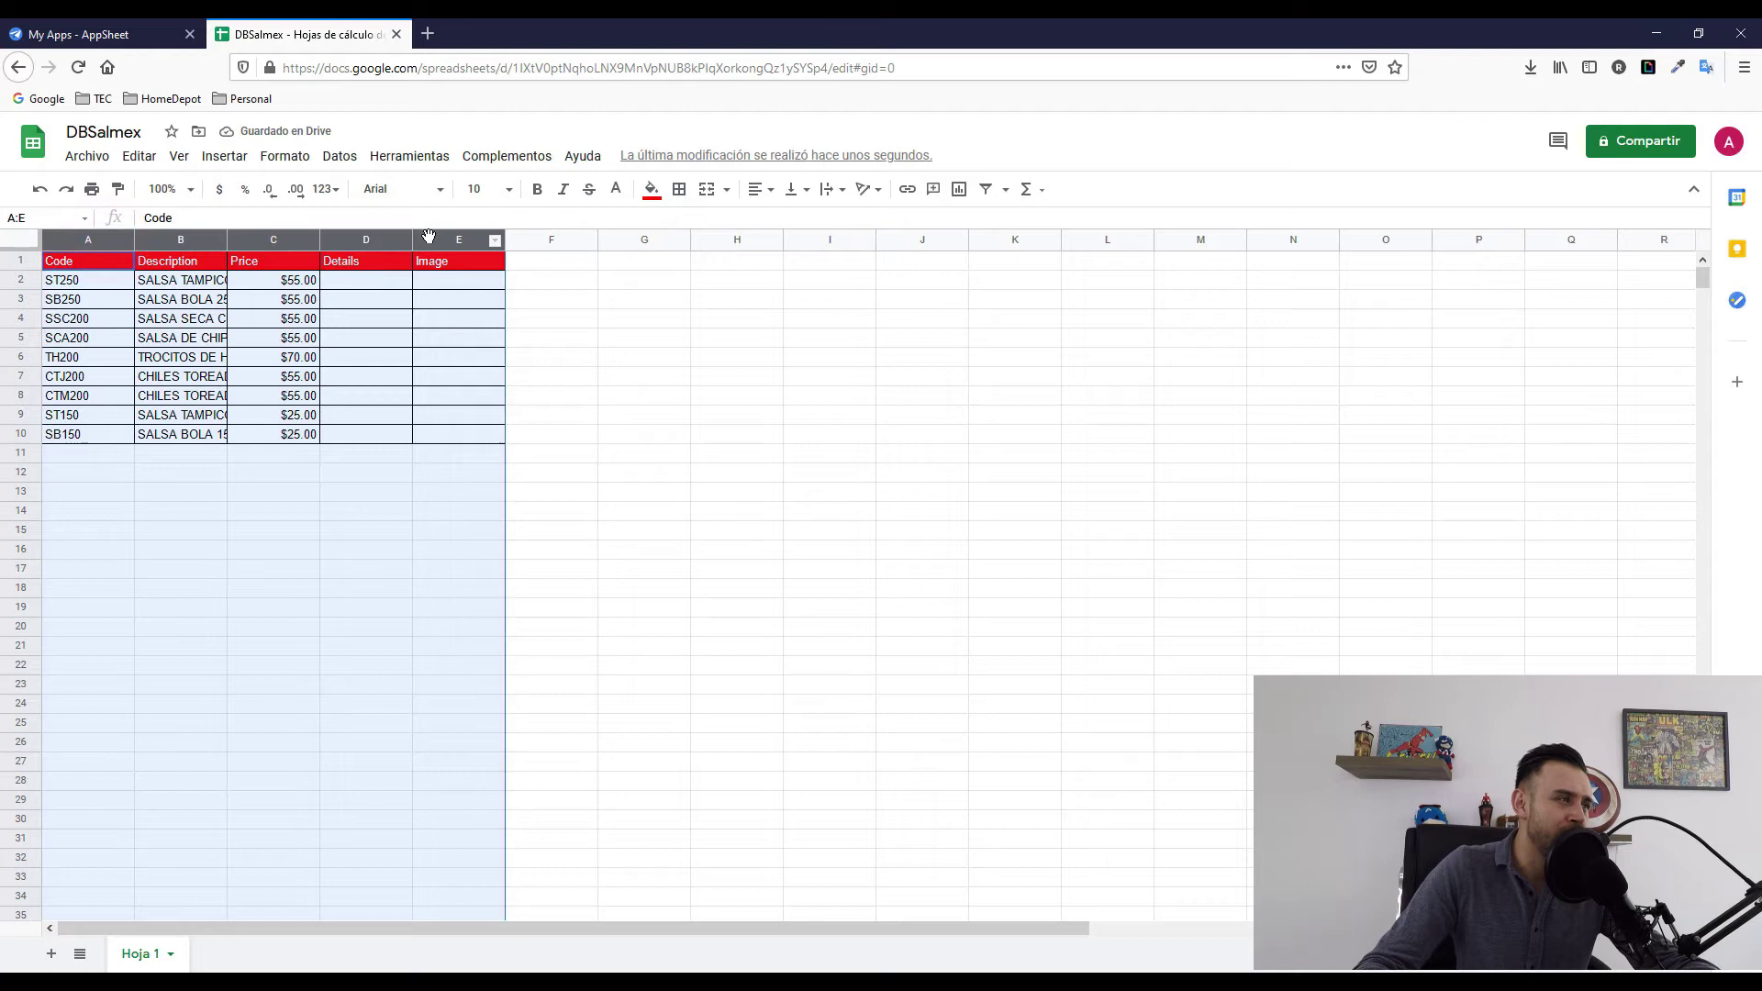
{"action": "left_click_drag", "start_coordinate": [412, 240], "coordinate": [484, 240]}
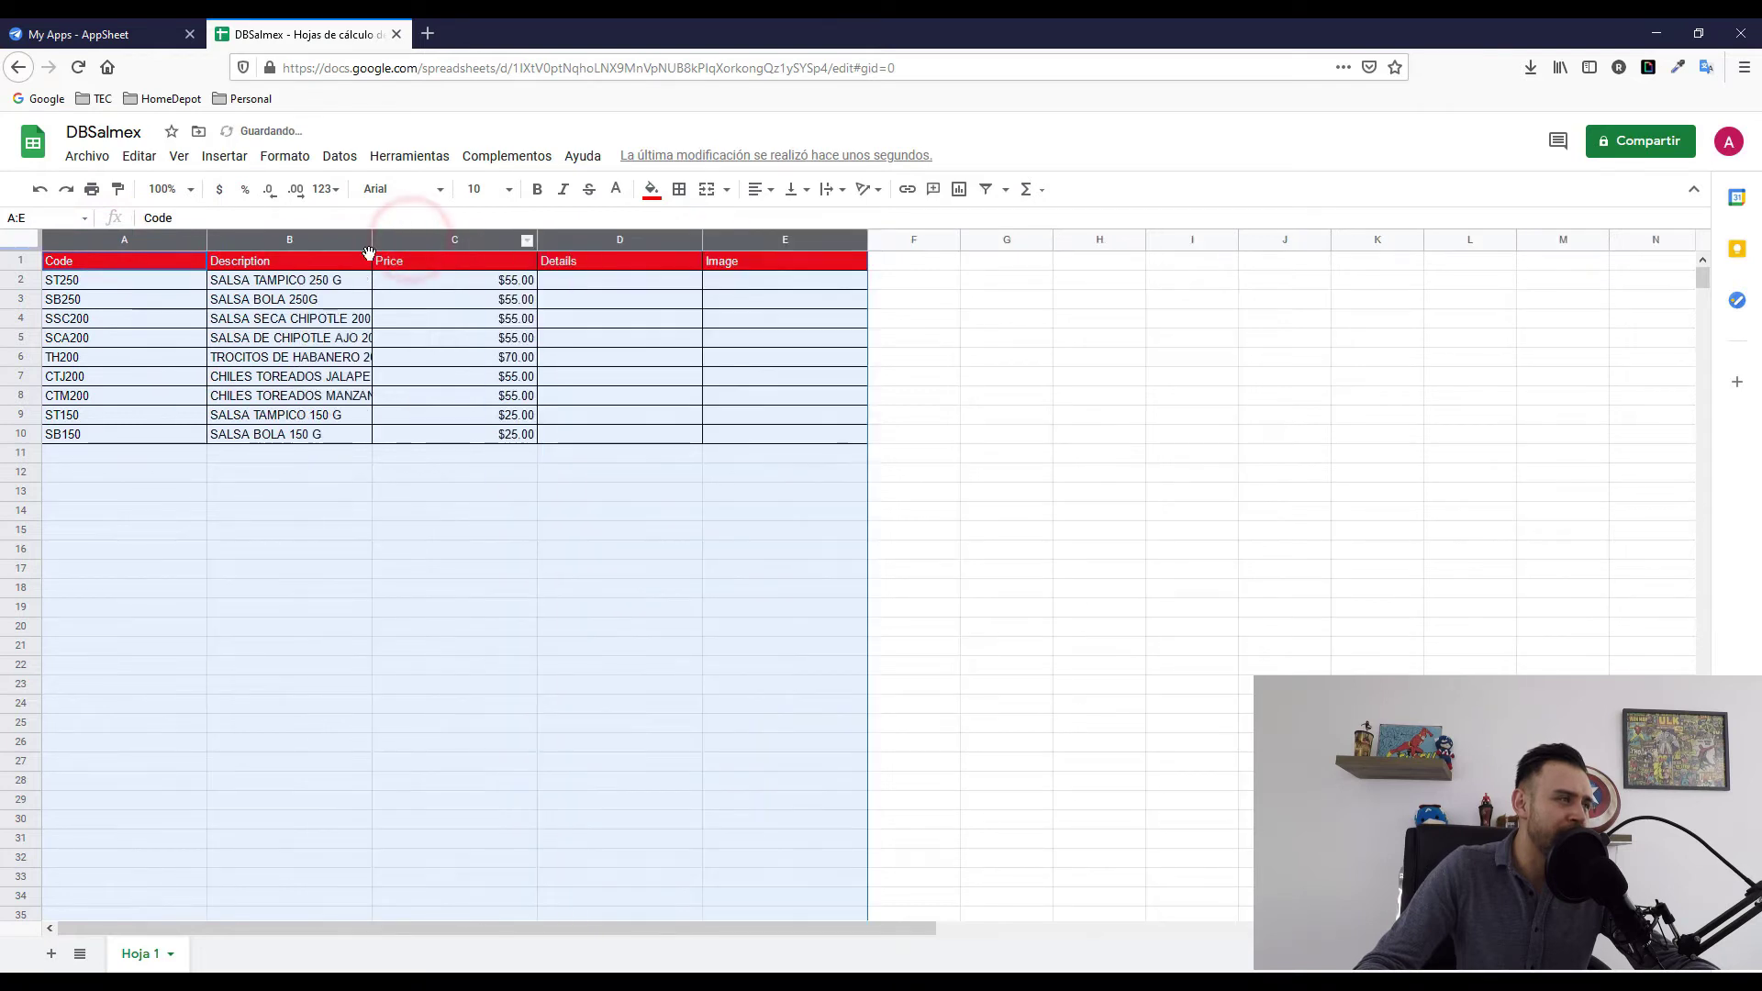
{"action": "left_click", "coordinate": [357, 397]}
{"action": "left_click_drag", "start_coordinate": [372, 240], "coordinate": [413, 239]}
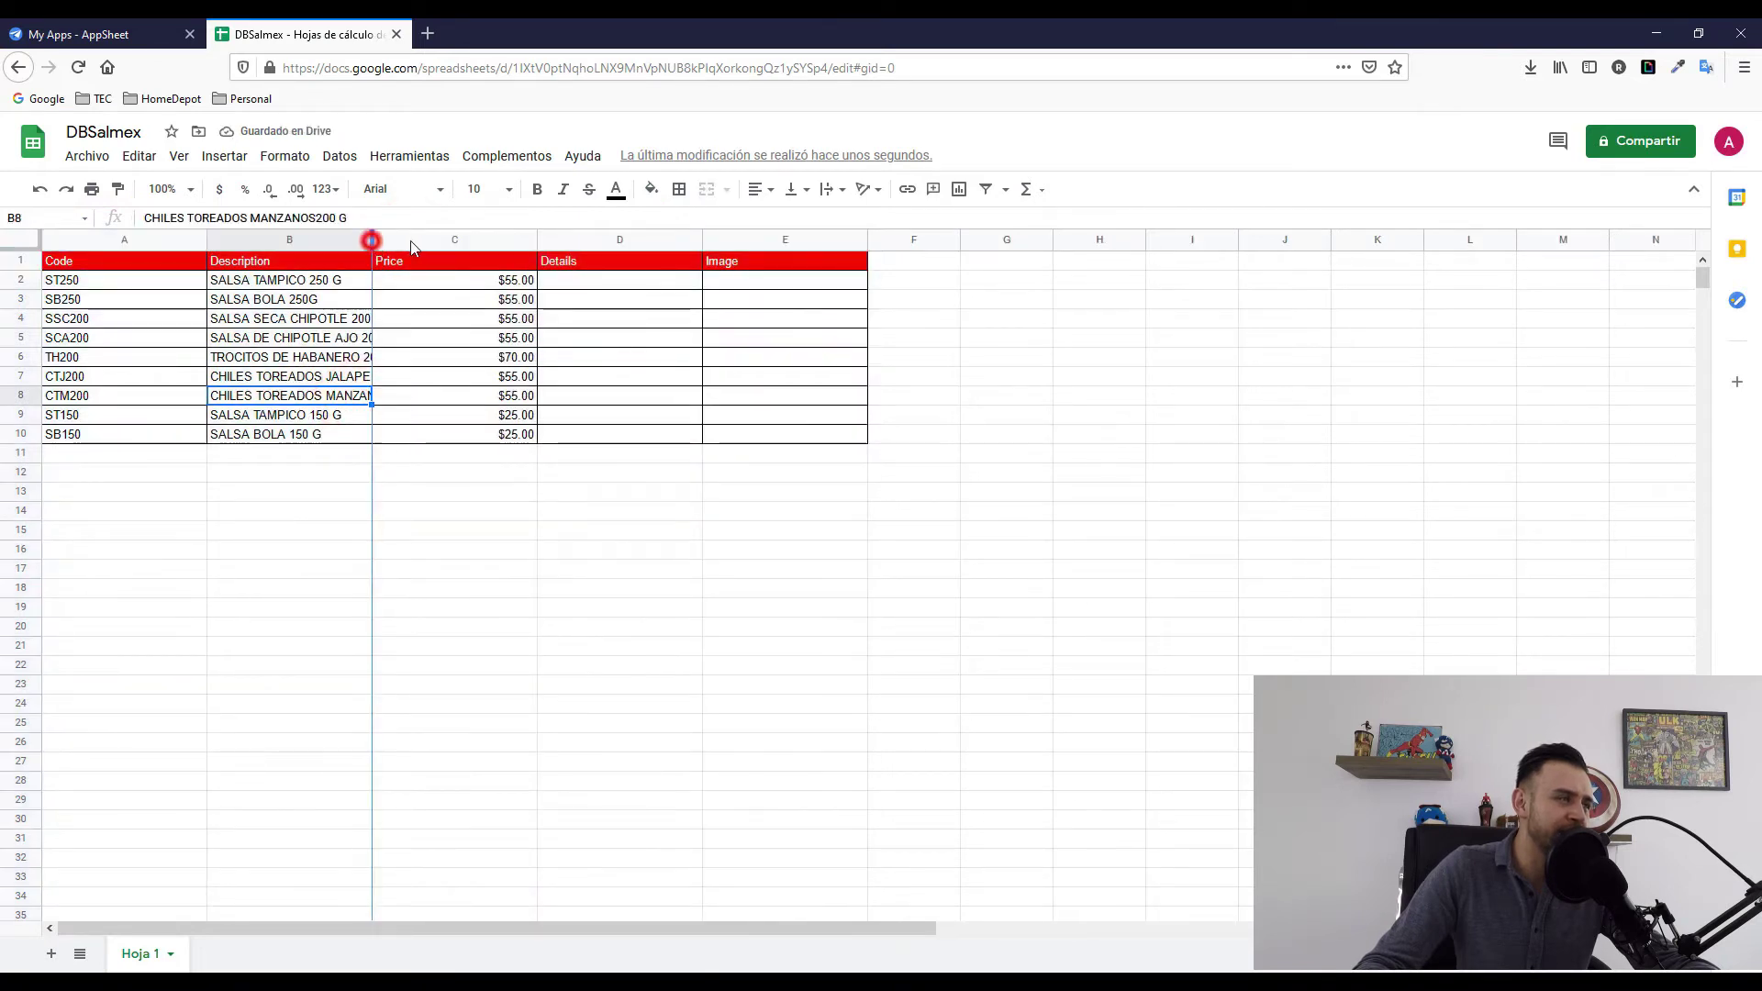
{"action": "left_click", "coordinate": [495, 358]}
{"action": "left_click_drag", "start_coordinate": [578, 240], "coordinate": [514, 239]}
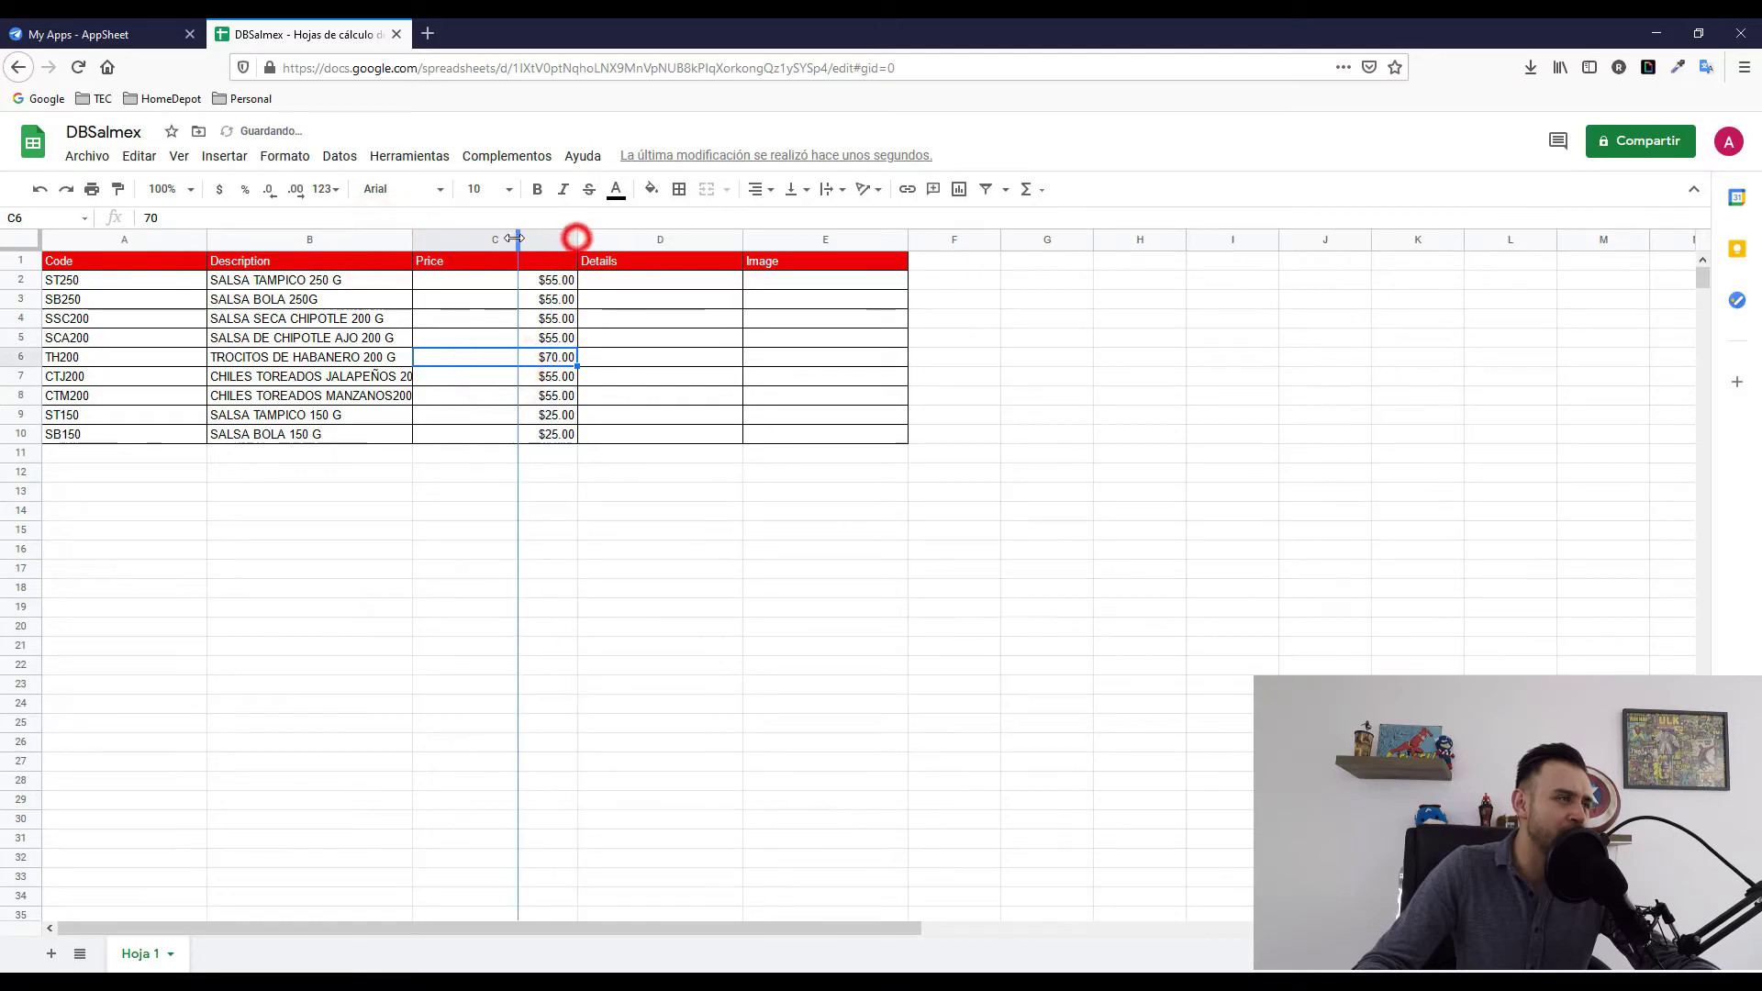
Rename the sheet tab from Hoja 1 to 'Products'.
{"action": "left_click", "coordinate": [160, 959]}
{"action": "left_click", "coordinate": [168, 725]}
{"action": "type", "text": "Products"}
{"action": "left_click", "coordinate": [166, 725]}
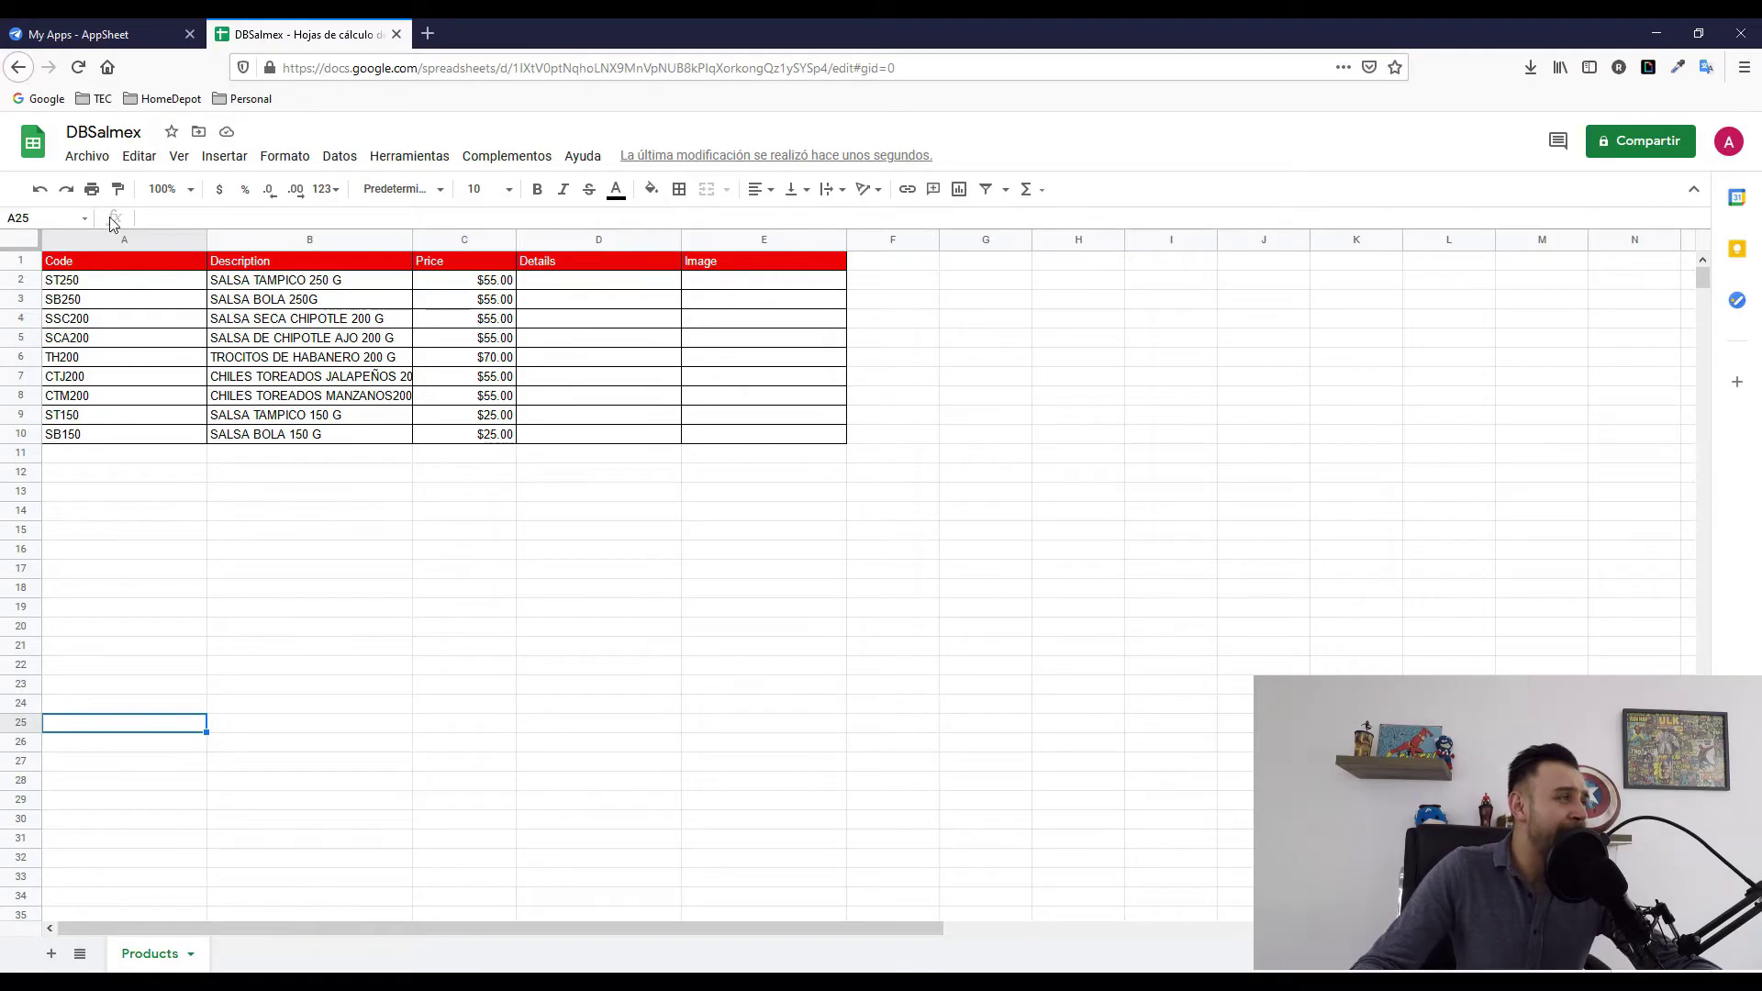
Publish the entire DBSalmex document to the web via Archivo > Publicar en la Web, then return to AppSheet.
{"action": "left_click", "coordinate": [60, 38]}
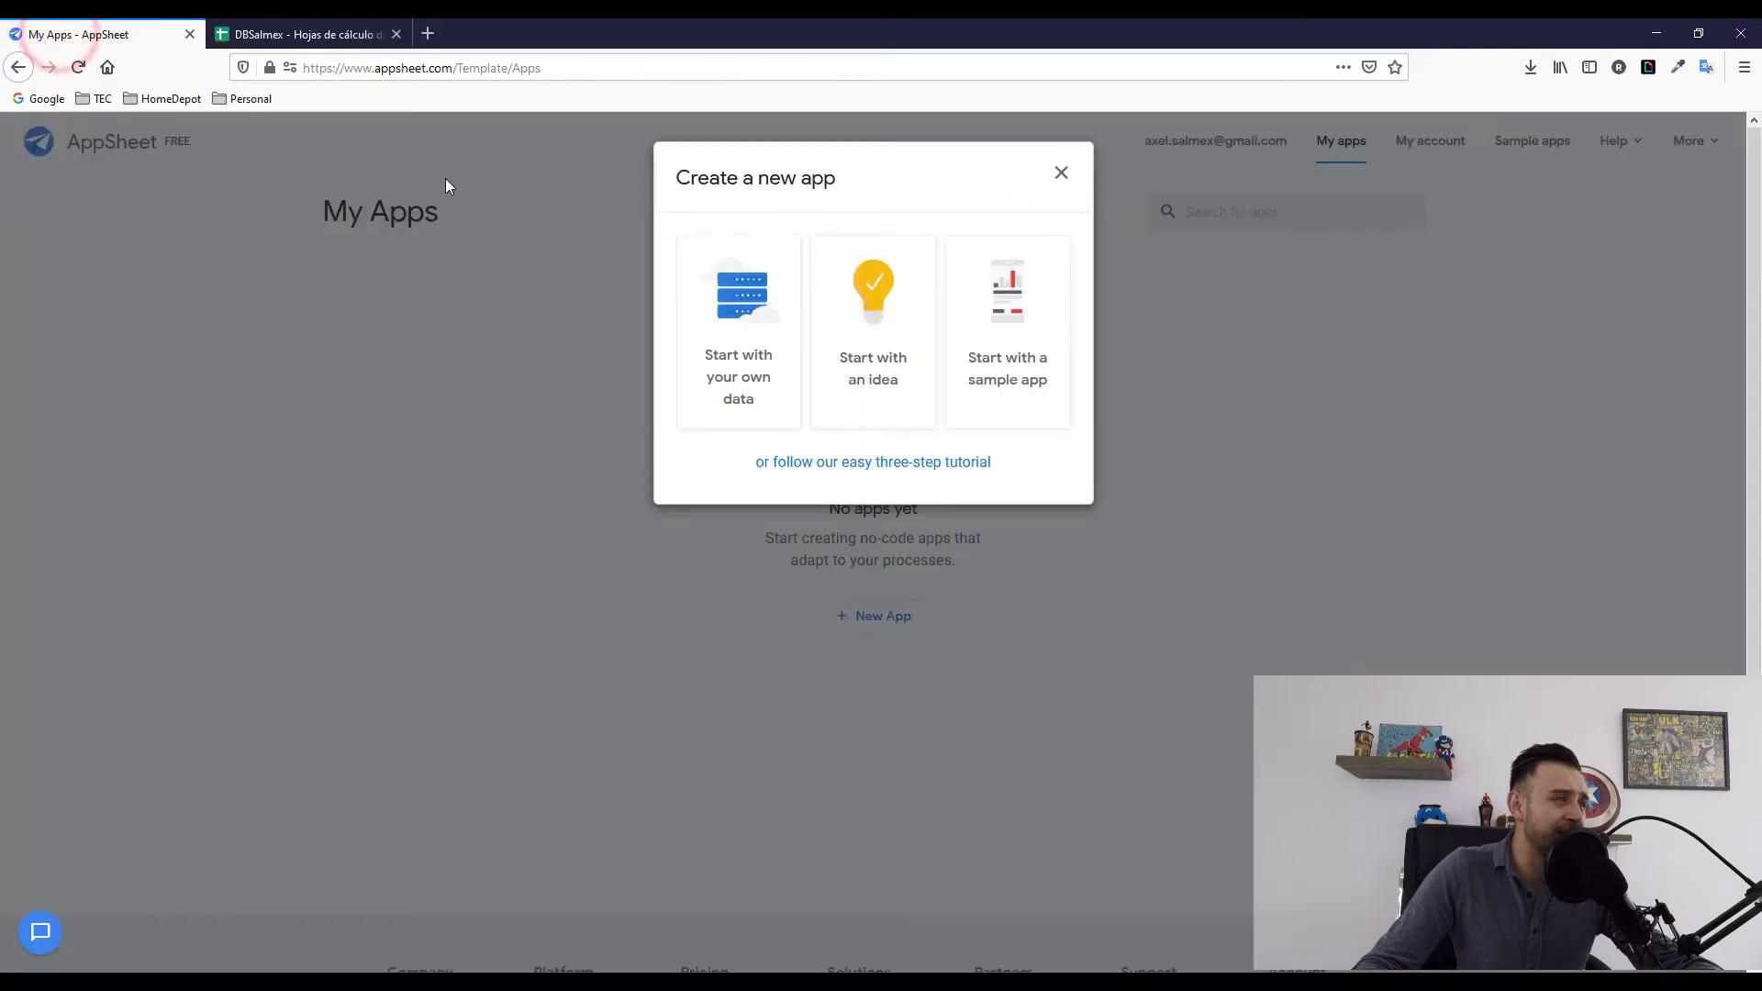
{"action": "left_click", "coordinate": [264, 37]}
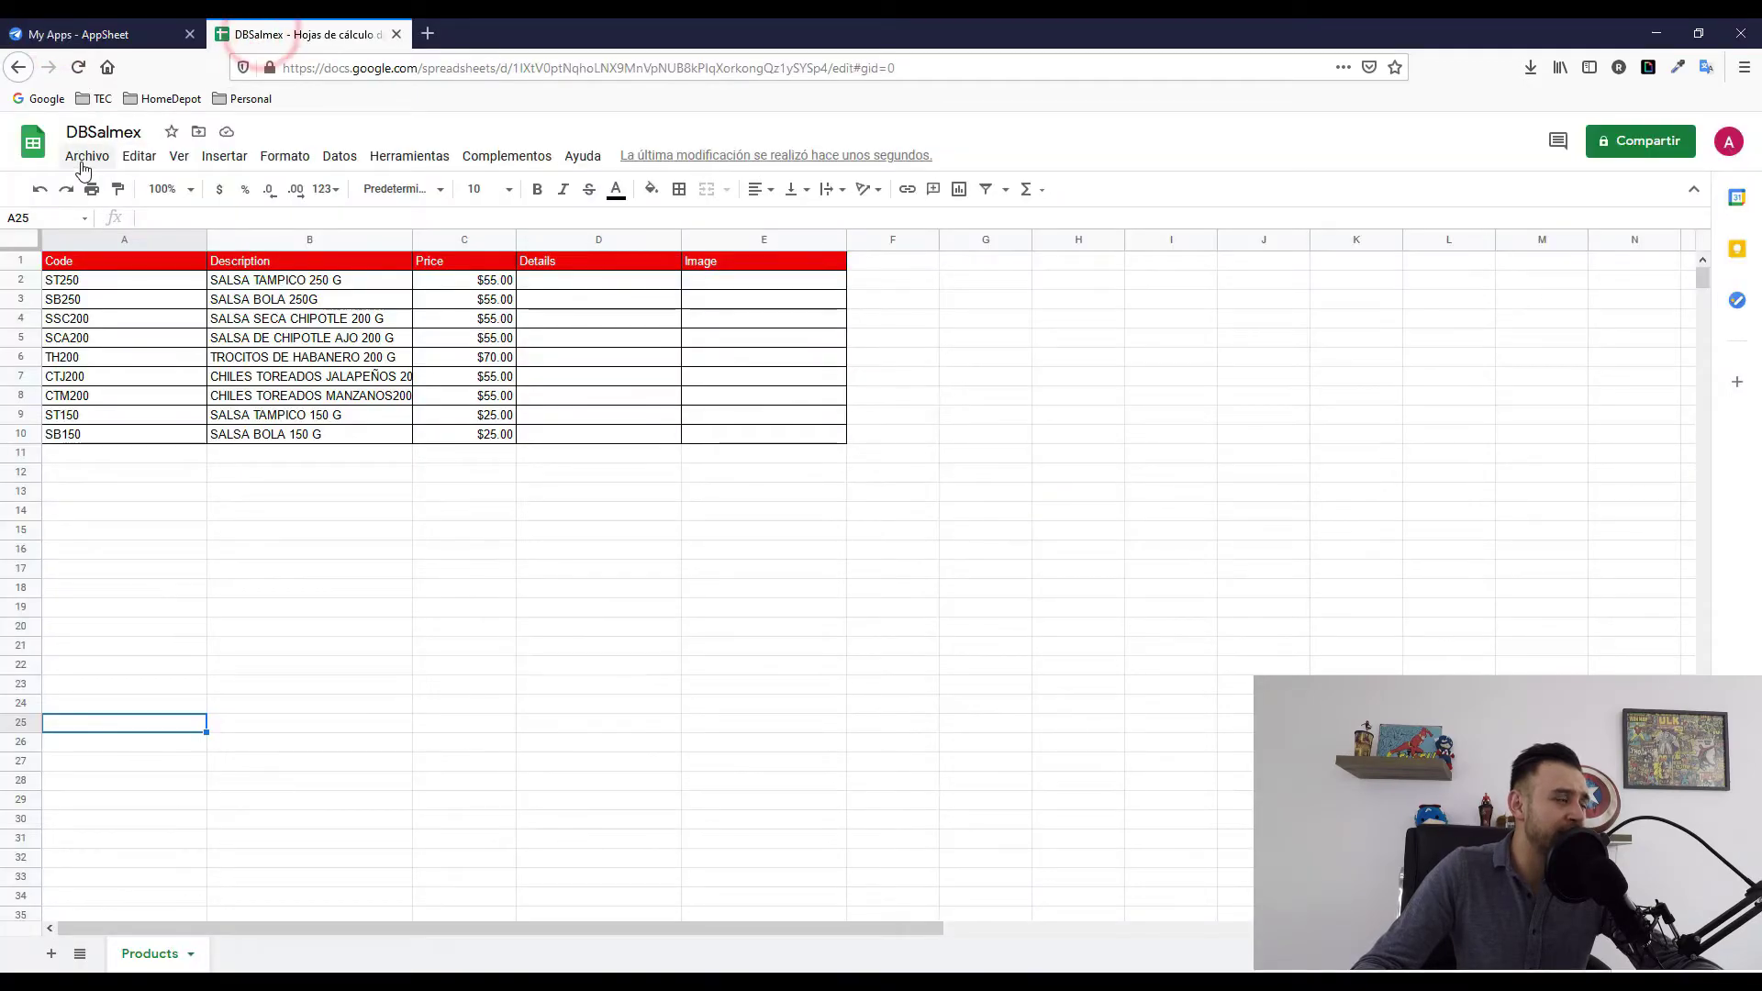
{"action": "left_click", "coordinate": [84, 163]}
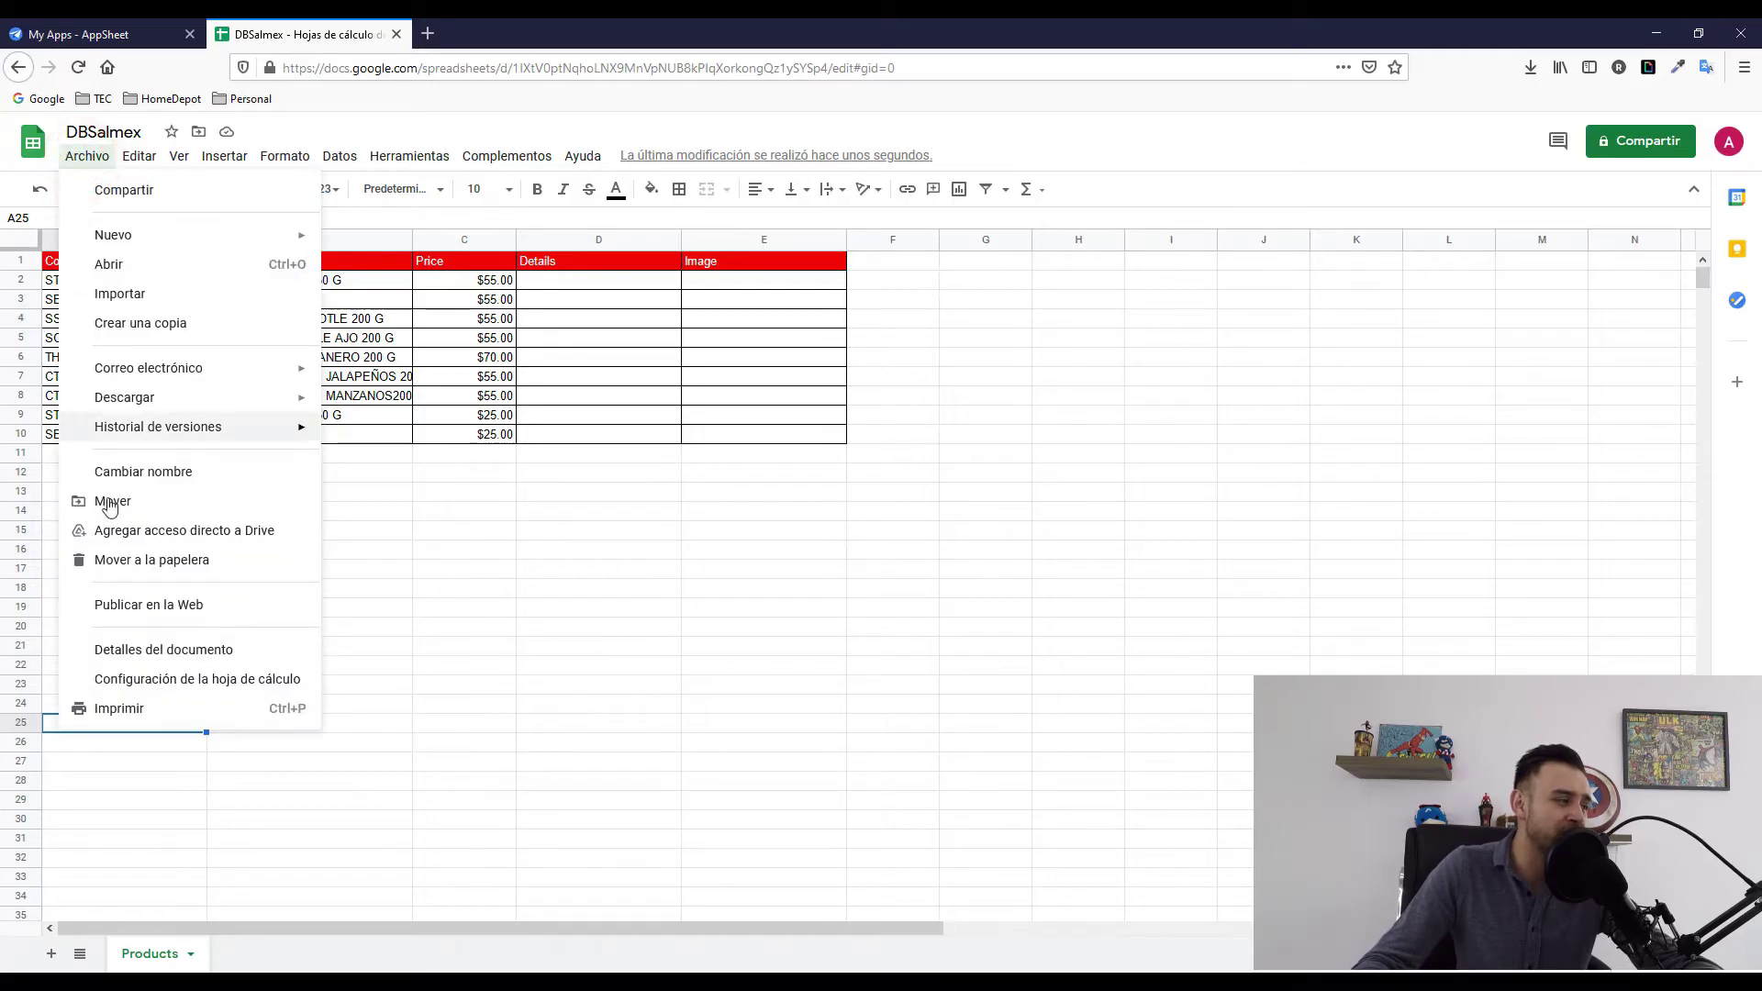
{"action": "left_click", "coordinate": [157, 619]}
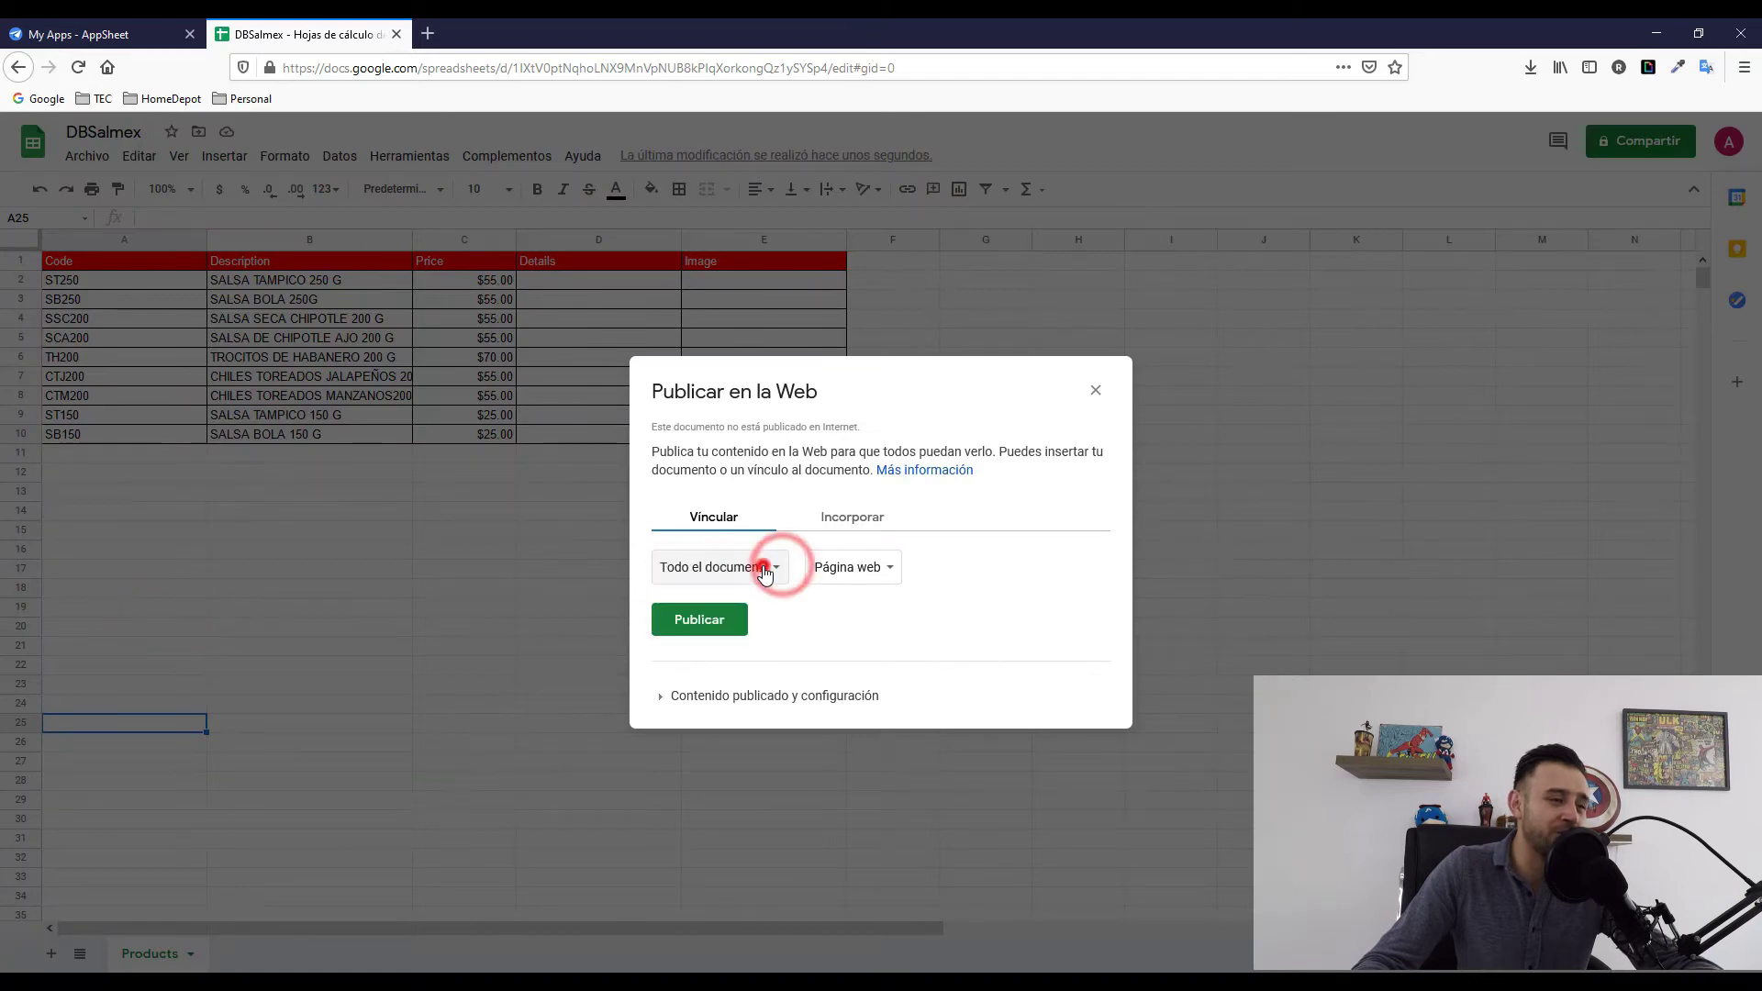
{"action": "left_click", "coordinate": [712, 623]}
{"action": "left_click", "coordinate": [874, 465]}
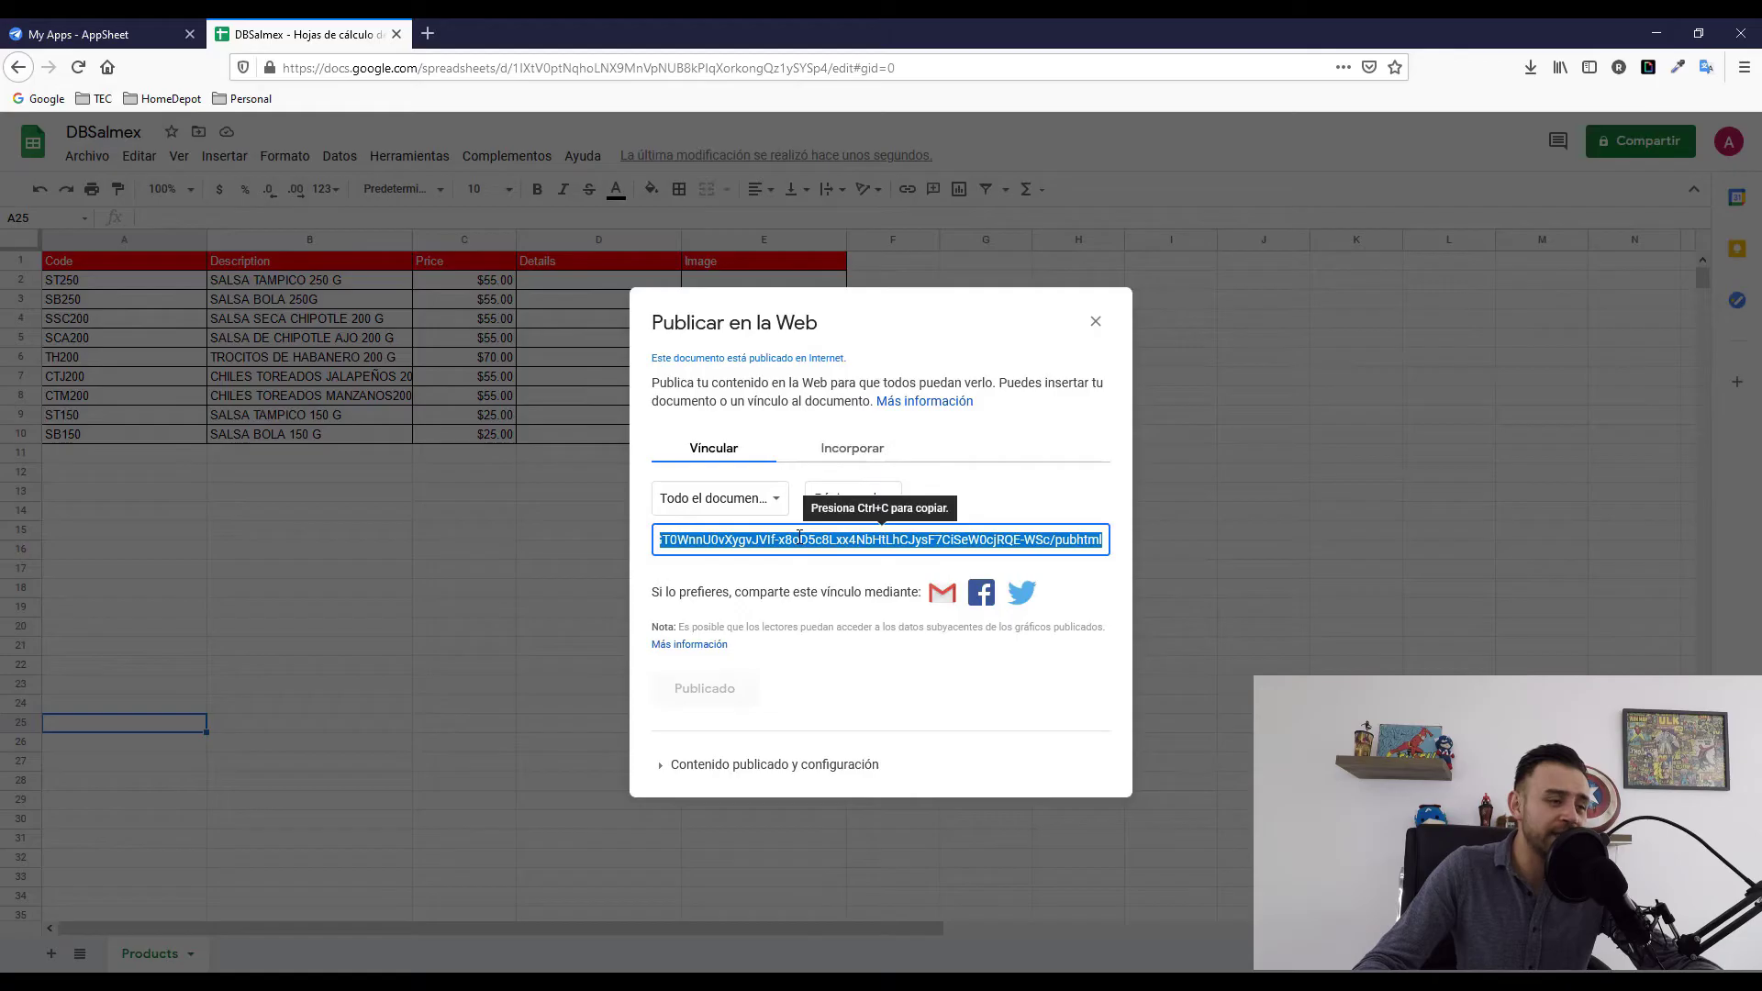
{"action": "left_click", "coordinate": [44, 27]}
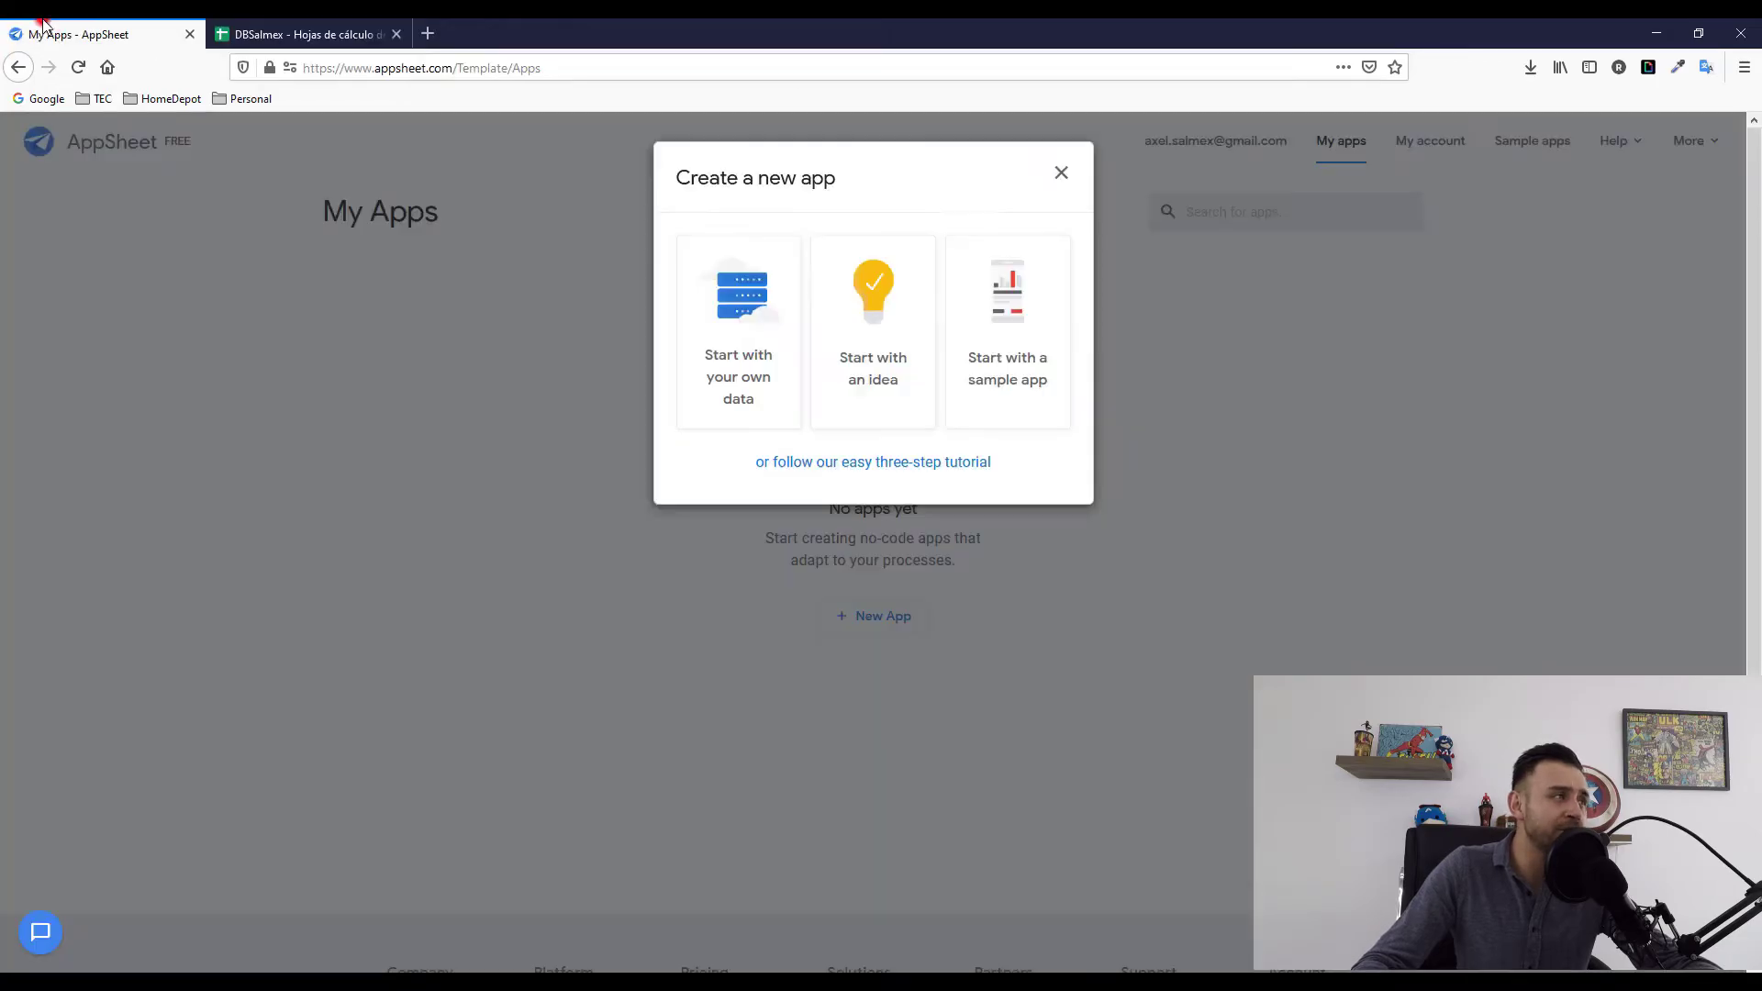
Start an app from your own data named 'SALMEX App' in the Sales & CRM category.
{"action": "left_click", "coordinate": [740, 340]}
{"action": "triple_click", "coordinate": [758, 278]}
{"action": "type", "text": "Sal"}
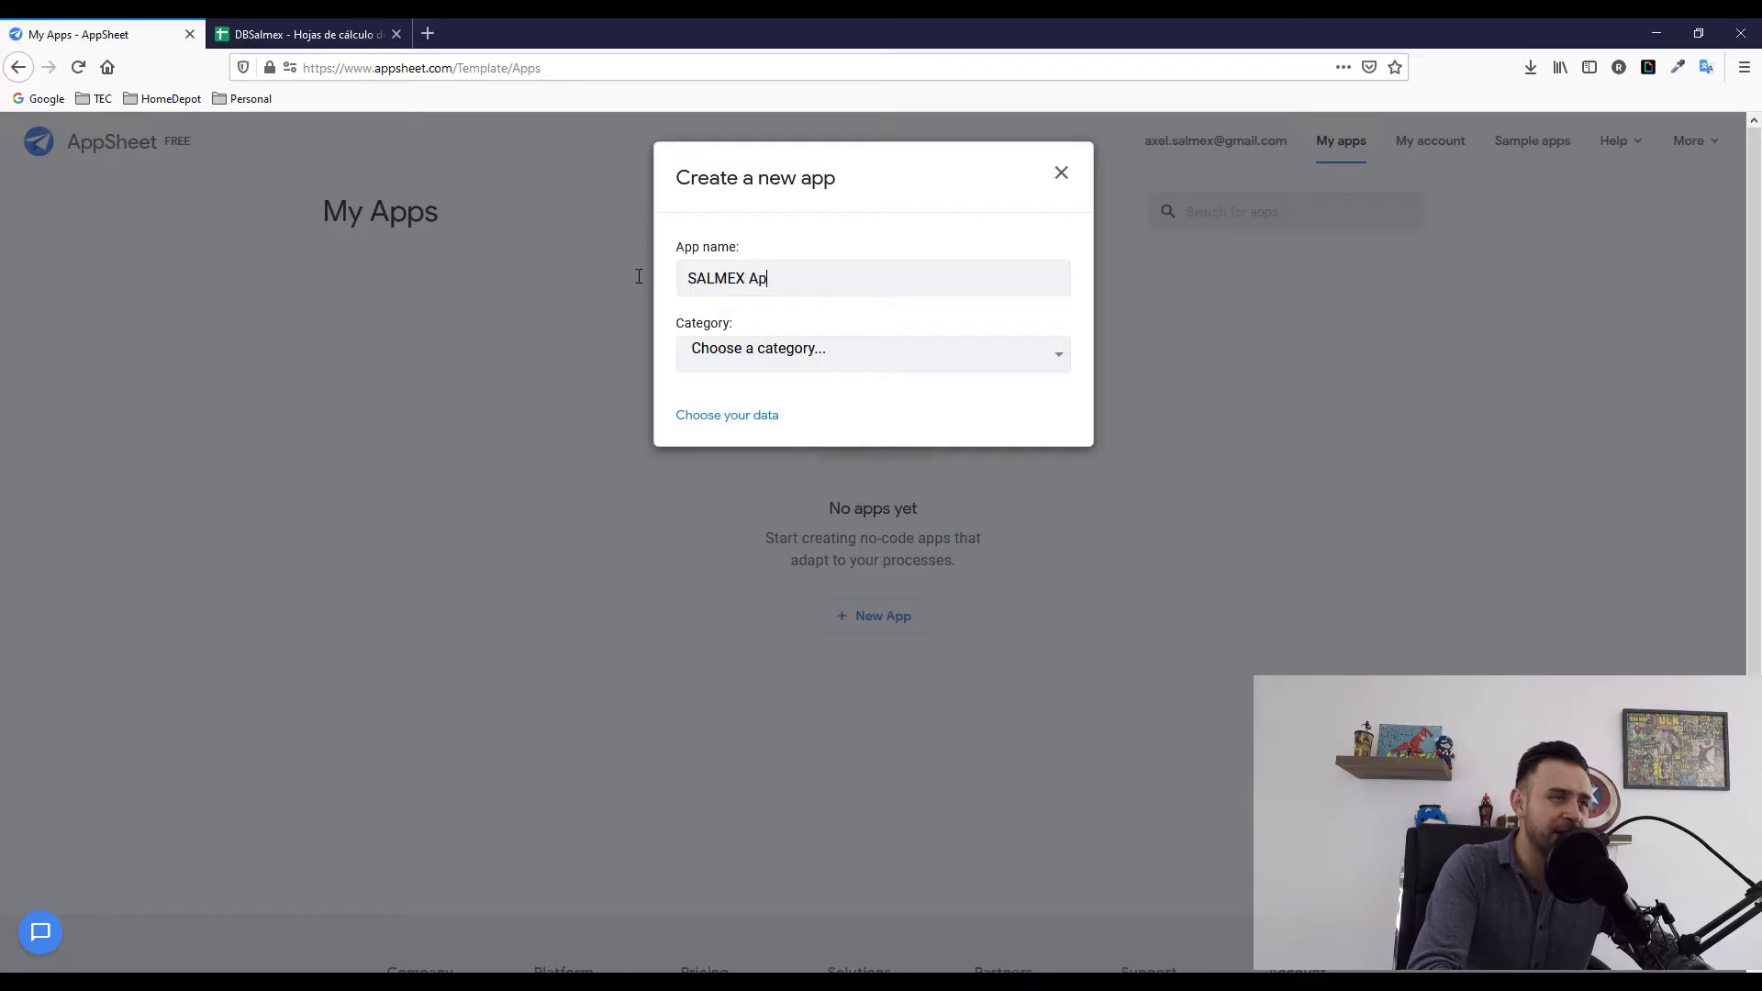
{"action": "type", "text": "p"}
{"action": "left_click", "coordinate": [752, 350]}
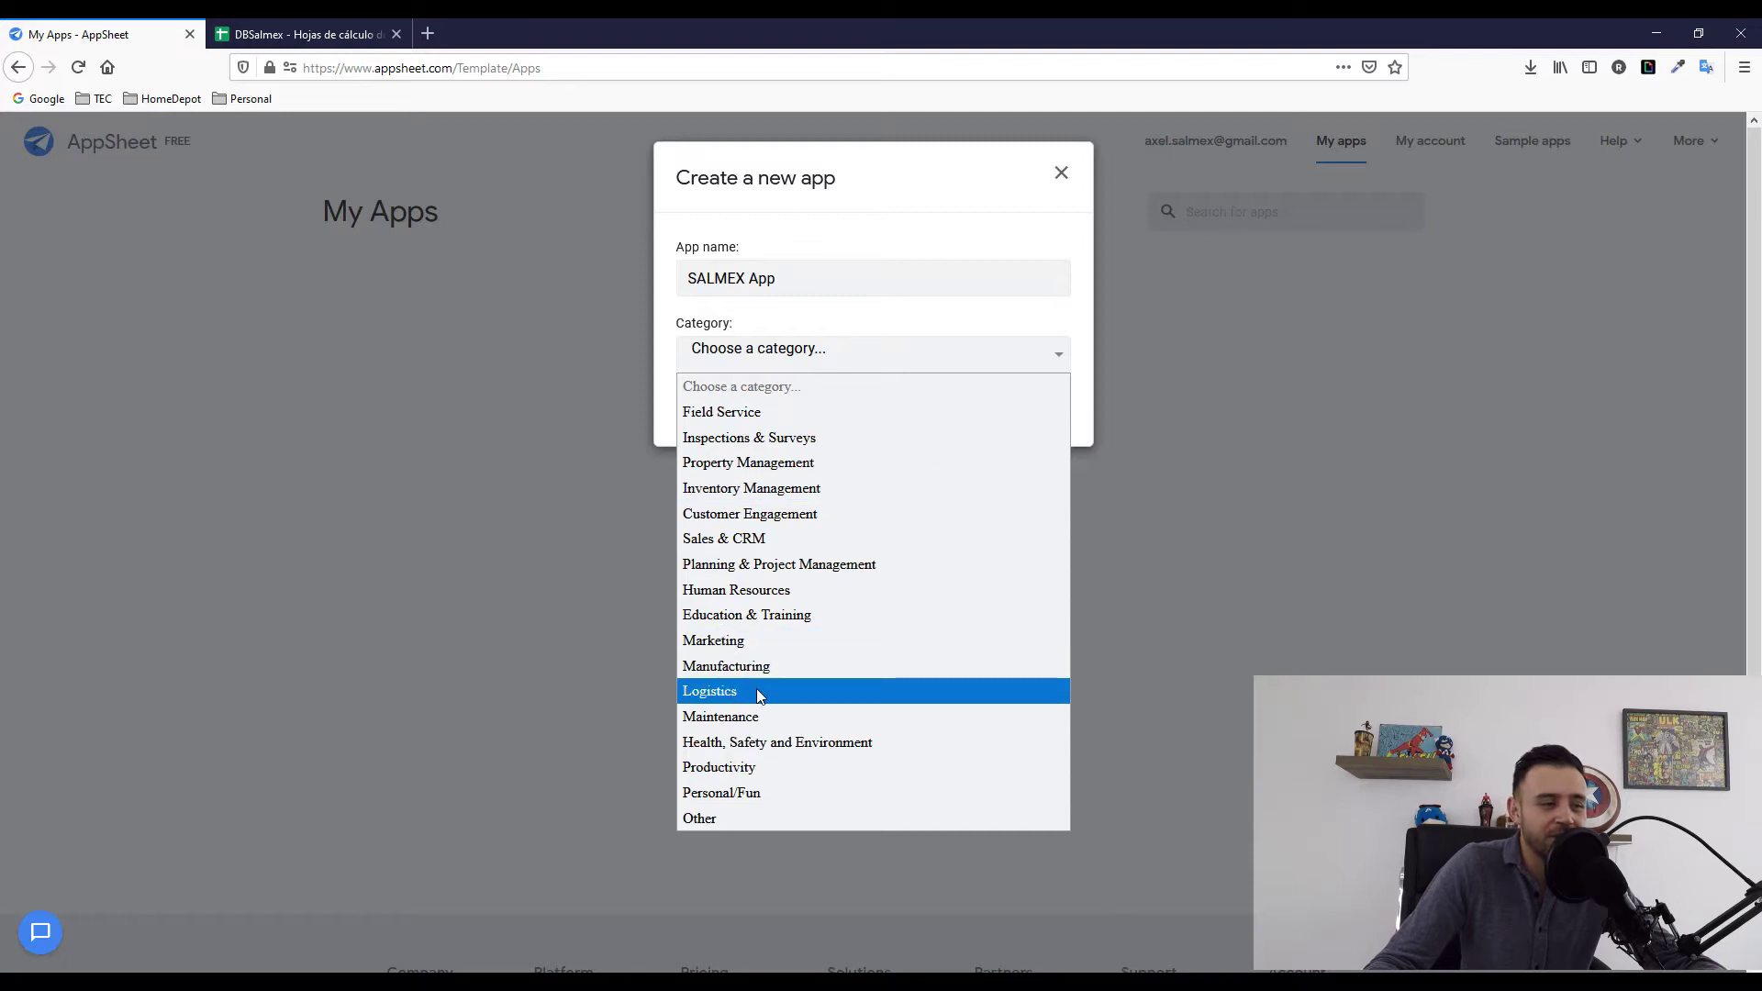
{"action": "left_click", "coordinate": [756, 543]}
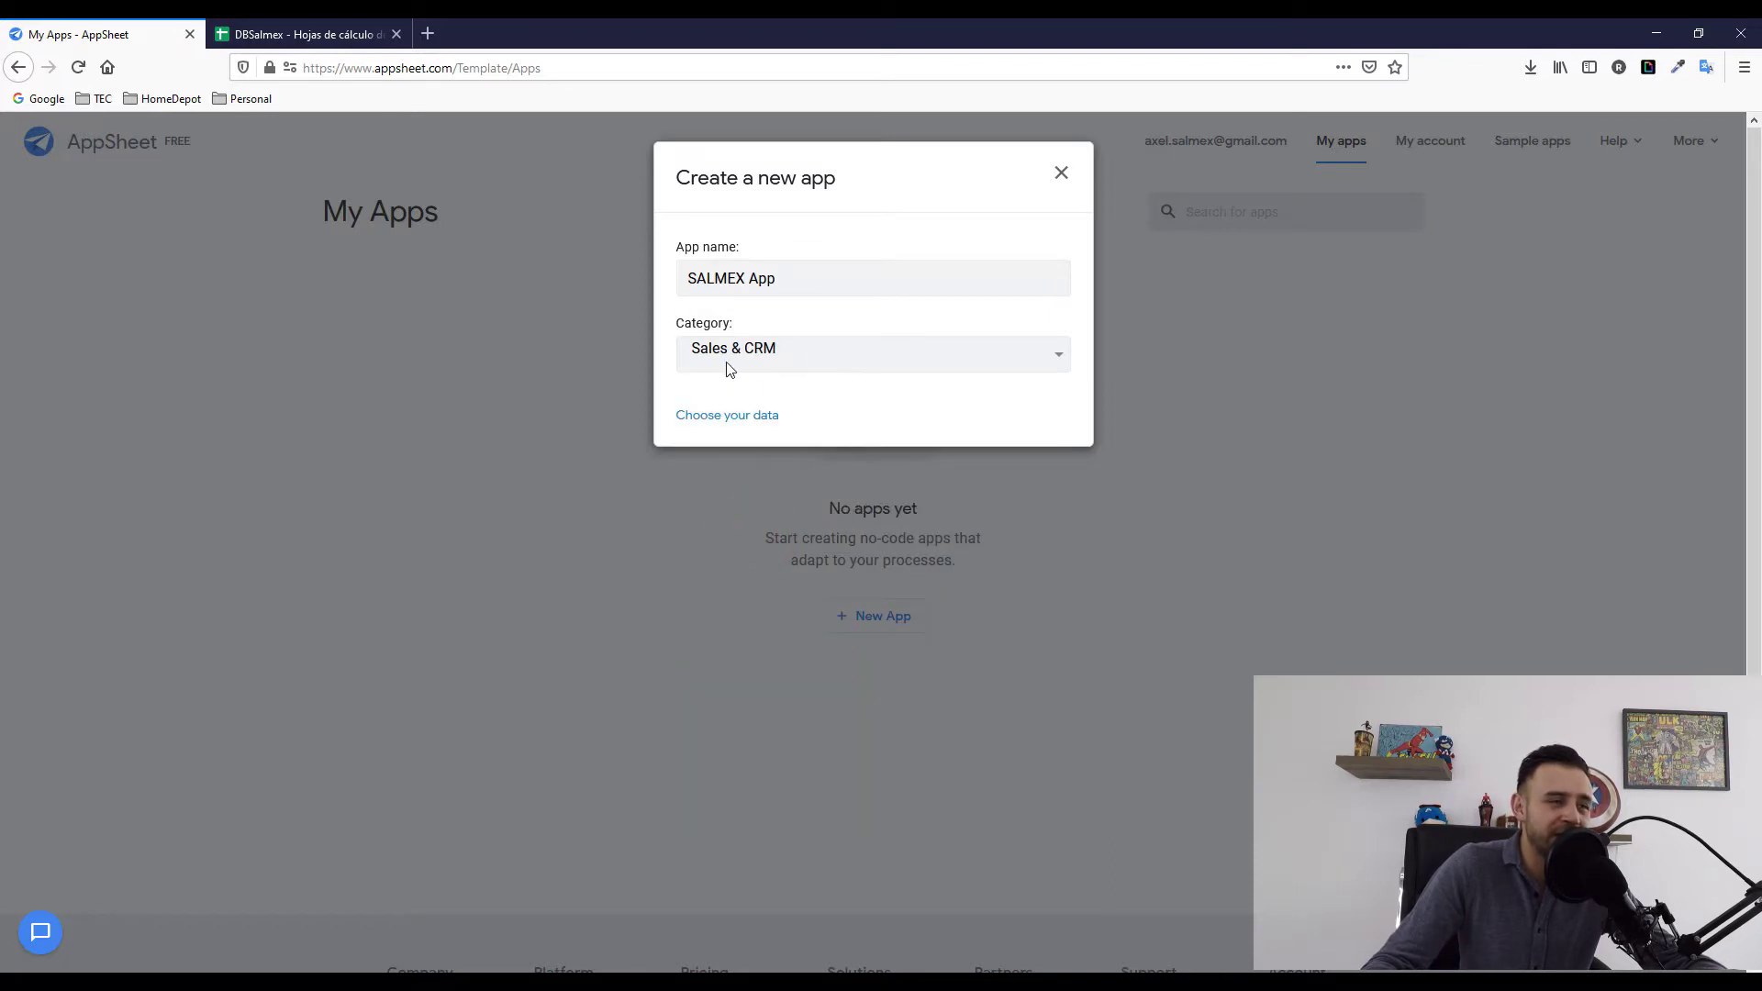
Close the publish settings in Sheets, then choose DBSalmex as the app's data file and create the app.
{"action": "left_click", "coordinate": [712, 424]}
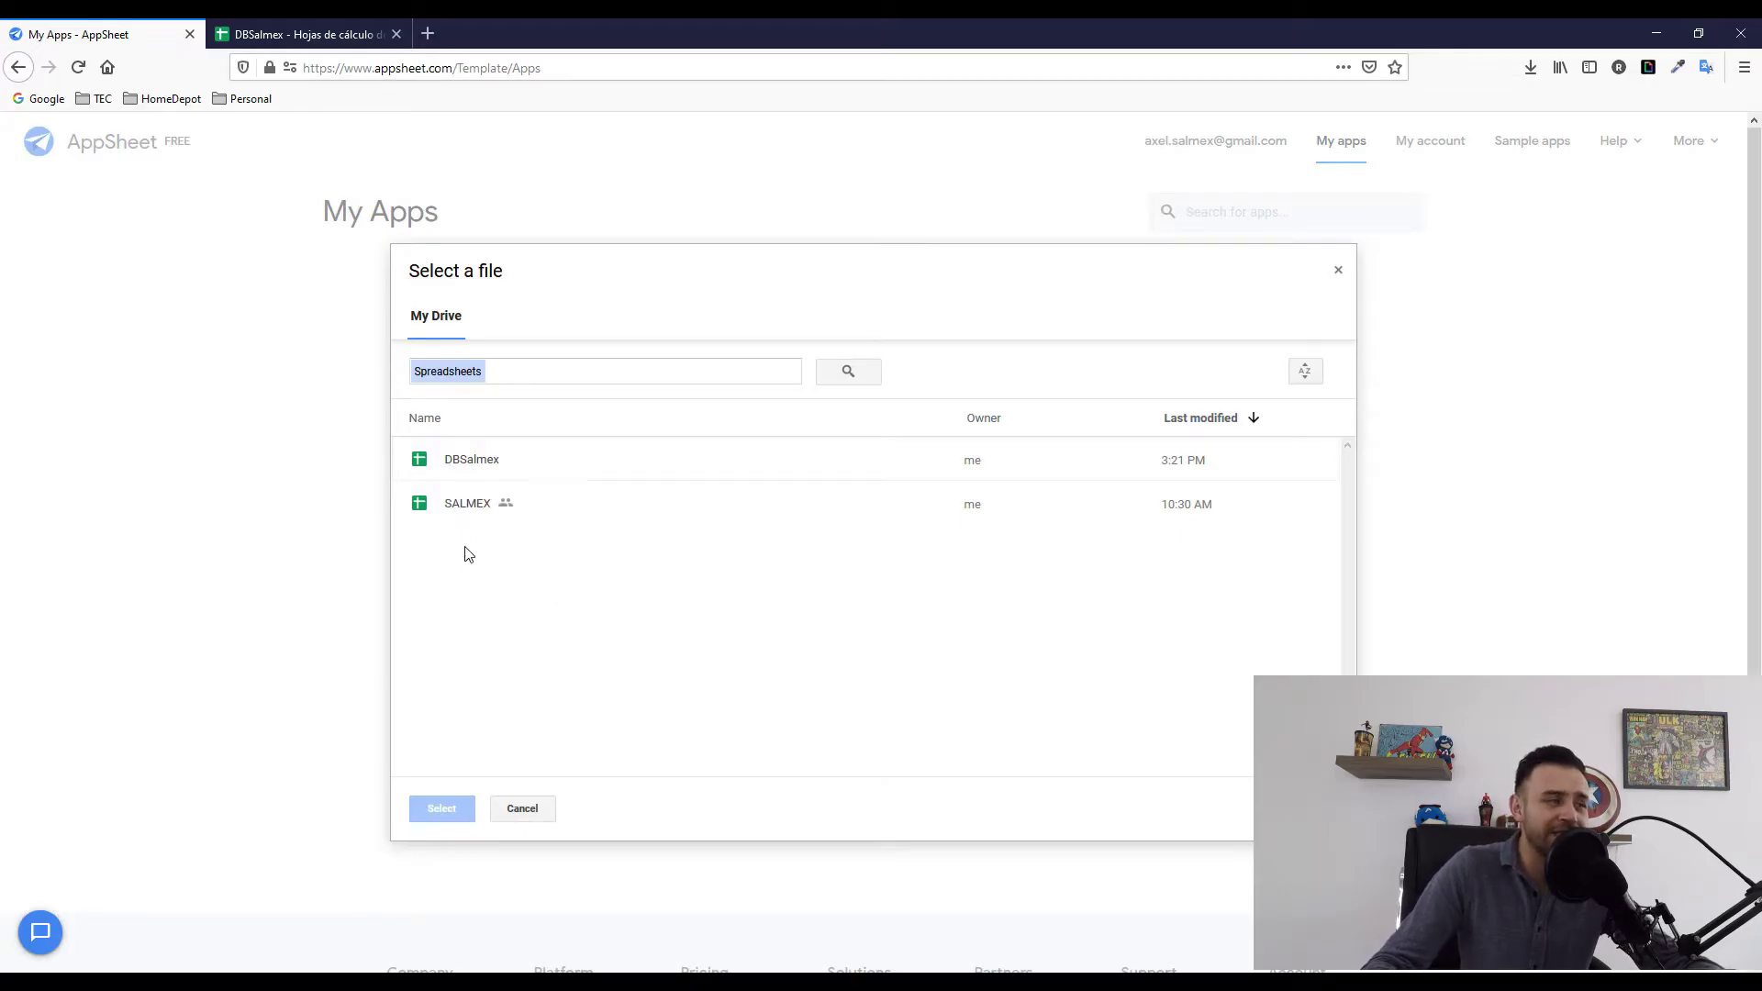
{"action": "left_click", "coordinate": [295, 34]}
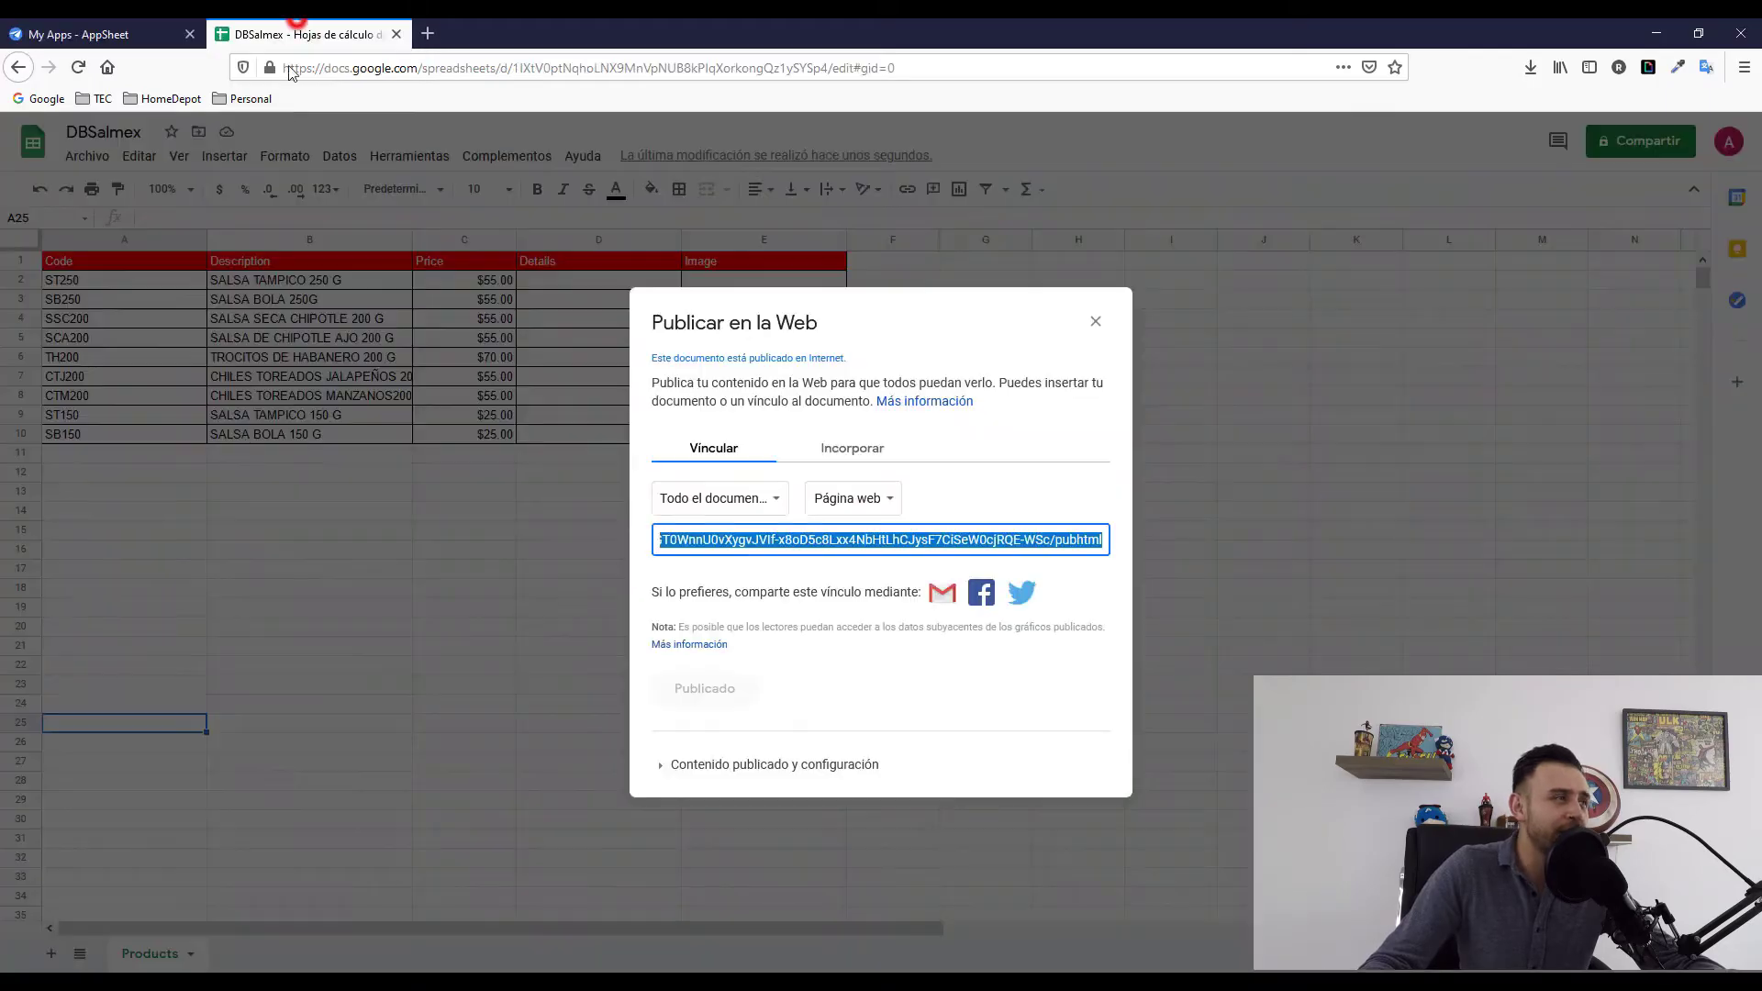
{"action": "left_click", "coordinate": [1097, 317]}
{"action": "left_click", "coordinate": [33, 141]}
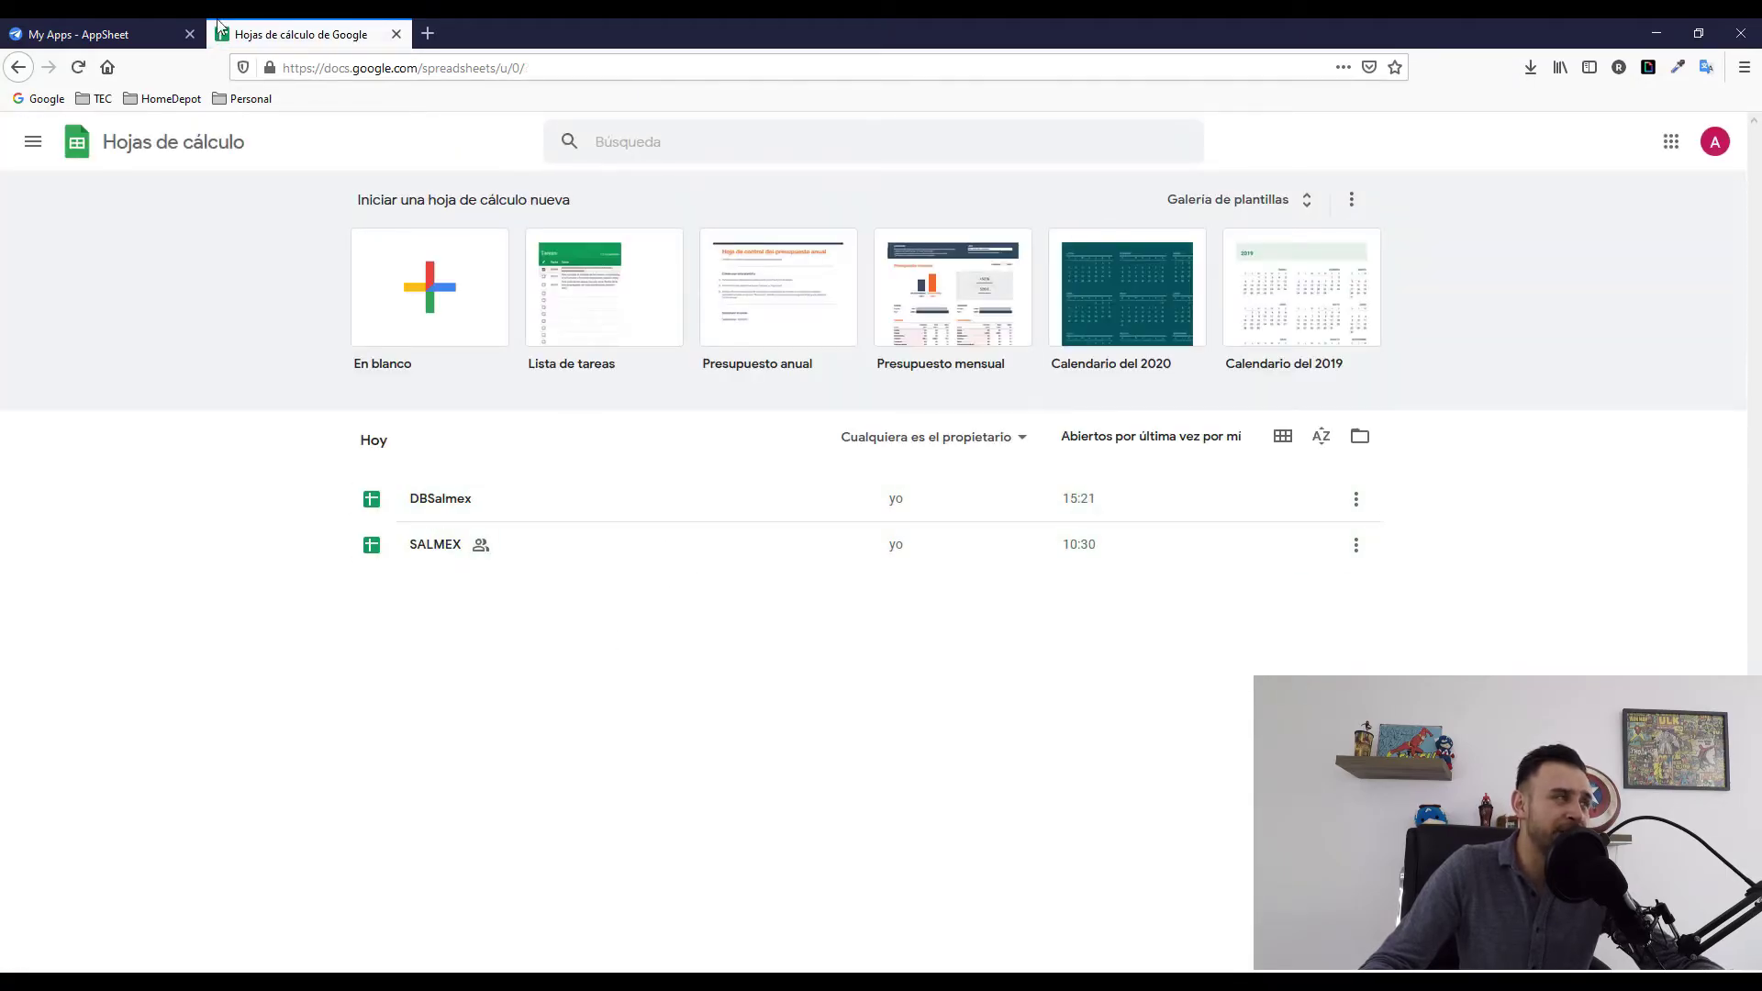
{"action": "left_click", "coordinate": [78, 34]}
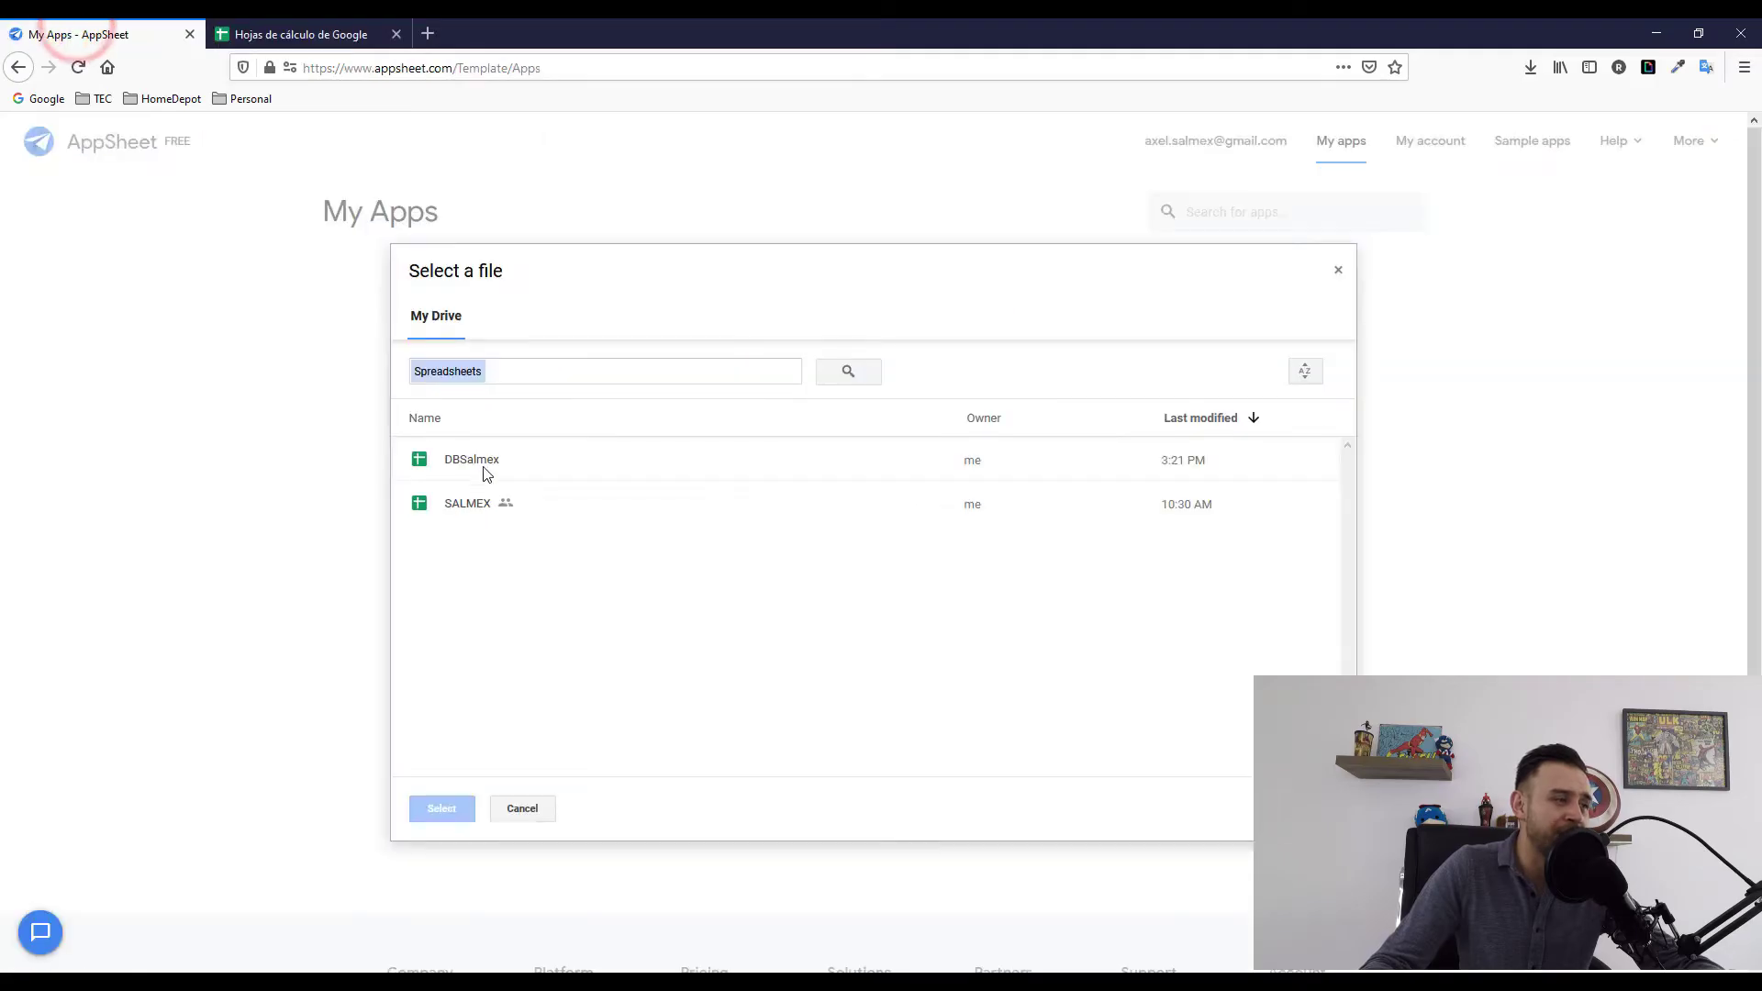
{"action": "left_click", "coordinate": [275, 34]}
{"action": "left_click", "coordinate": [101, 28]}
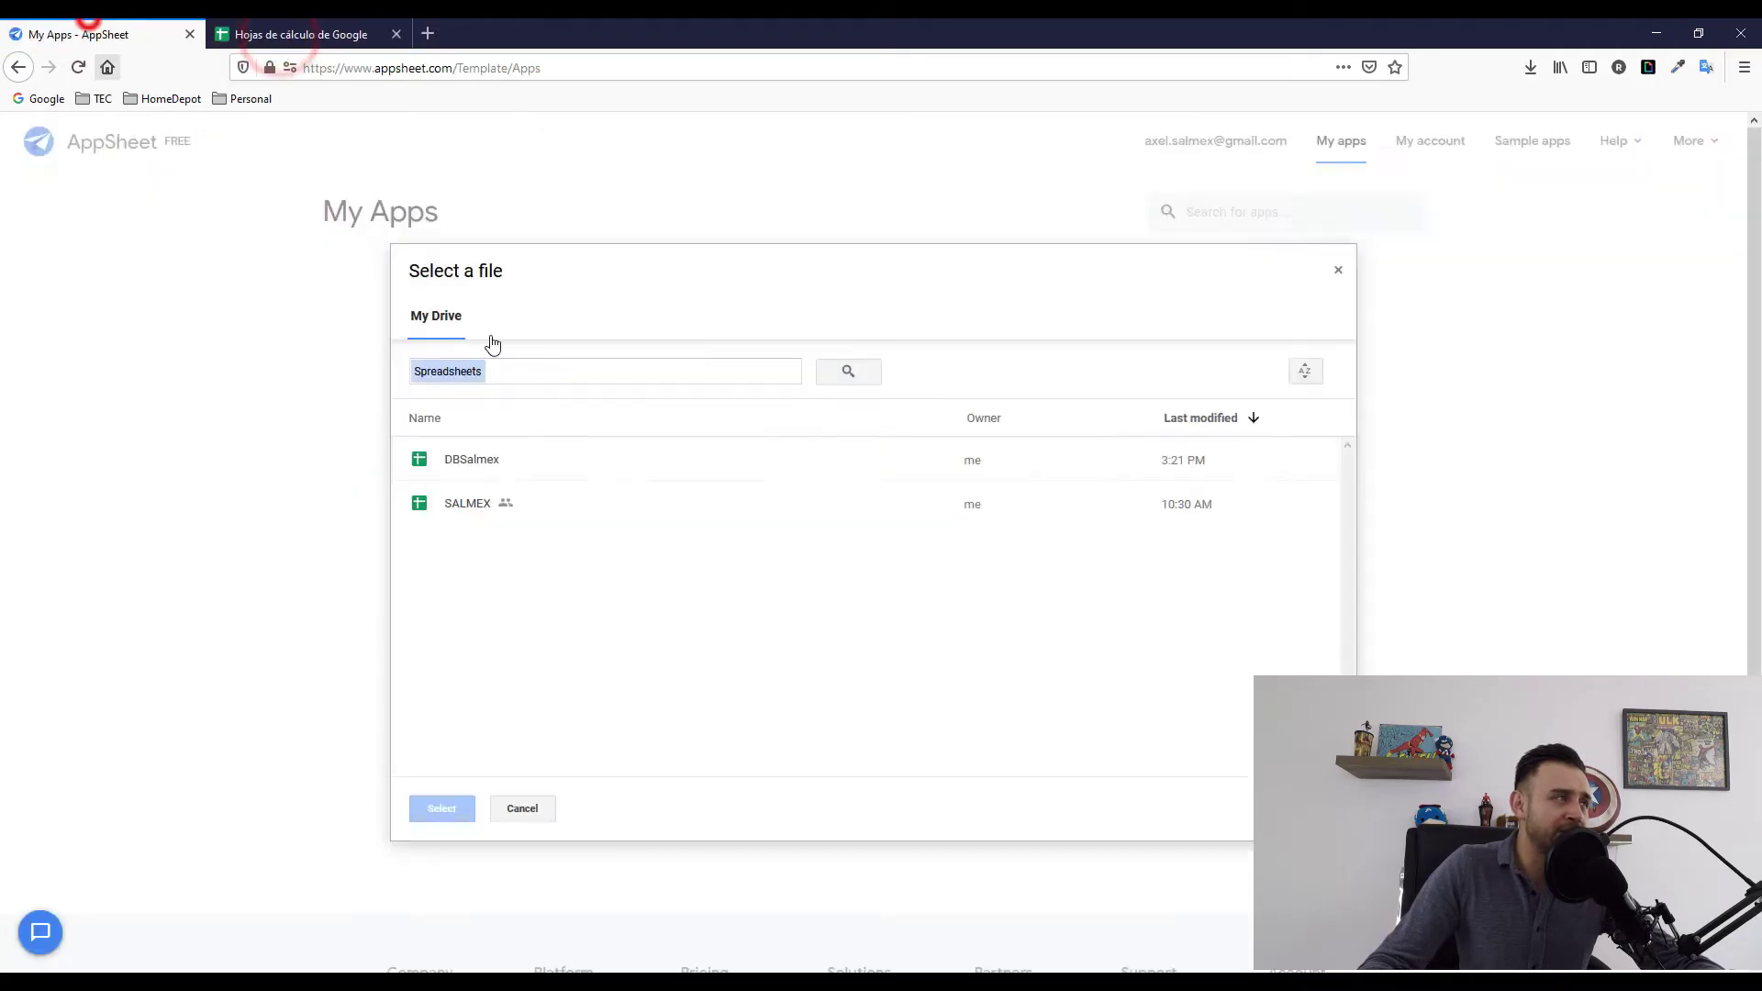
{"action": "left_click", "coordinate": [471, 464]}
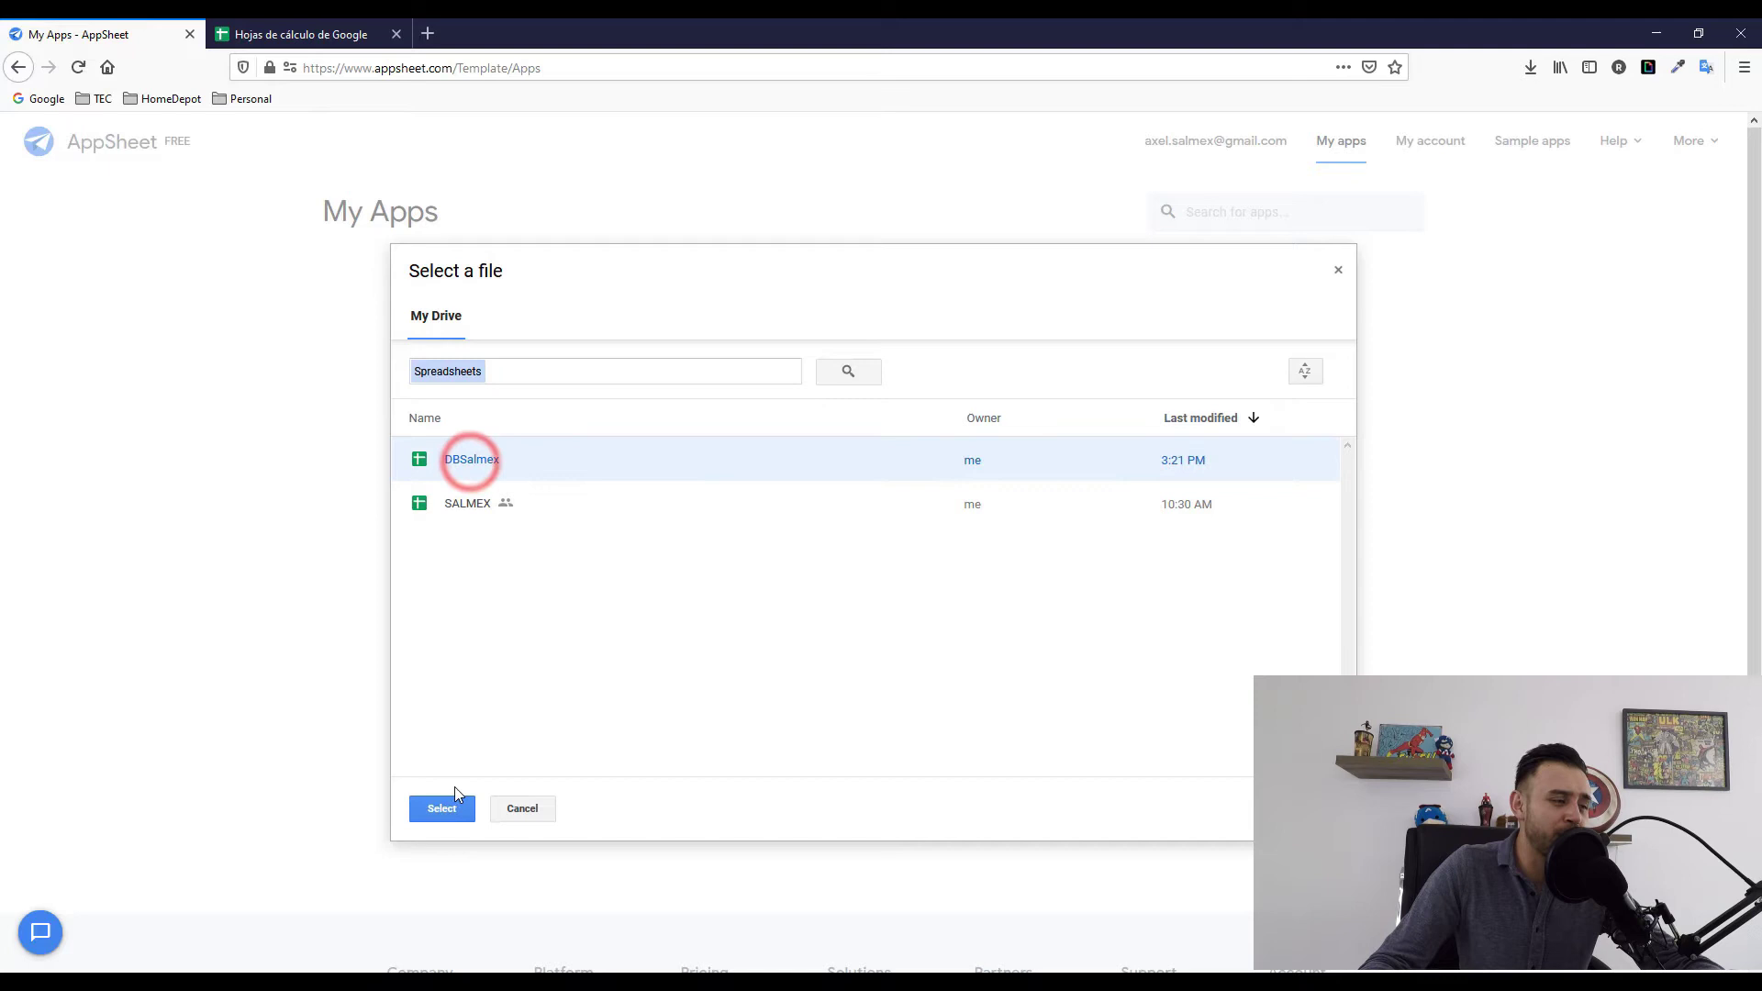
{"action": "left_click", "coordinate": [443, 809]}
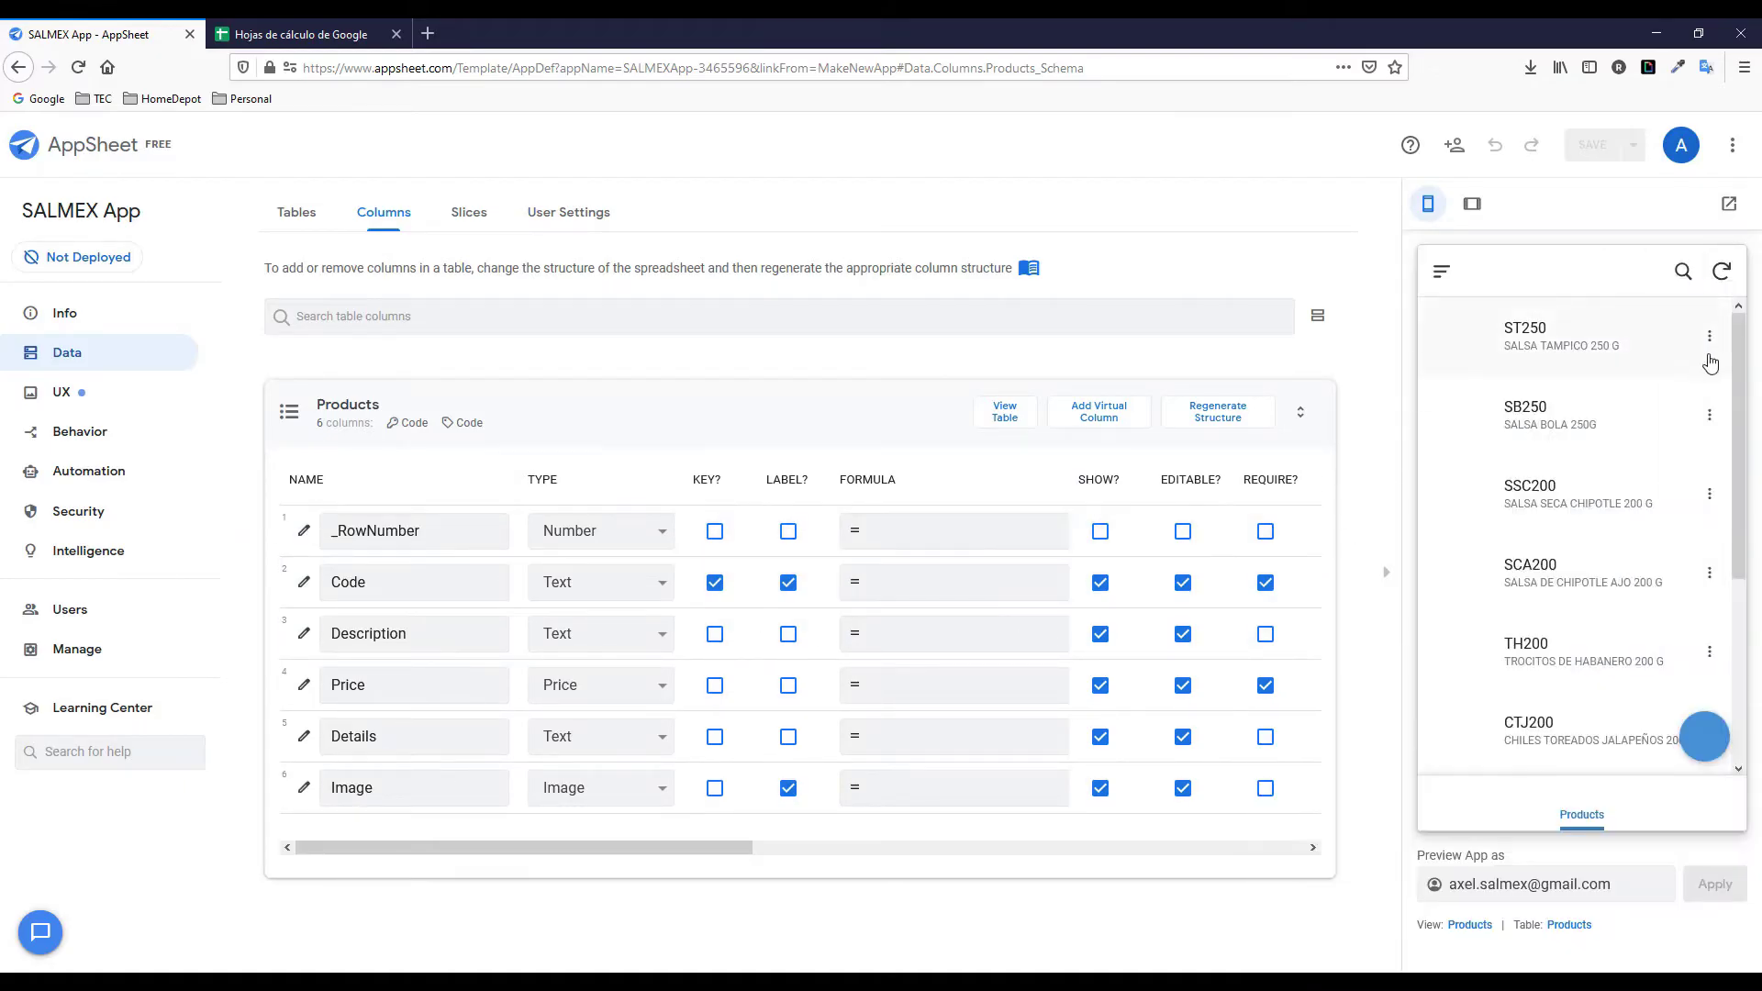
Preview the ST250, SB250 and SSC200 product details, then go to the UX views settings.
{"action": "left_click_drag", "start_coordinate": [1740, 351], "coordinate": [1755, 564]}
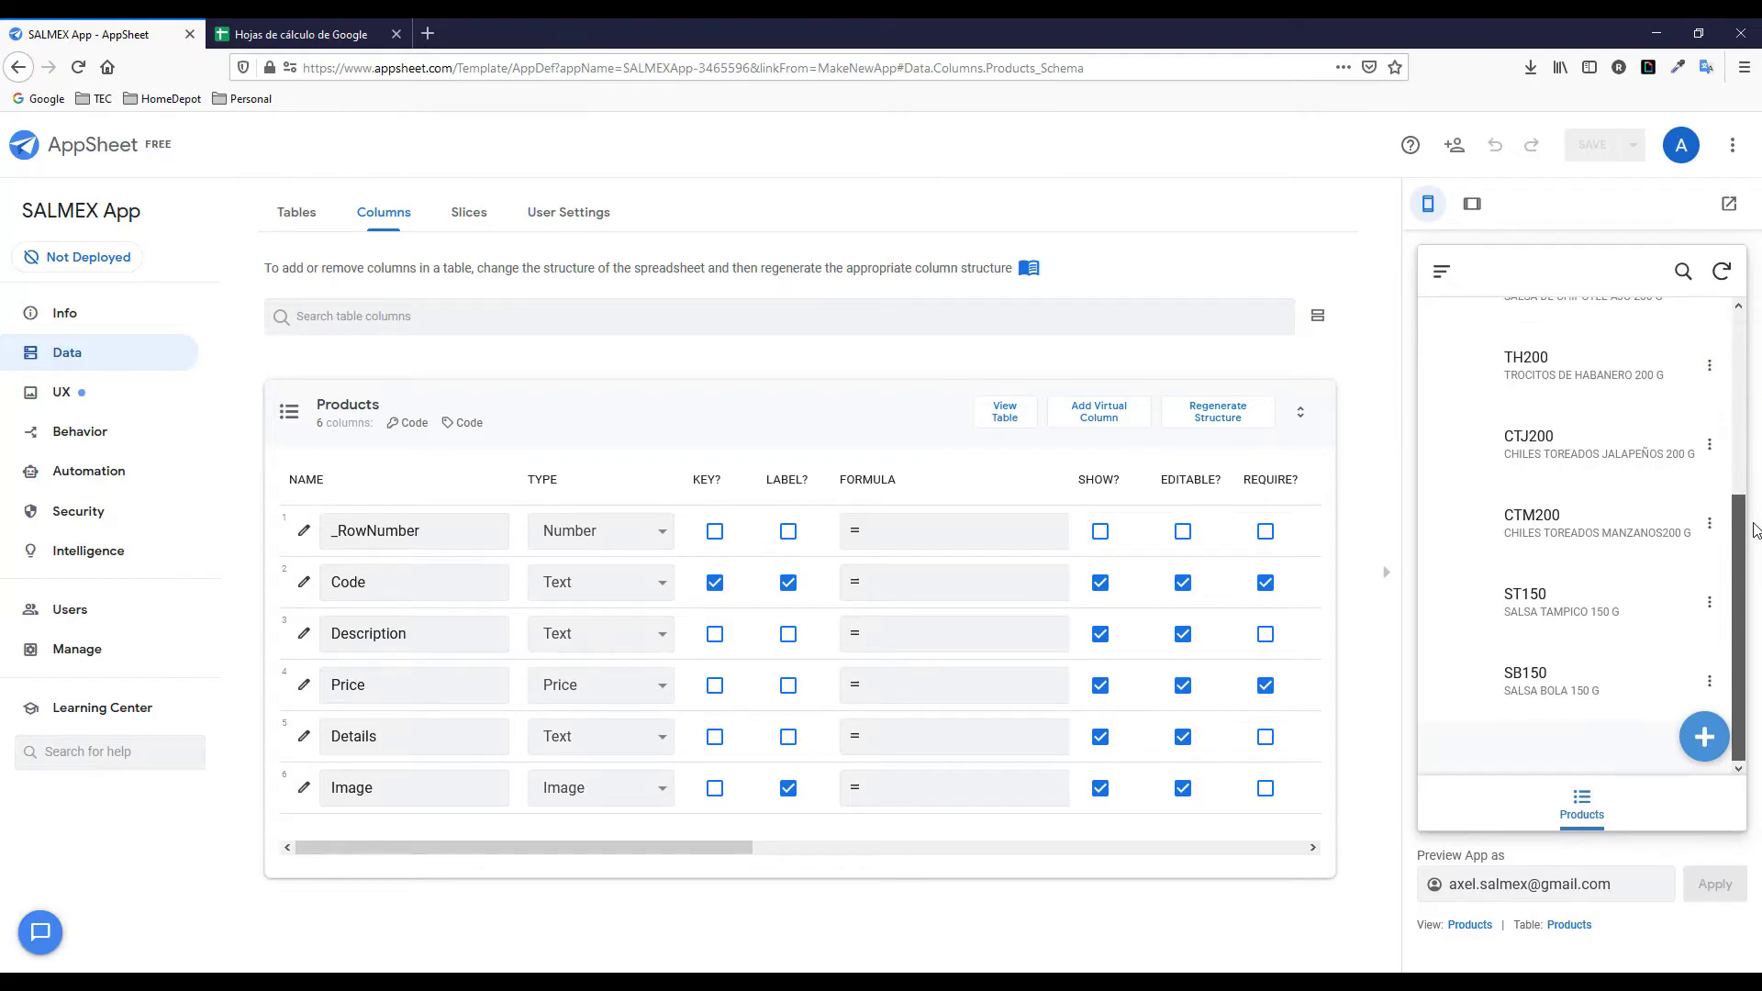
{"action": "scroll", "coordinate": [1633, 333], "scroll_direction": "up", "scroll_amount": 4}
{"action": "left_click", "coordinate": [1546, 351]}
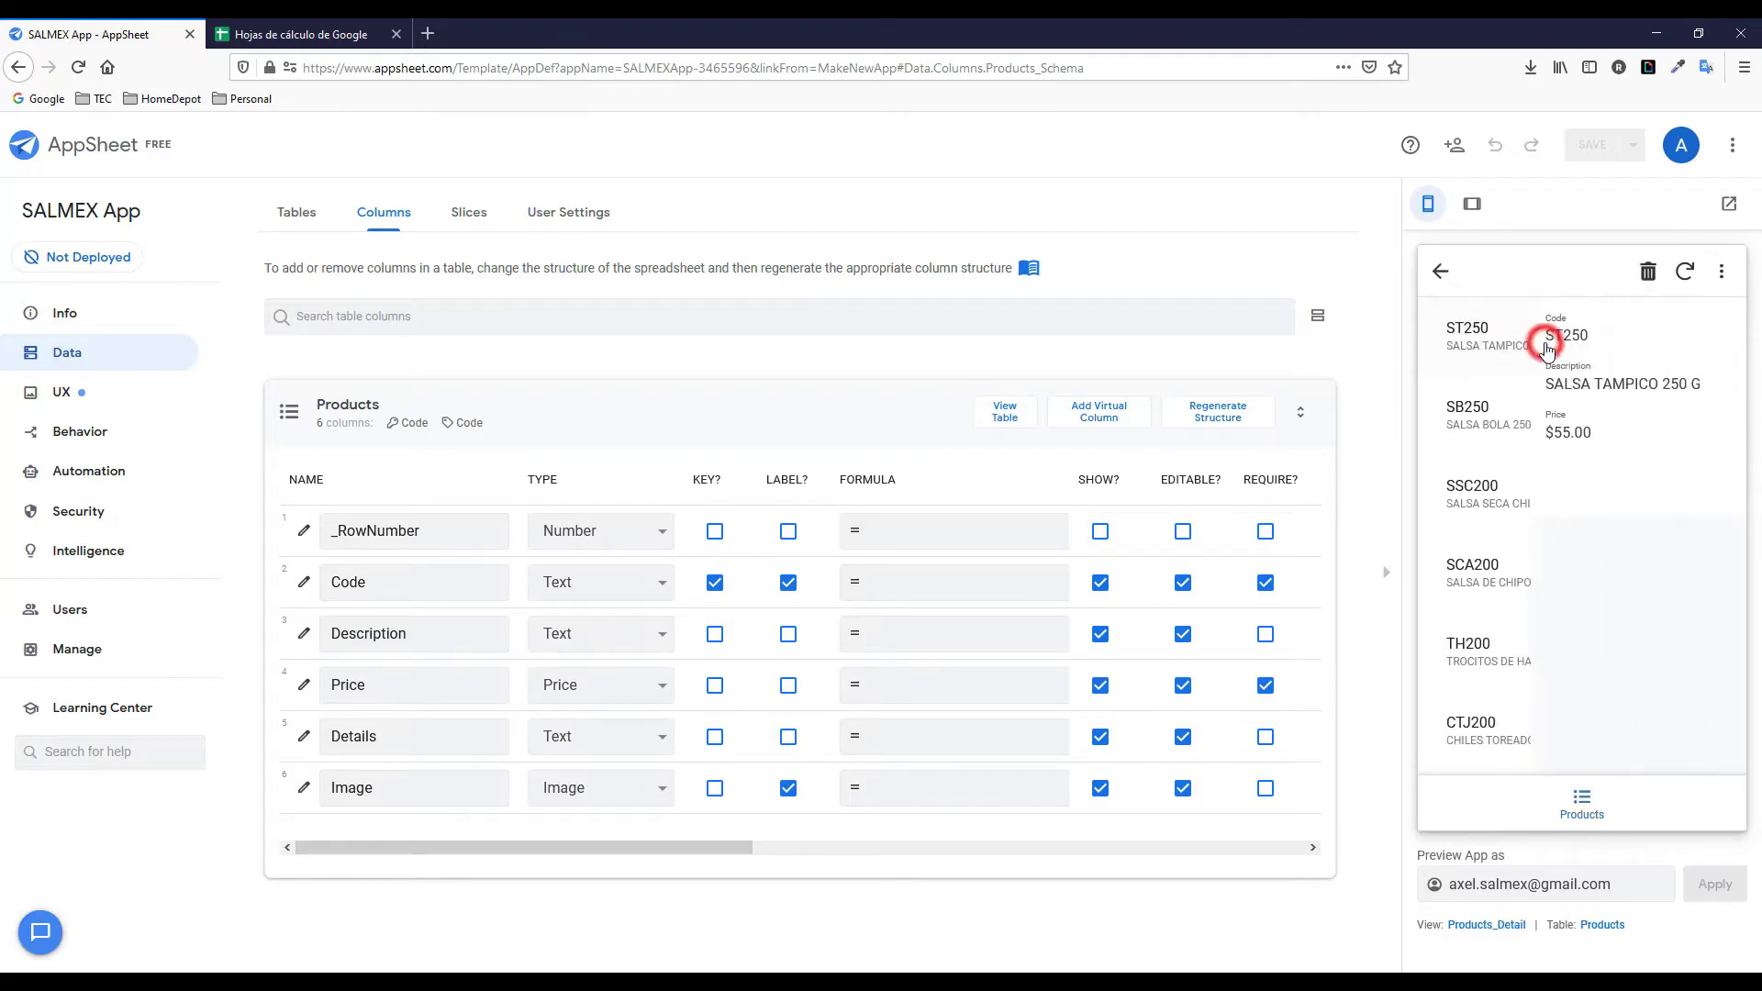
{"action": "left_click", "coordinate": [1442, 271]}
{"action": "left_click", "coordinate": [1523, 405]}
{"action": "left_click", "coordinate": [1446, 272]}
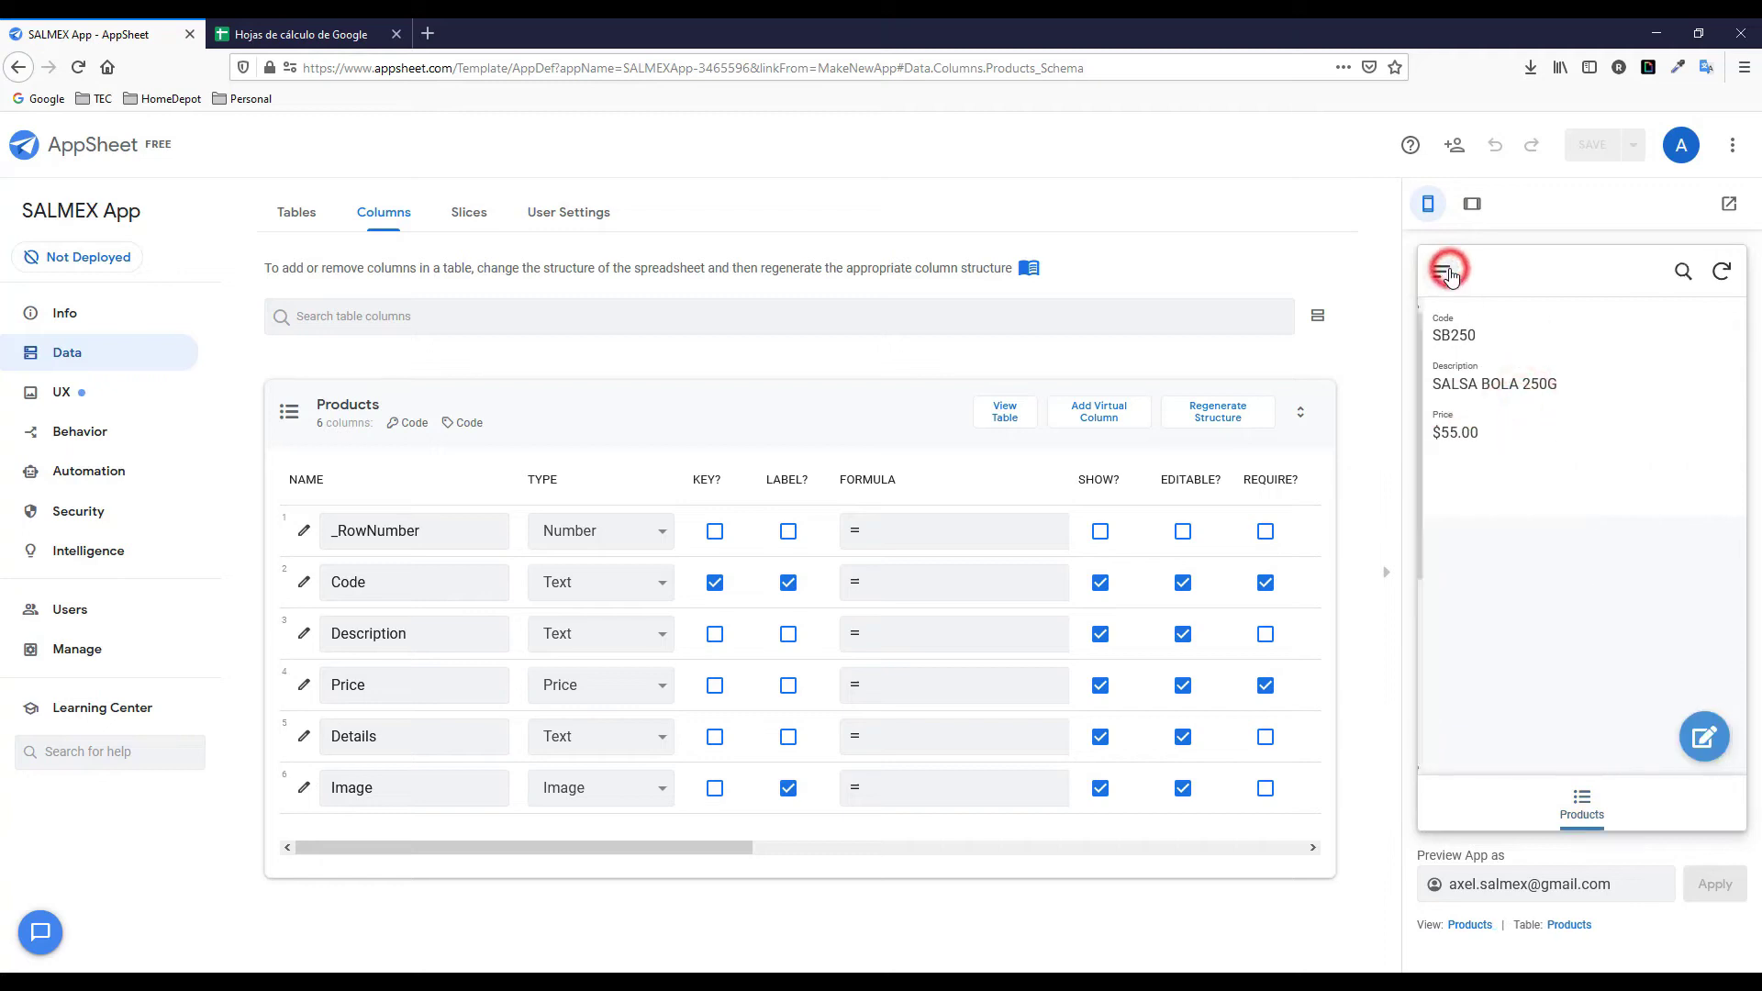
{"action": "left_click", "coordinate": [1496, 484]}
{"action": "left_click", "coordinate": [1441, 273]}
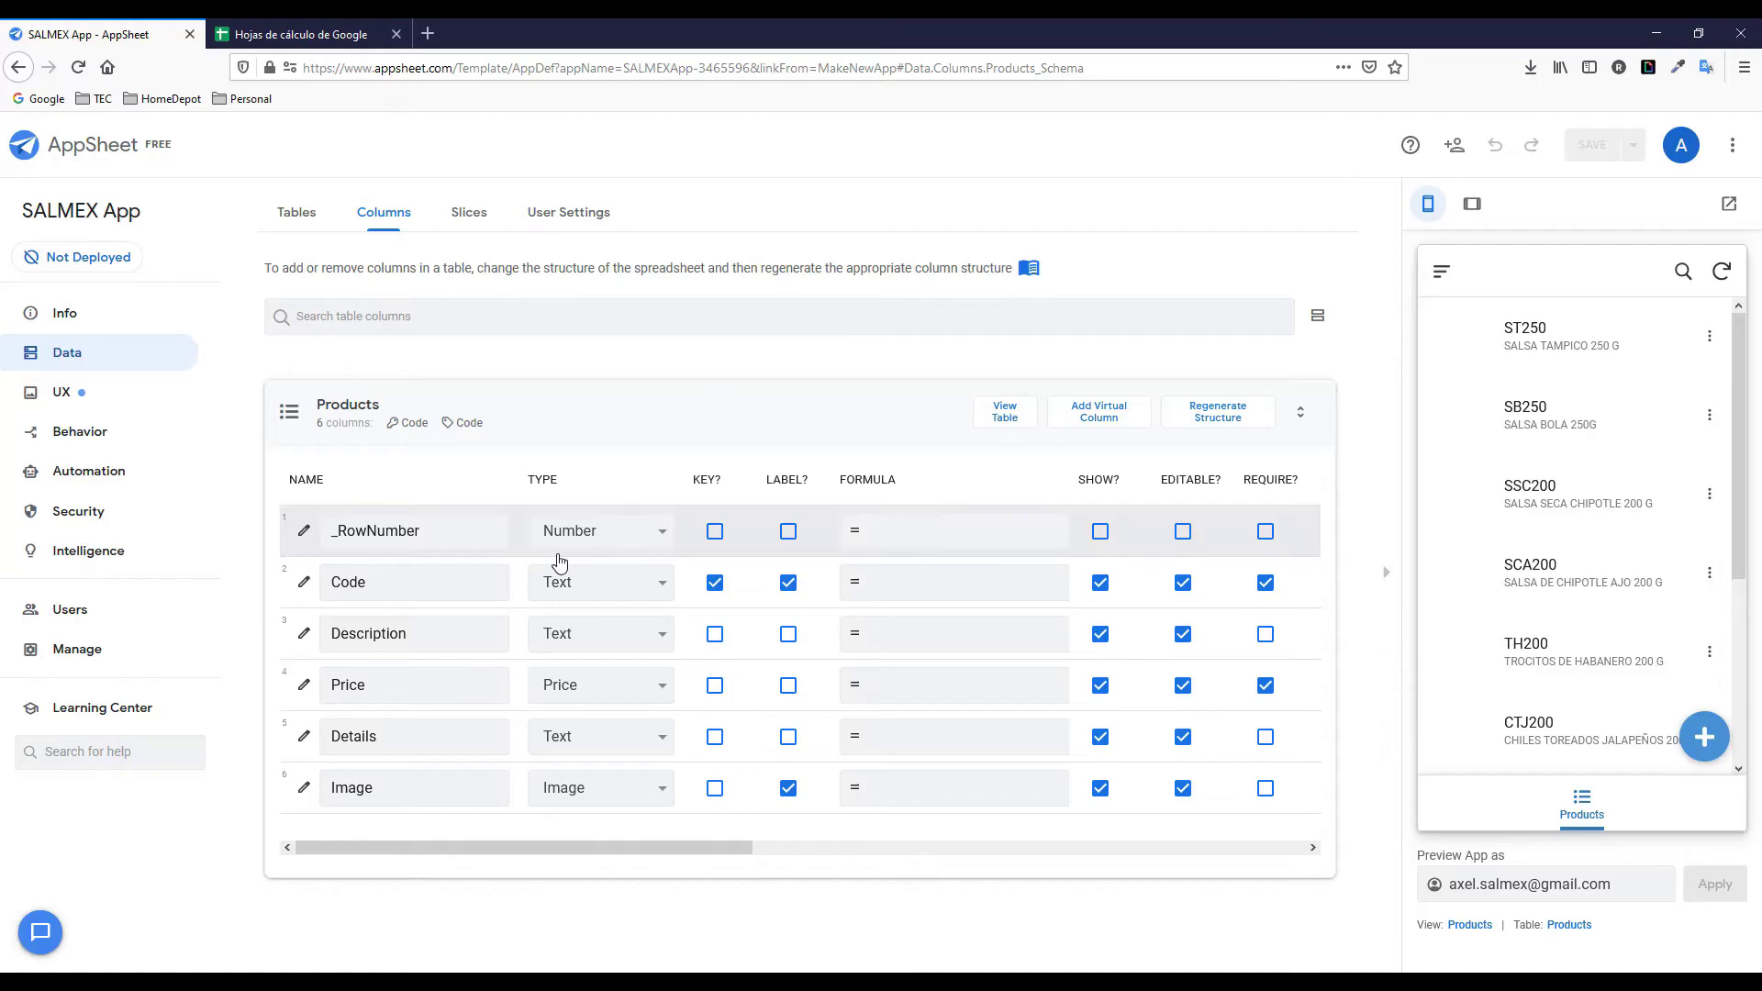
{"action": "left_click", "coordinate": [69, 404]}
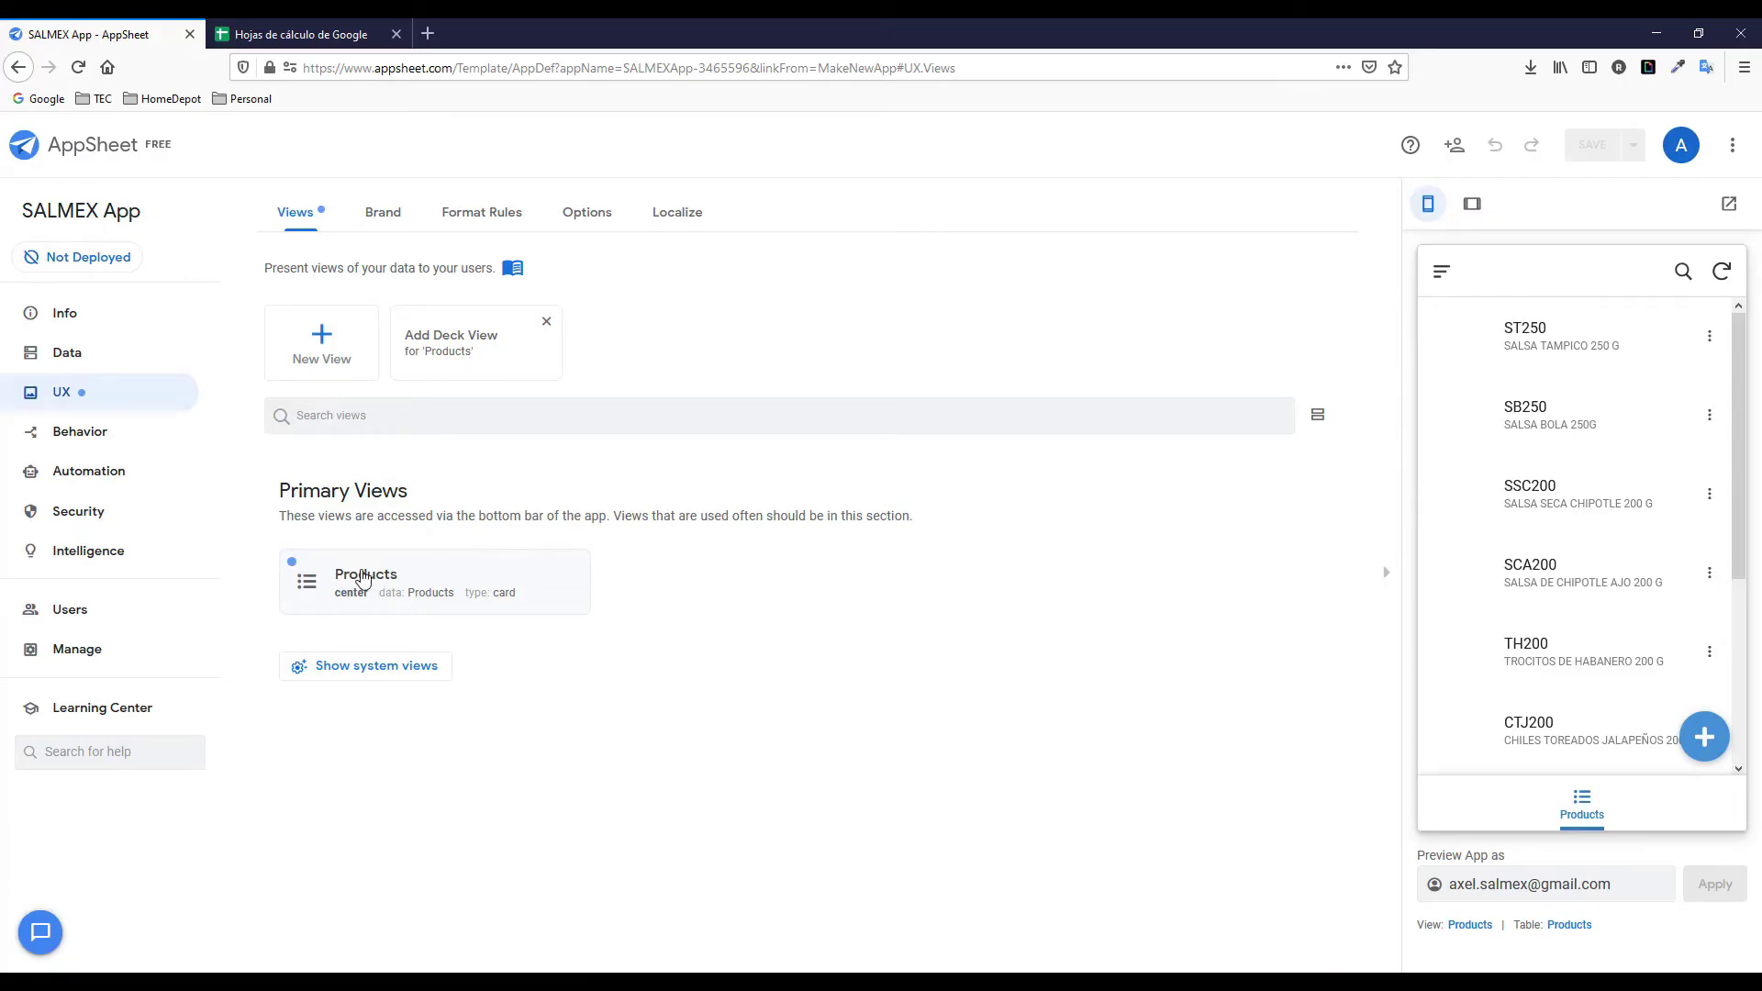
In the Brand settings, choose the dark theme and the red primary colour swatch.
{"action": "left_click", "coordinate": [362, 575]}
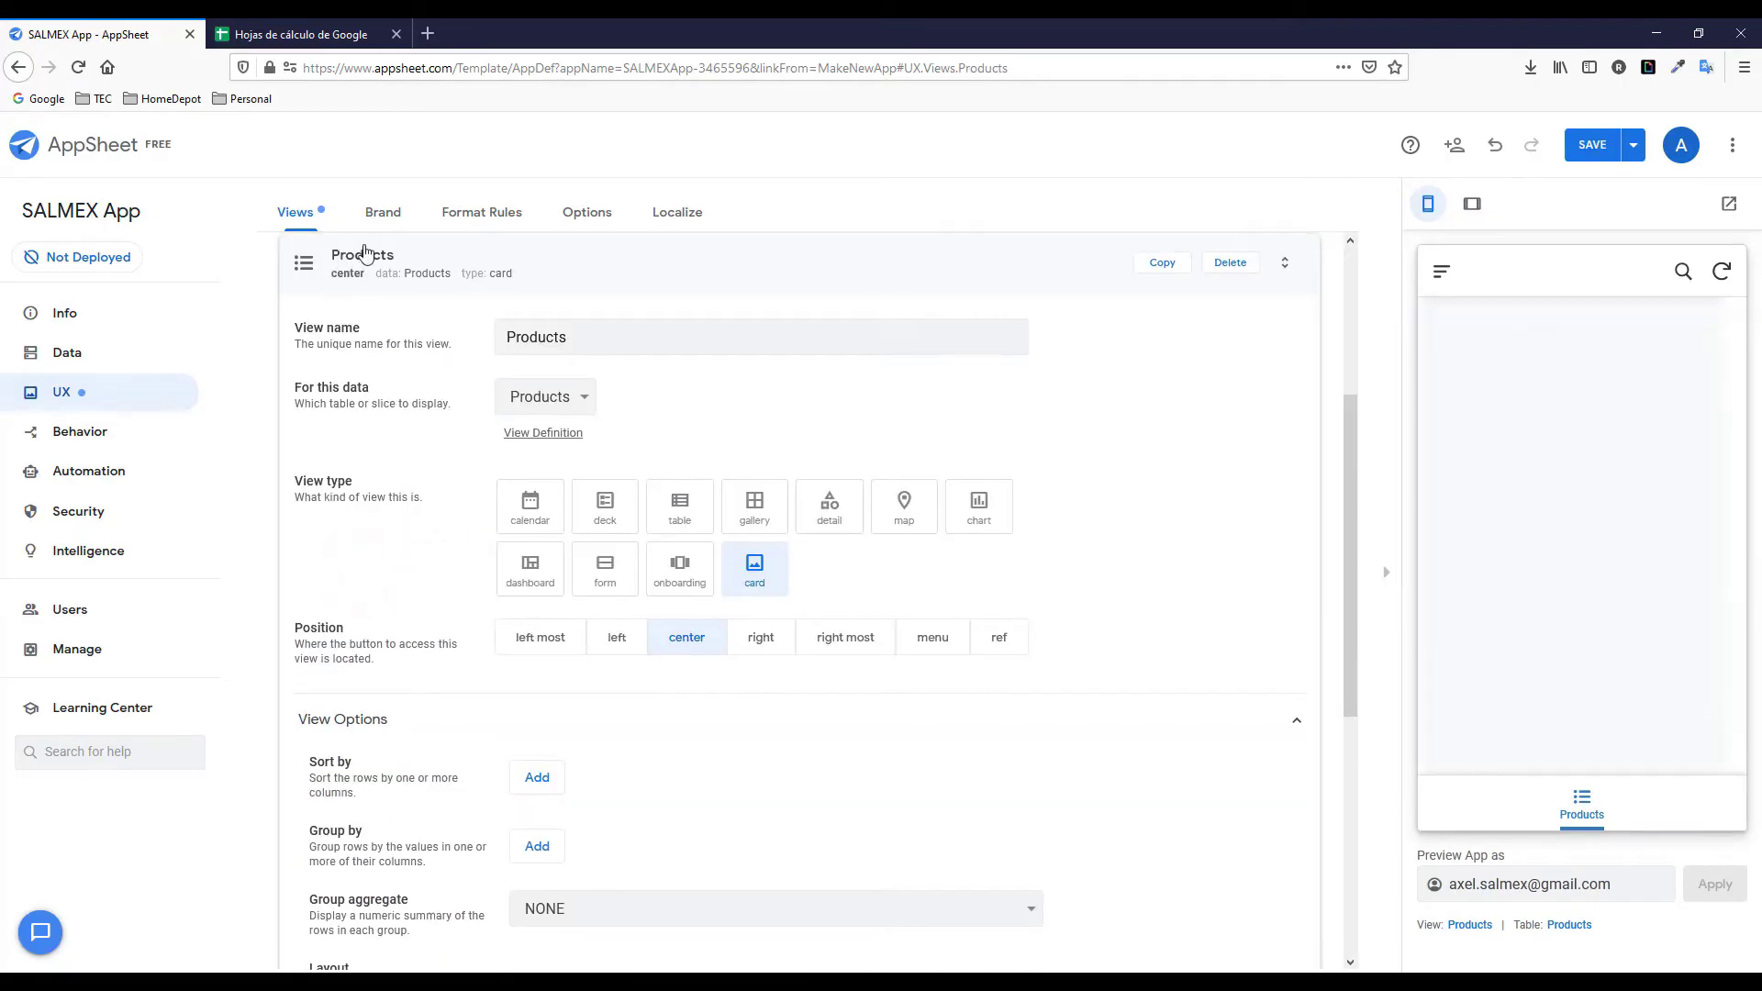
{"action": "left_click", "coordinate": [380, 219]}
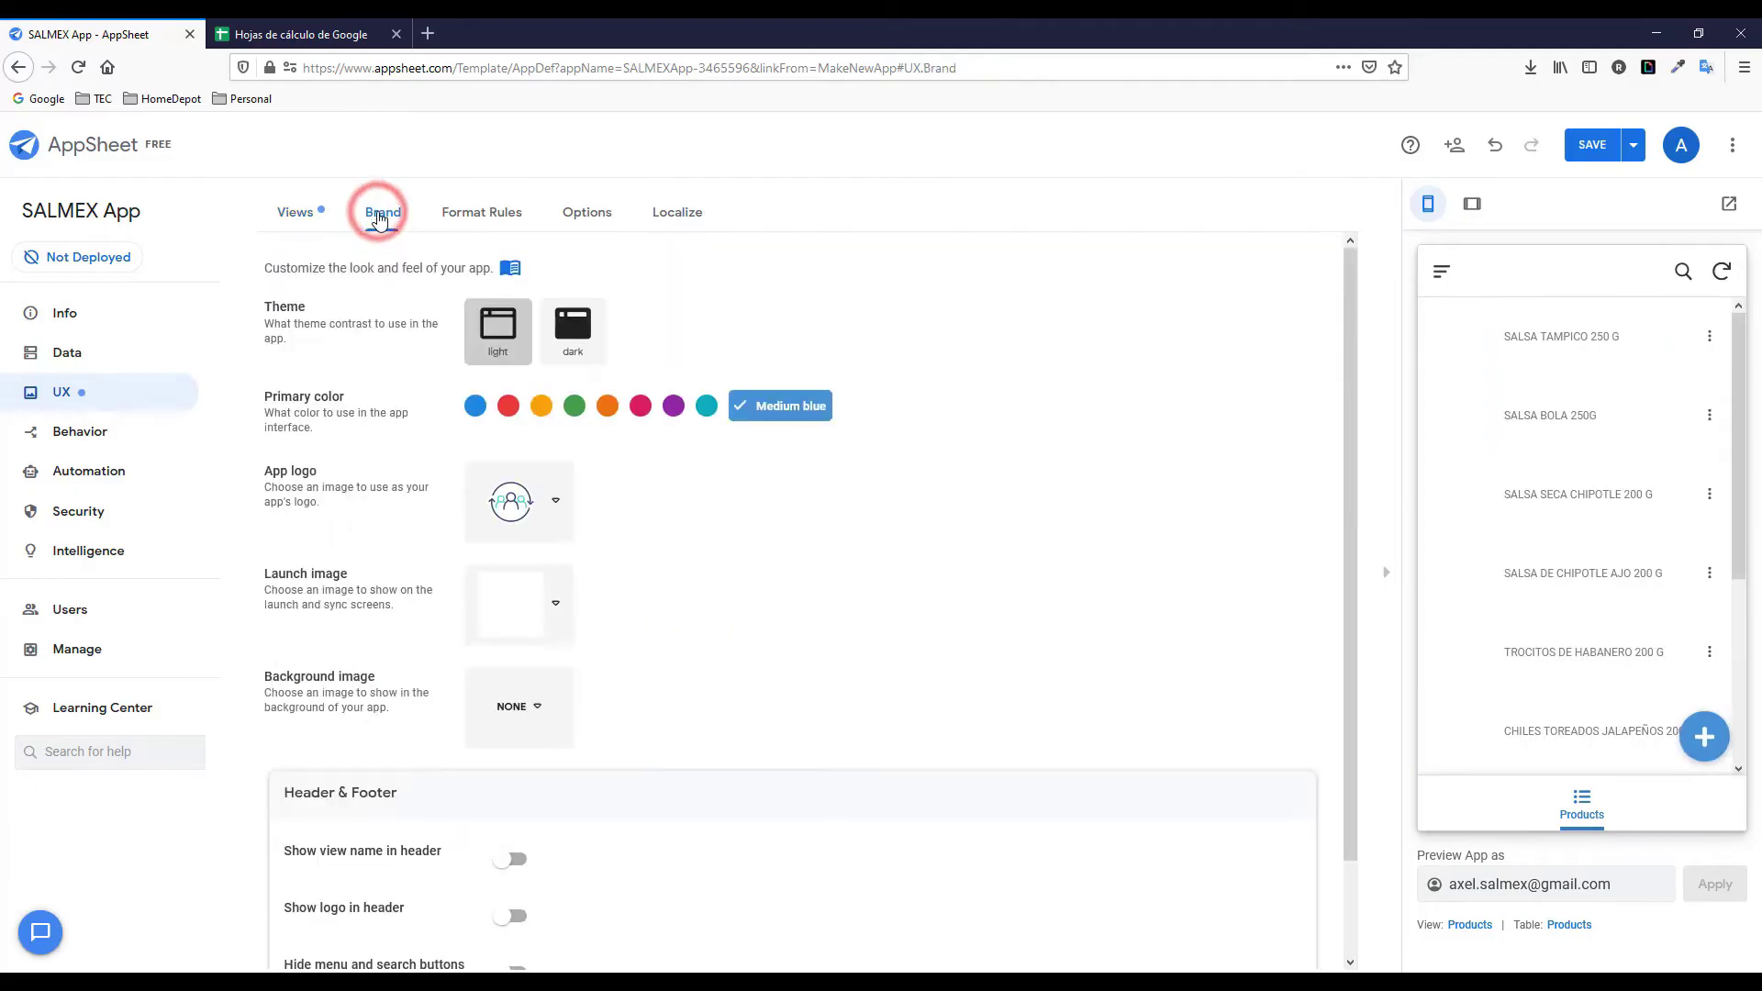
{"action": "left_click", "coordinate": [573, 347]}
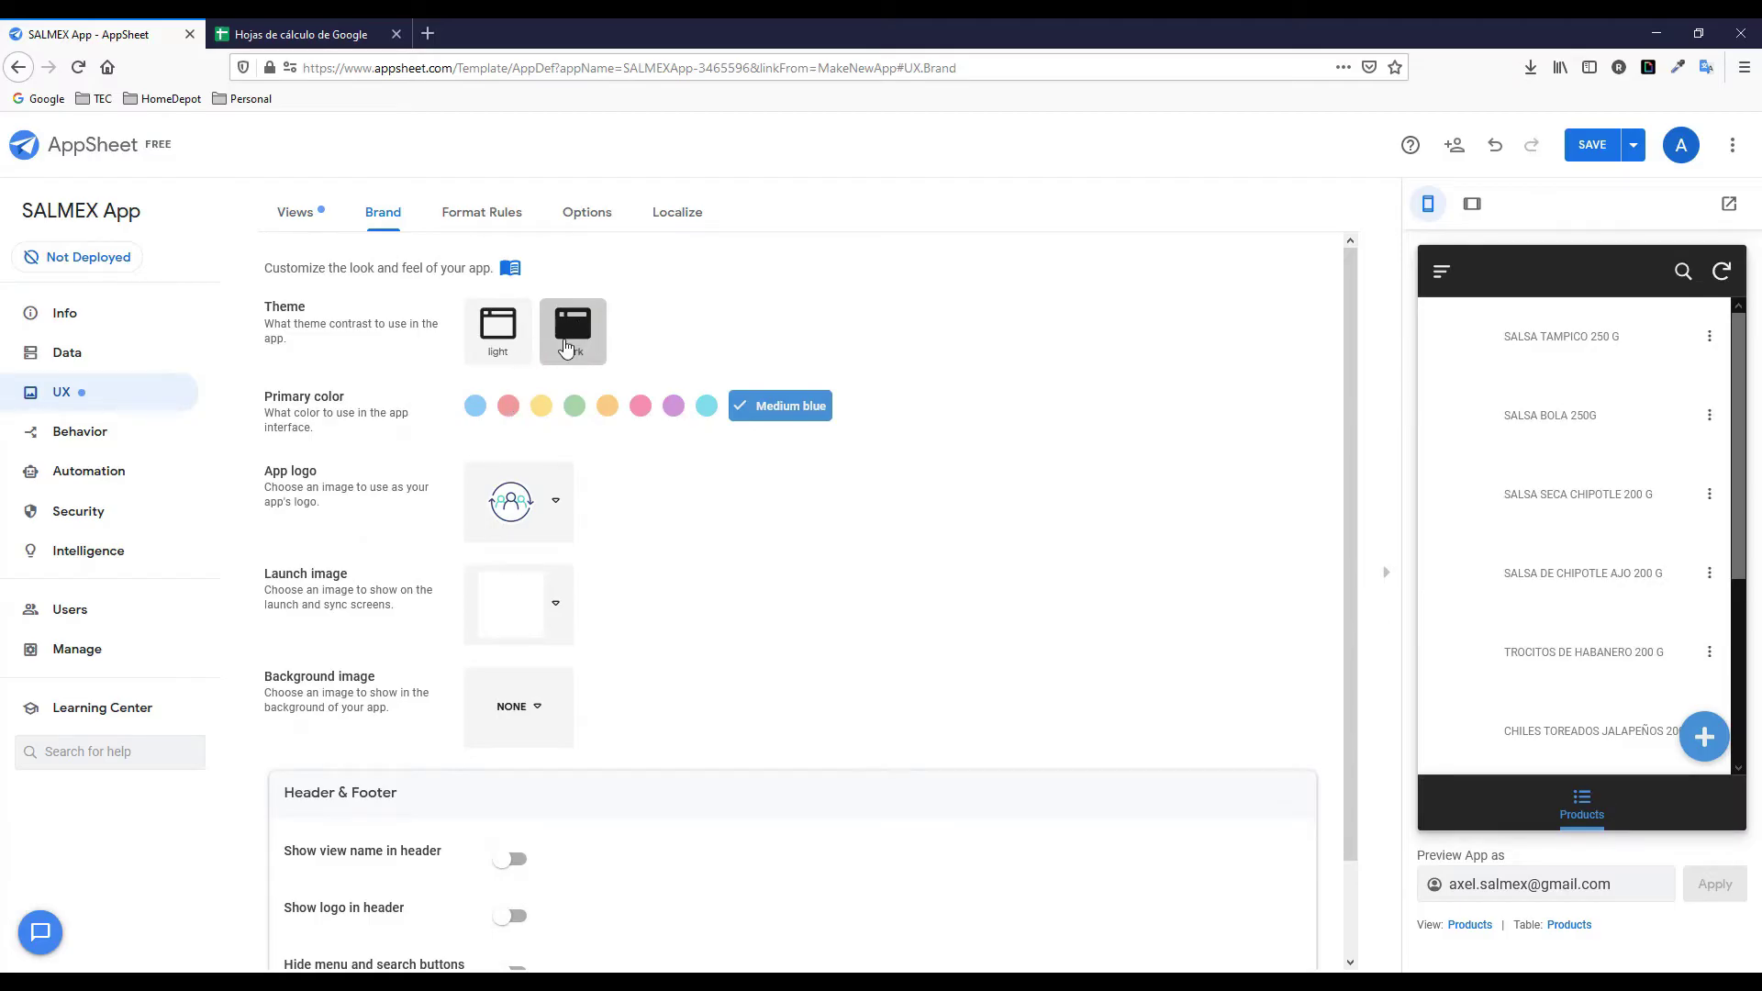
{"action": "left_click", "coordinate": [510, 405]}
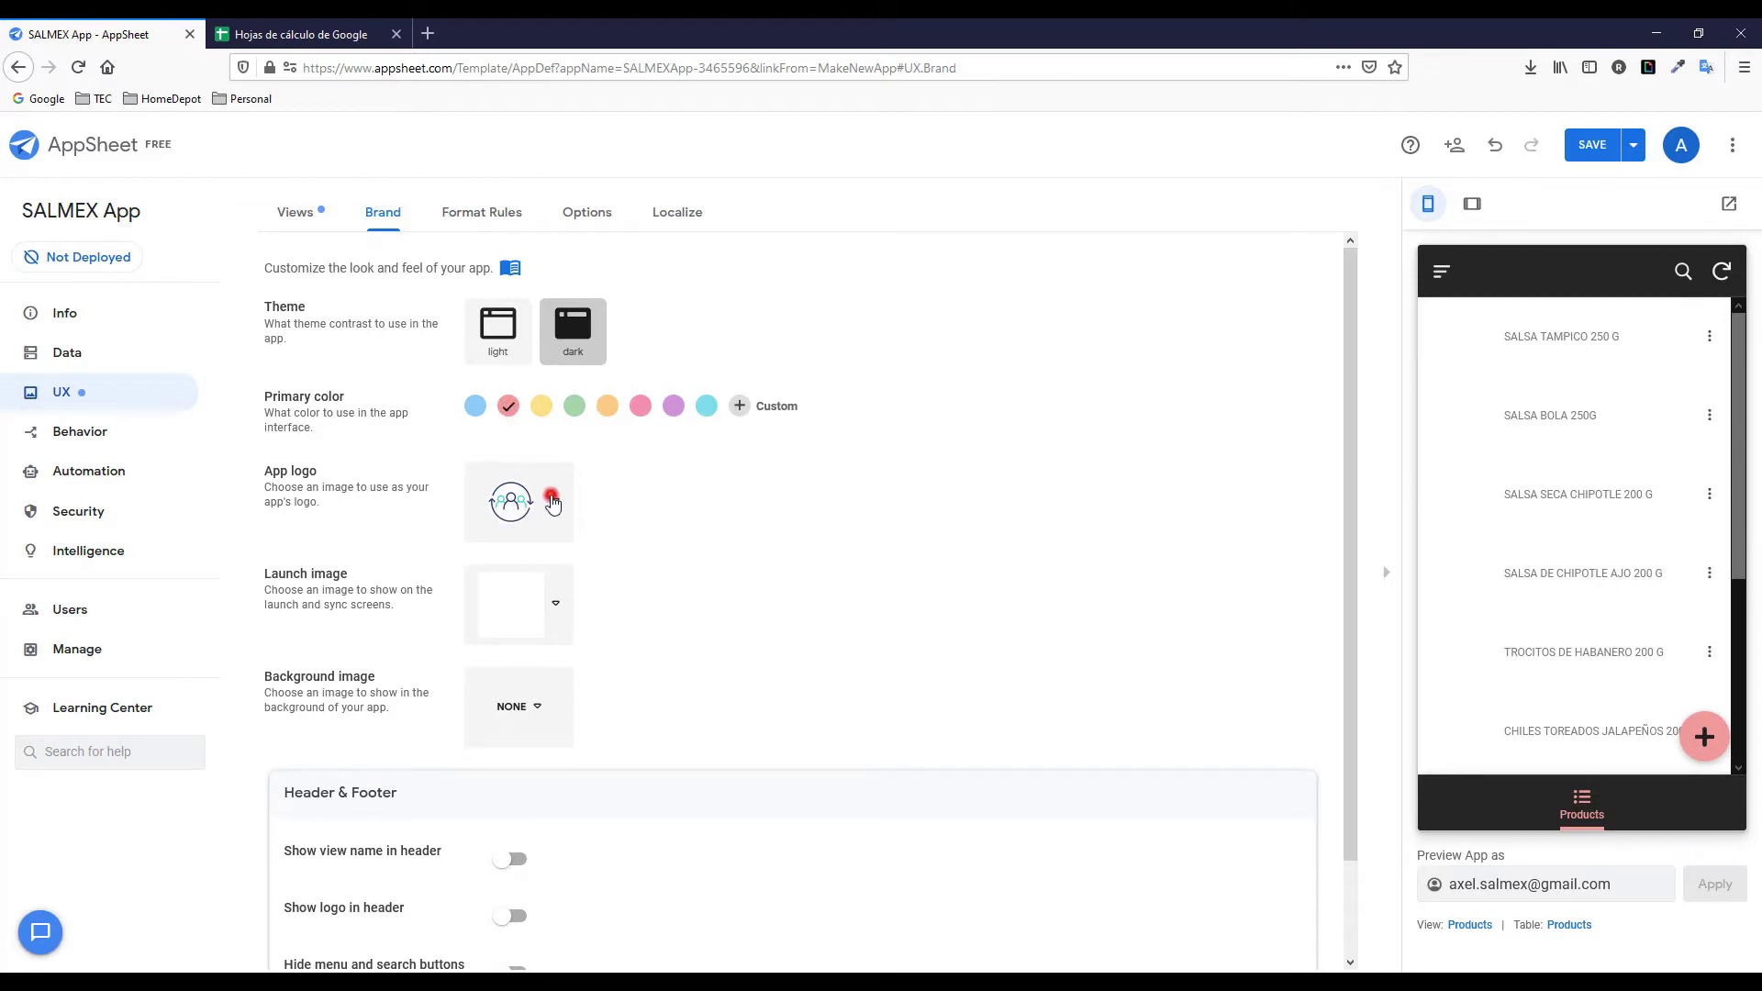
{"action": "left_click", "coordinate": [551, 500]}
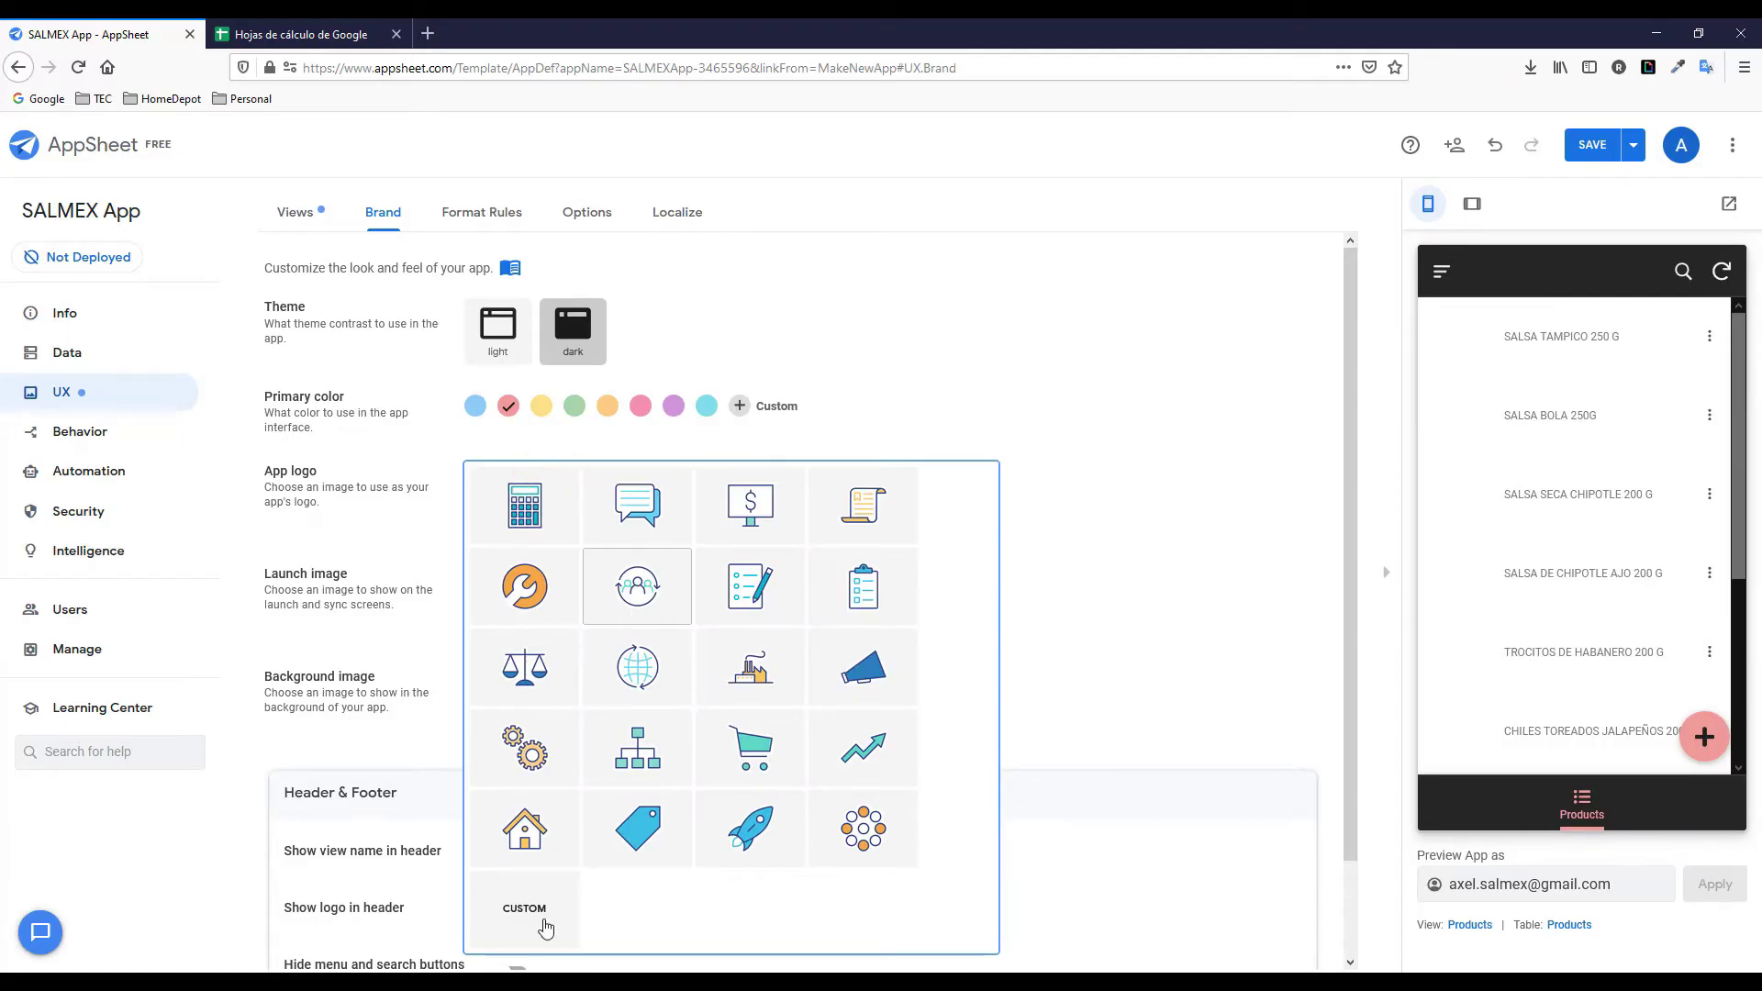
Open Google Drive from the Google apps grid and go into the appsheet folder.
{"action": "left_click", "coordinate": [240, 33]}
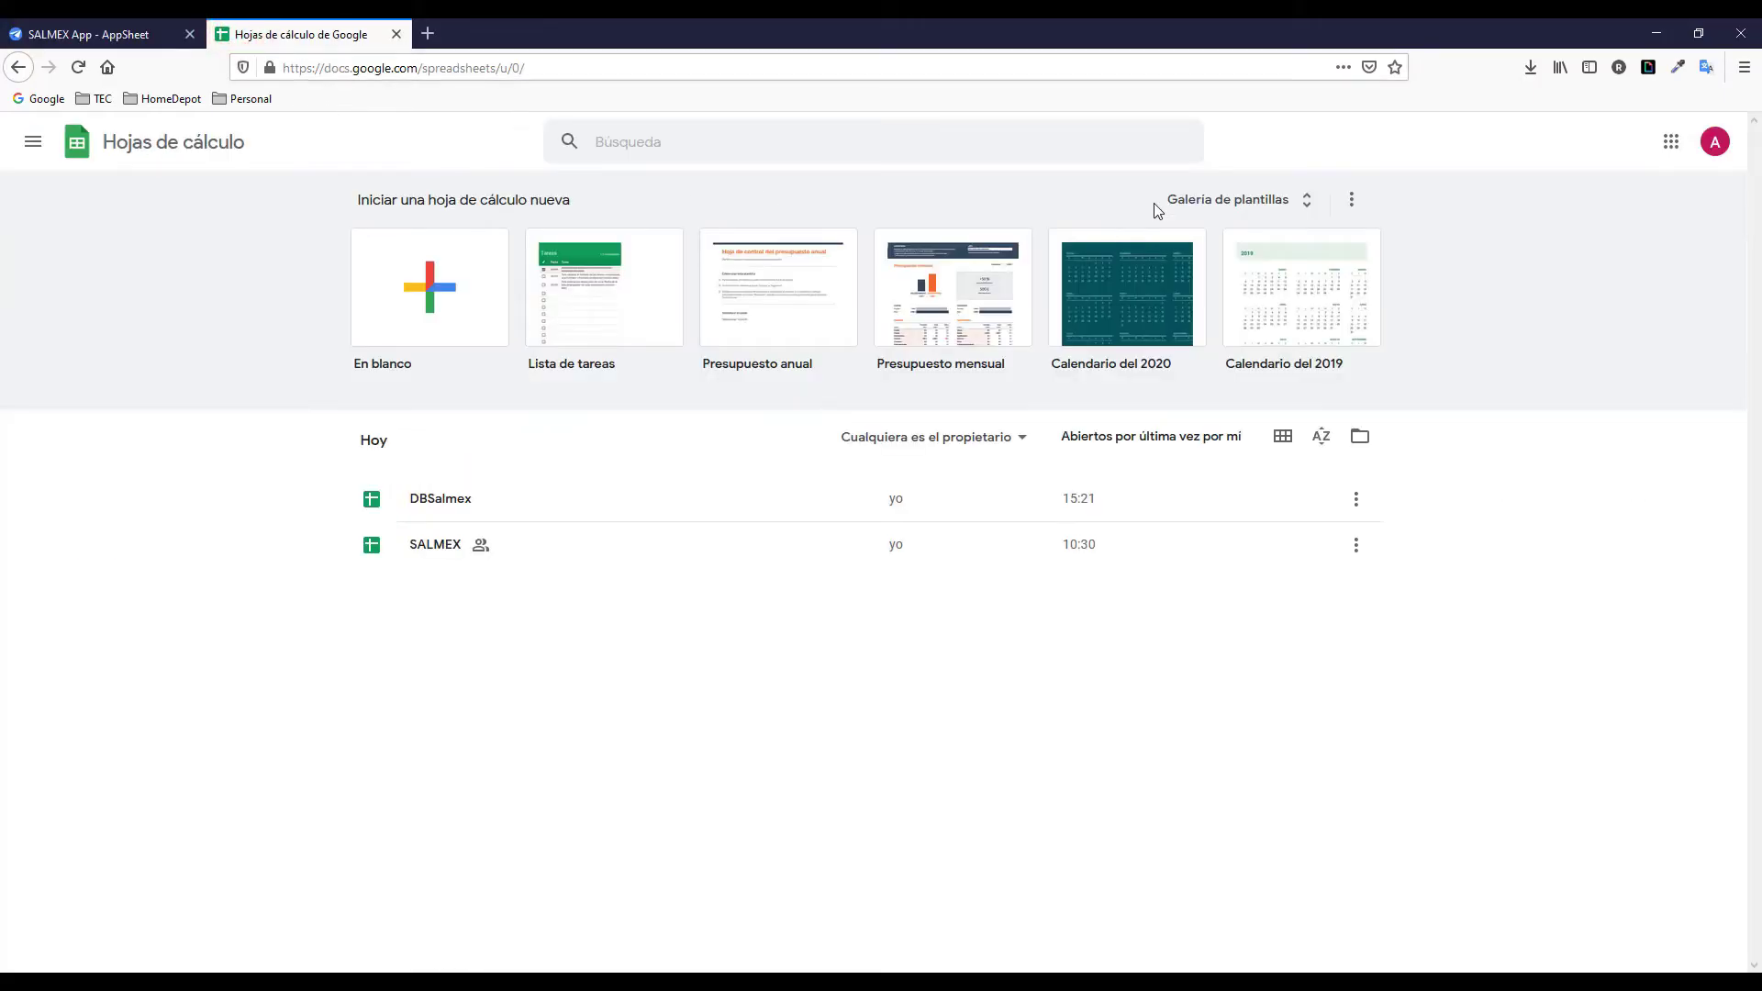
{"action": "left_click", "coordinate": [1670, 158]}
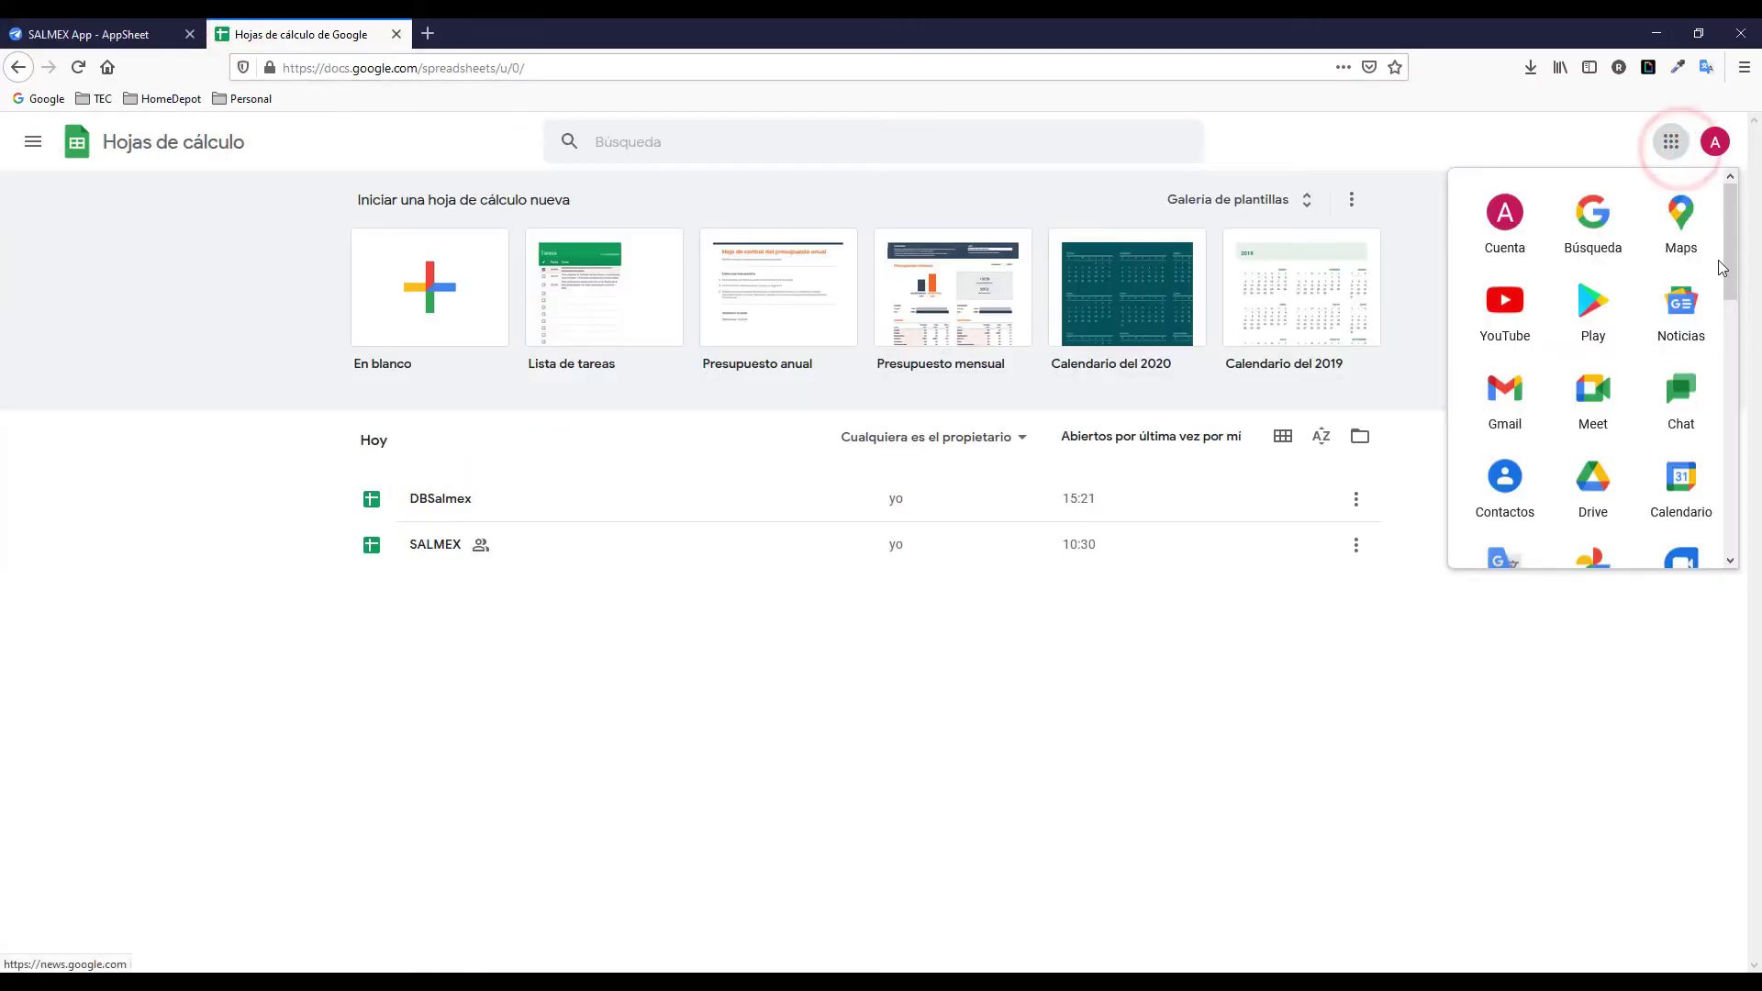
{"action": "left_click_drag", "start_coordinate": [1729, 264], "coordinate": [1735, 332]}
{"action": "left_click", "coordinate": [1595, 277]}
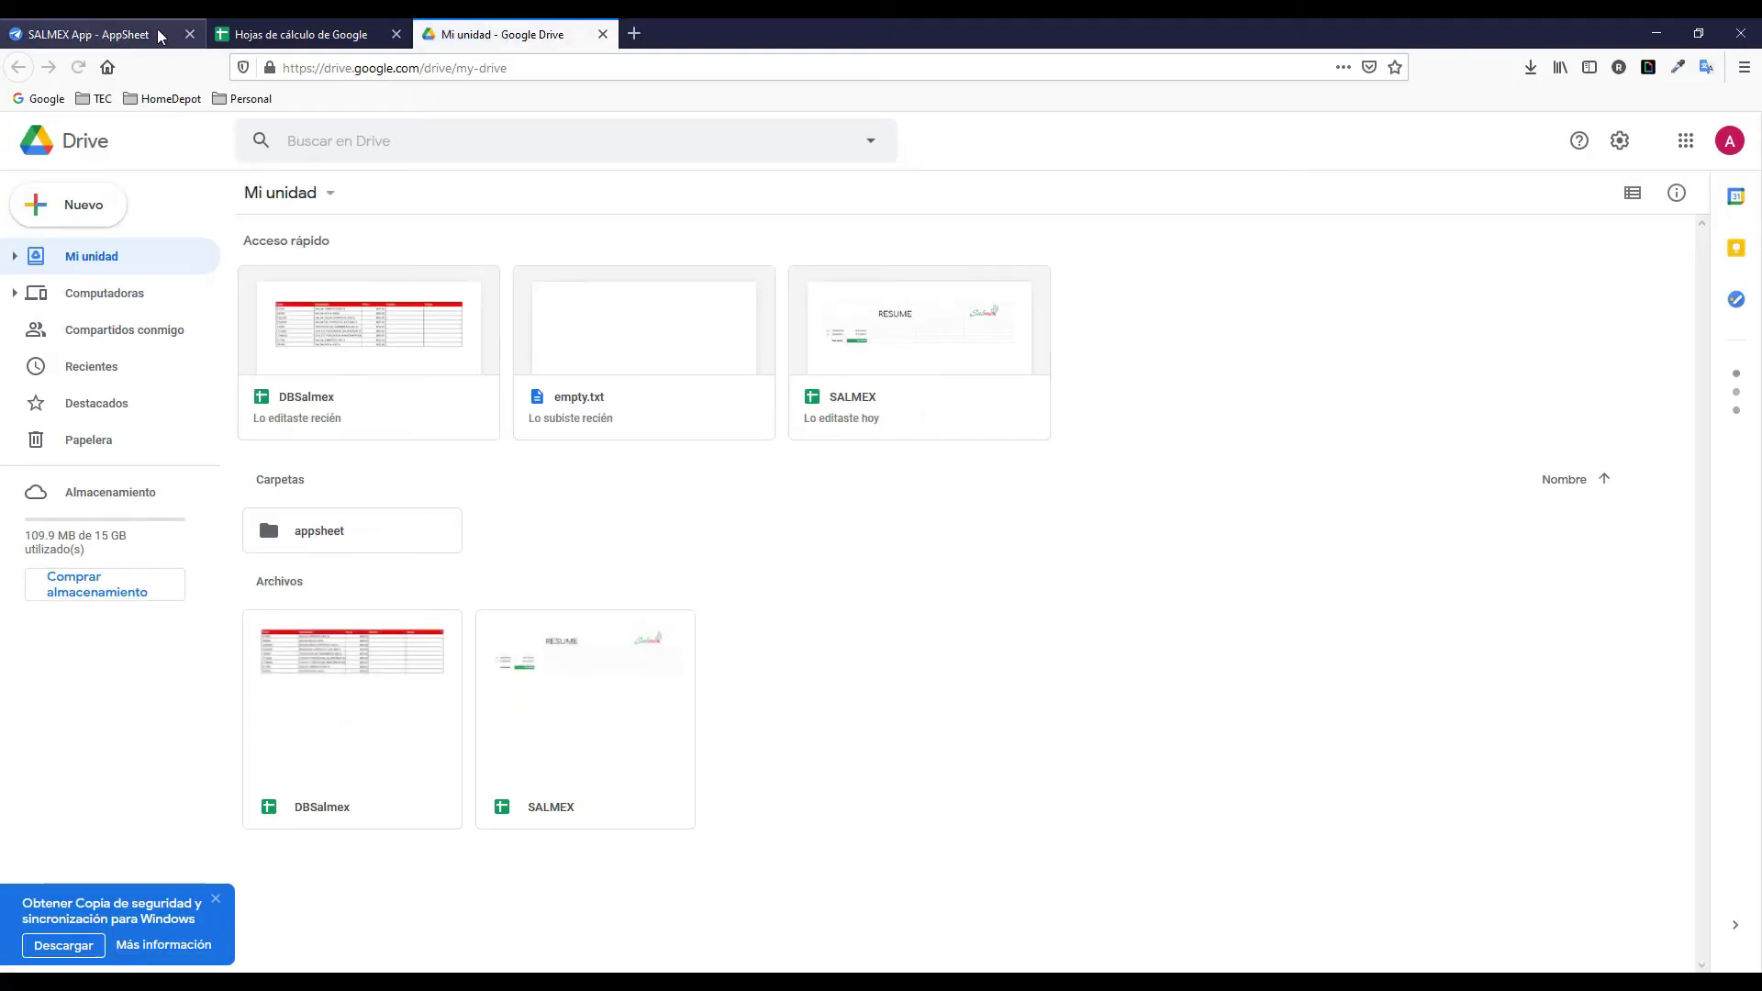
{"action": "left_click", "coordinate": [332, 532]}
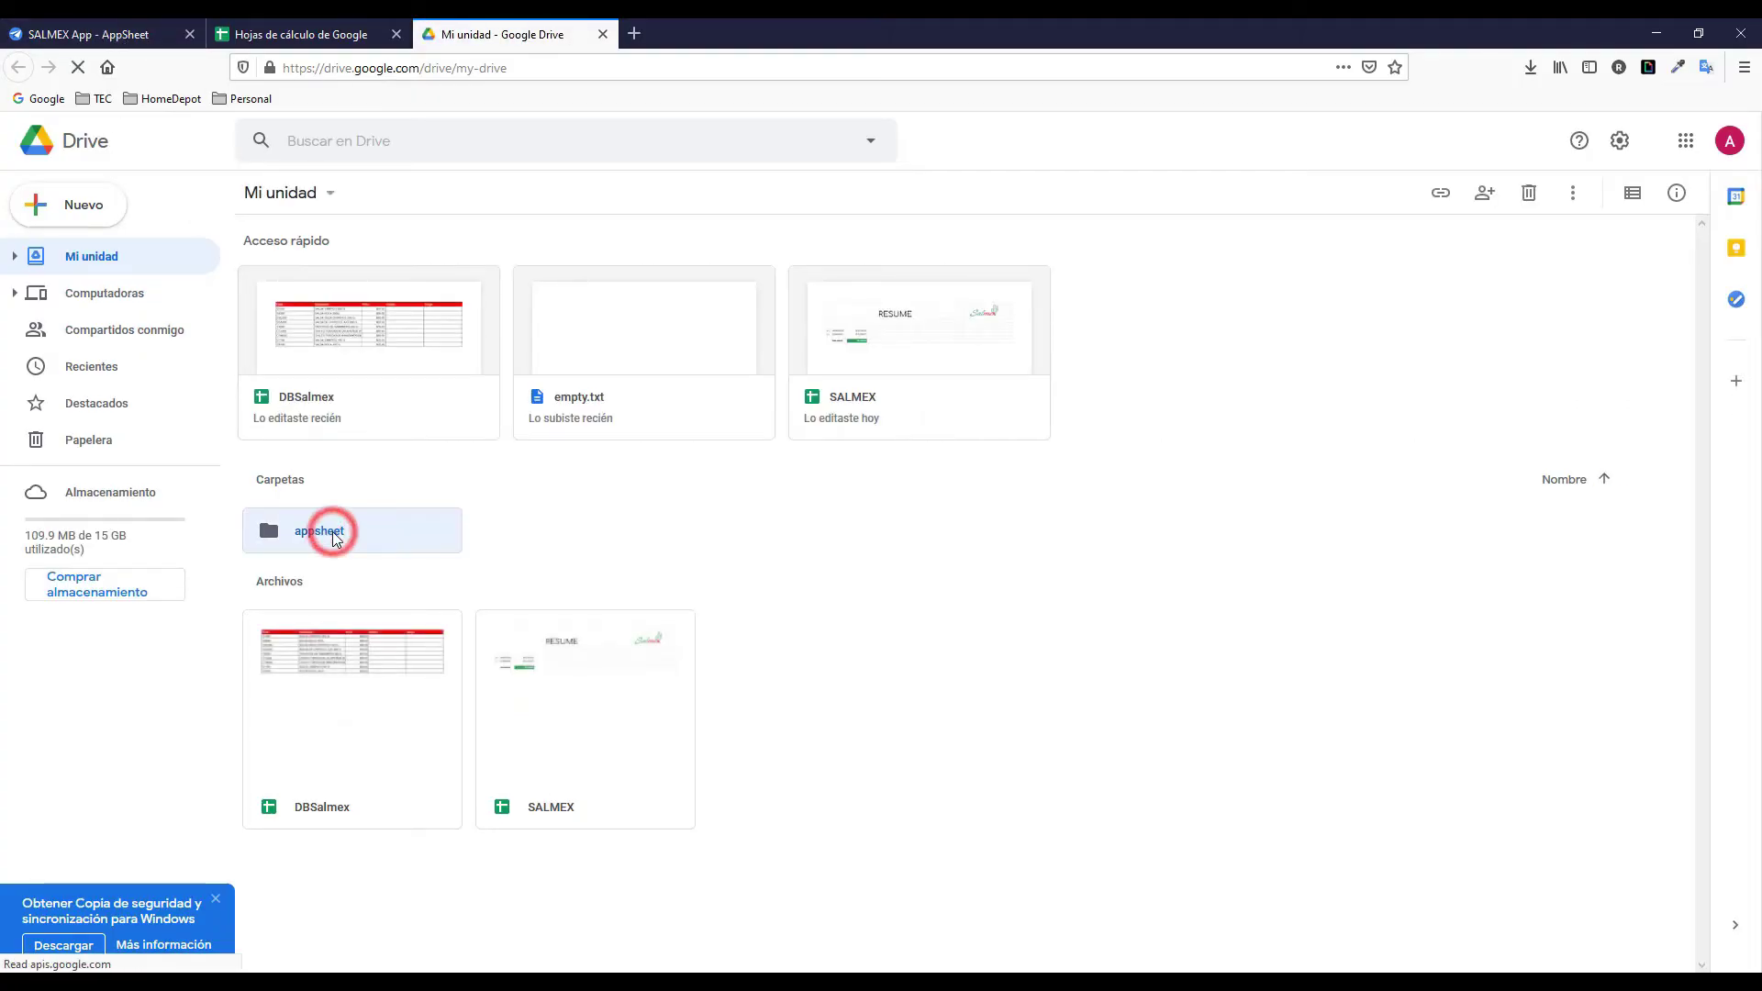
{"action": "double_click", "coordinate": [332, 532]}
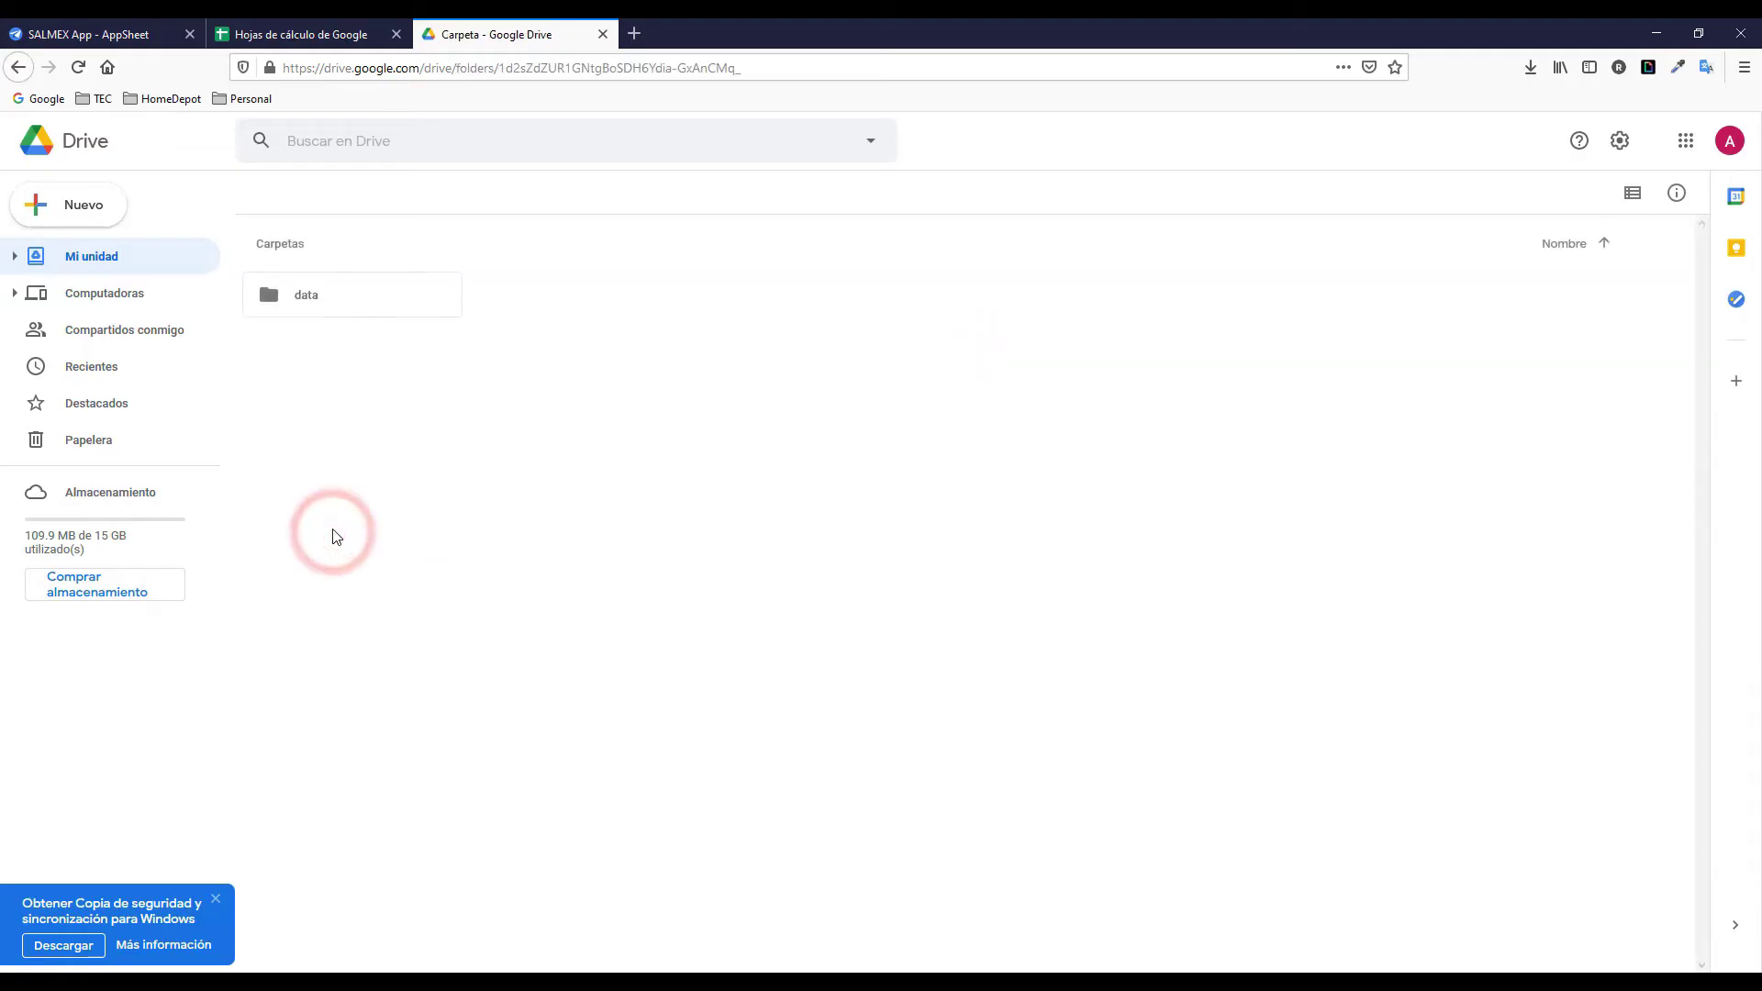
Create a new folder named Images inside appsheet and open it.
{"action": "left_click", "coordinate": [55, 196]}
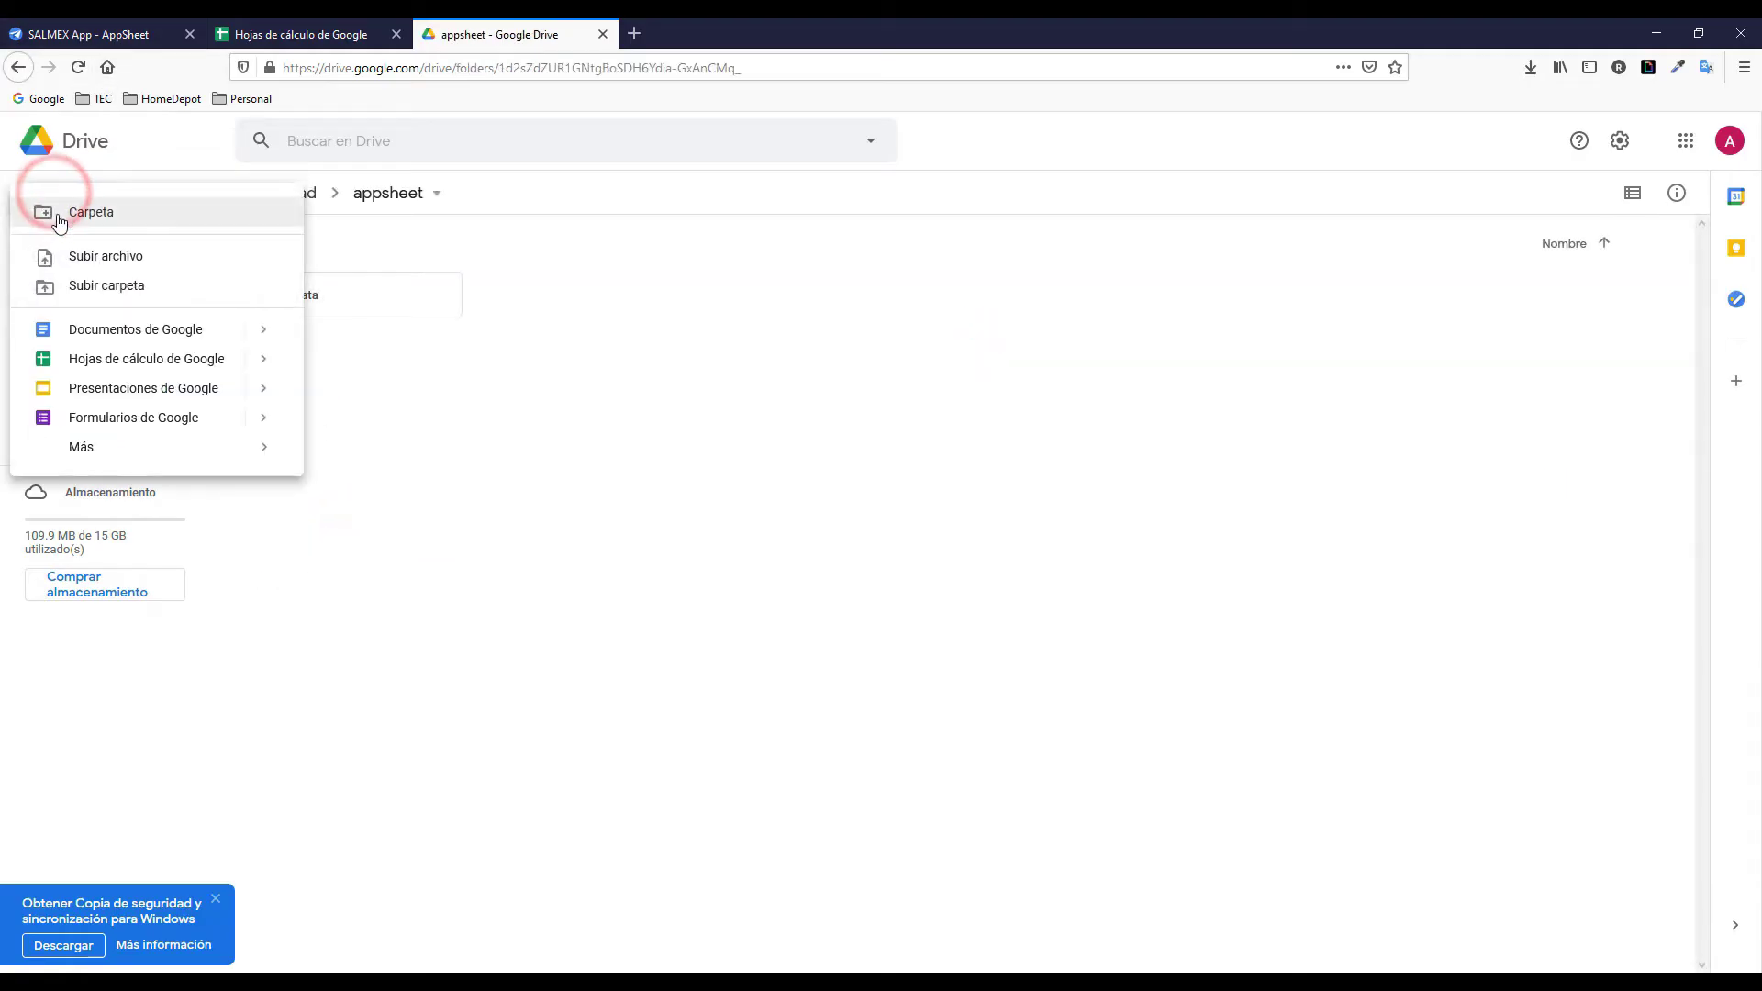
{"action": "left_click", "coordinate": [57, 210]}
{"action": "type", "text": "Images"}
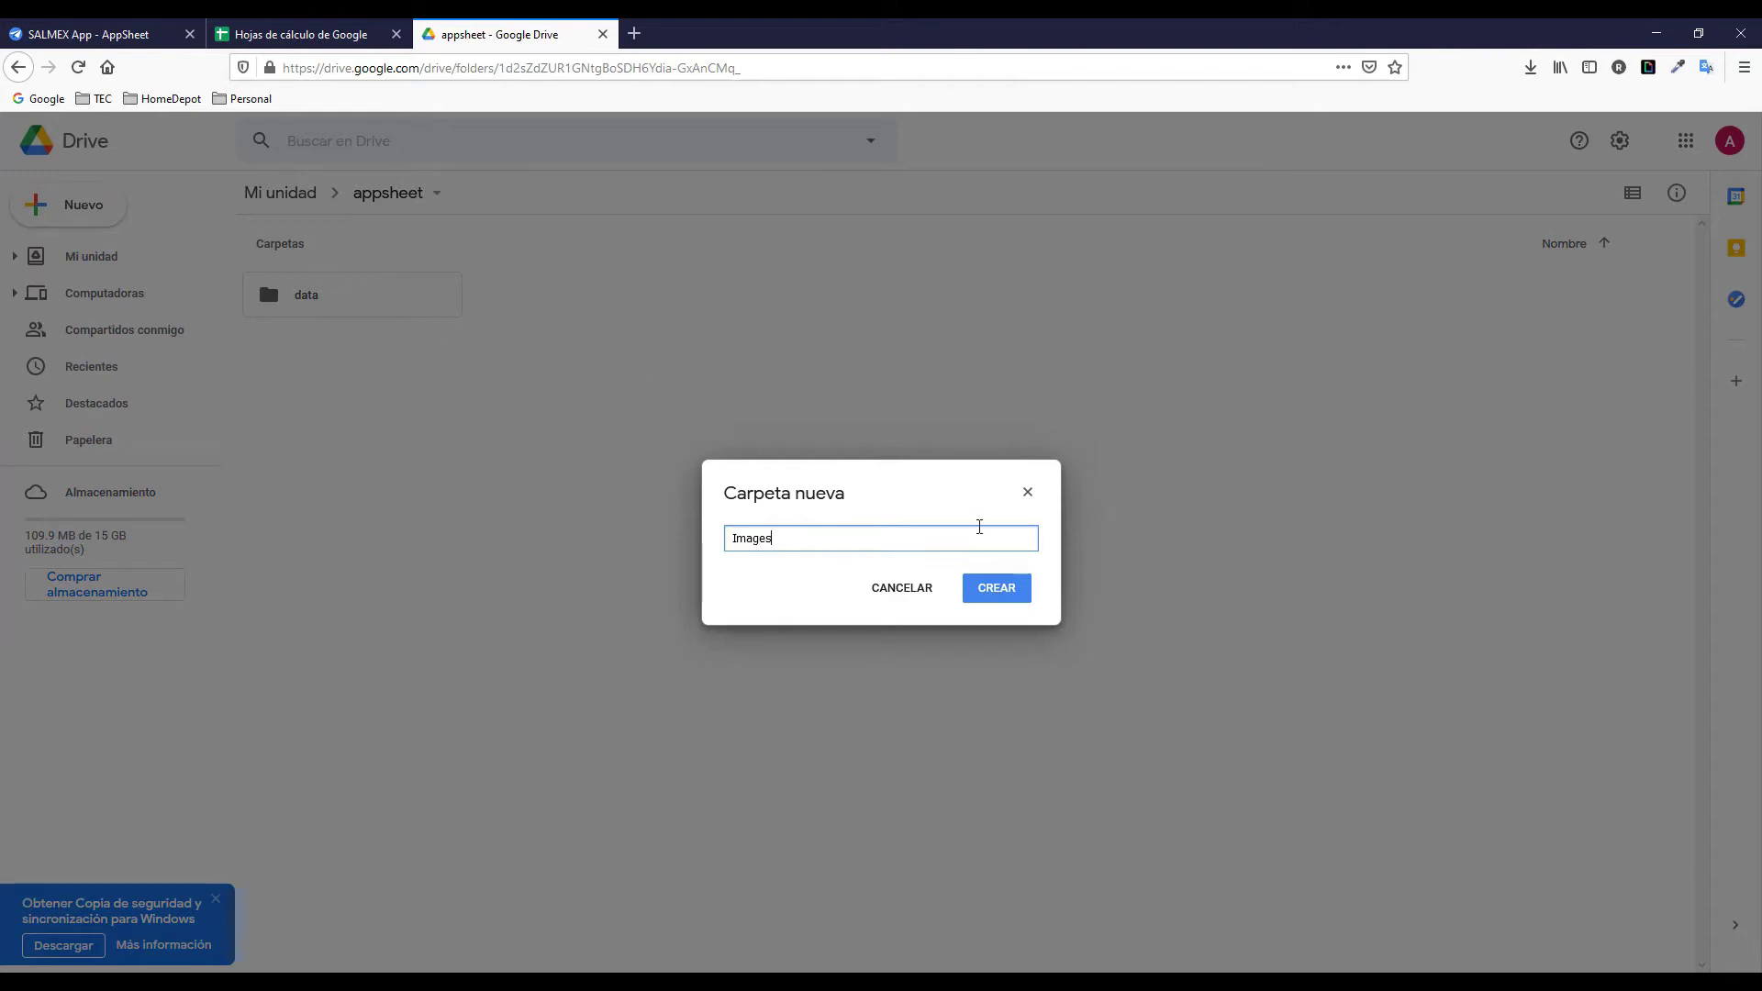
{"action": "left_click", "coordinate": [997, 588]}
{"action": "double_click", "coordinate": [551, 296]}
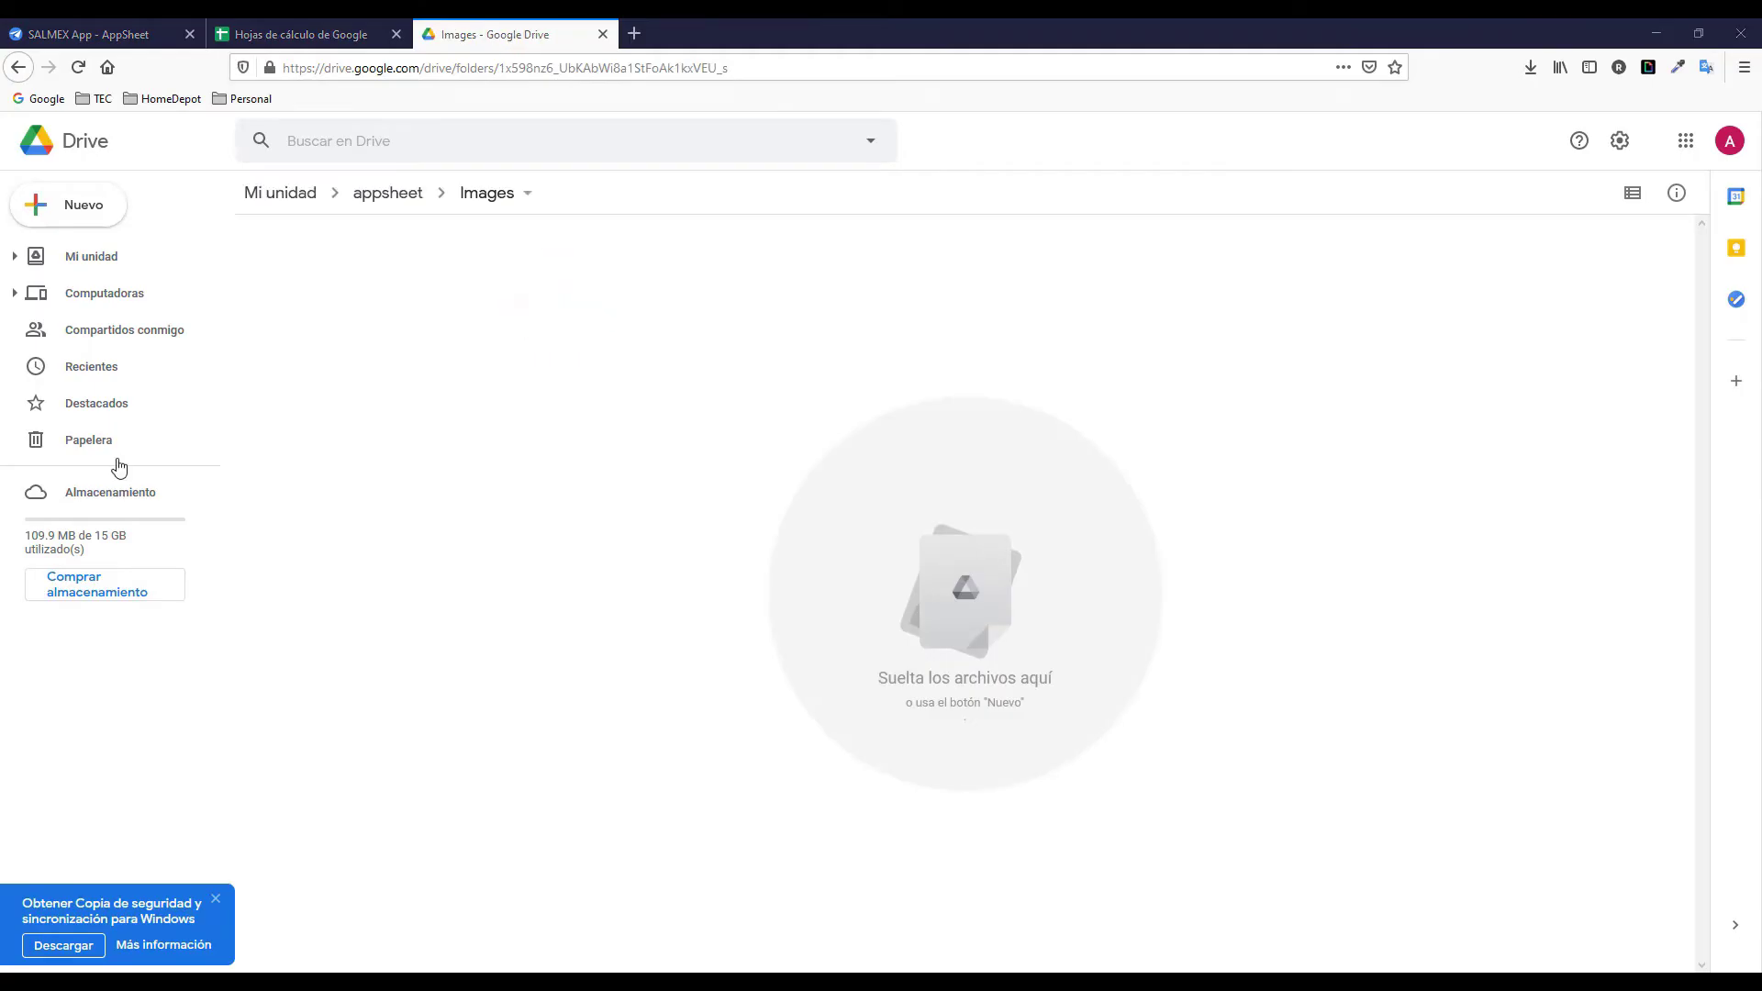
Upload Cactus.png and SalmexHD.png from the local 01Products/Images folder into the Drive Images folder.
{"action": "key", "text": "super+e"}
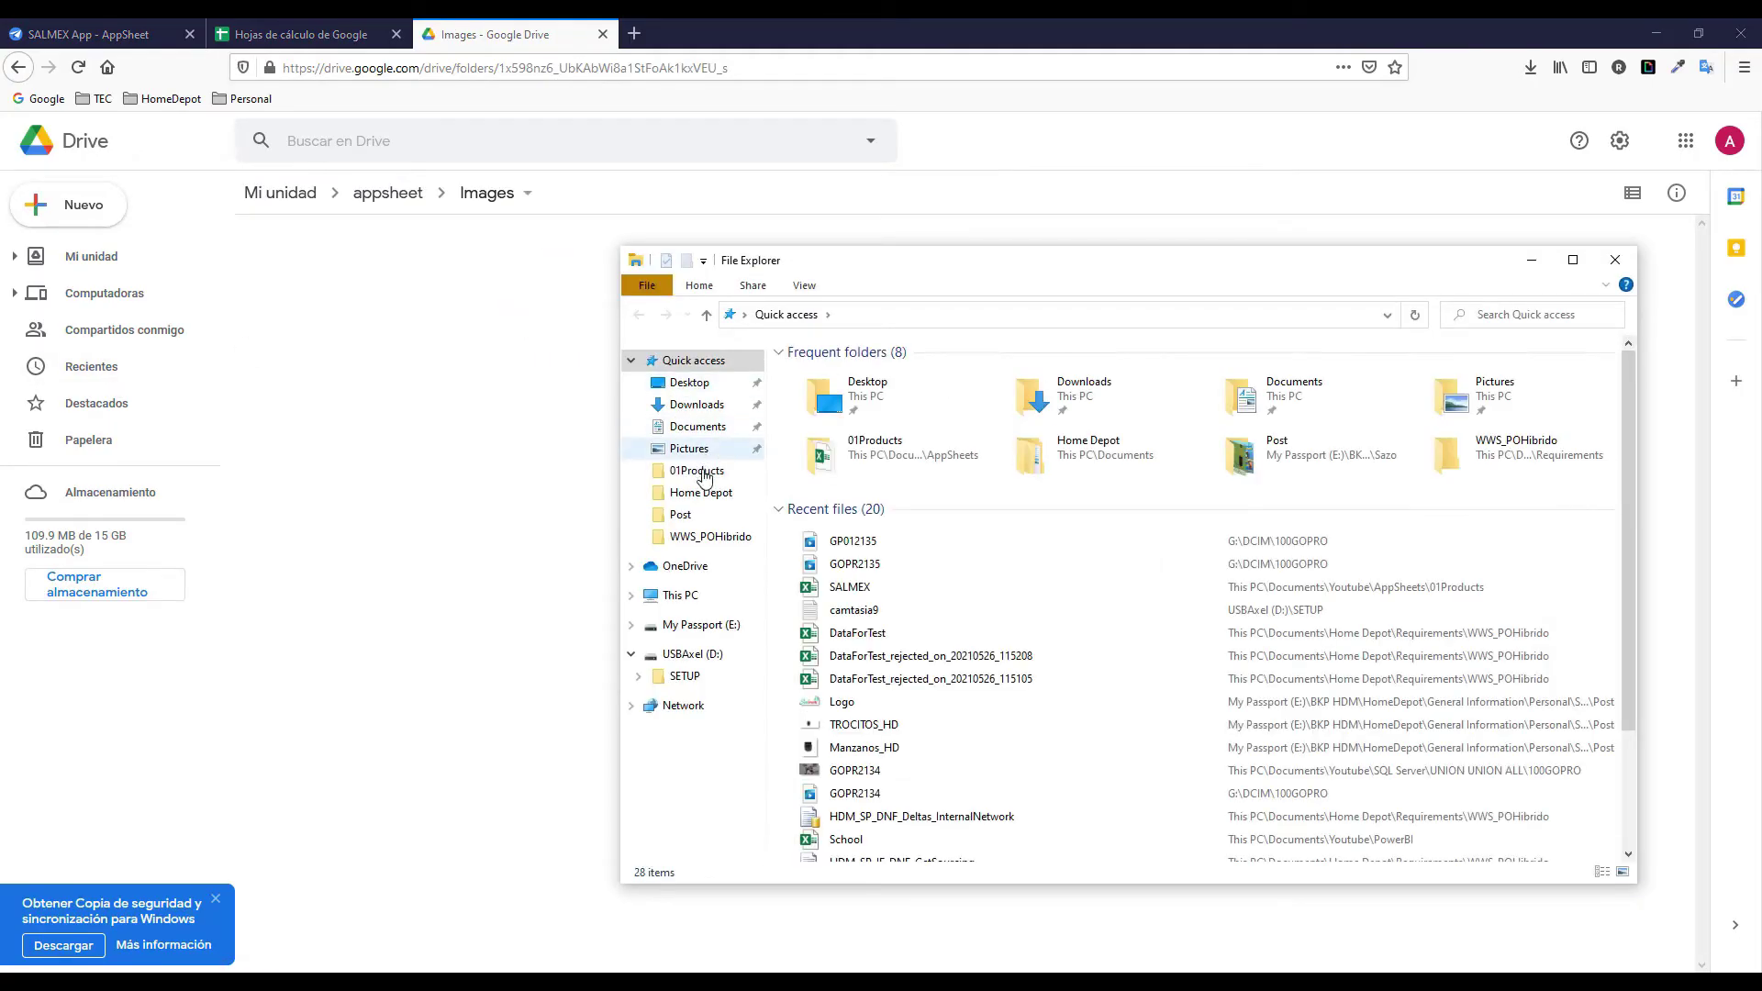
{"action": "left_click", "coordinate": [700, 471]}
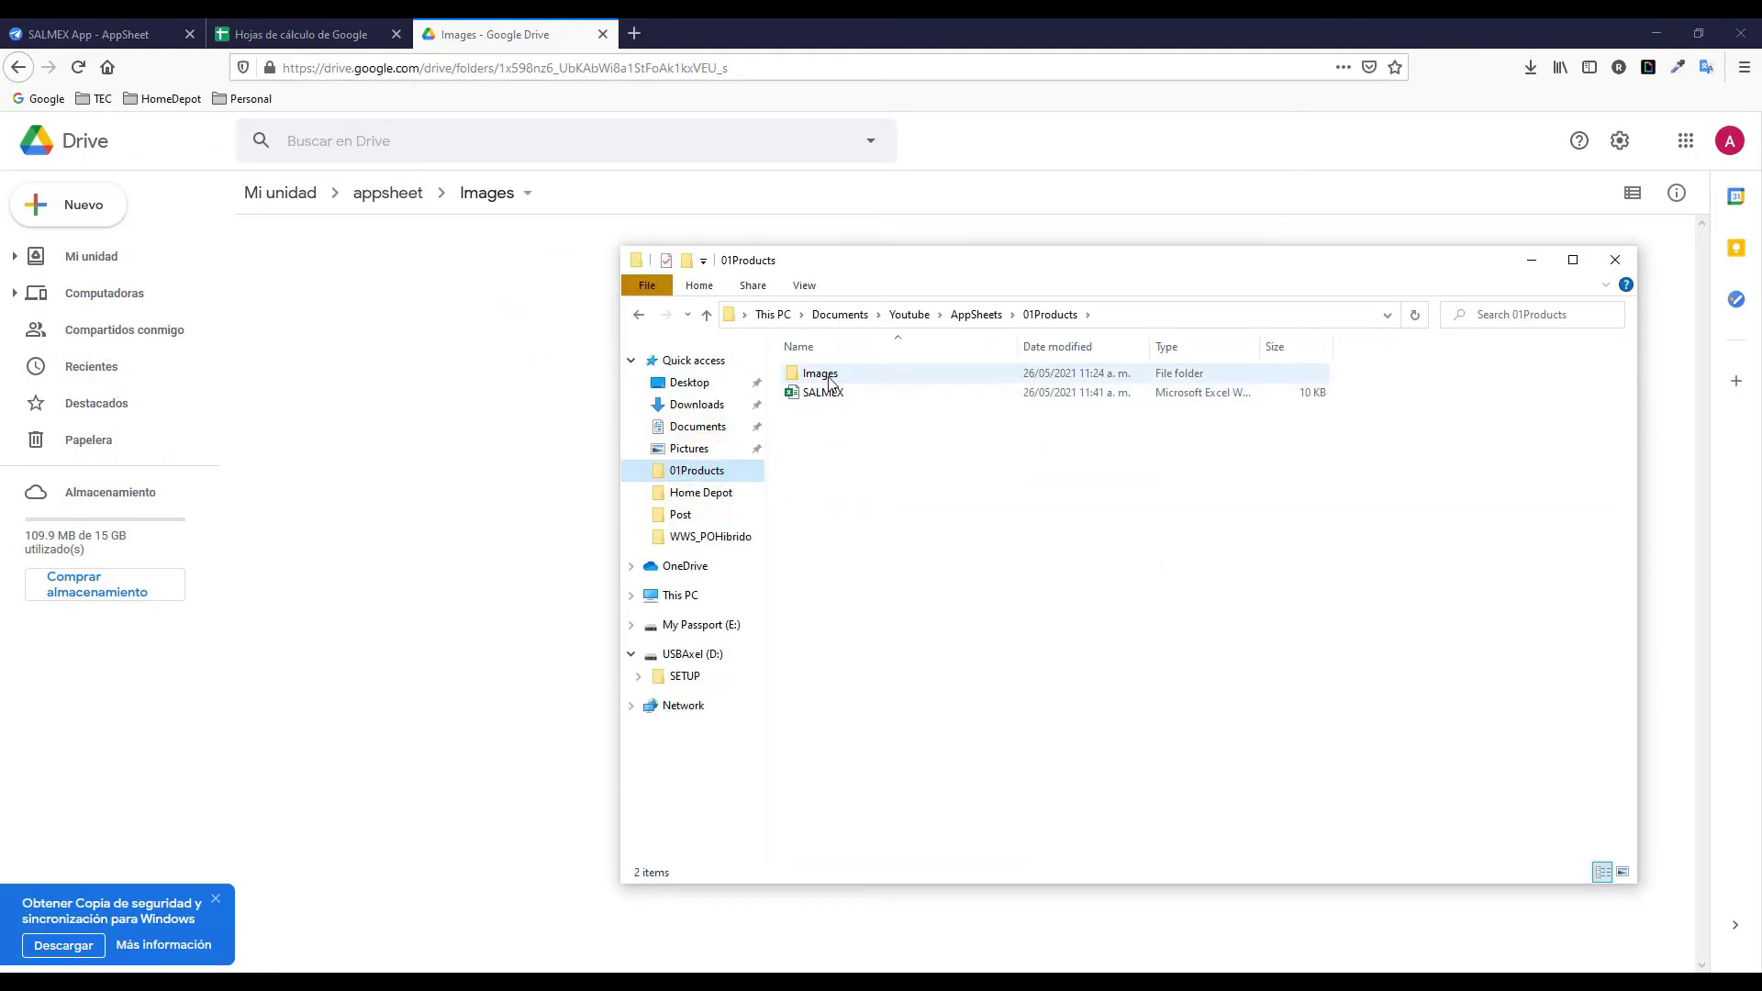
{"action": "left_click", "coordinate": [826, 376]}
{"action": "double_click", "coordinate": [826, 376]}
{"action": "left_click_drag", "start_coordinate": [1003, 399], "coordinate": [477, 364]}
{"action": "left_click_drag", "start_coordinate": [1361, 395], "coordinate": [543, 405]}
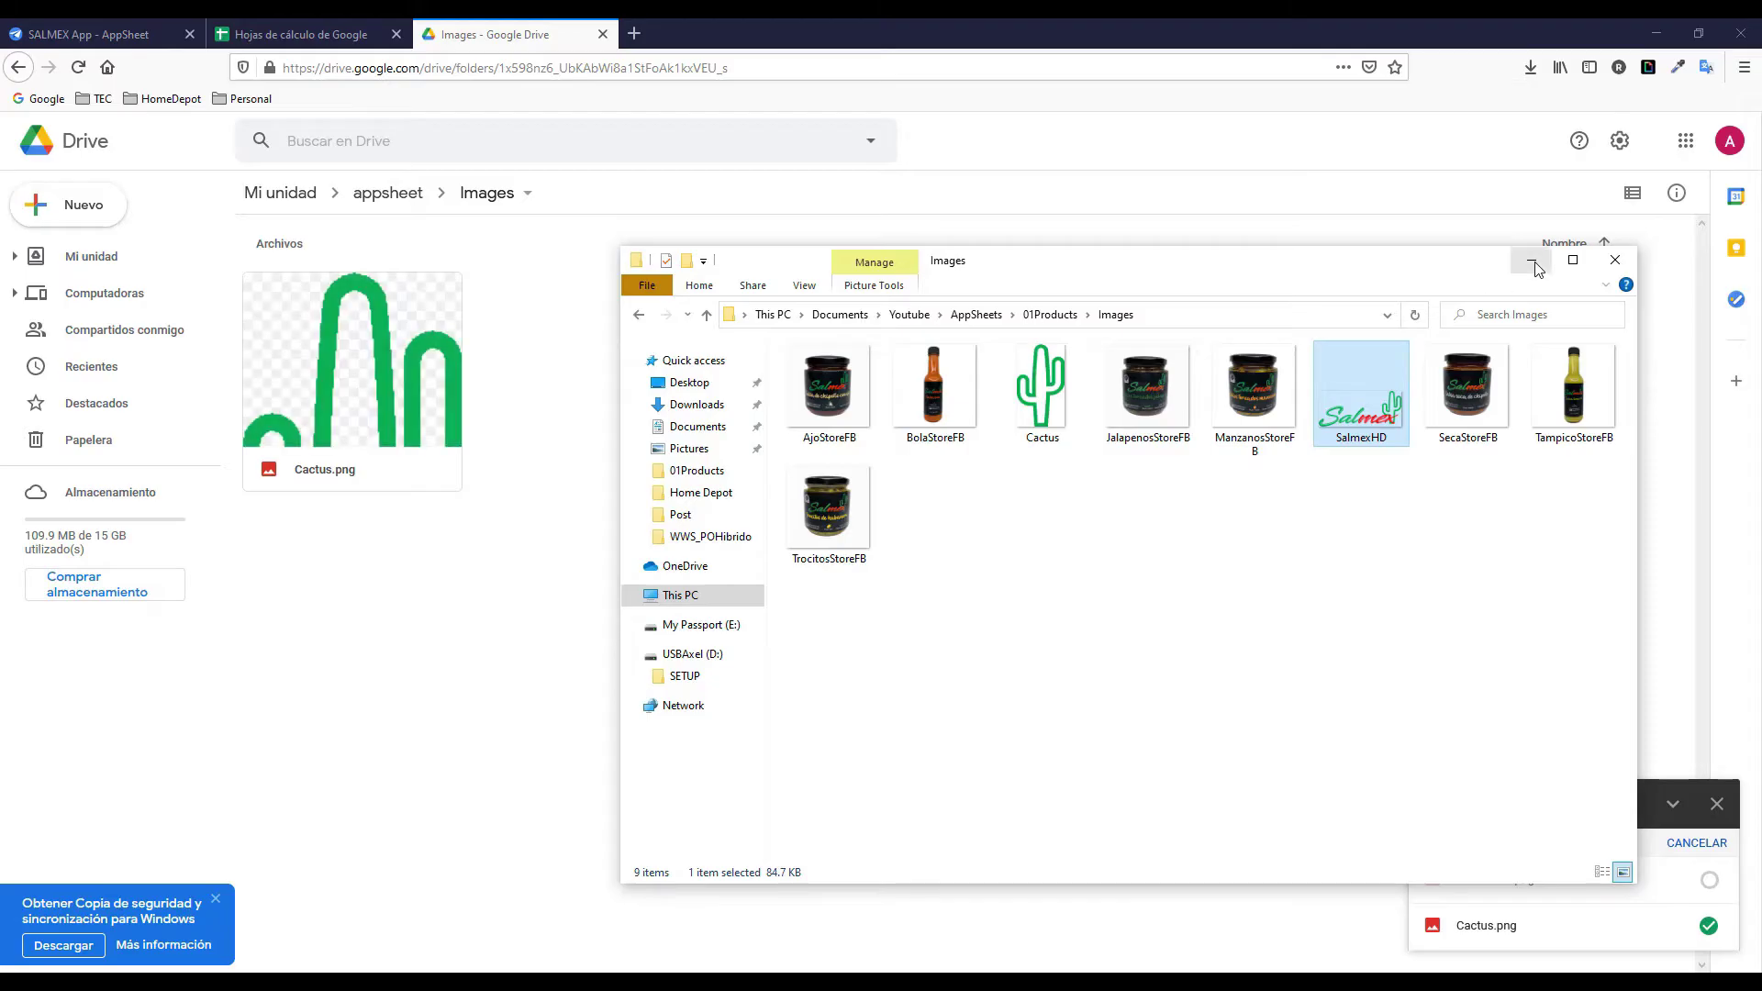
{"action": "left_click", "coordinate": [1531, 259]}
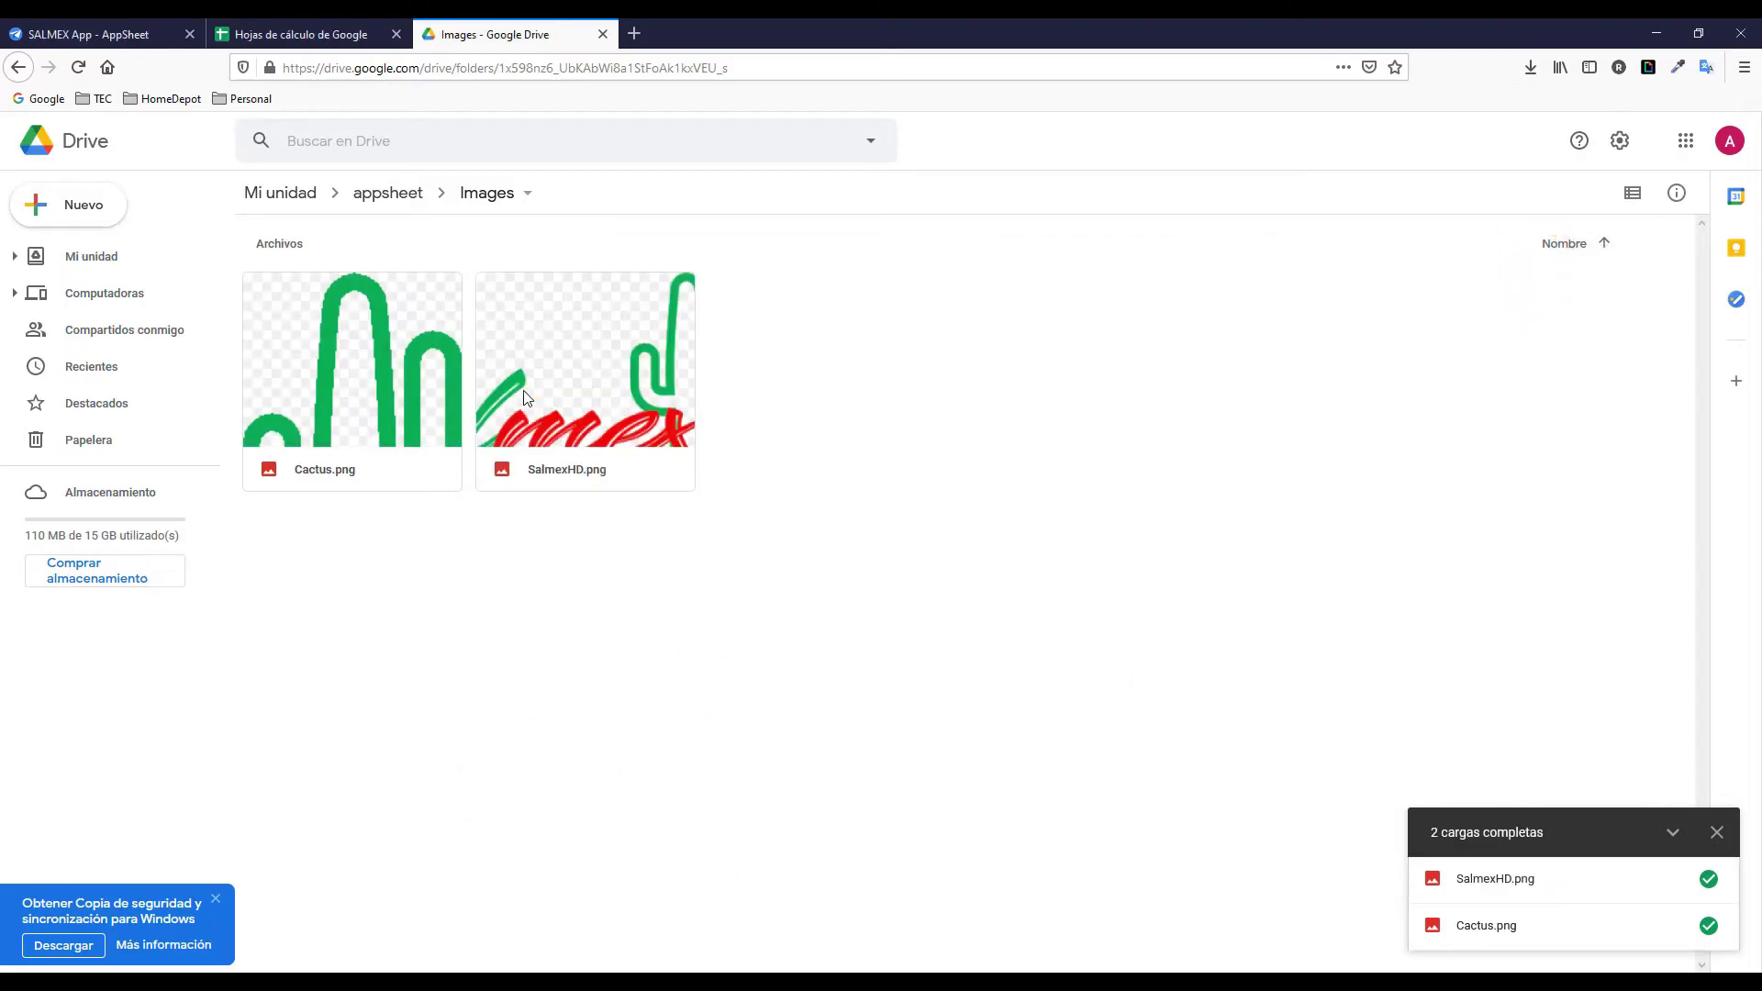
Set the app logo to SalmexHD.png from the Drive appsheet/Images folder.
{"action": "left_click", "coordinate": [120, 25]}
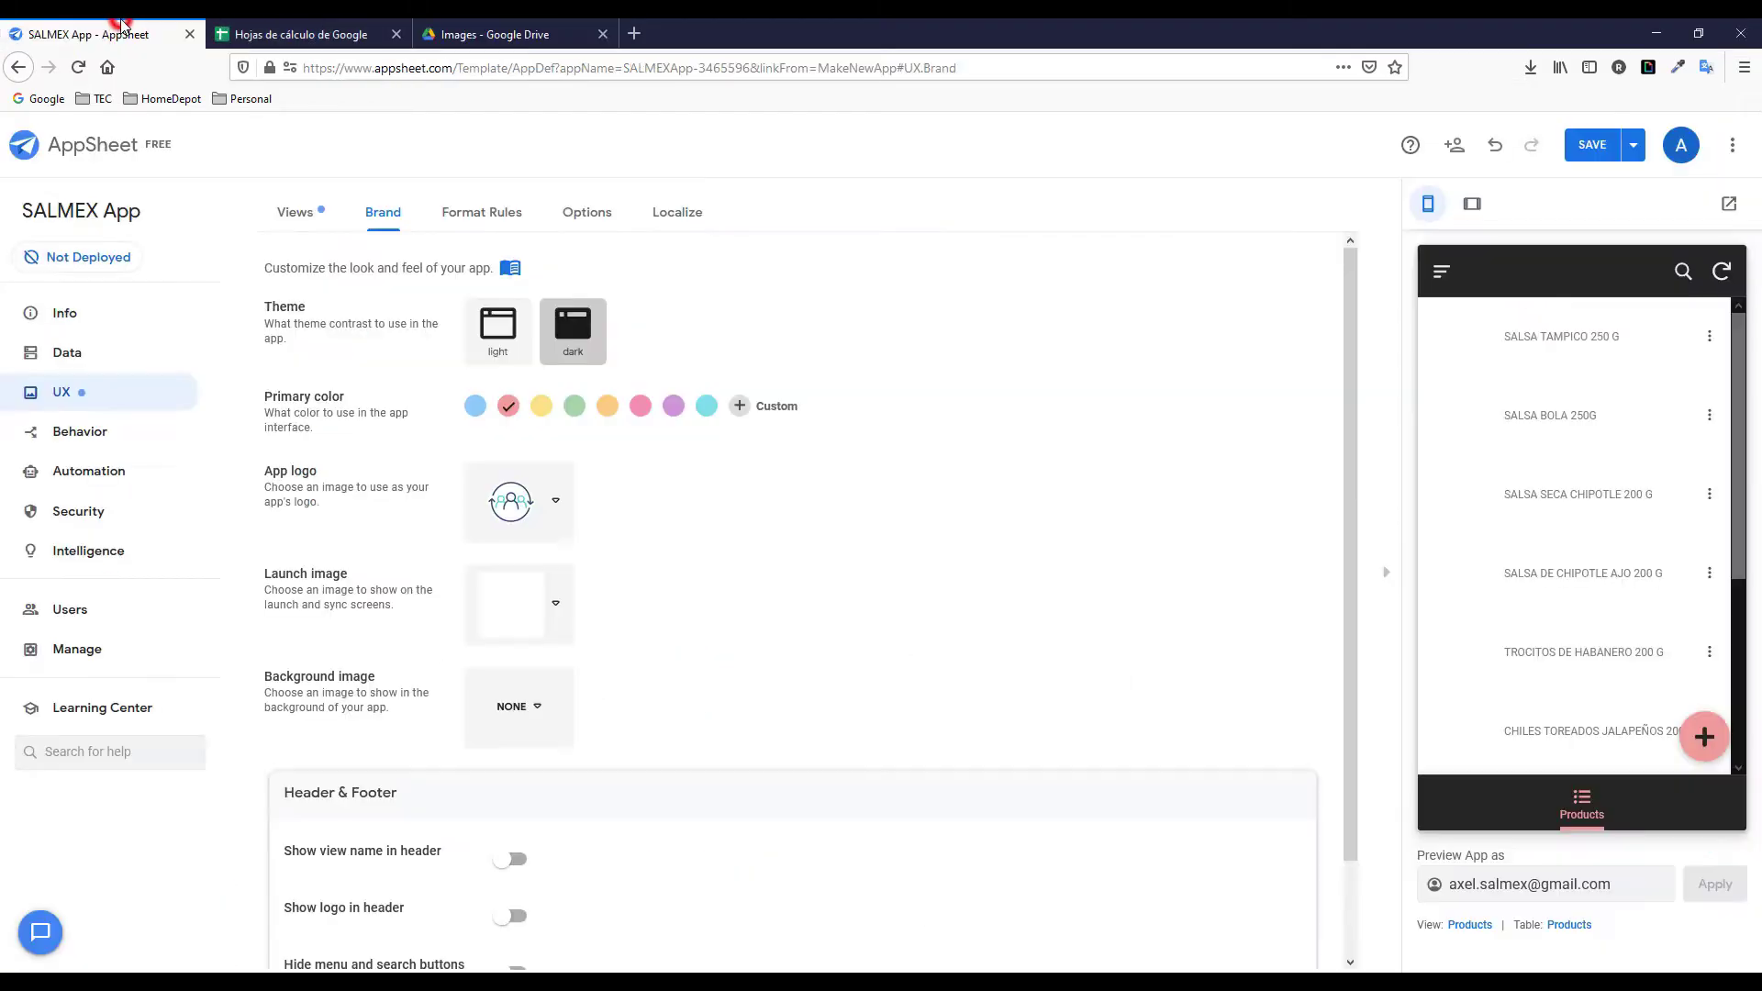
{"action": "left_click", "coordinate": [555, 517]}
{"action": "left_click", "coordinate": [543, 908]}
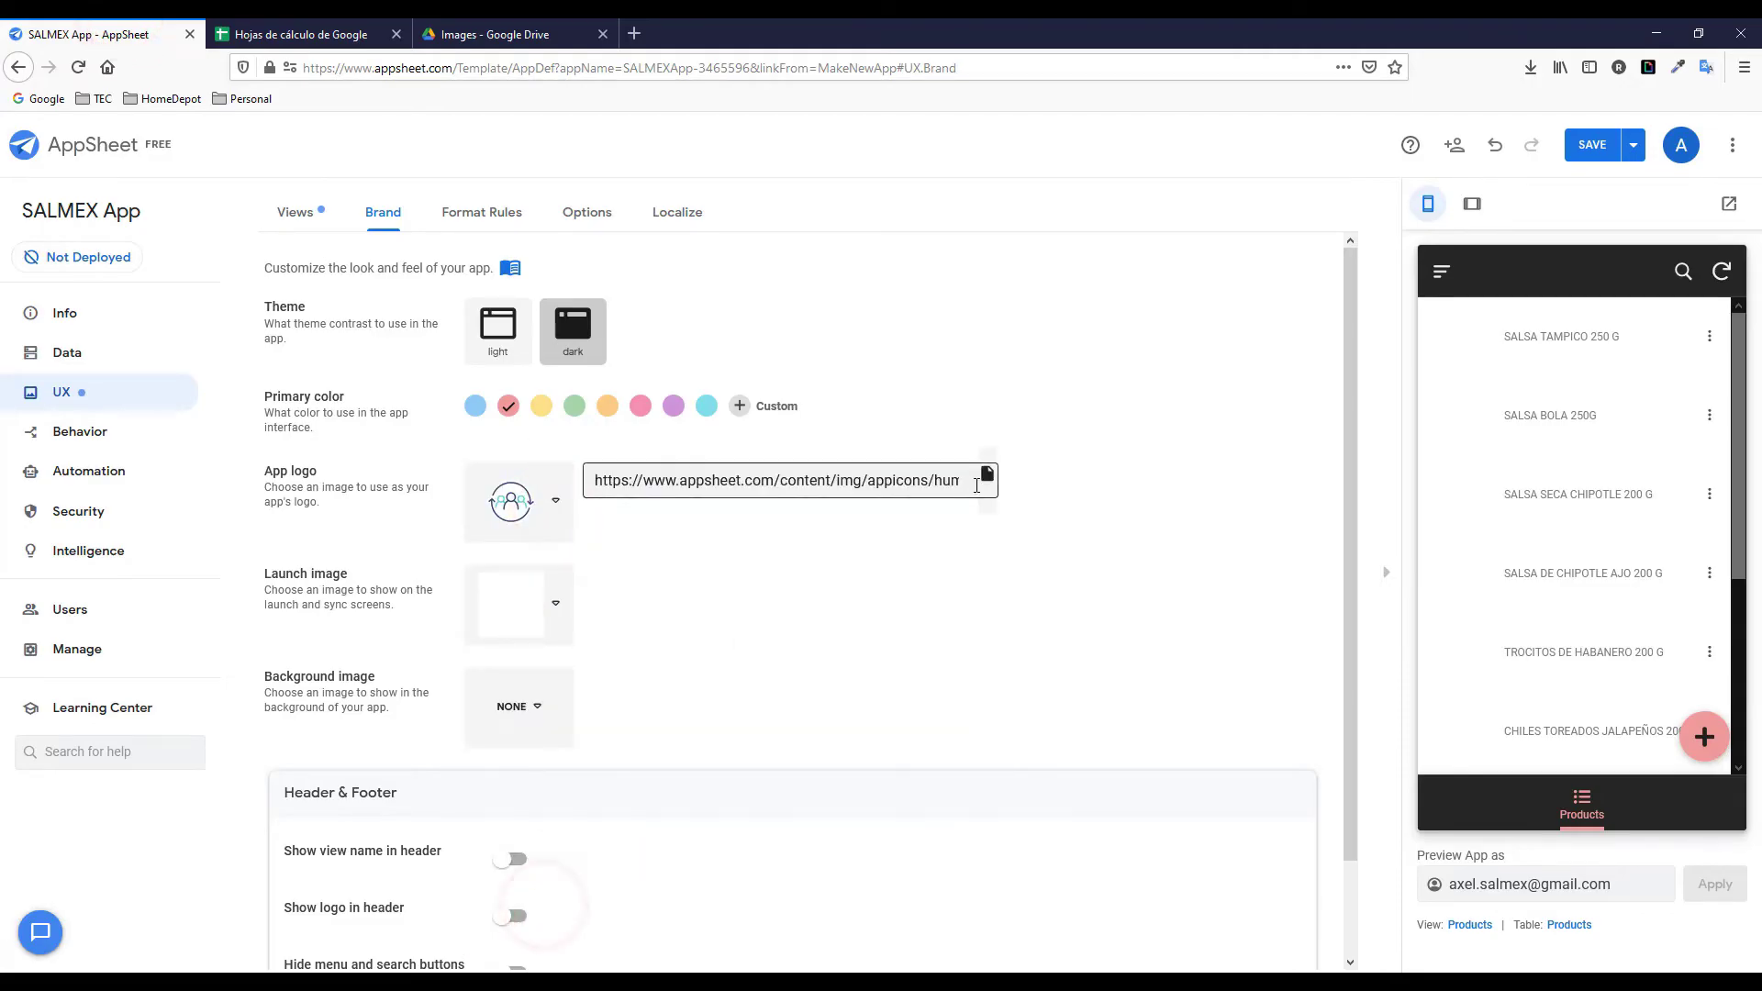
{"action": "left_click", "coordinate": [987, 478]}
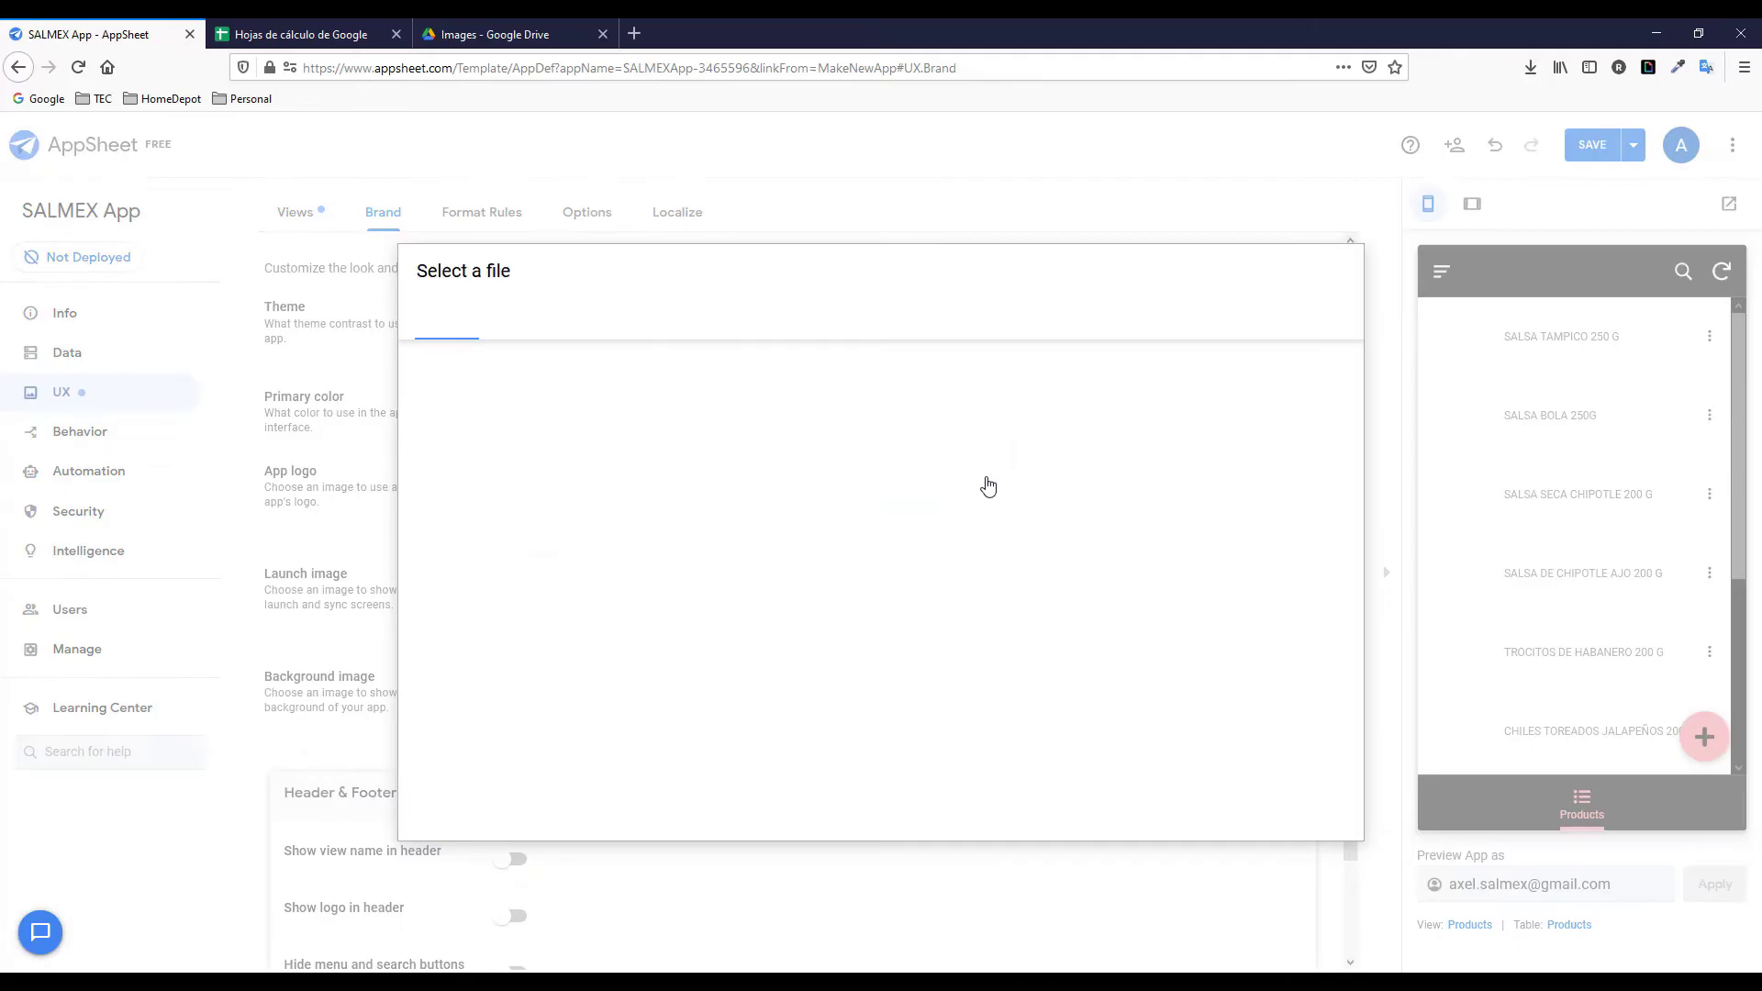
{"action": "double_click", "coordinate": [519, 484]}
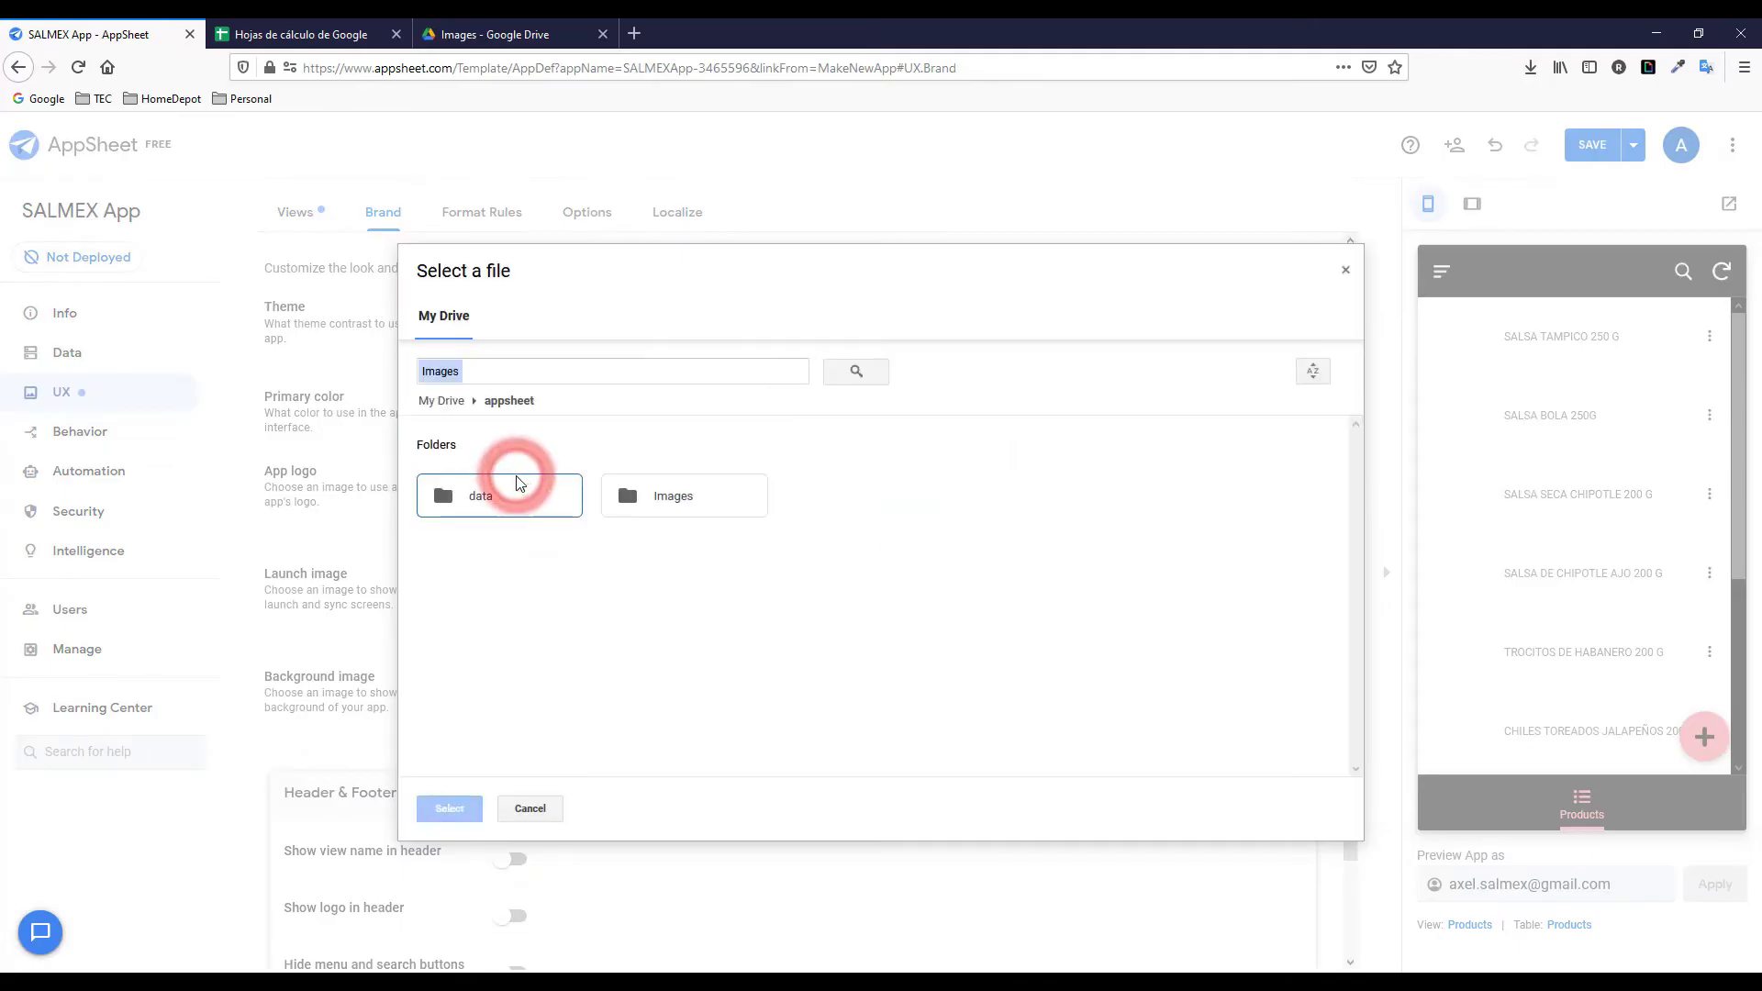
{"action": "left_click", "coordinate": [698, 496]}
{"action": "double_click", "coordinate": [698, 495]}
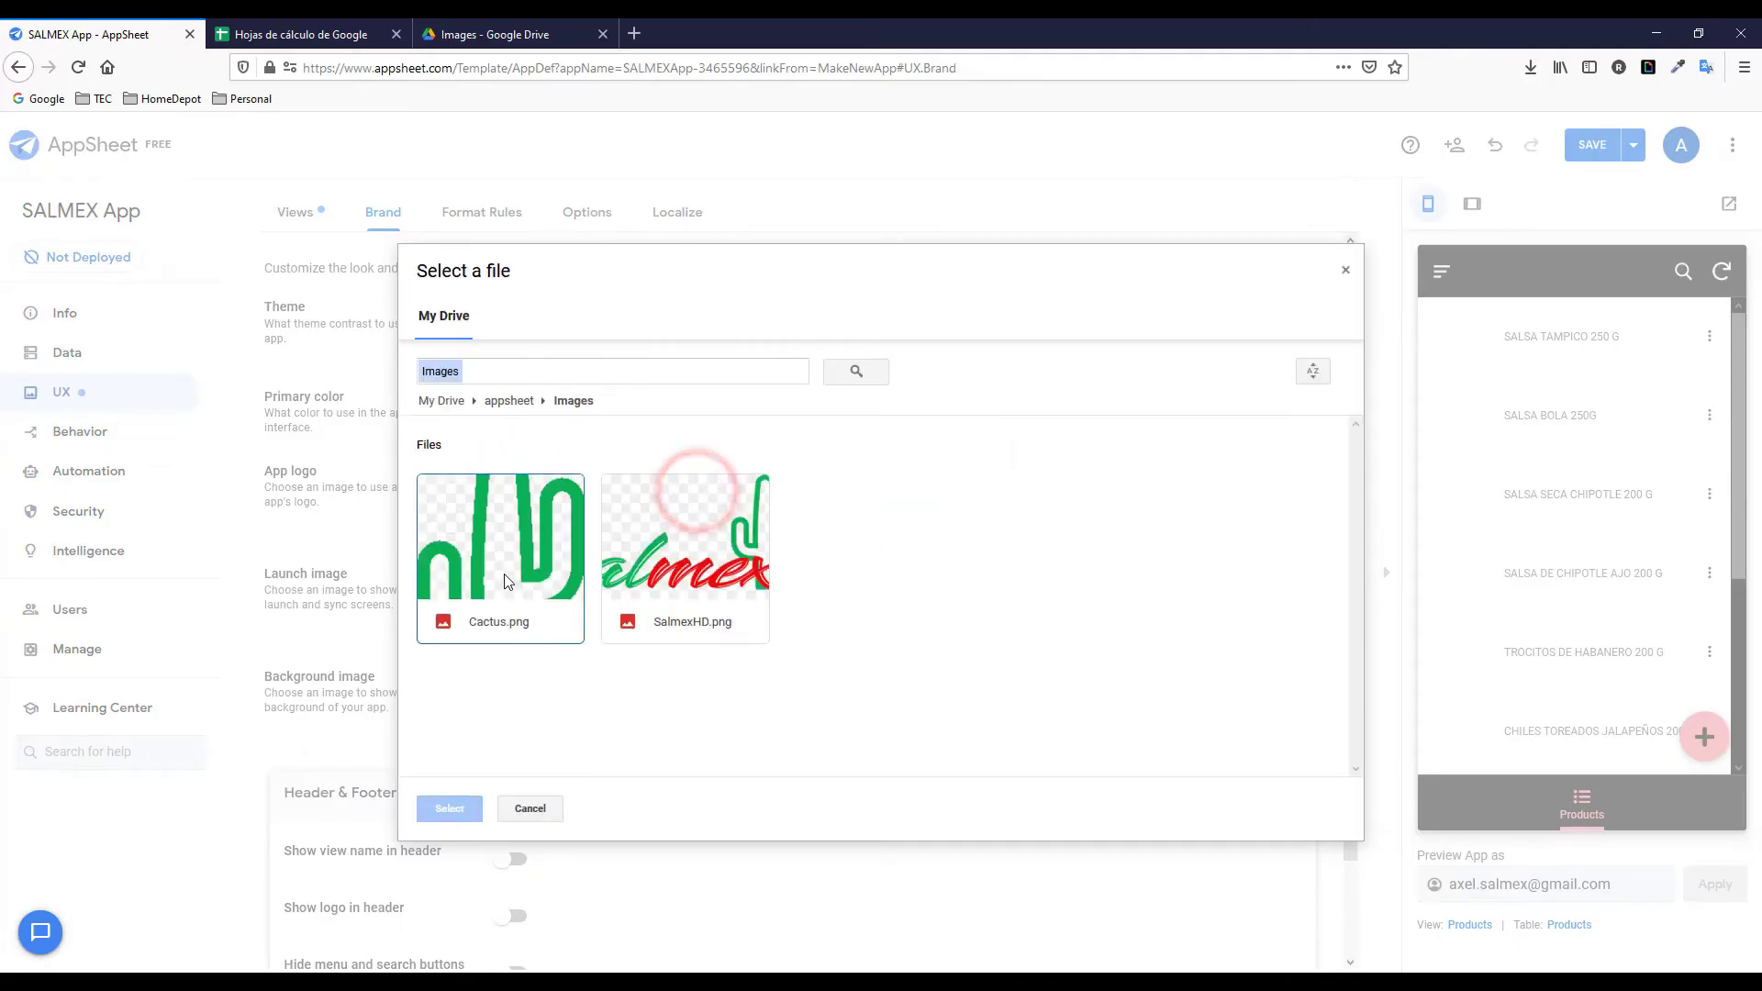
{"action": "left_click", "coordinate": [693, 532]}
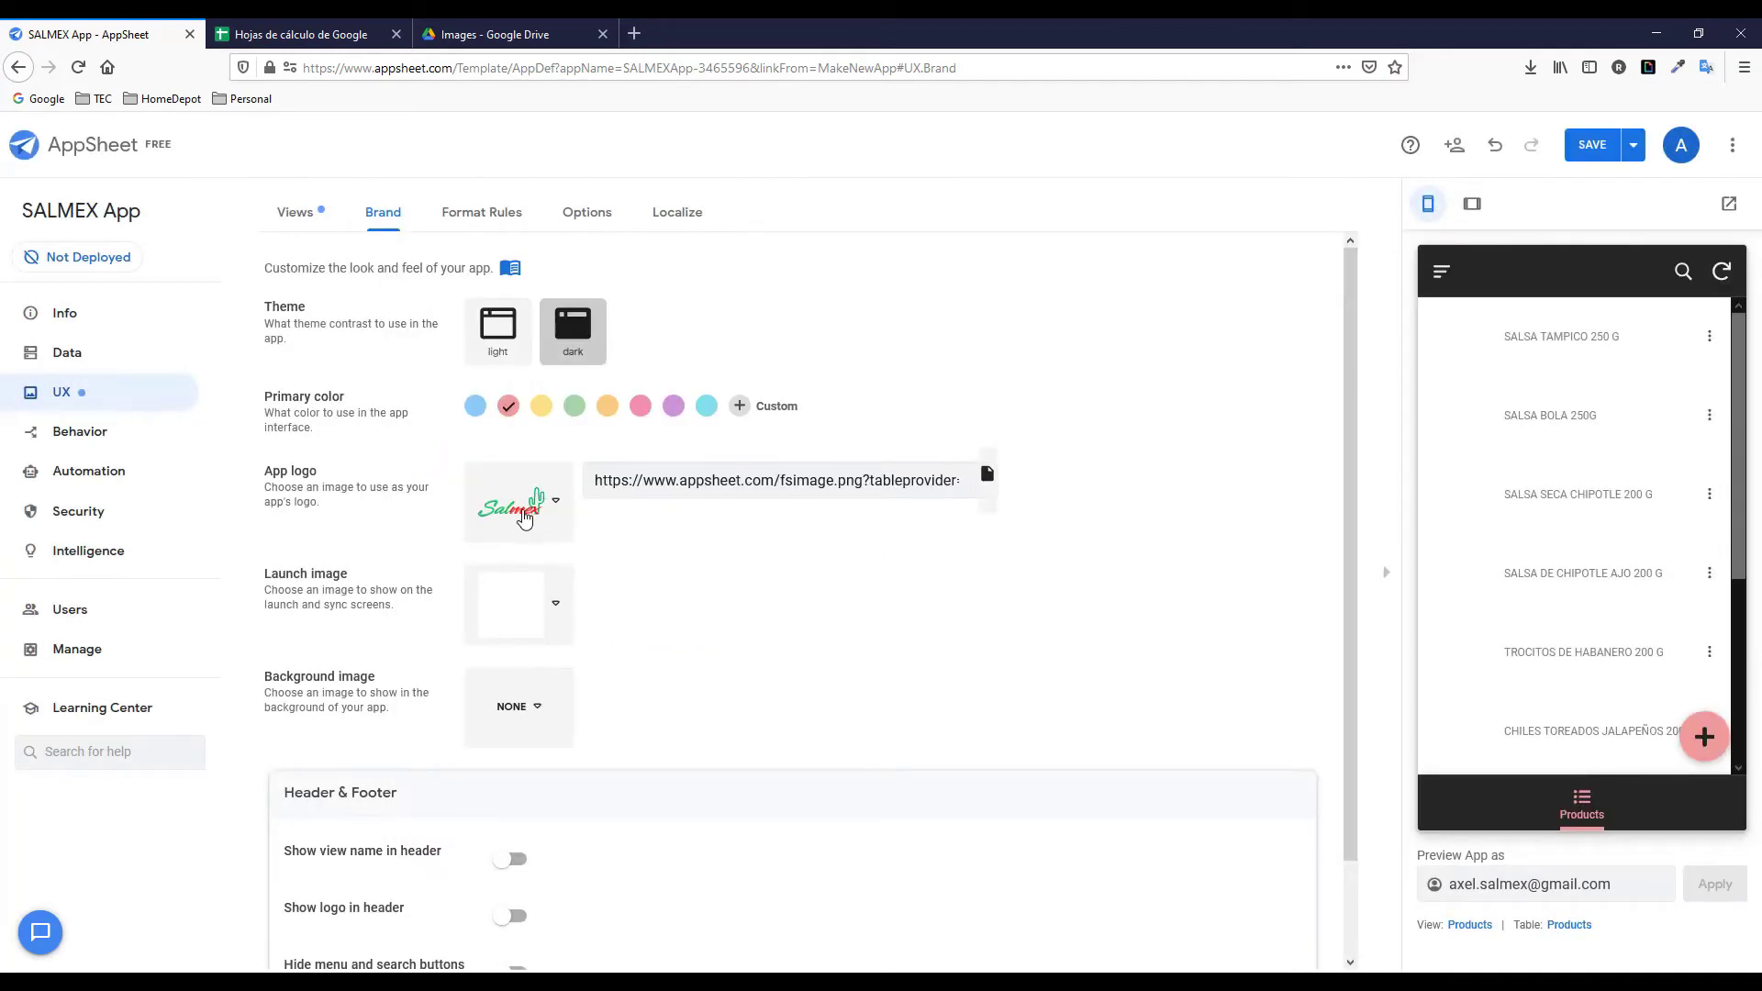
Set the launch image to Cactus.png from the same Drive Images folder.
{"action": "left_click", "coordinate": [555, 610]}
{"action": "left_click", "coordinate": [534, 761]}
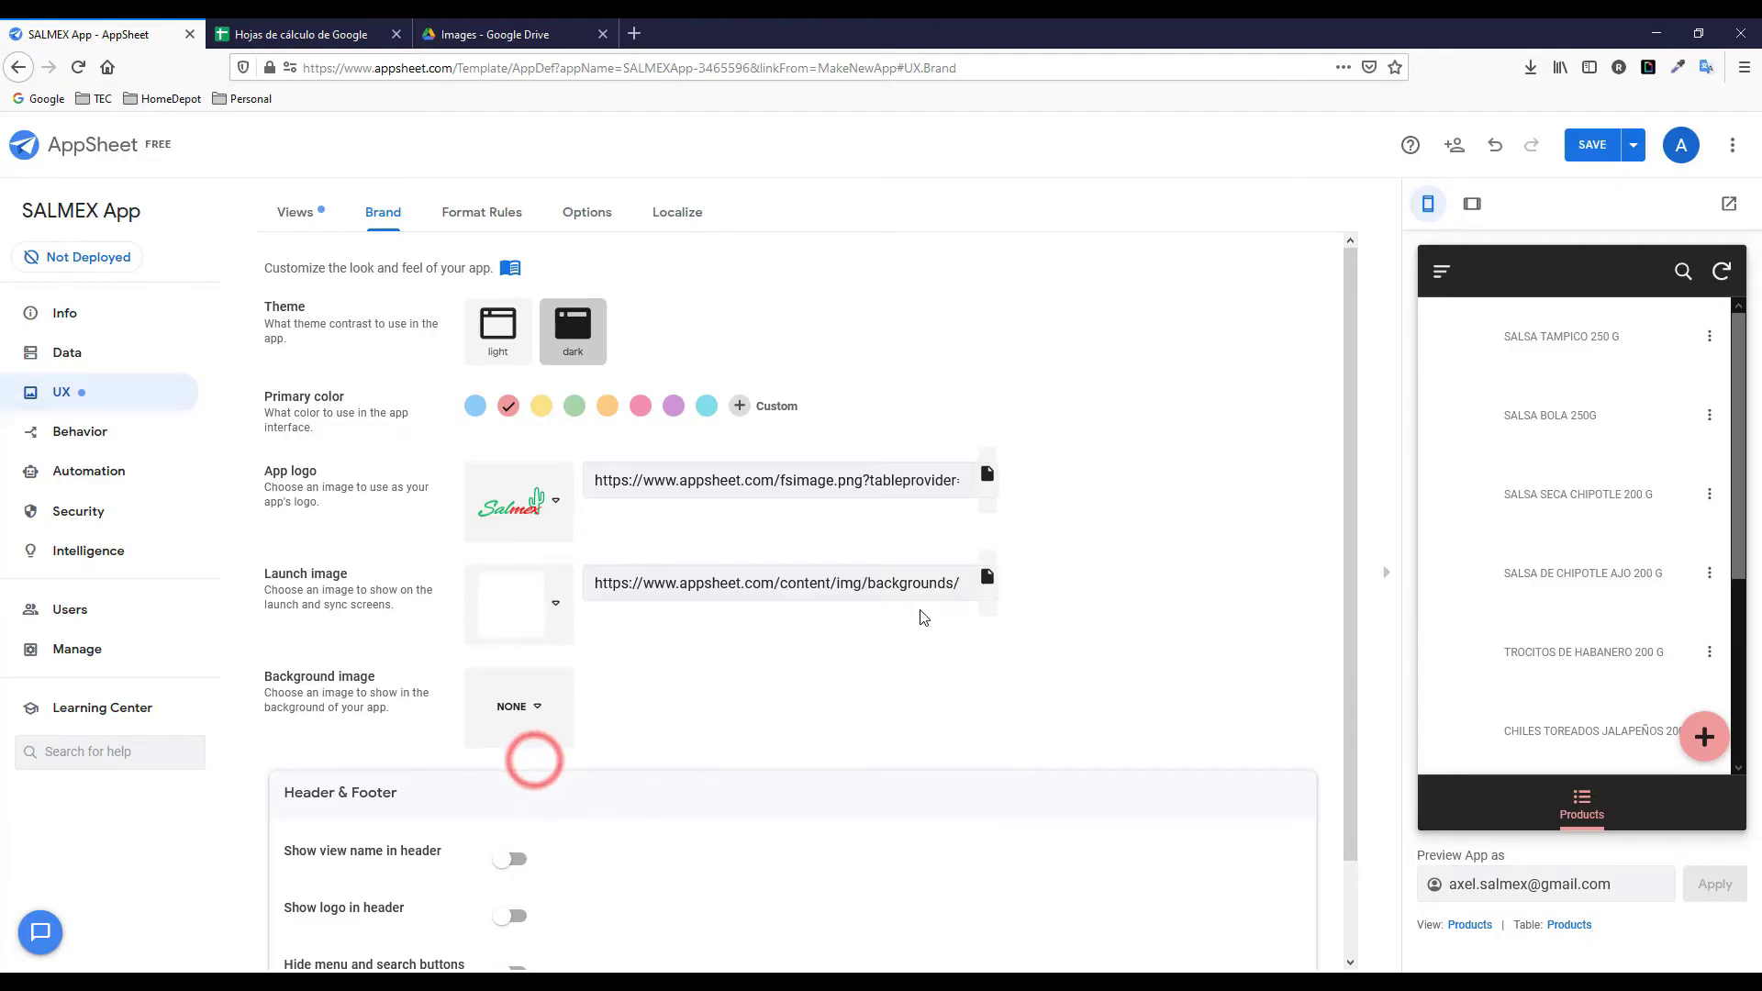
{"action": "left_click", "coordinate": [987, 576]}
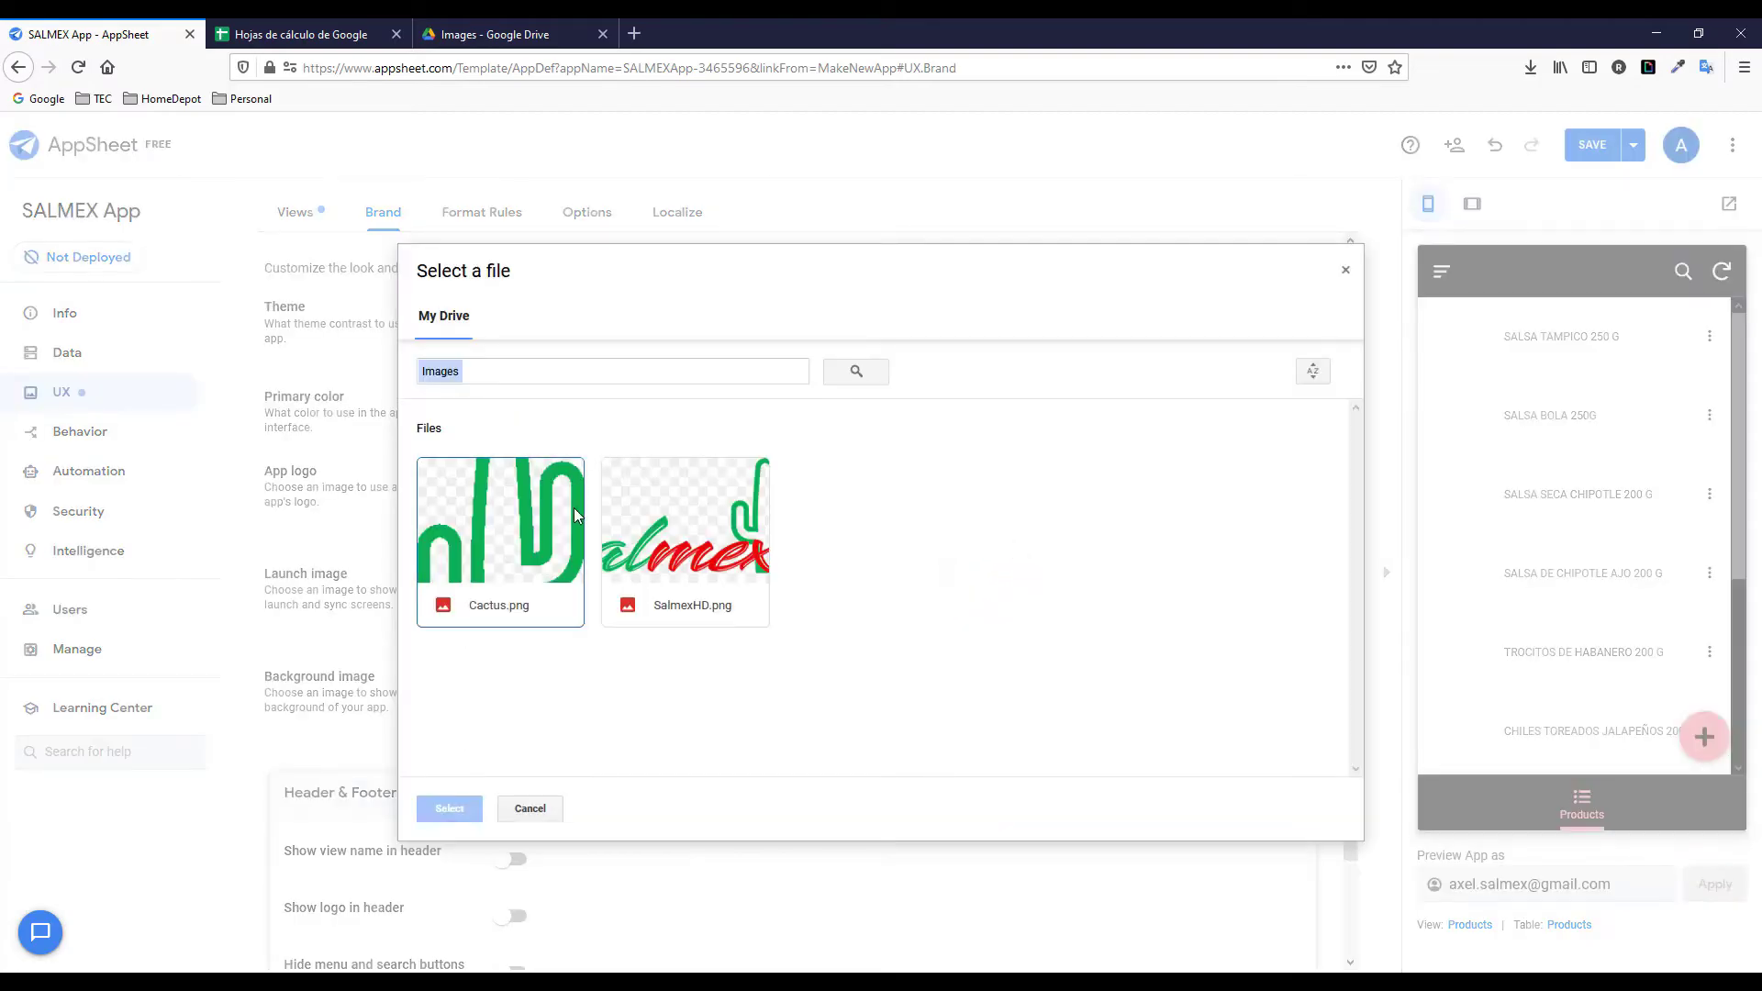
{"action": "left_click", "coordinate": [512, 537]}
{"action": "left_click", "coordinate": [462, 812]}
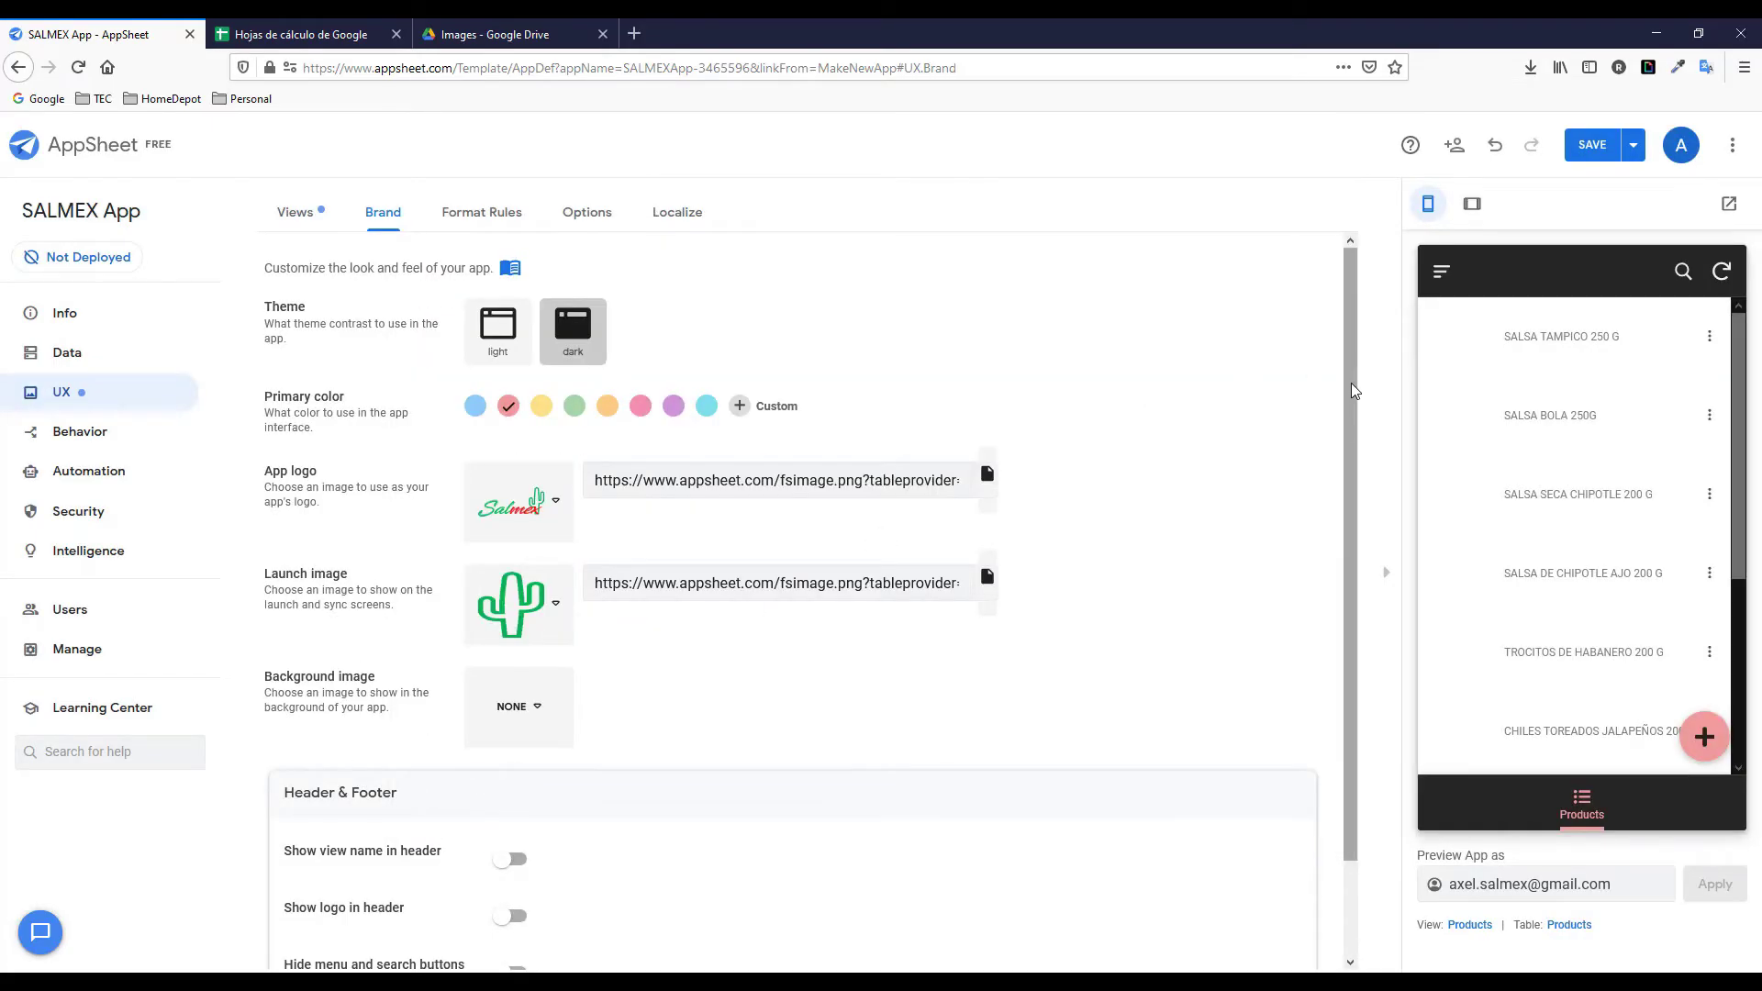
{"action": "scroll", "coordinate": [1351, 390], "scroll_direction": "down", "scroll_amount": 1}
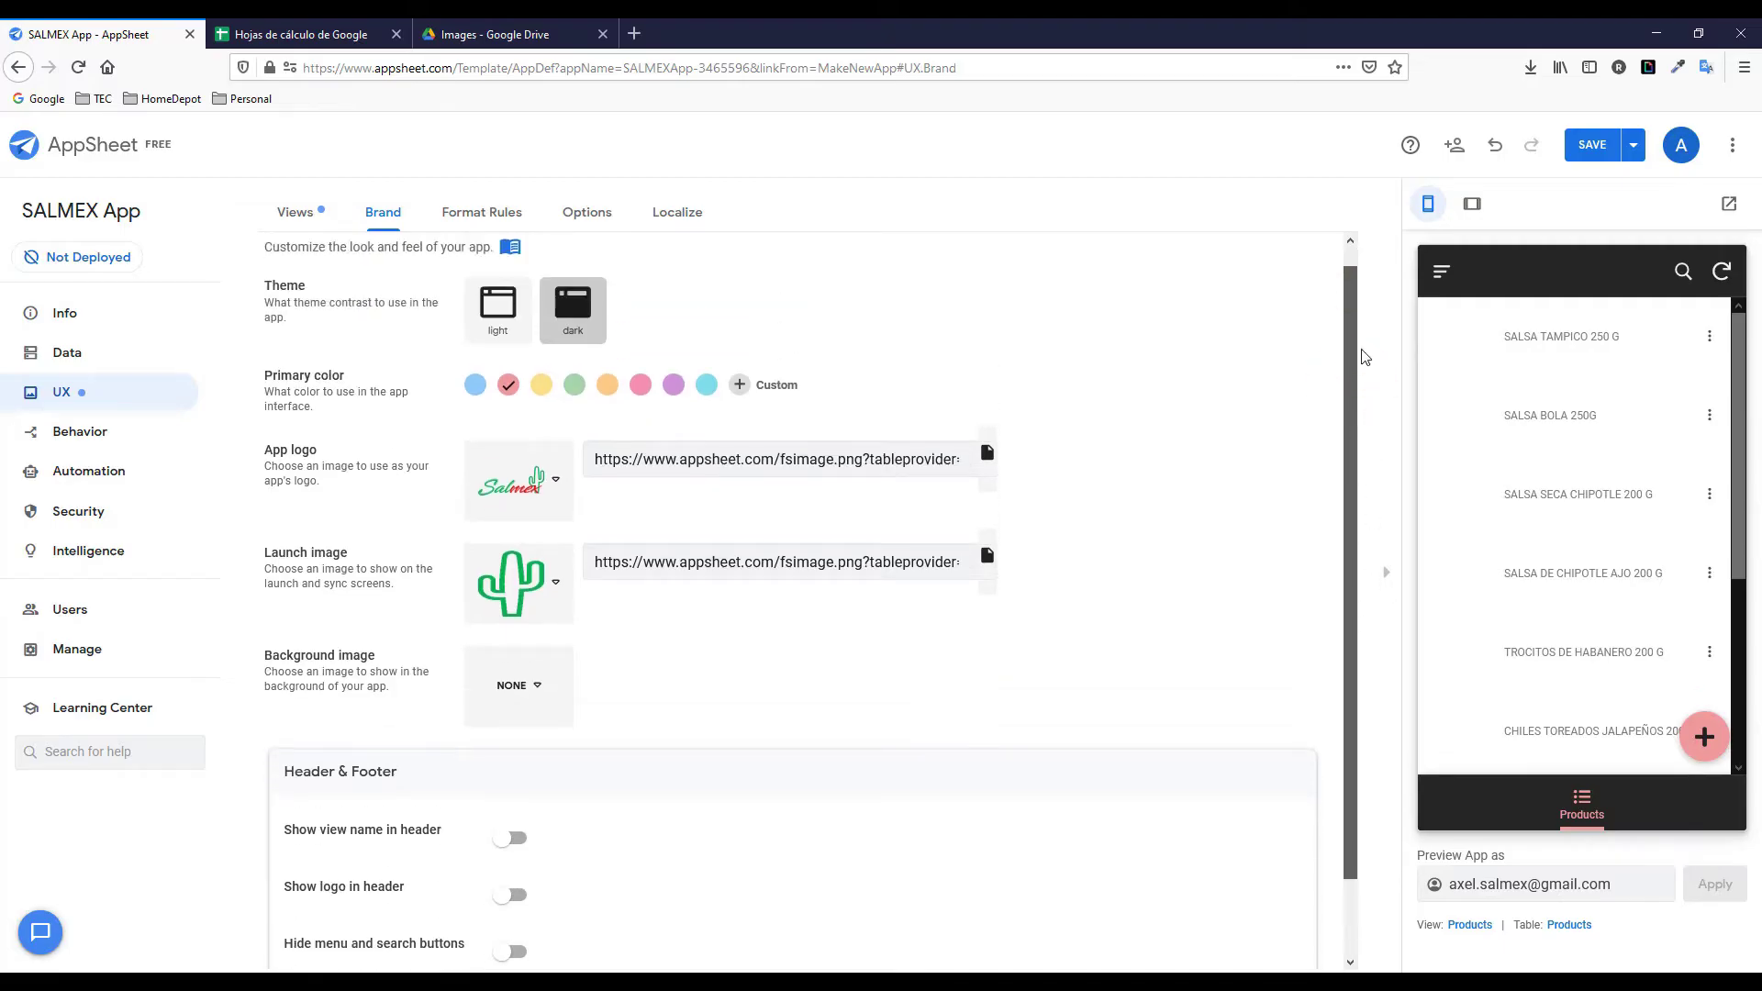
{"action": "scroll", "coordinate": [1362, 357], "scroll_direction": "up", "scroll_amount": 1}
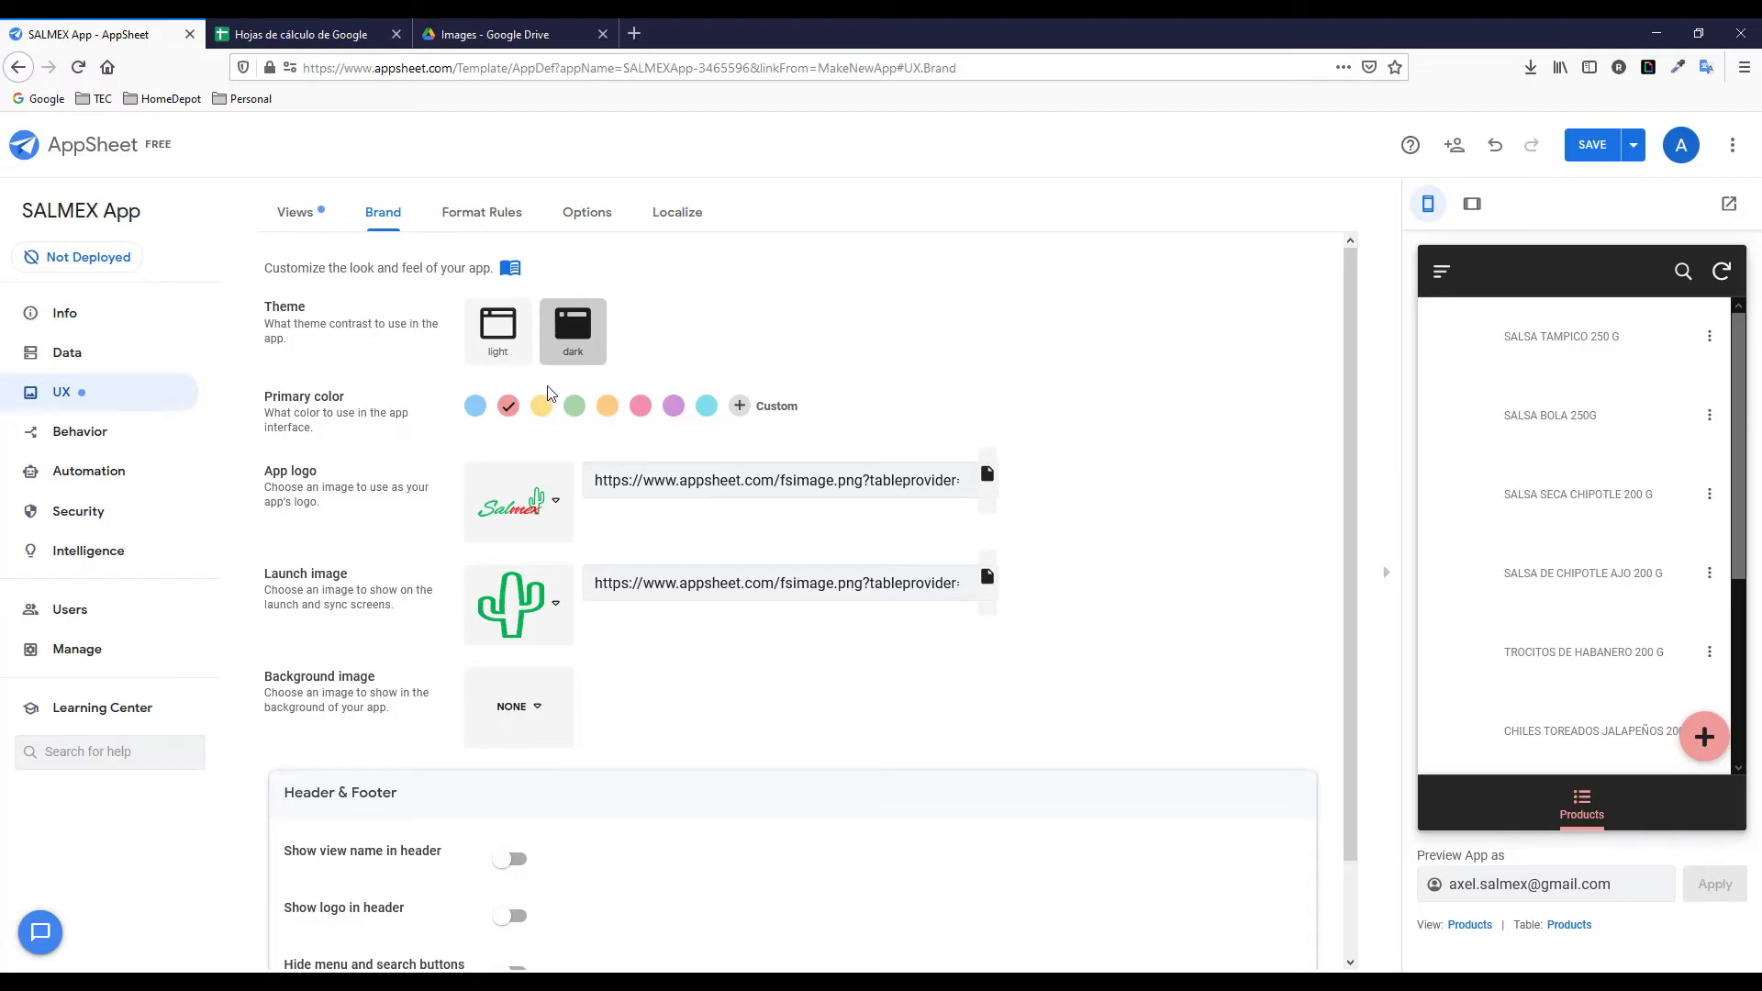
{"action": "left_click", "coordinate": [312, 220]}
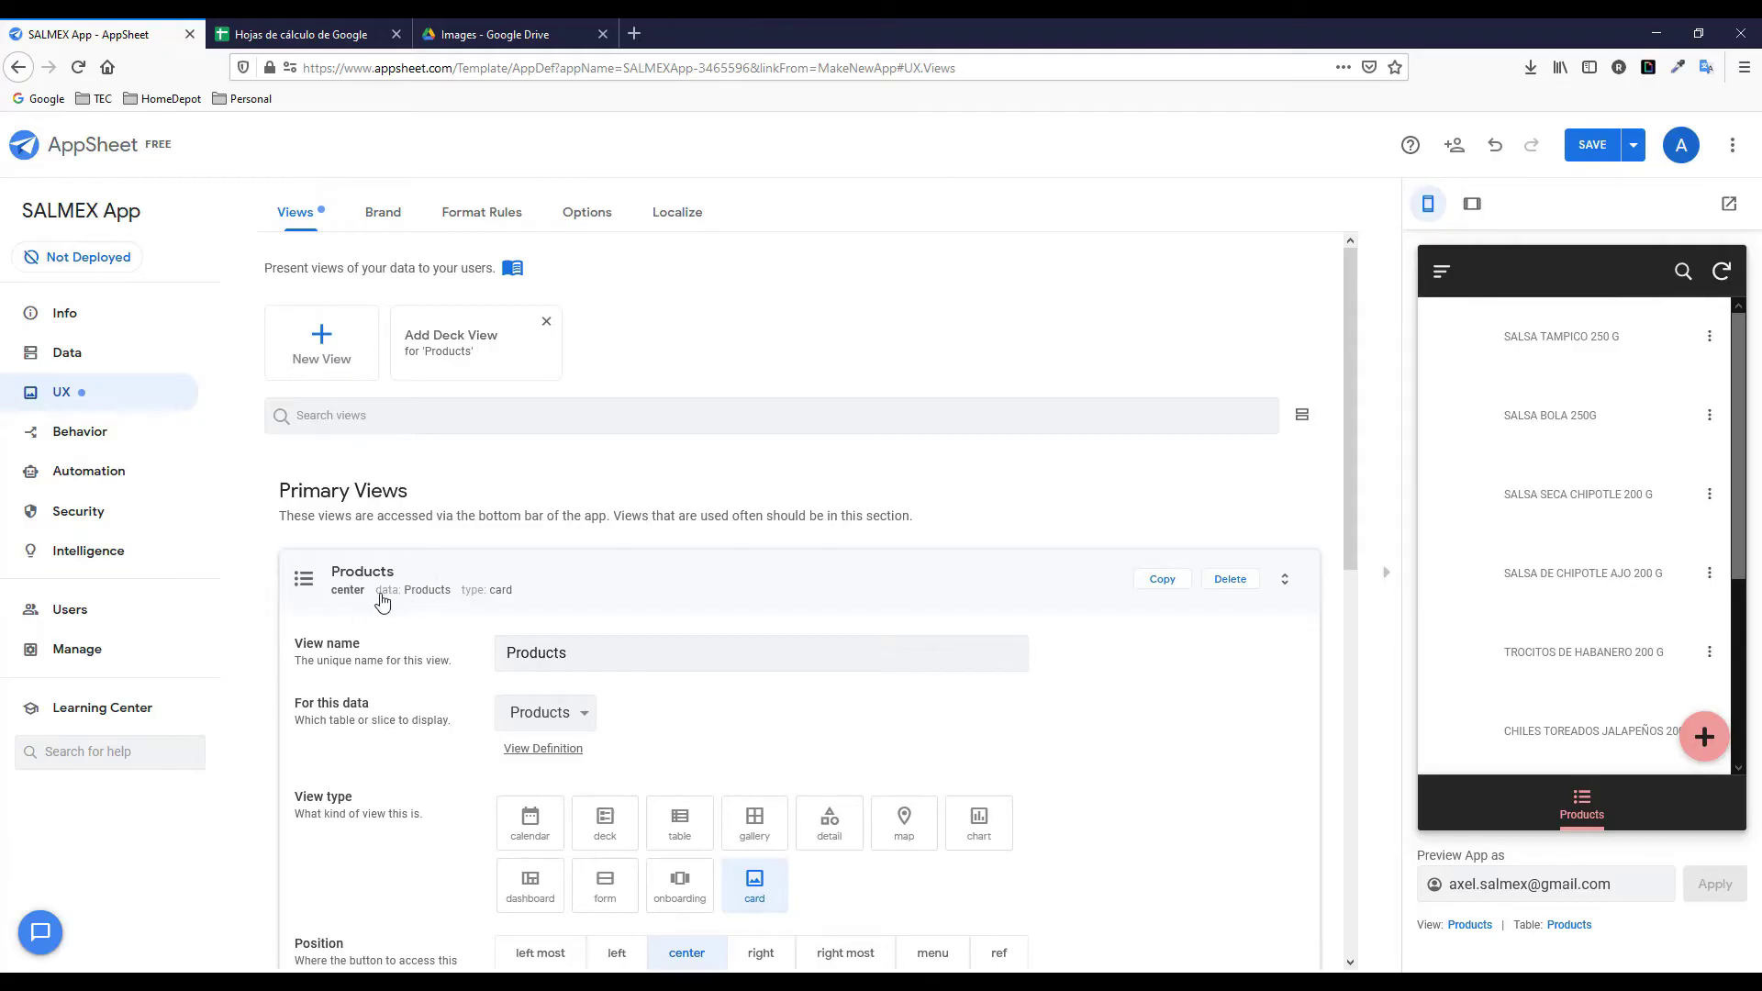
Check the DBSalmex spreadsheet in Google Sheets, then return to the AppSheet editor.
{"action": "left_click", "coordinate": [253, 34]}
{"action": "left_click", "coordinate": [449, 500]}
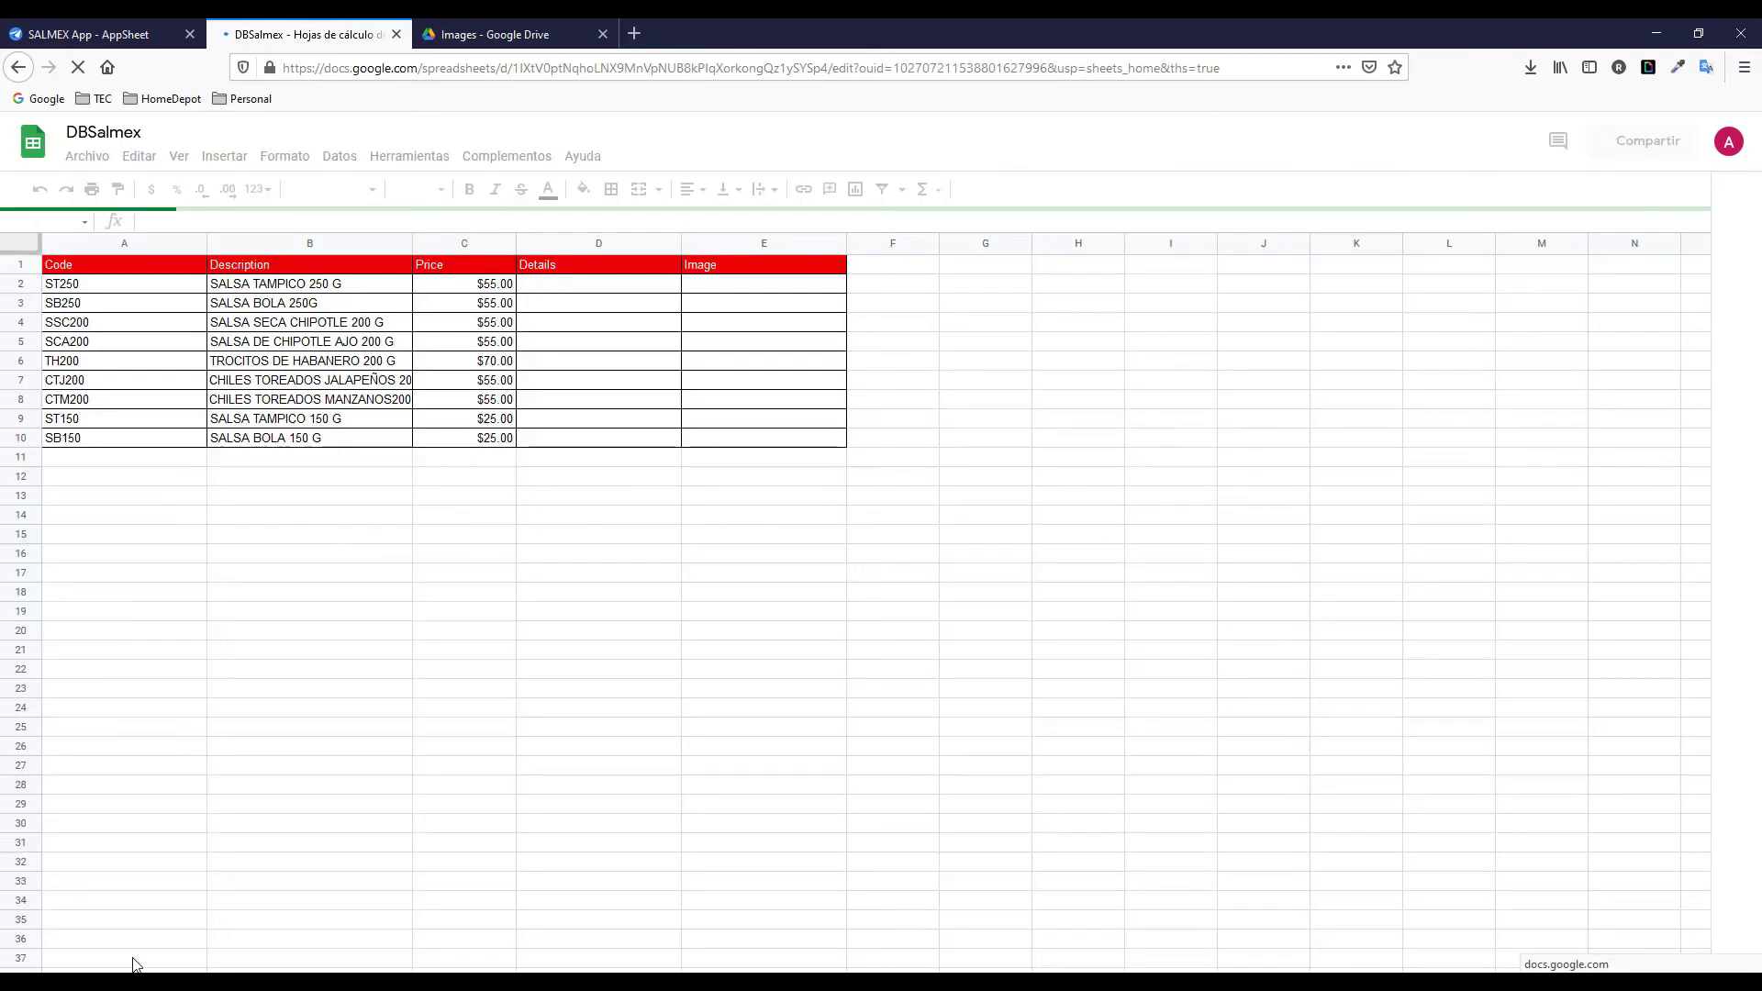
{"action": "left_click", "coordinate": [91, 34]}
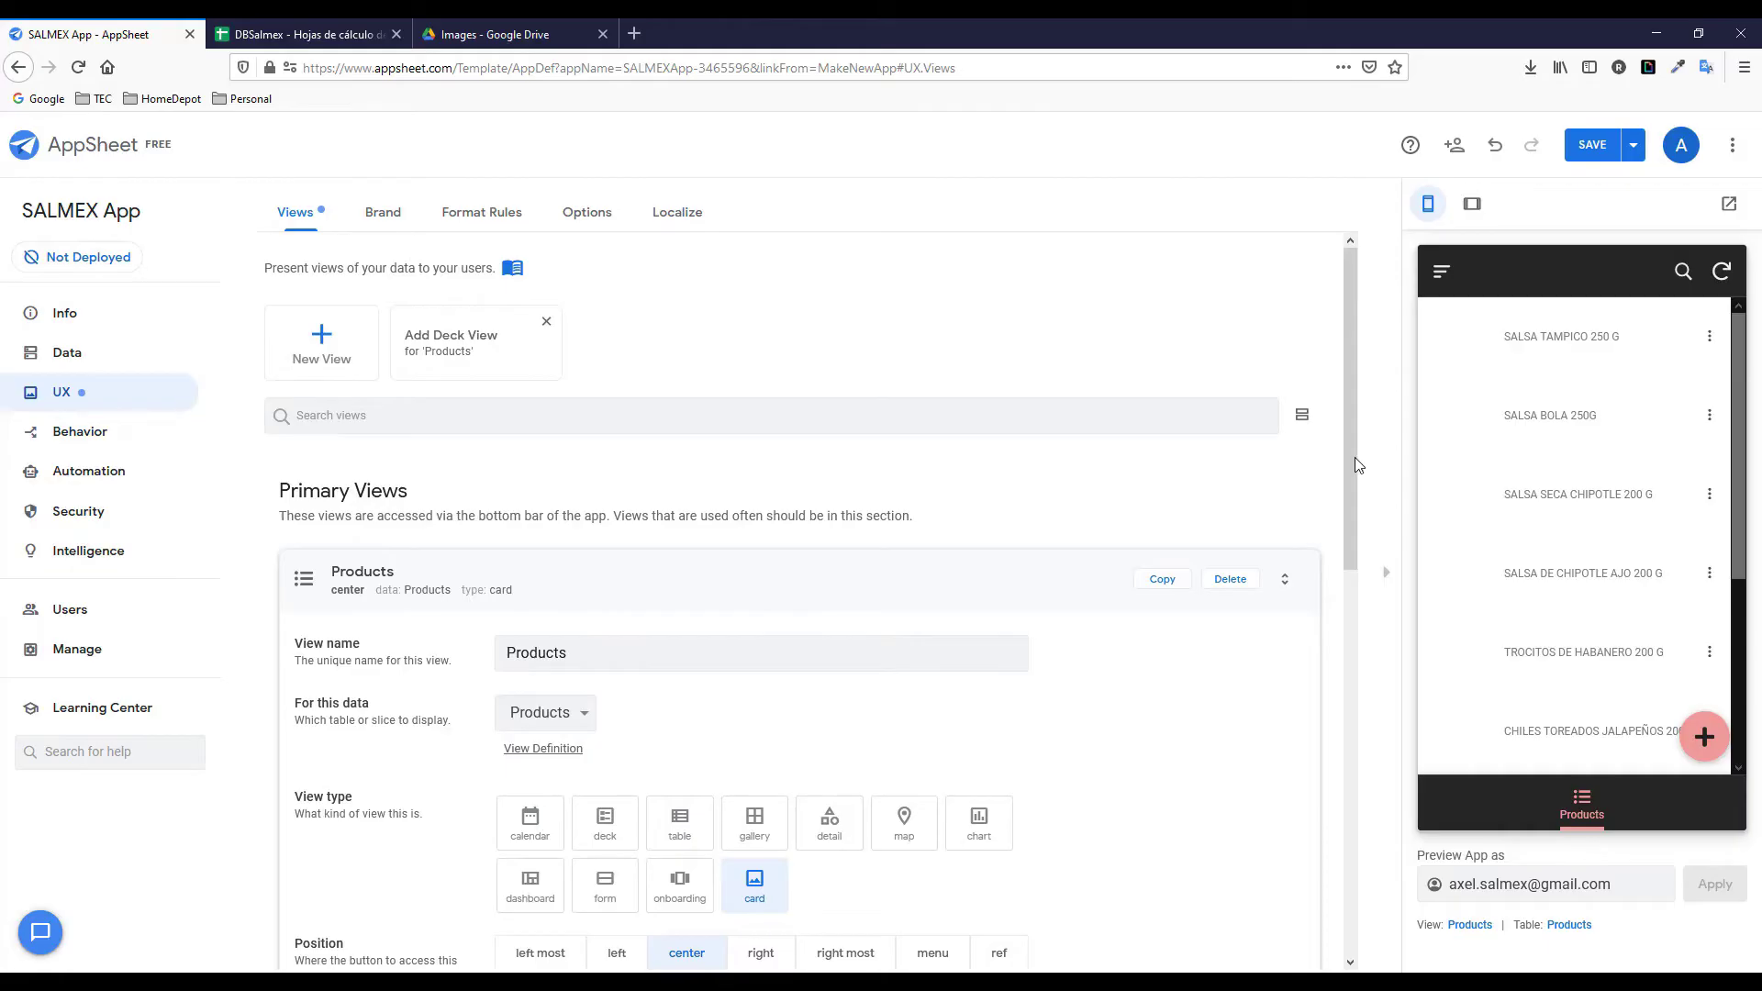
Try onboarding, dashboard and gallery view types for Products, settling on deck.
{"action": "left_click_drag", "start_coordinate": [1352, 452], "coordinate": [1361, 595]}
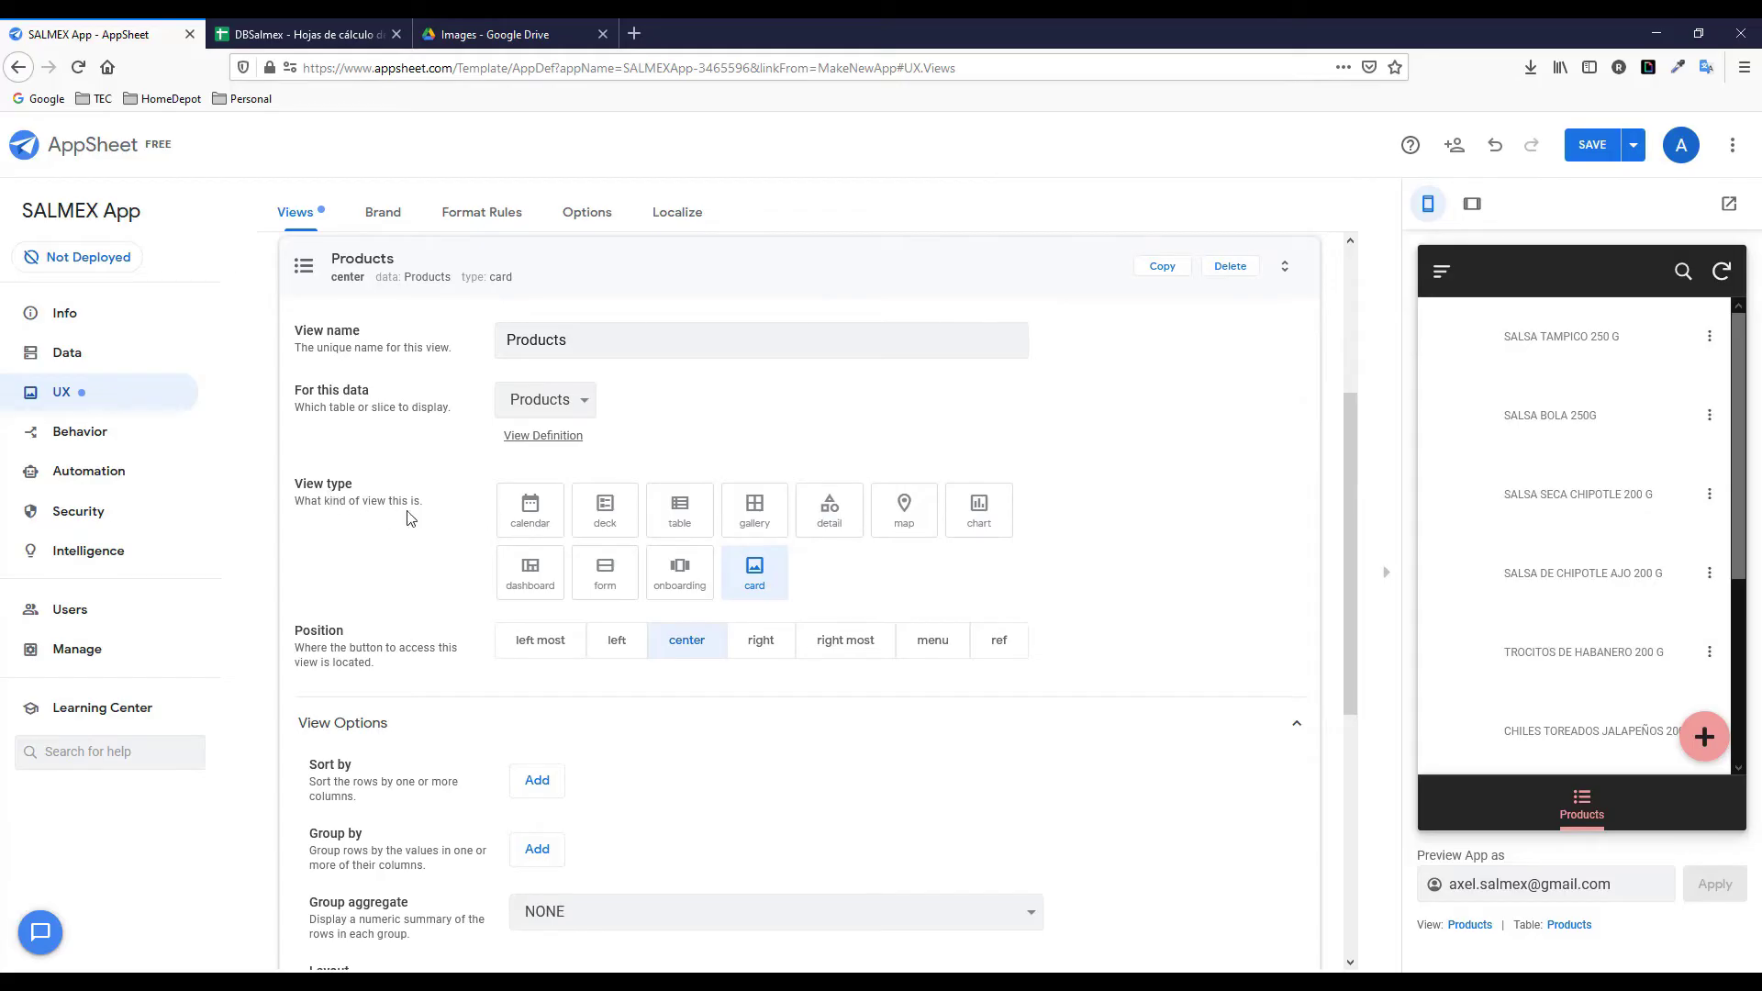
{"action": "left_click", "coordinate": [681, 584]}
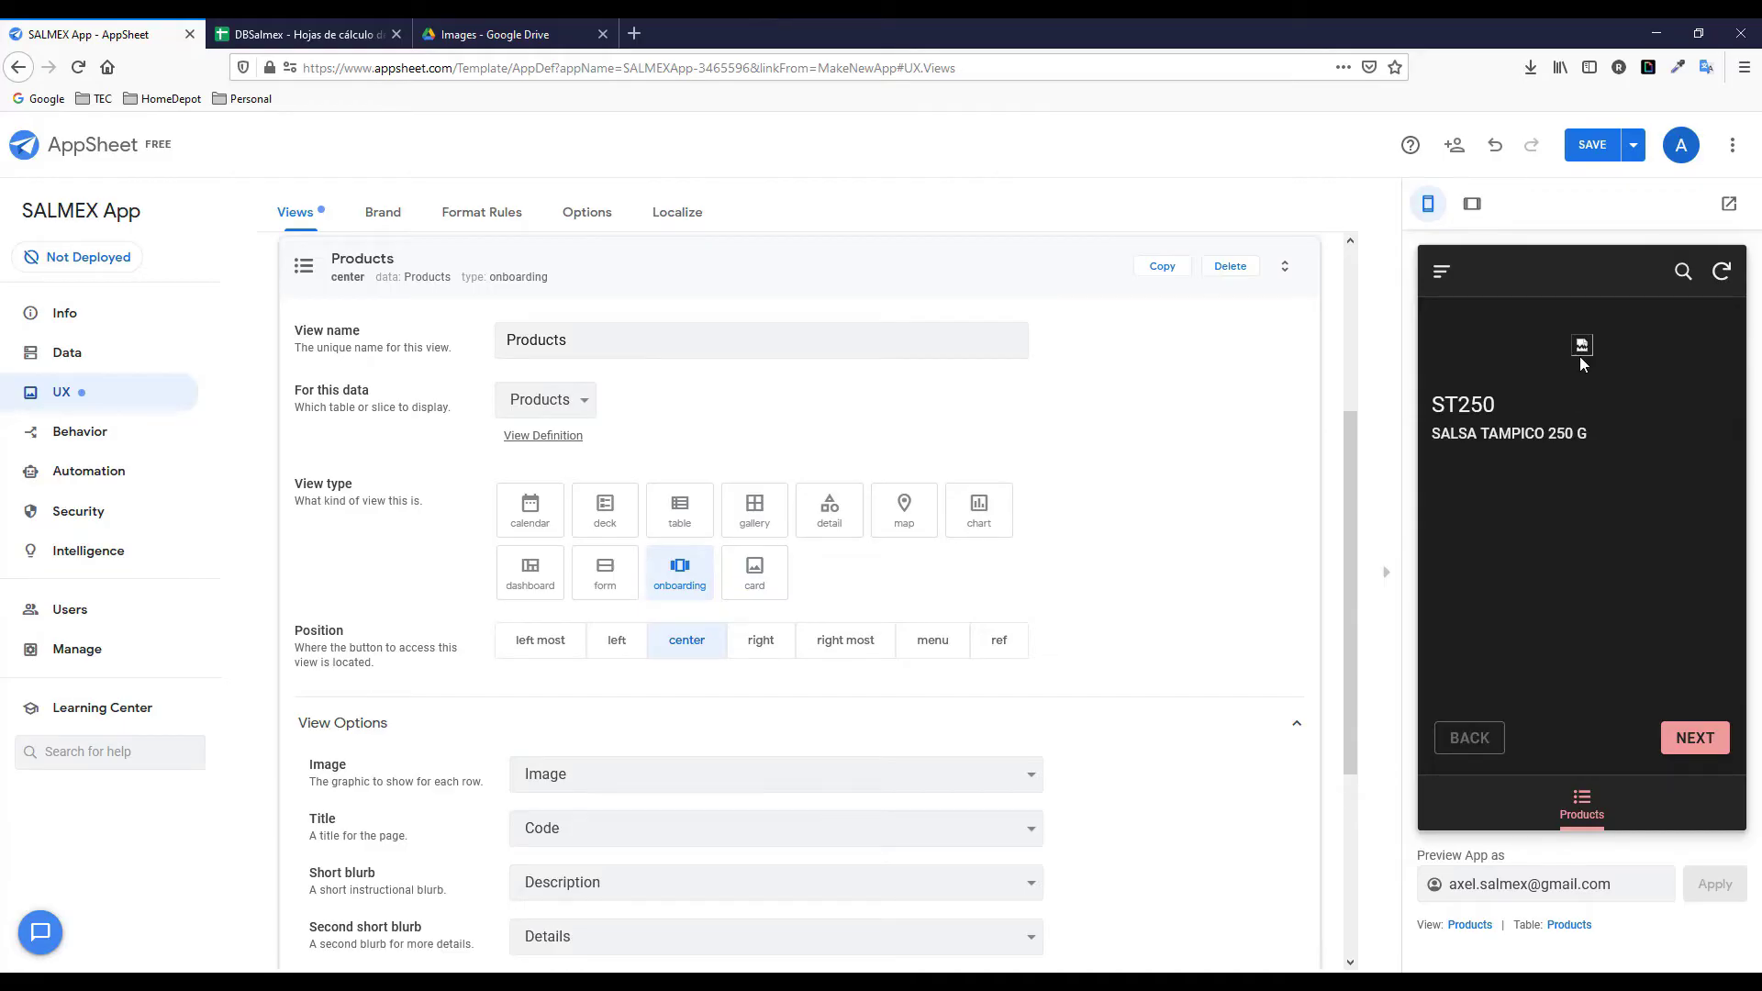
{"action": "left_click", "coordinate": [537, 576]}
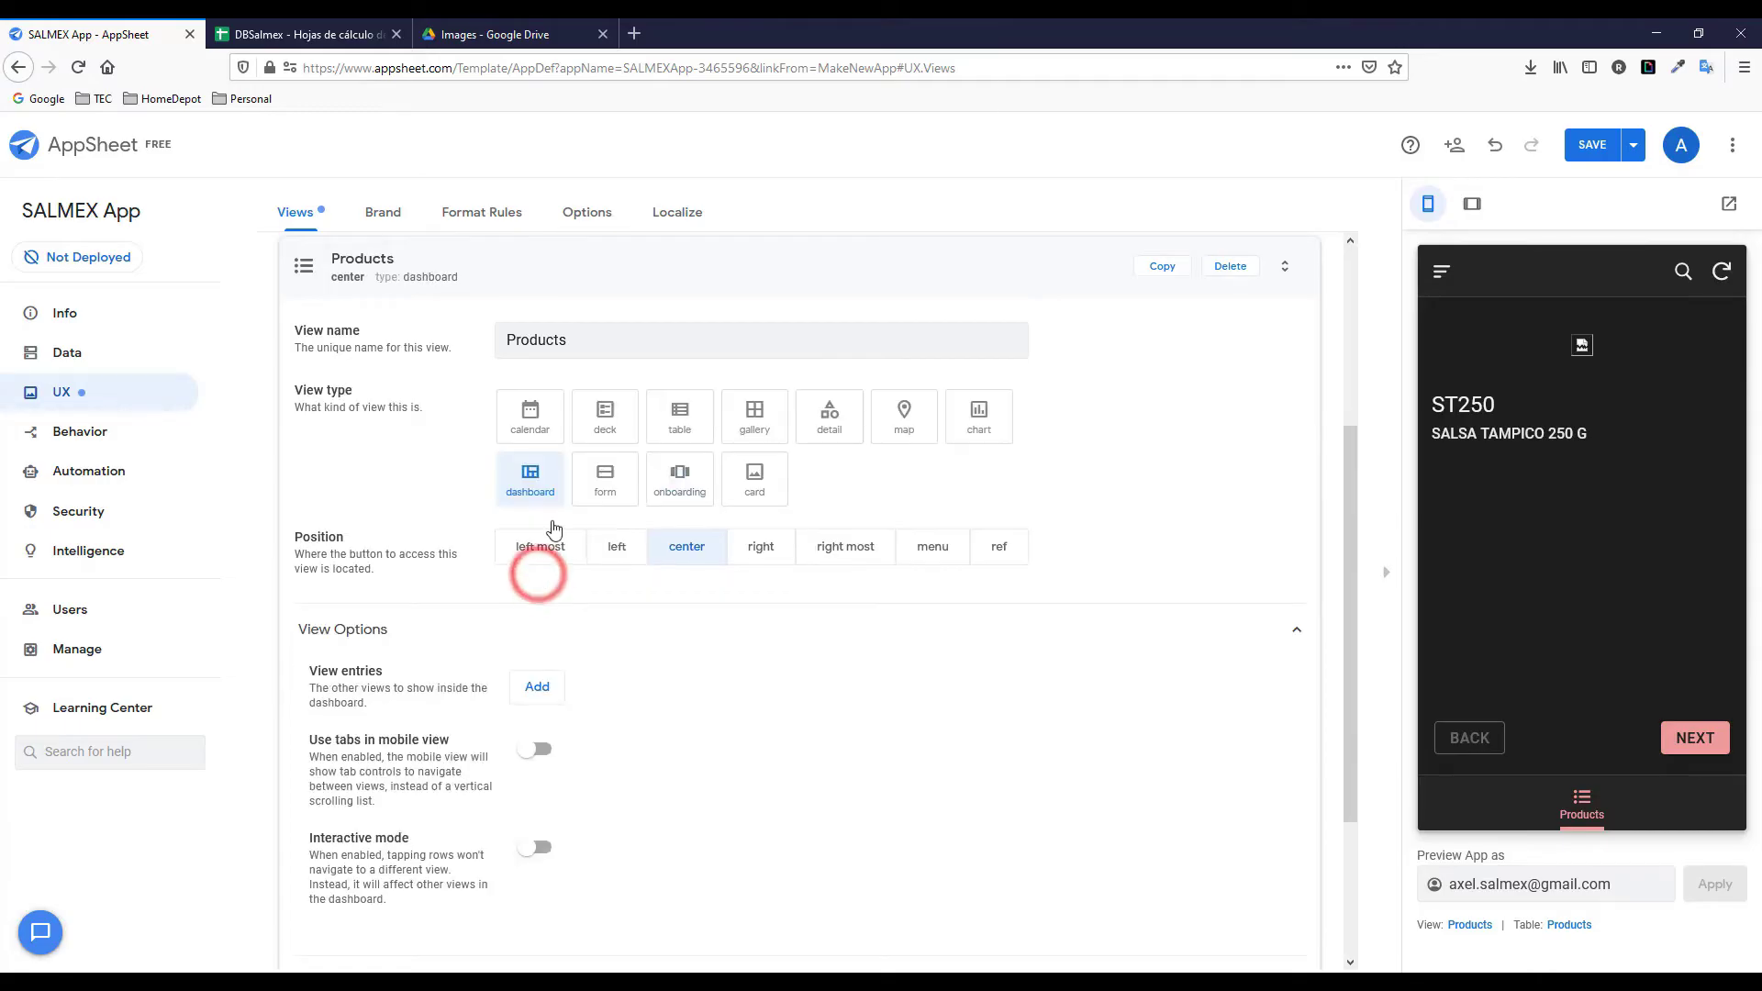
{"action": "left_click", "coordinate": [736, 424]}
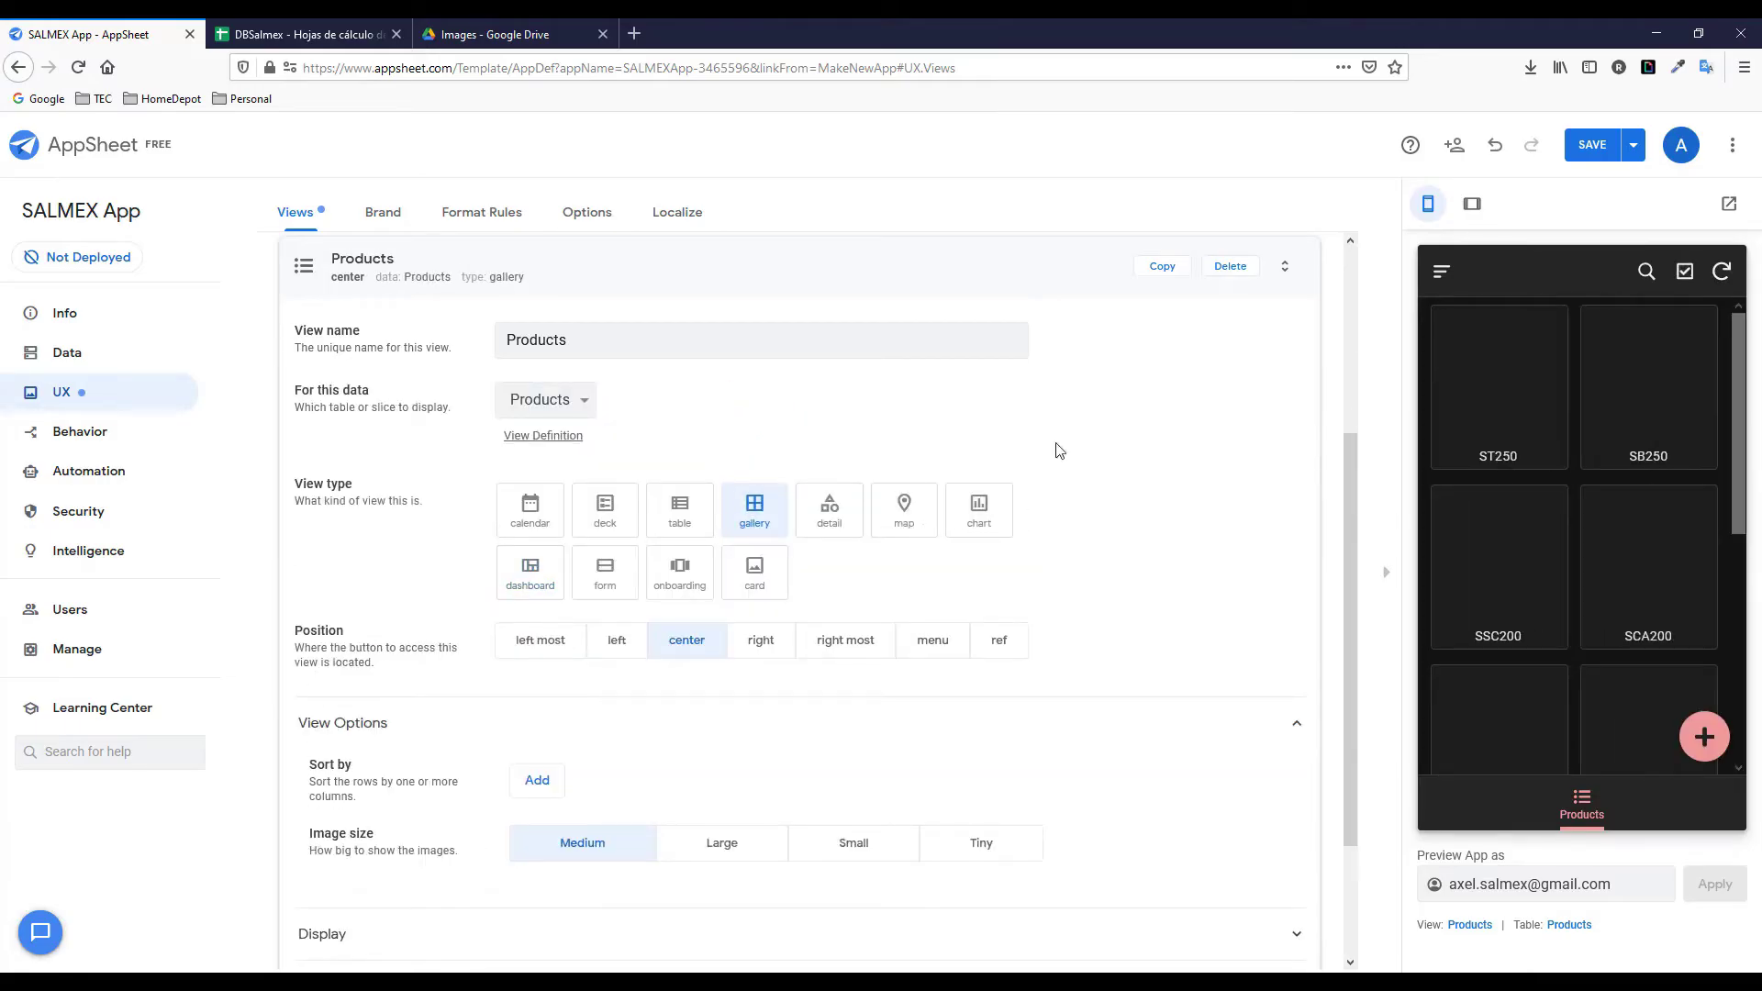
{"action": "left_click", "coordinate": [611, 524]}
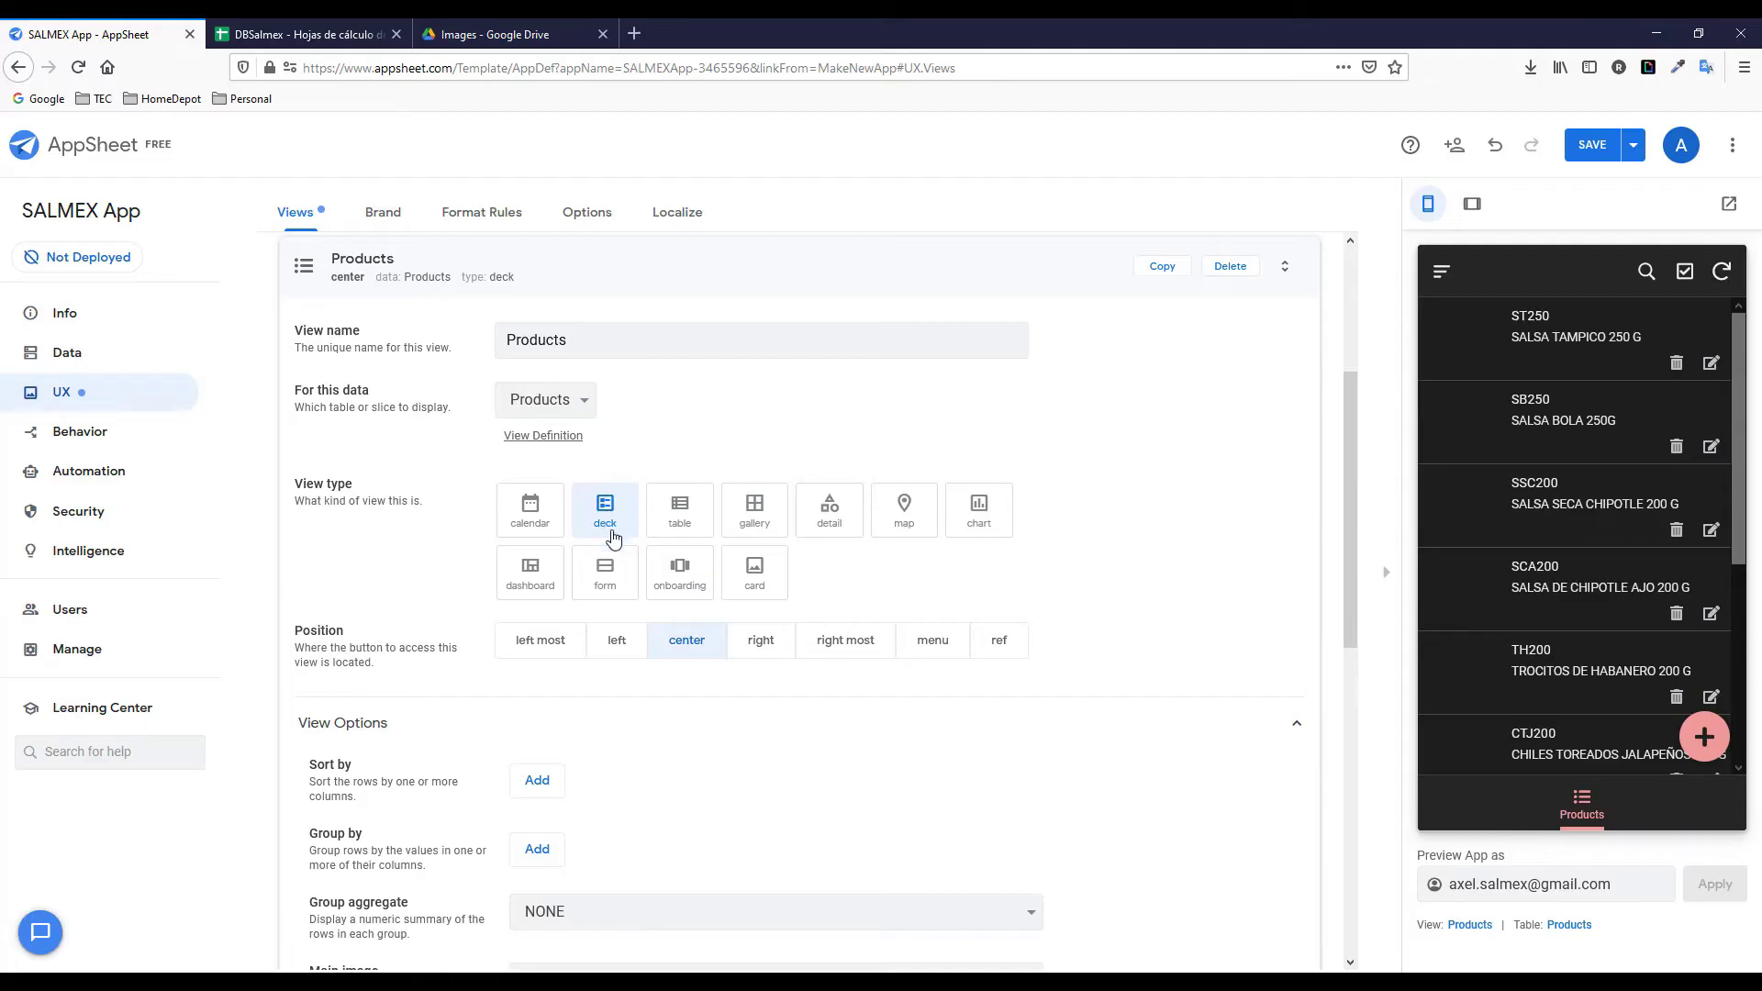
{"action": "left_click_drag", "start_coordinate": [1352, 454], "coordinate": [1359, 598]}
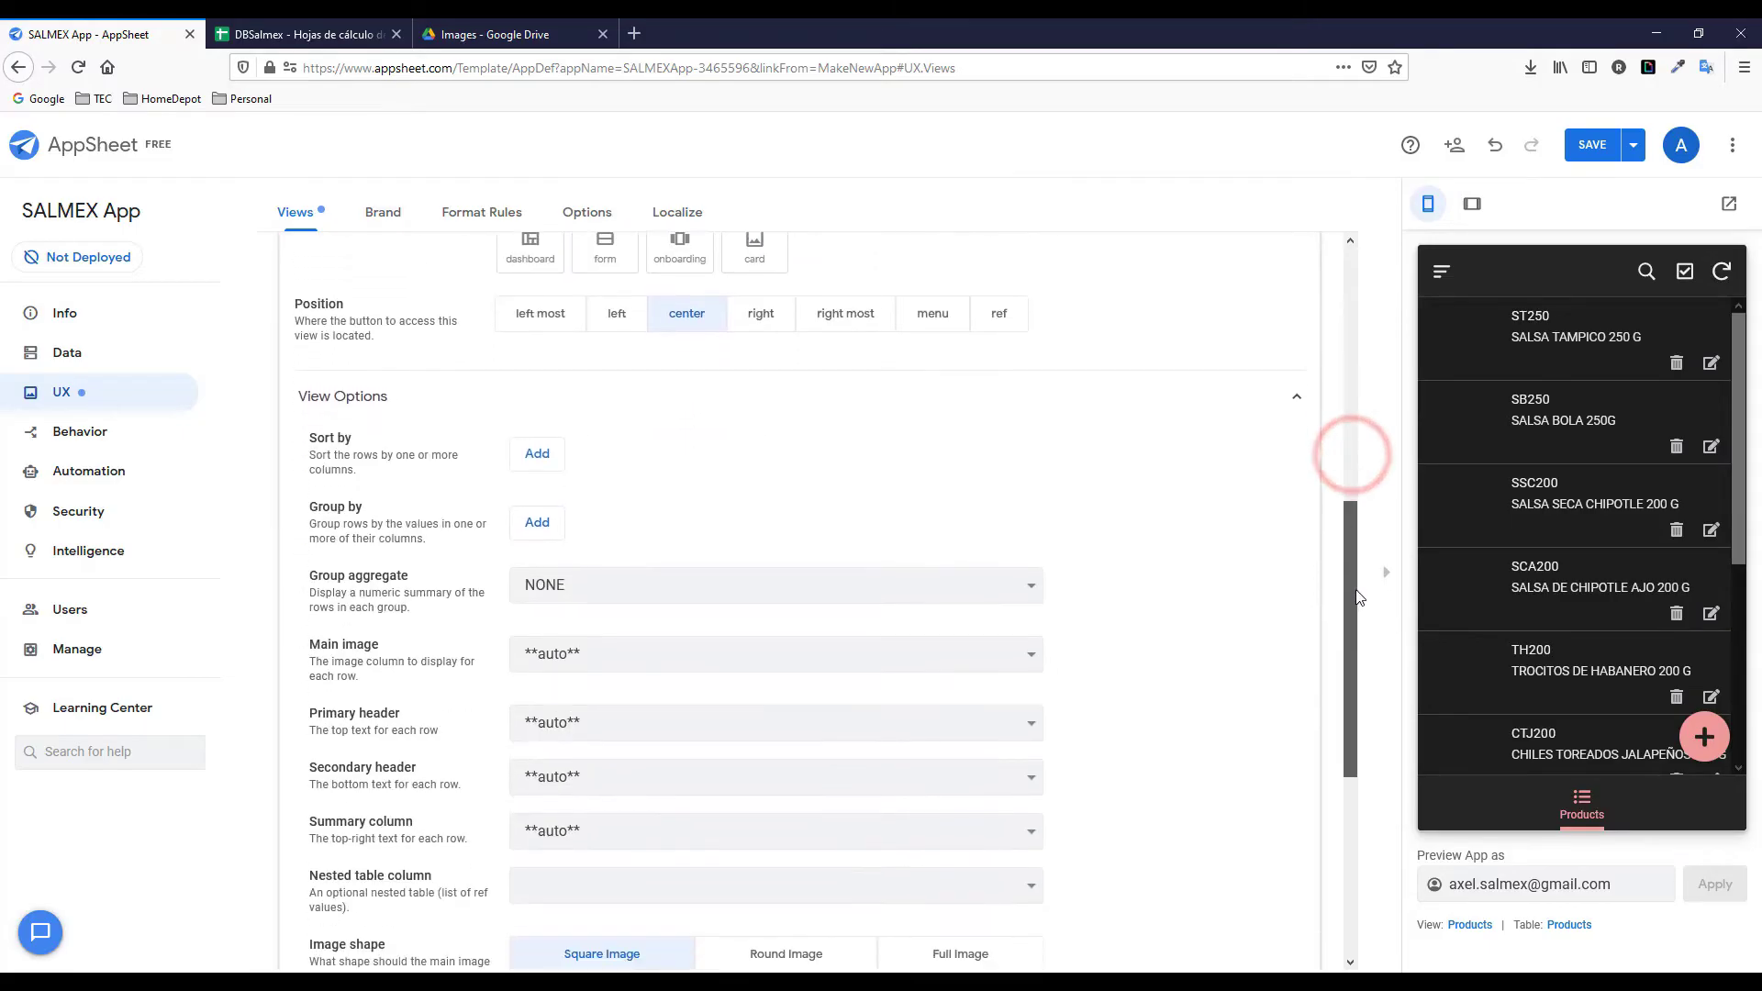
Add a sort rule on Code in ascending order for the Products list.
{"action": "left_click", "coordinate": [538, 435]}
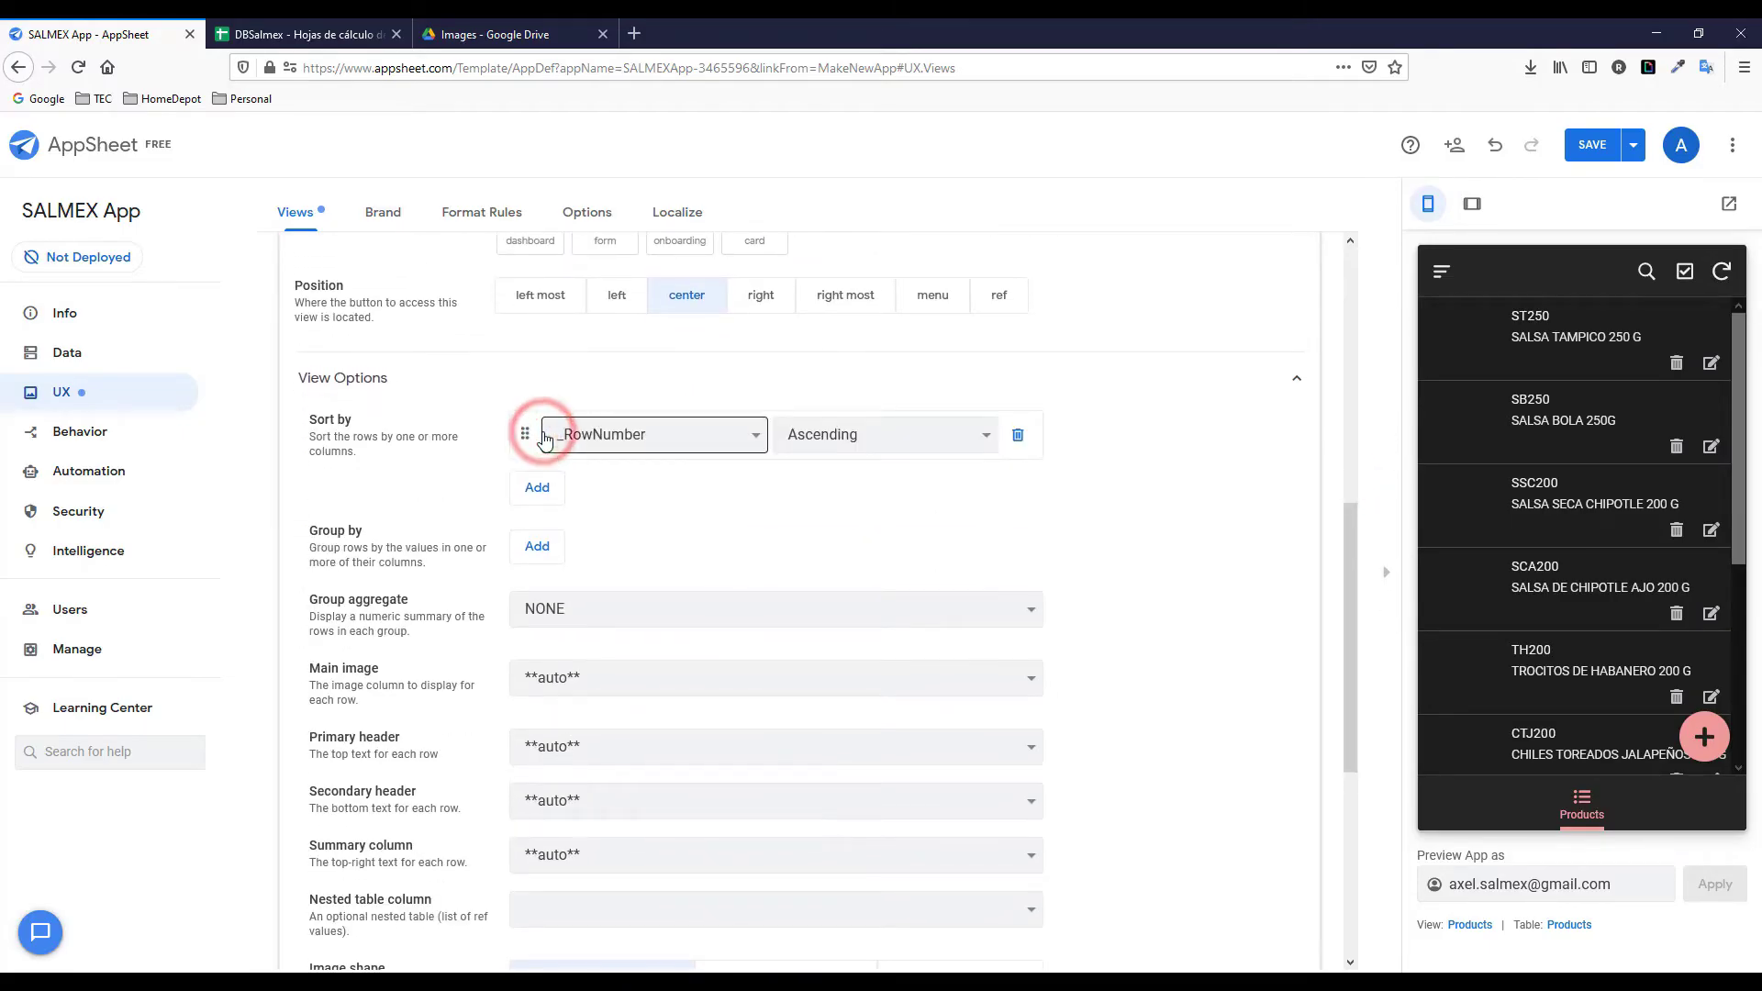
{"action": "left_click", "coordinate": [705, 435]}
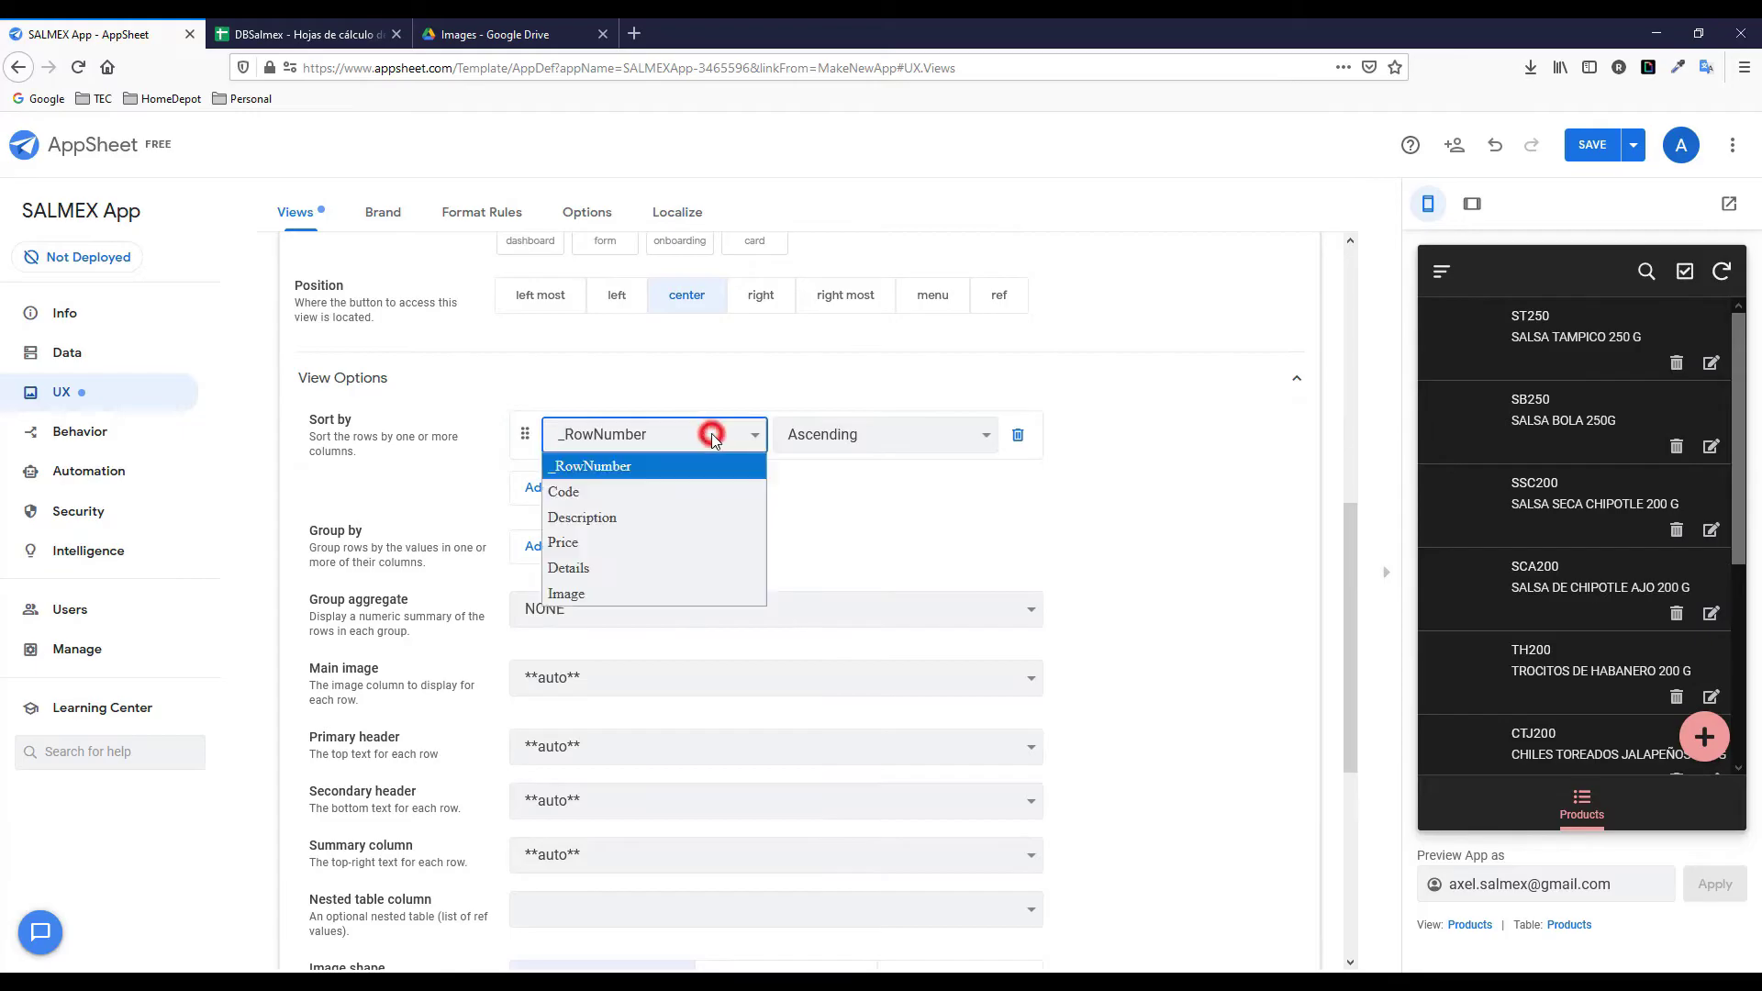
{"action": "left_click", "coordinate": [652, 493]}
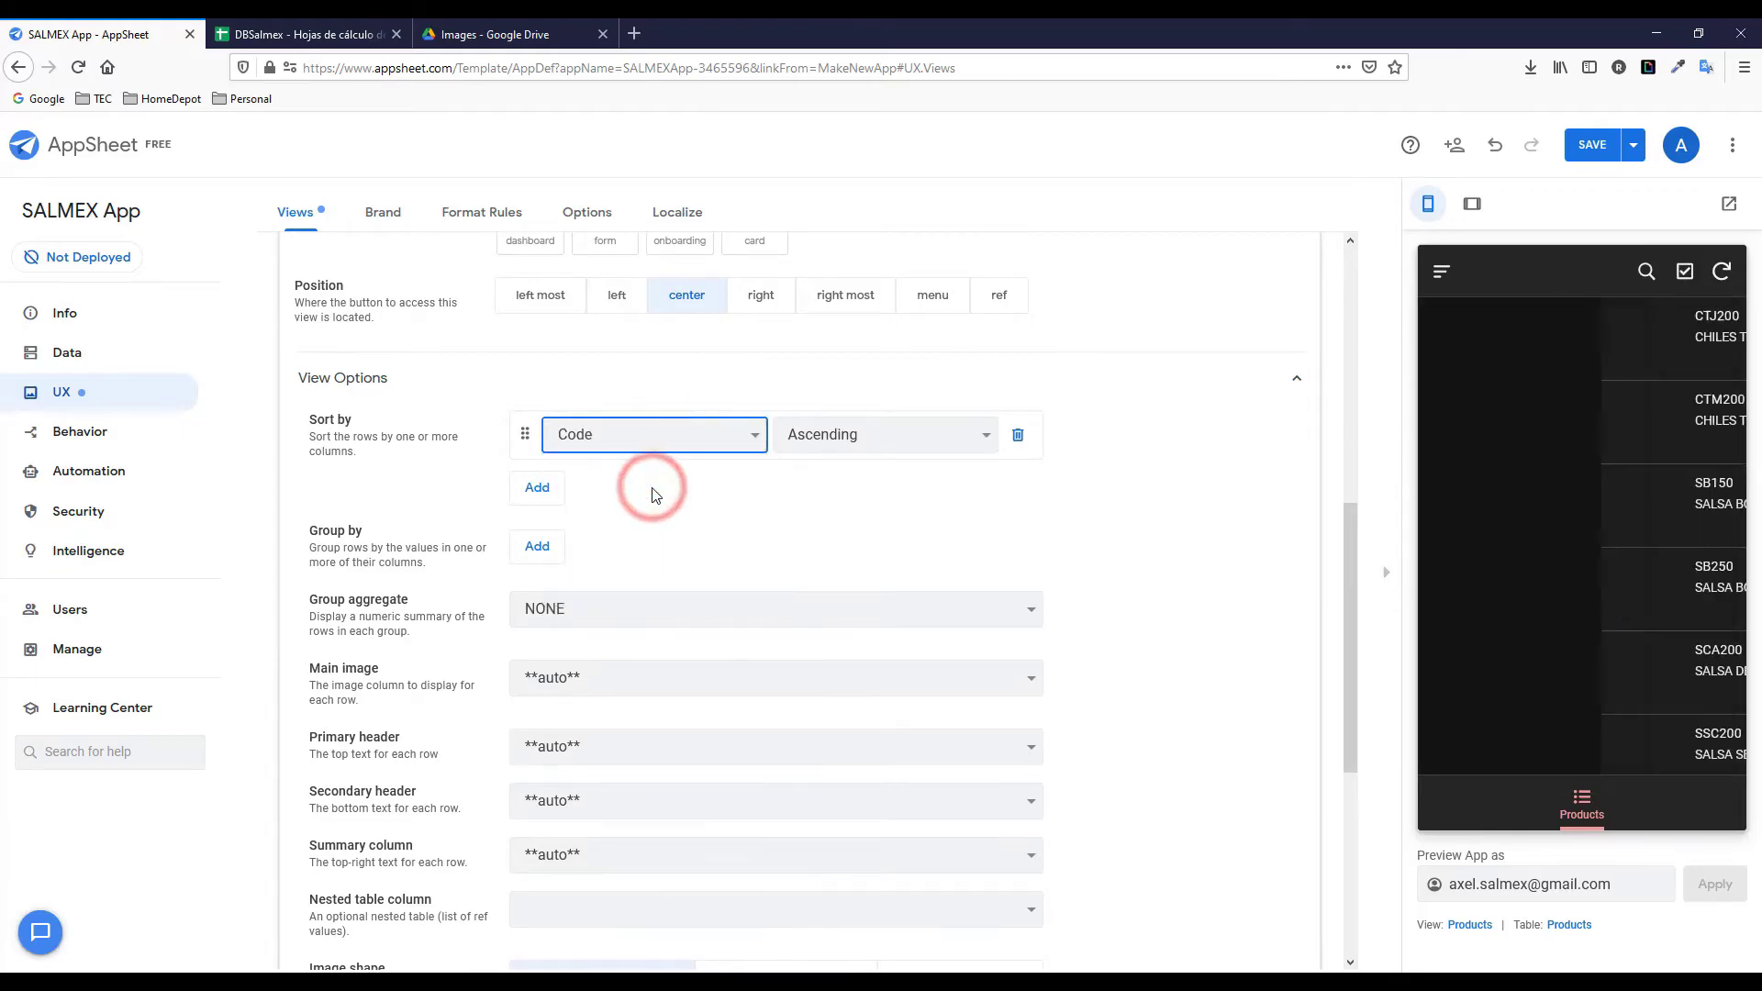
{"action": "left_click", "coordinate": [918, 437]}
{"action": "left_click", "coordinate": [883, 488]}
{"action": "left_click", "coordinate": [684, 452]}
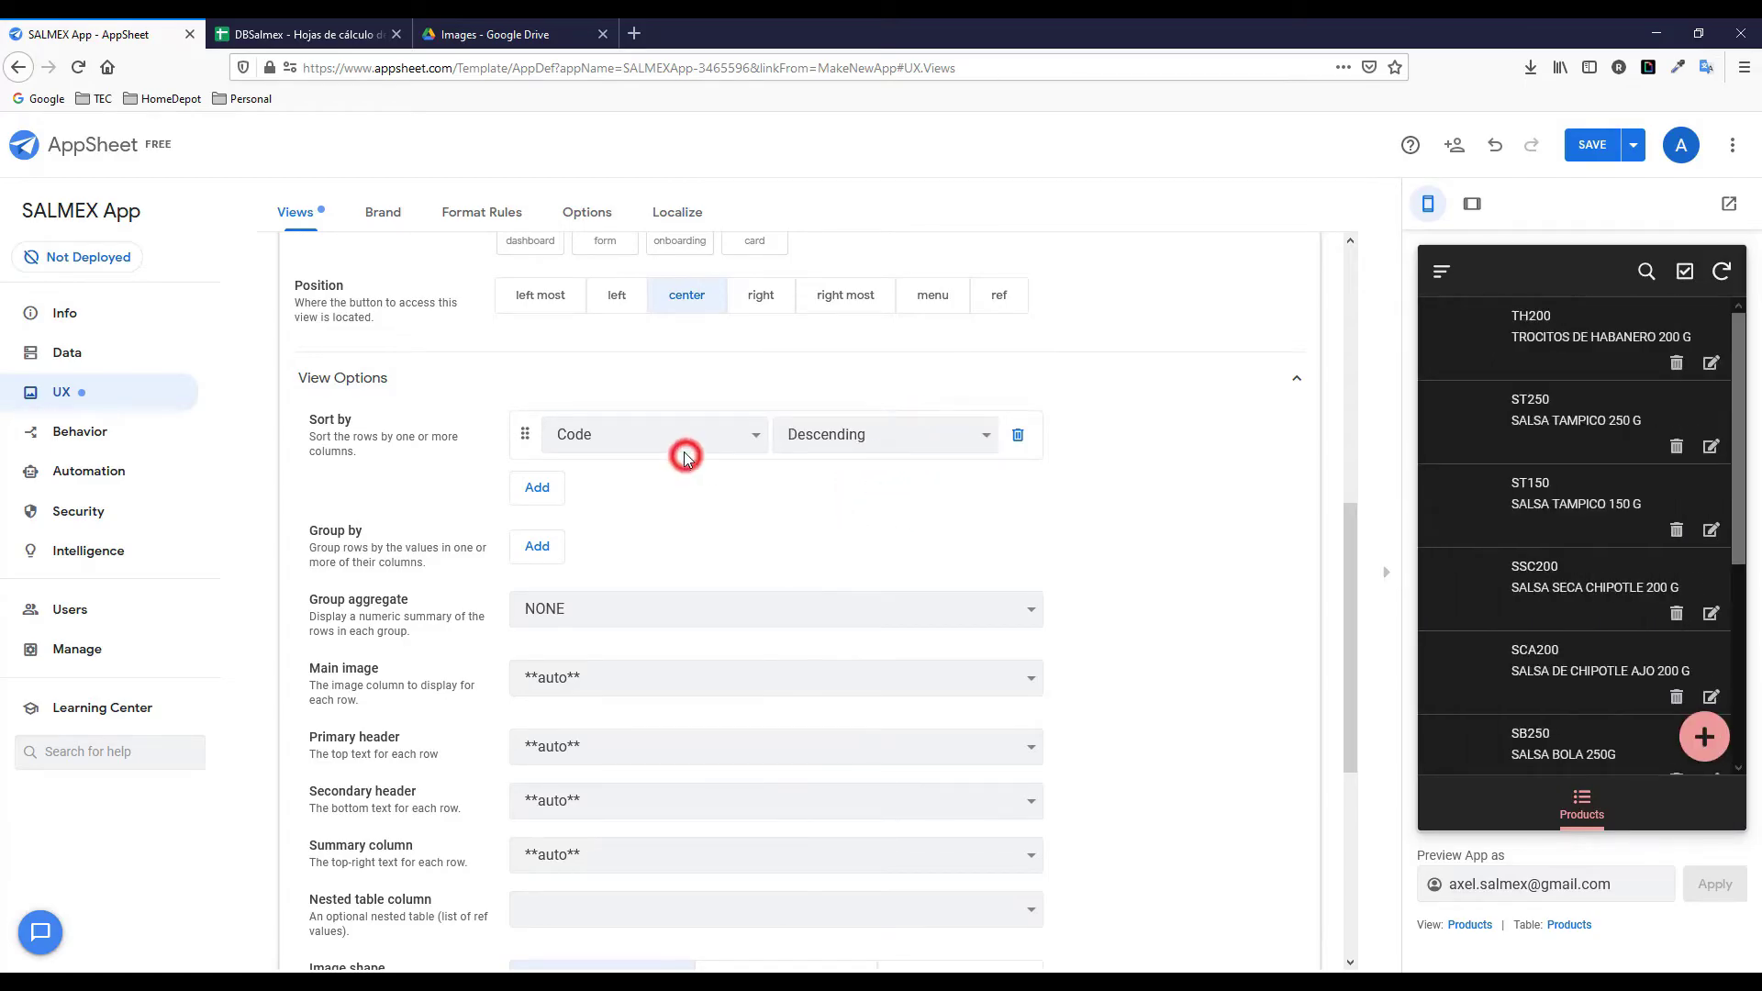
{"action": "left_click", "coordinate": [666, 514]}
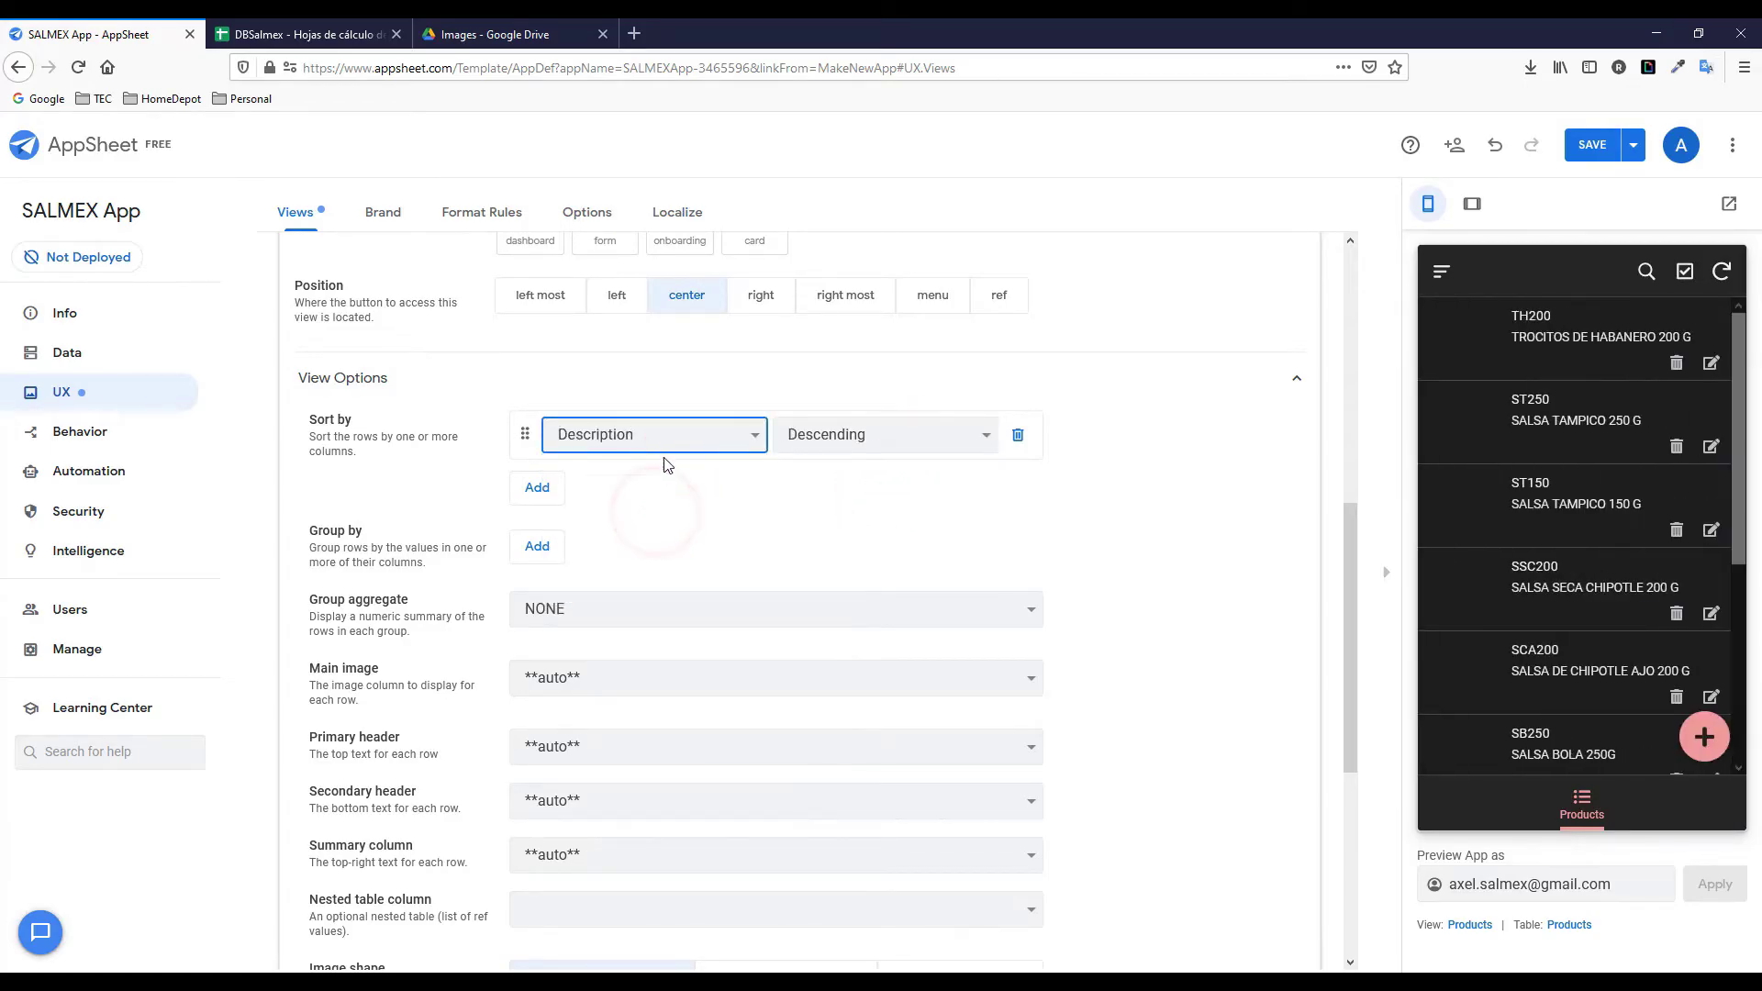
{"action": "left_click", "coordinate": [685, 437]}
{"action": "left_click", "coordinate": [640, 491]}
{"action": "left_click", "coordinate": [854, 445]}
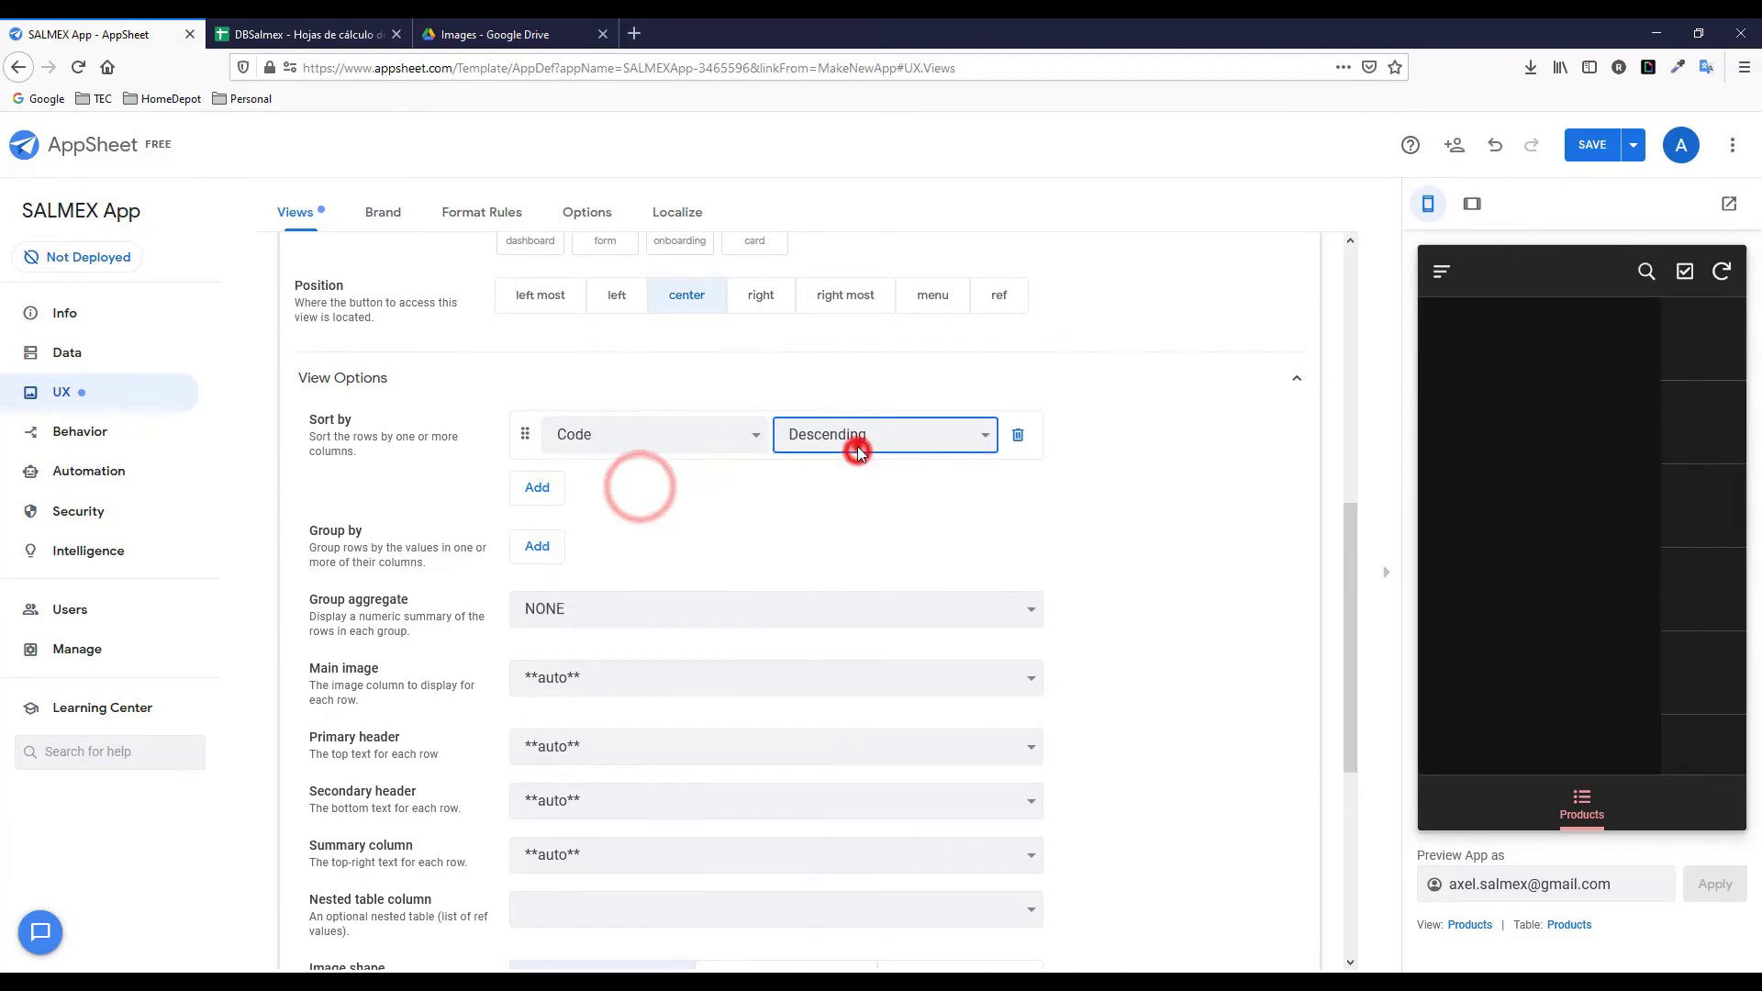
{"action": "left_click", "coordinate": [851, 465]}
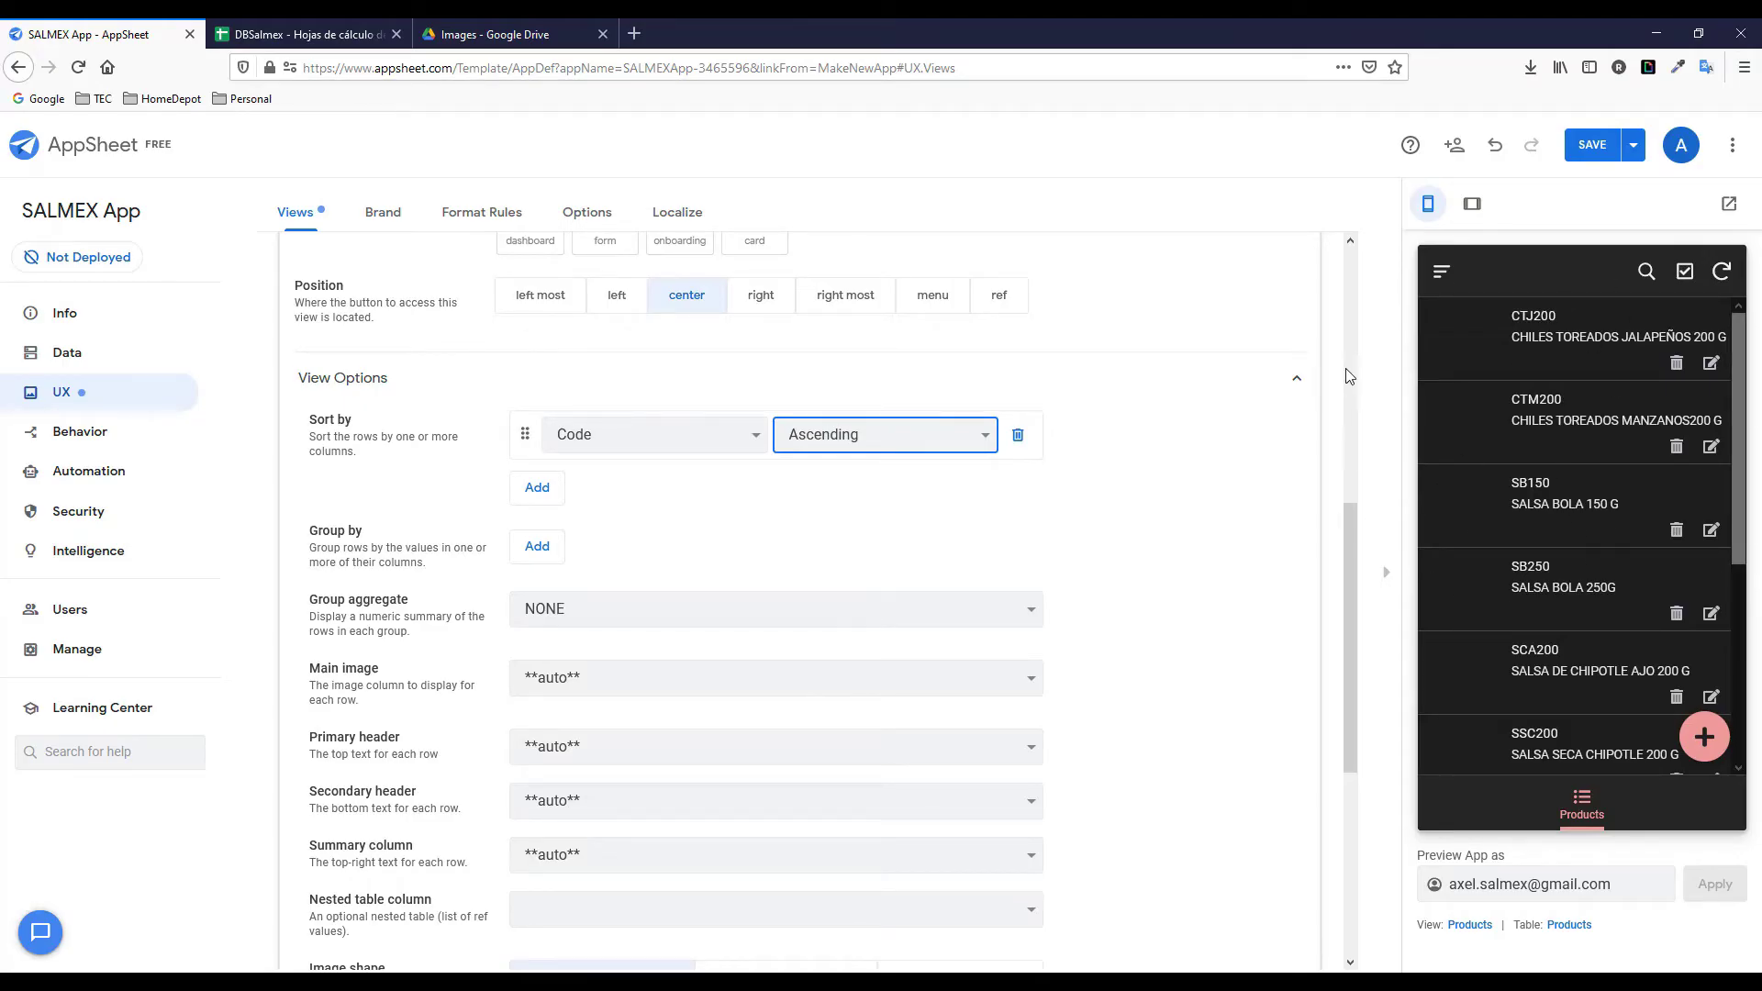
Try a second sort rule by Price descending, then remove it.
{"action": "left_click", "coordinate": [535, 489]}
{"action": "left_click", "coordinate": [677, 482]}
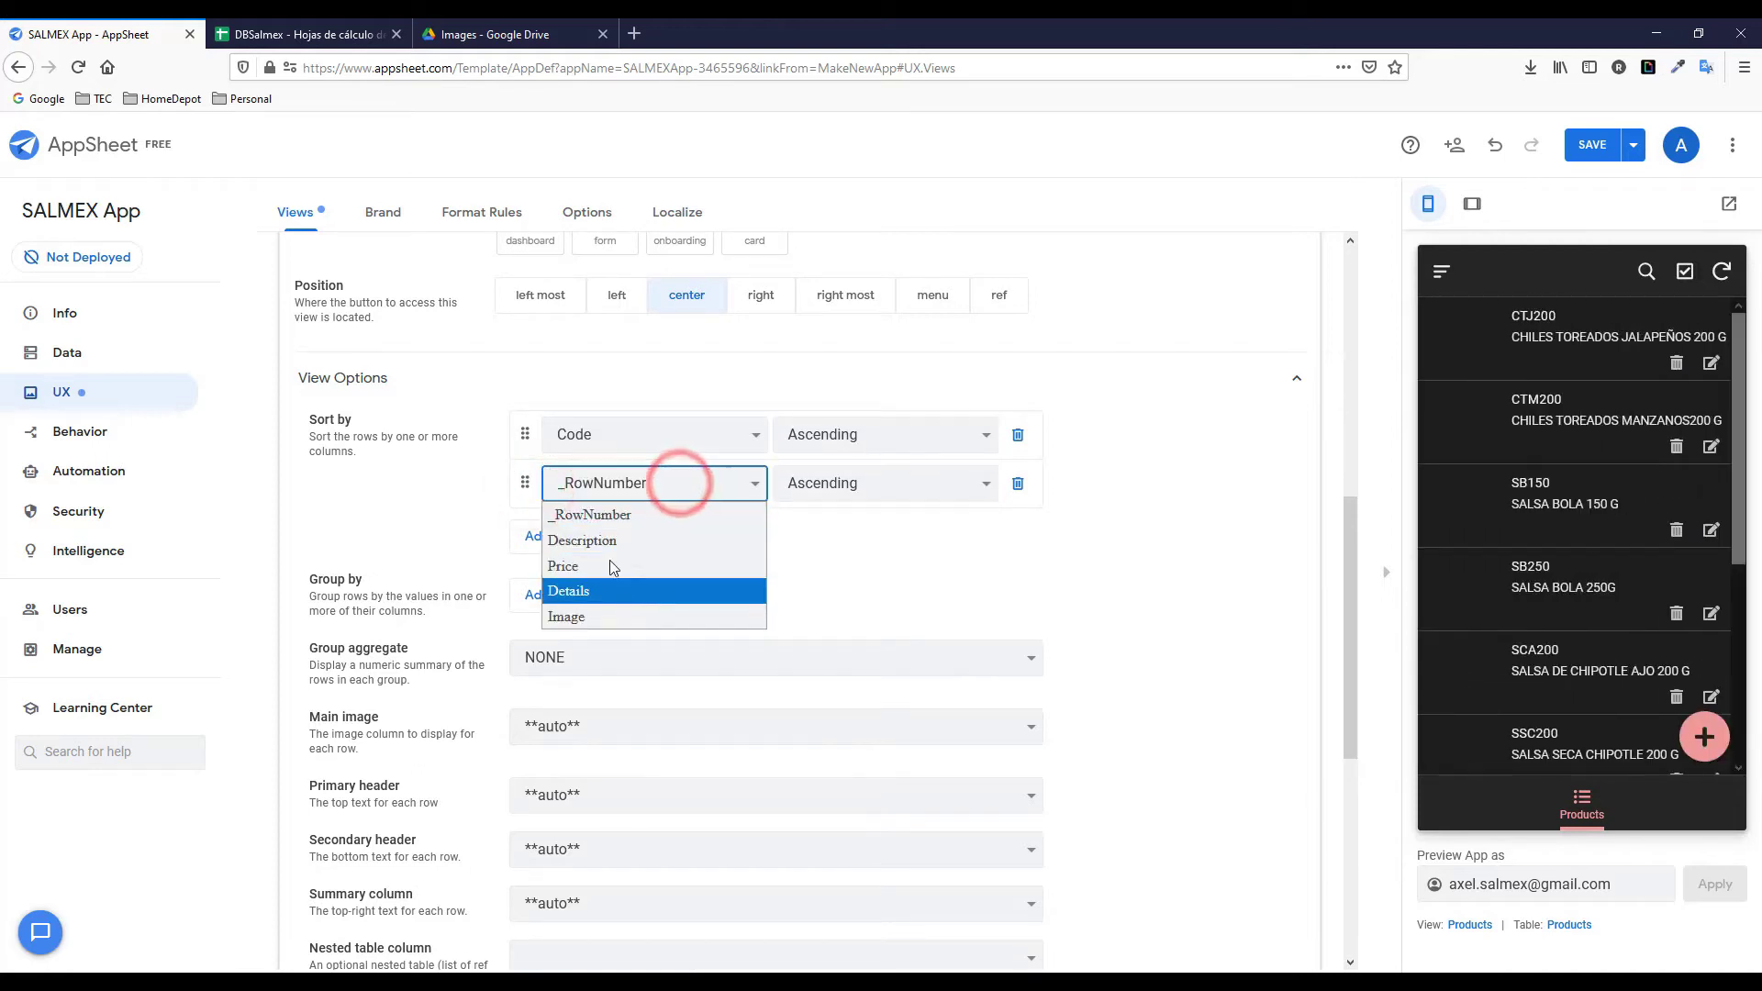
{"action": "left_click", "coordinate": [609, 564]}
{"action": "left_click", "coordinate": [849, 483]}
{"action": "left_click", "coordinate": [844, 540]}
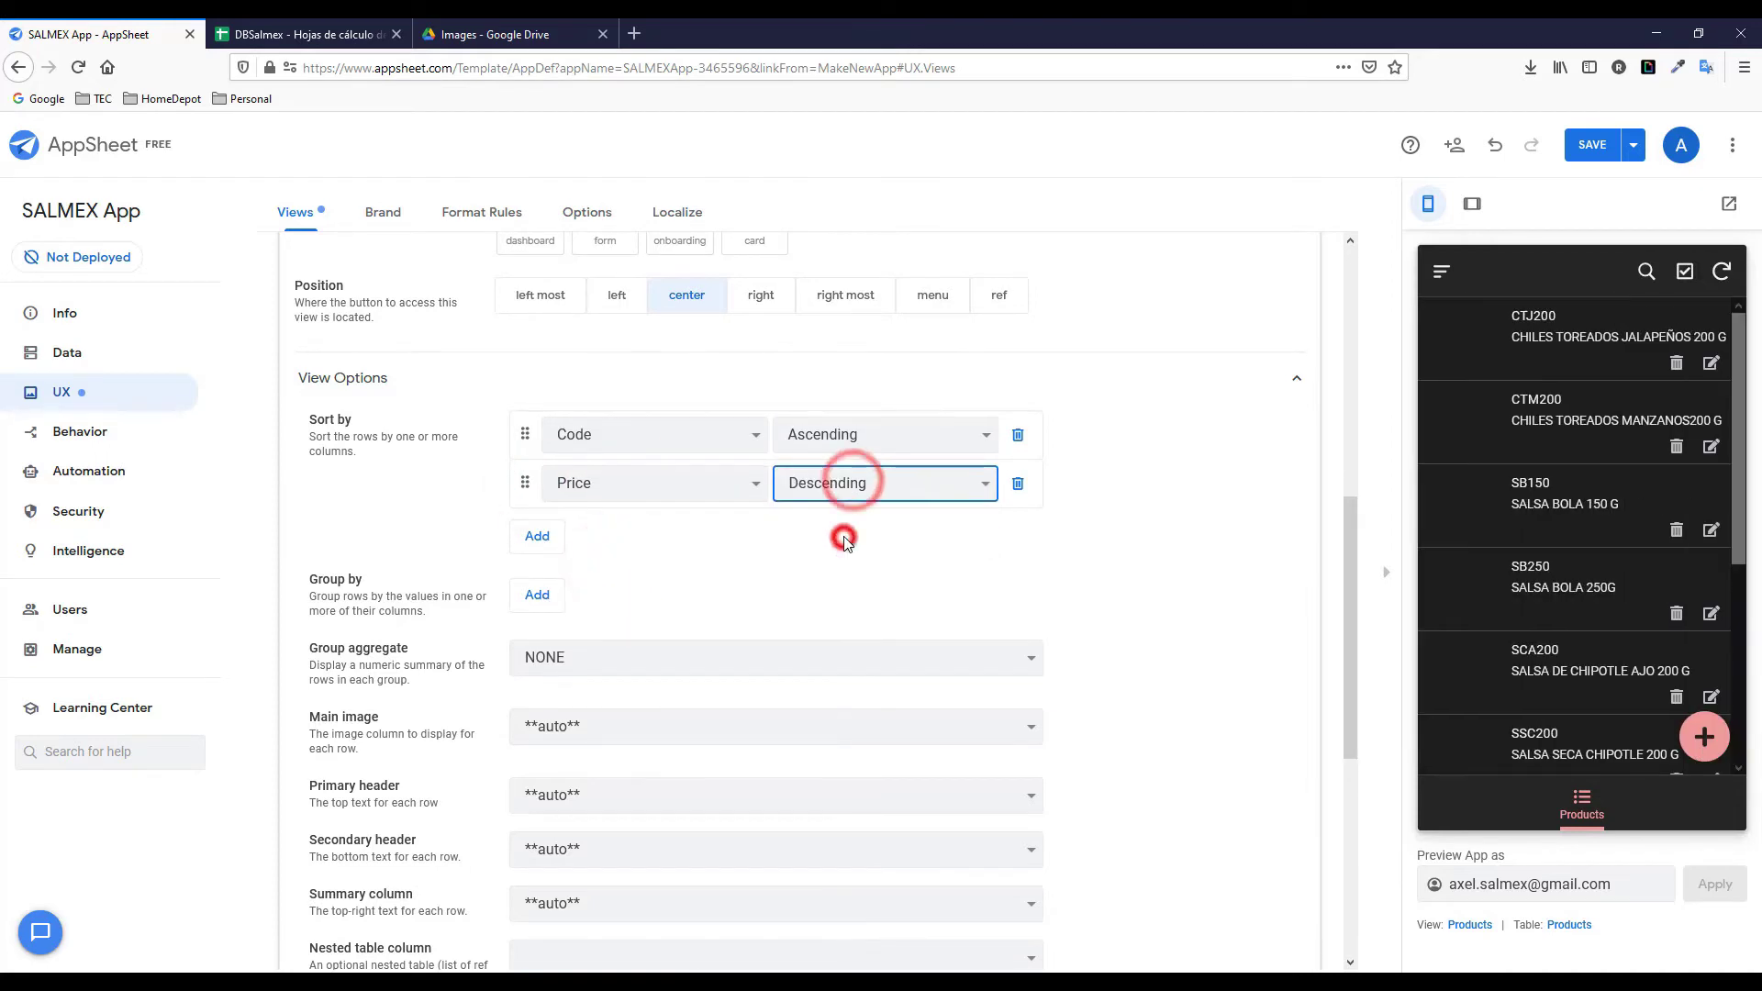
{"action": "left_click", "coordinate": [1018, 484]}
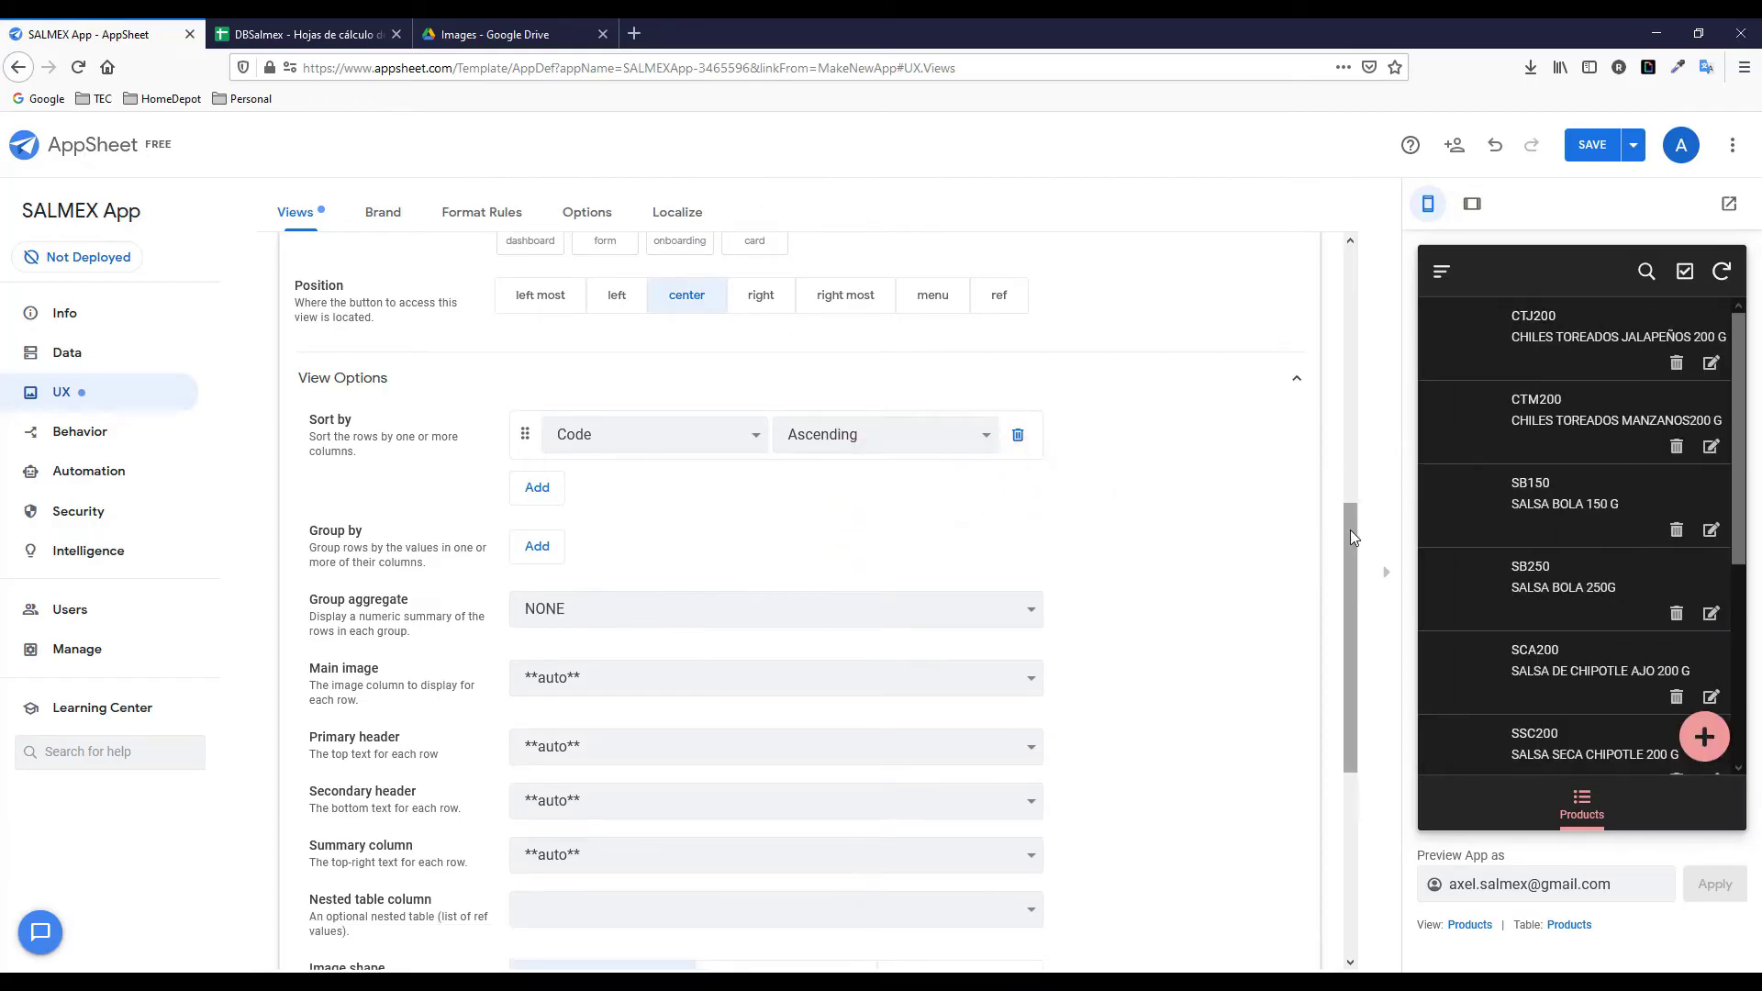
{"action": "left_click_drag", "start_coordinate": [1351, 530], "coordinate": [1351, 587]}
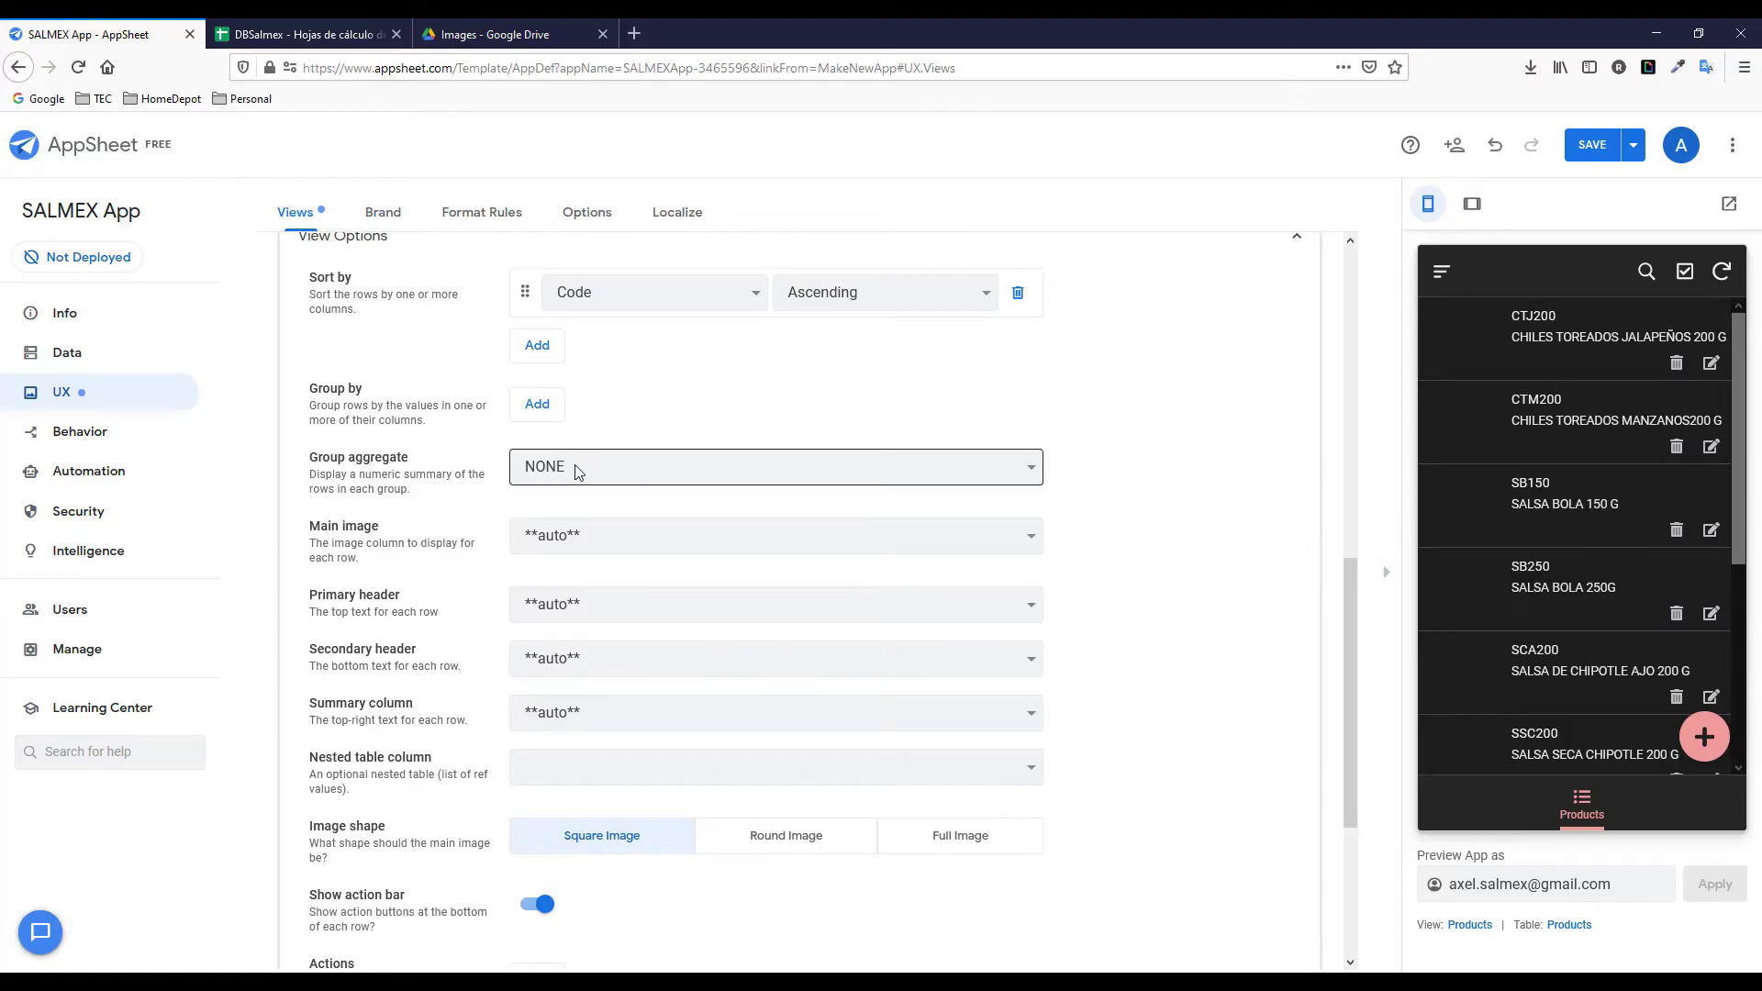
{"action": "left_click_drag", "start_coordinate": [1348, 619], "coordinate": [1354, 750]}
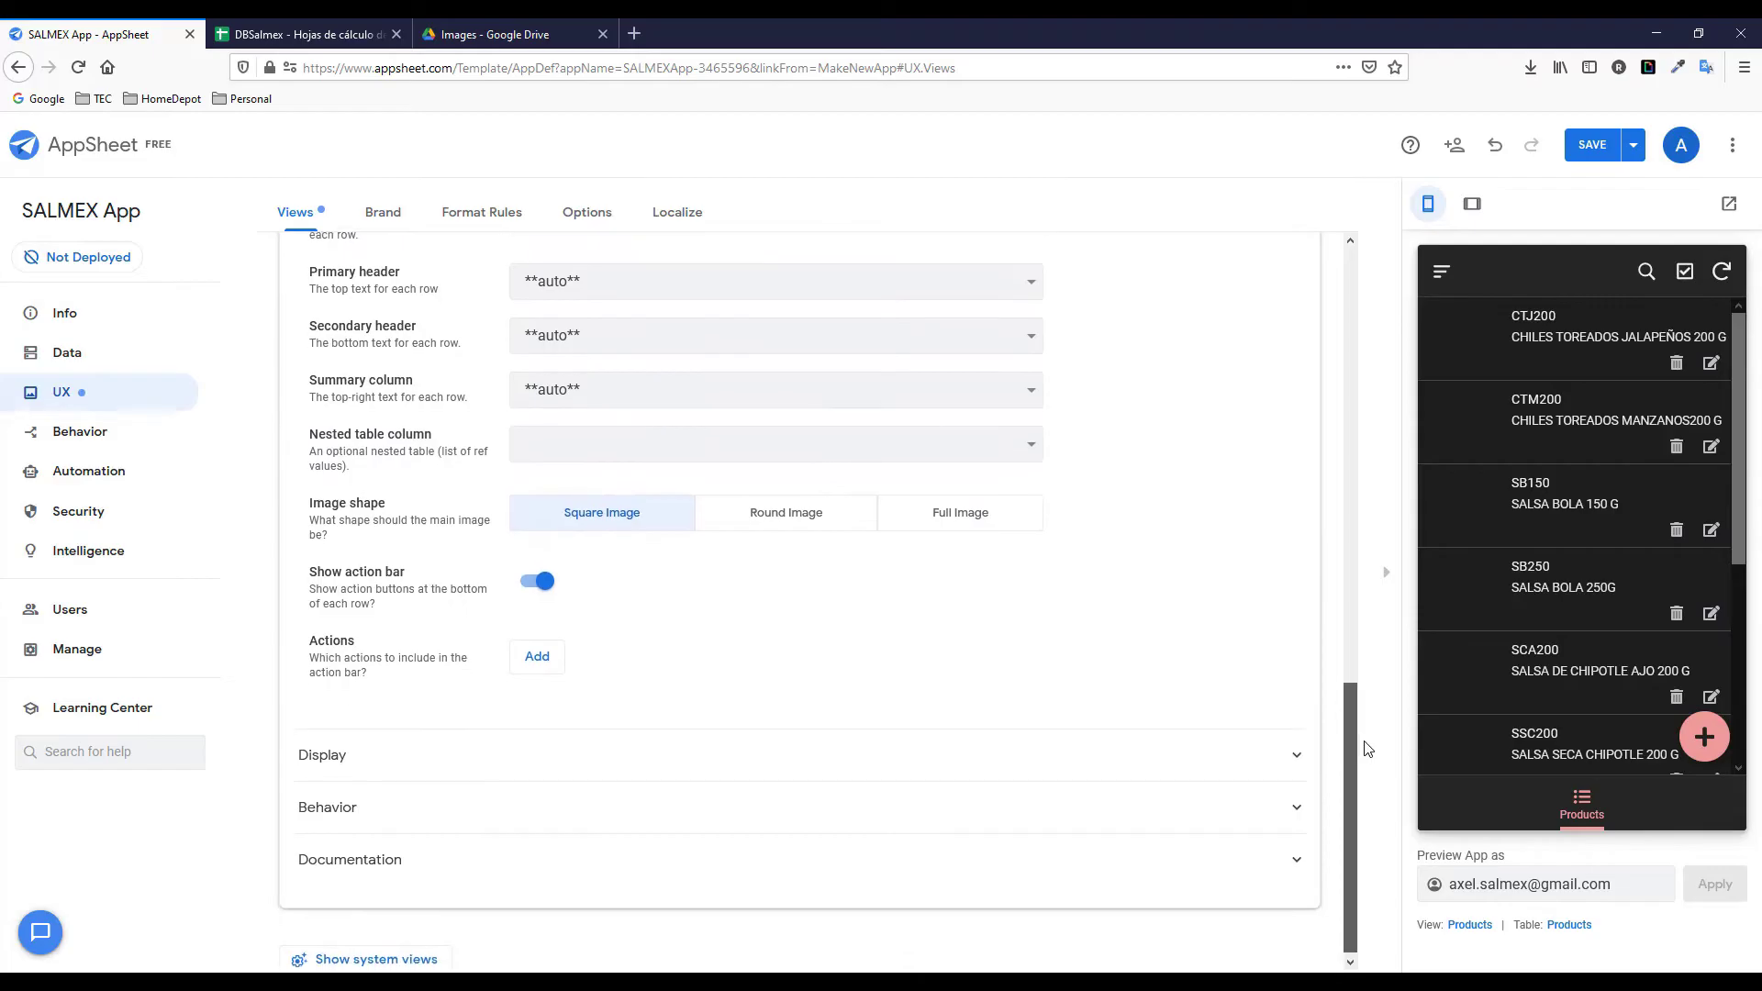
Give the Products view the chili icon, found by searching 'chil'.
{"action": "left_click", "coordinate": [347, 755]}
{"action": "left_click_drag", "start_coordinate": [1352, 617], "coordinate": [1357, 785]}
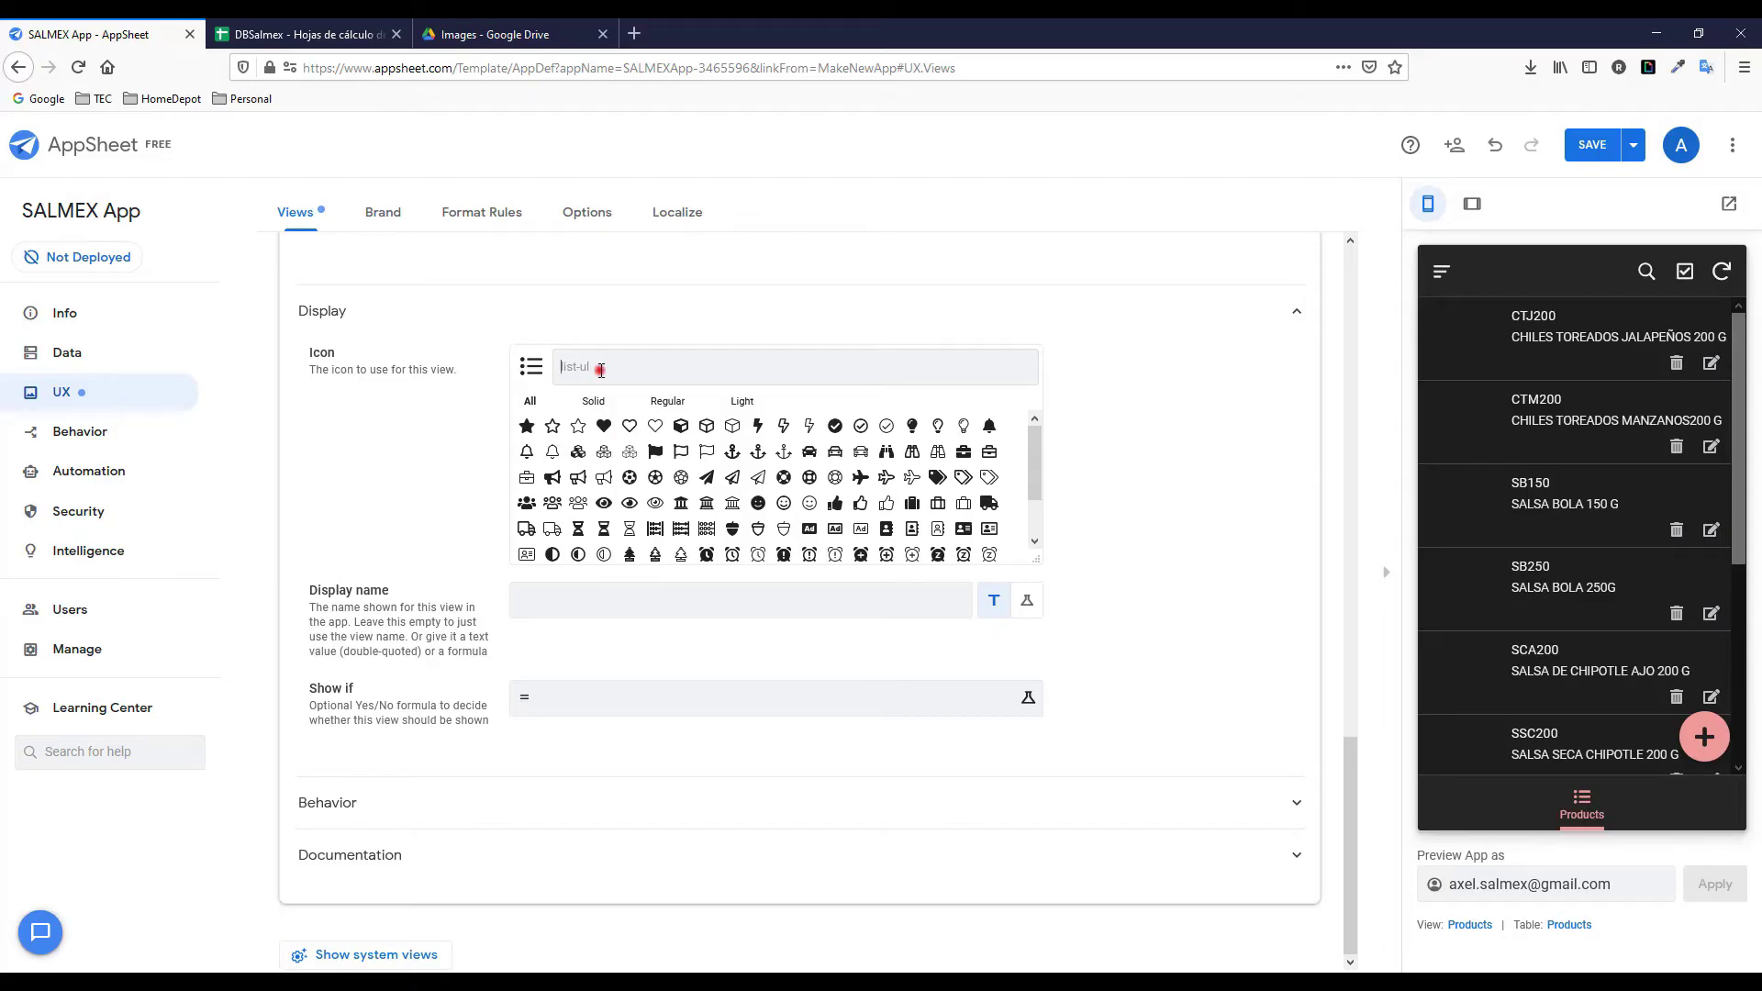
{"action": "type", "text": "chil"}
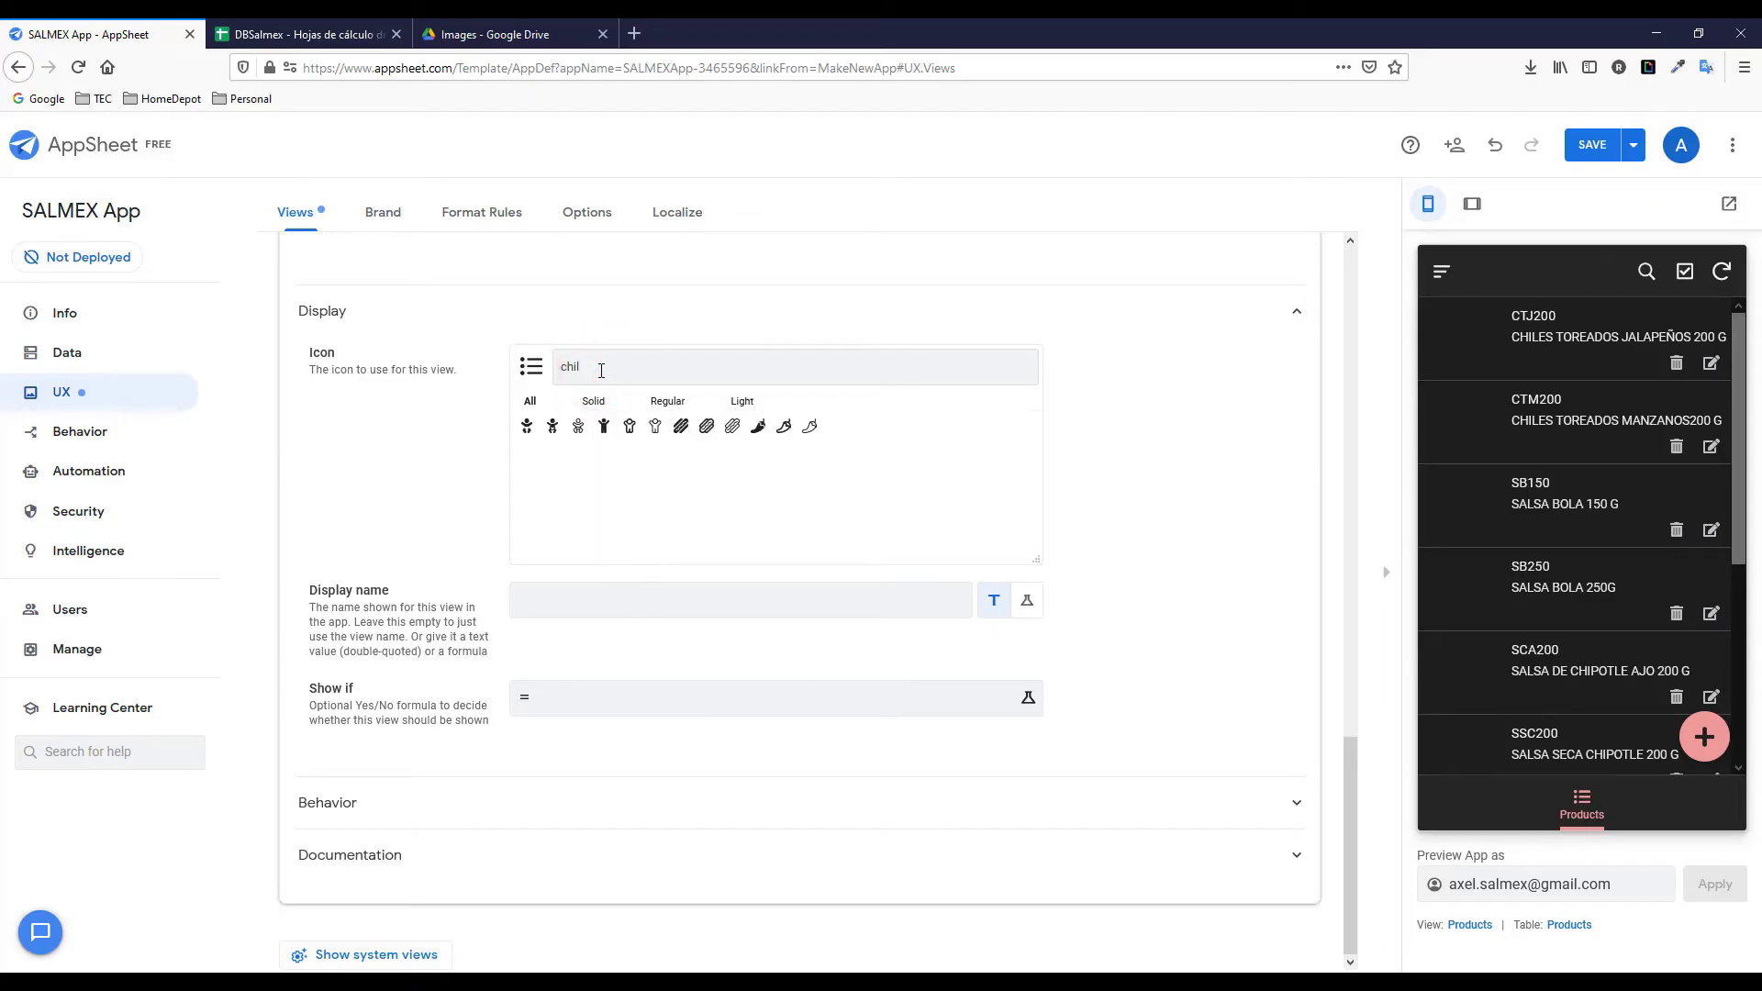
{"action": "left_click", "coordinate": [758, 428]}
Set the view's display name to Salsitas and save the app.
{"action": "left_click", "coordinate": [598, 617]}
{"action": "type", "text": "Salsitas"}
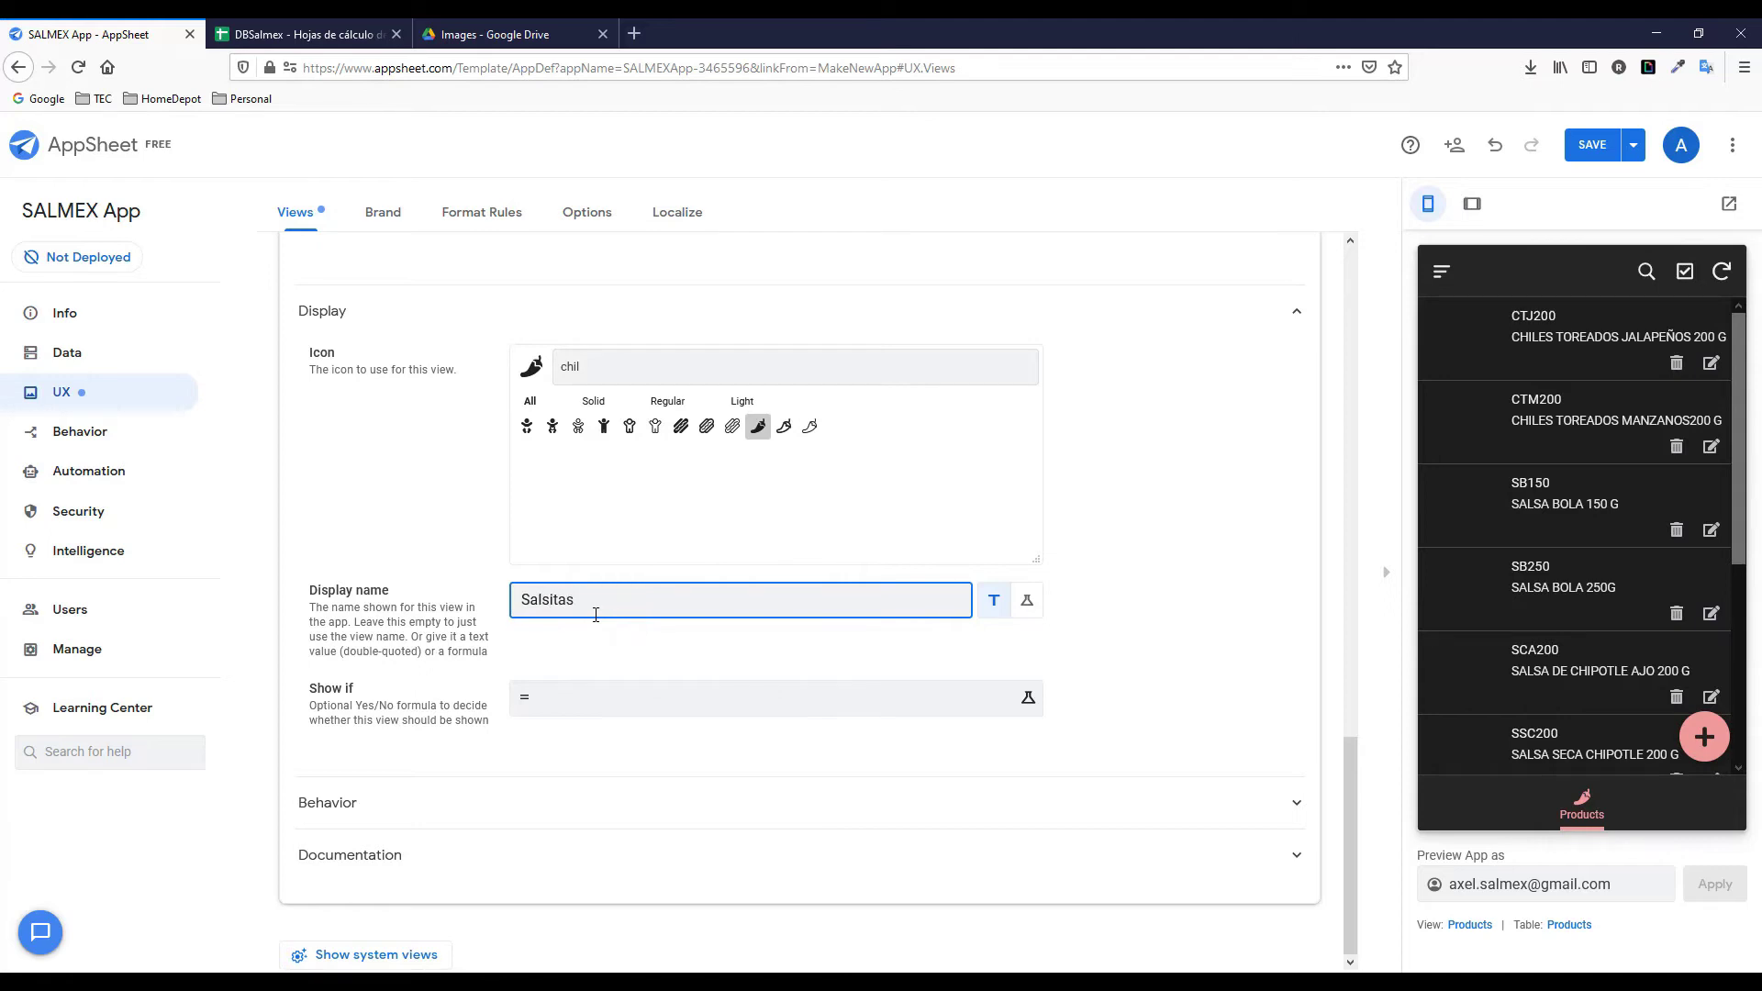
{"action": "left_click", "coordinate": [1101, 499]}
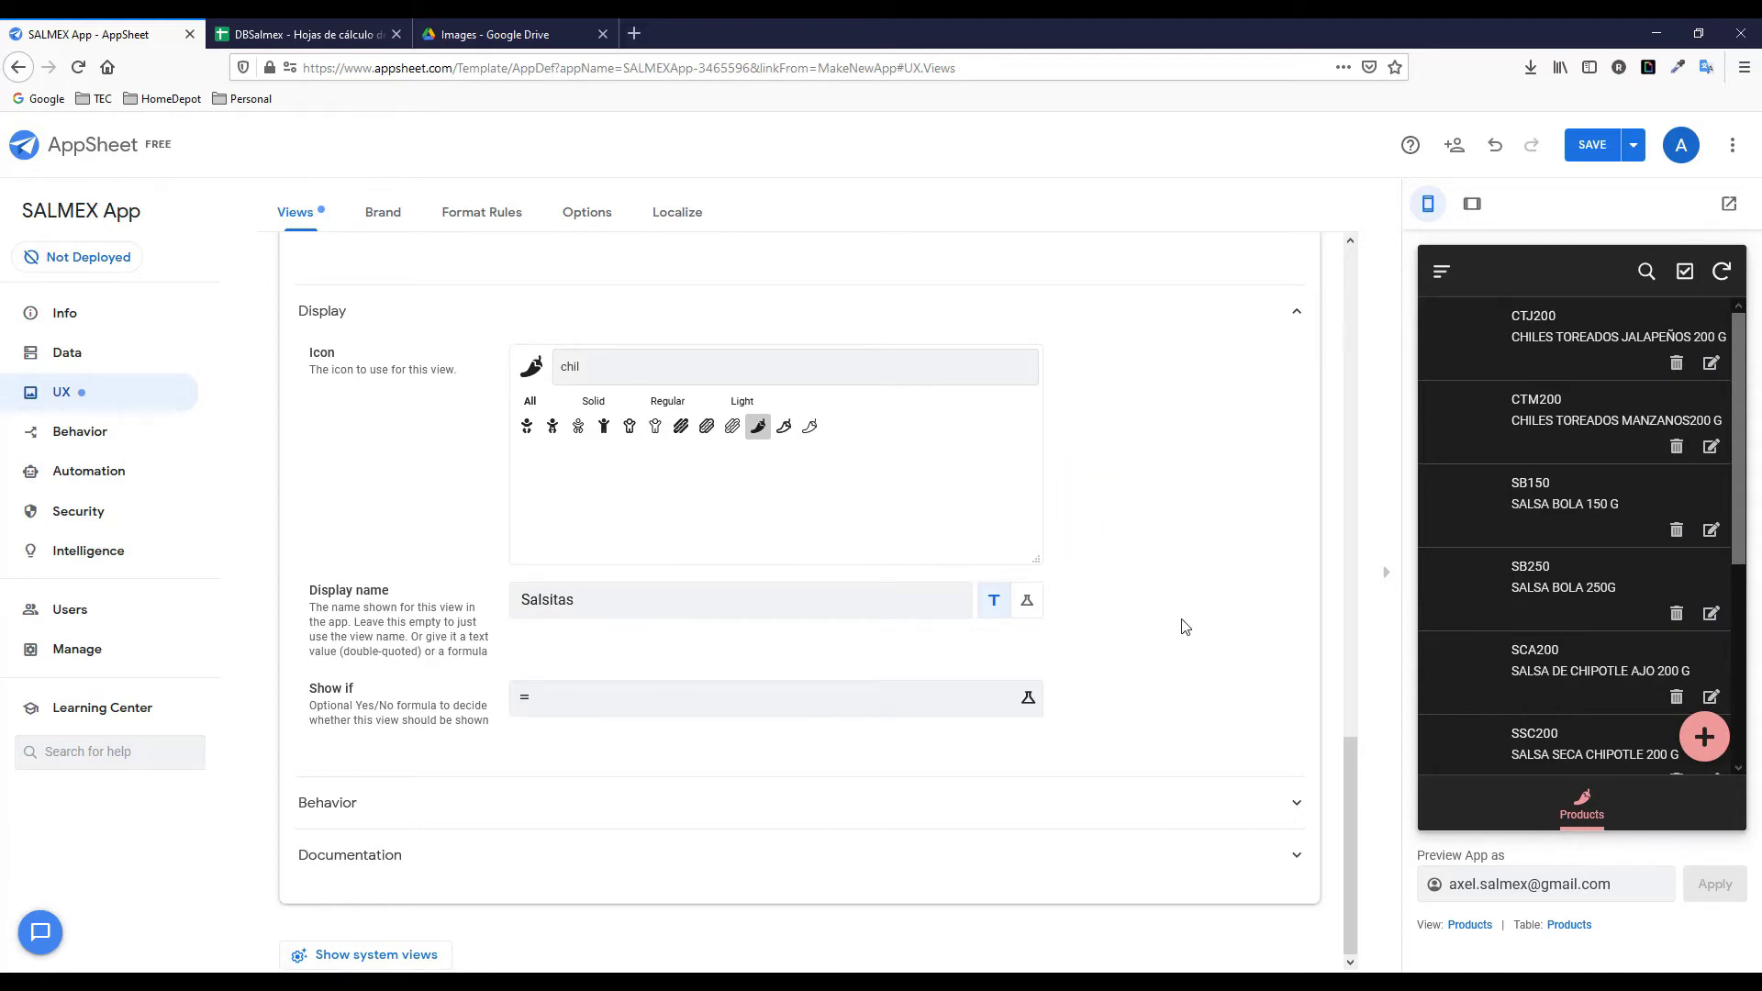
{"action": "left_click", "coordinate": [1349, 762]}
{"action": "left_click", "coordinate": [1593, 144]}
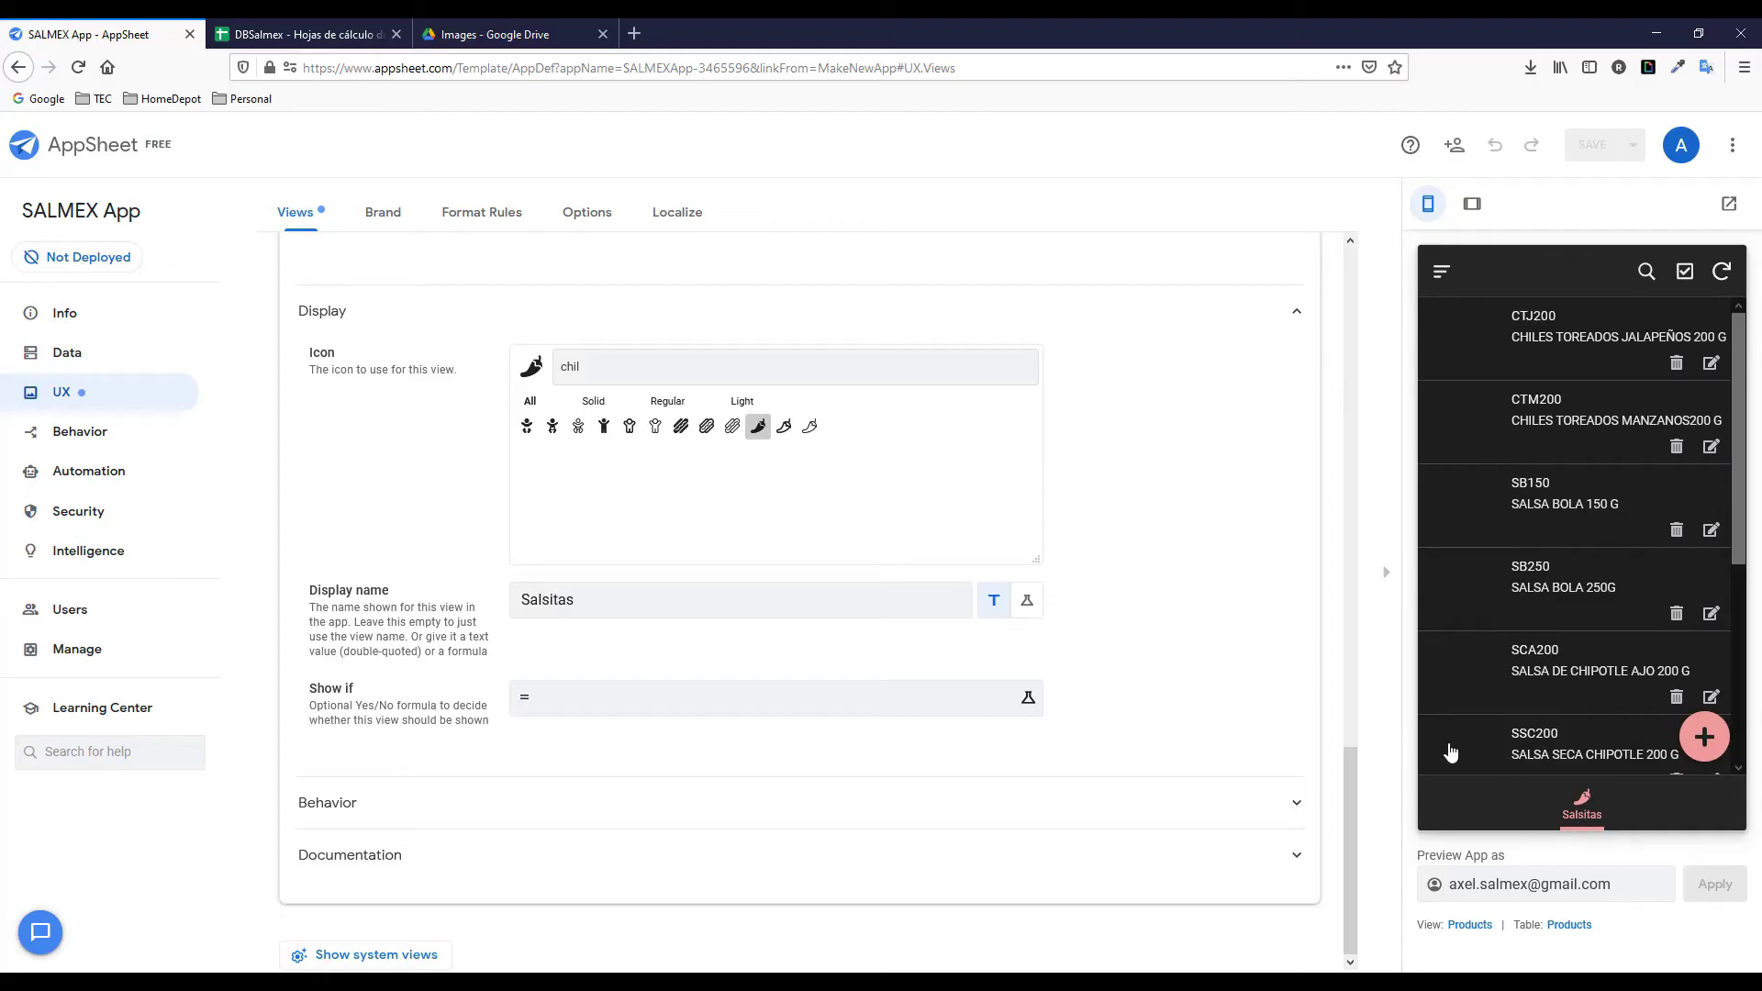
{"action": "left_click", "coordinate": [1349, 767]}
{"action": "left_click", "coordinate": [1711, 364]}
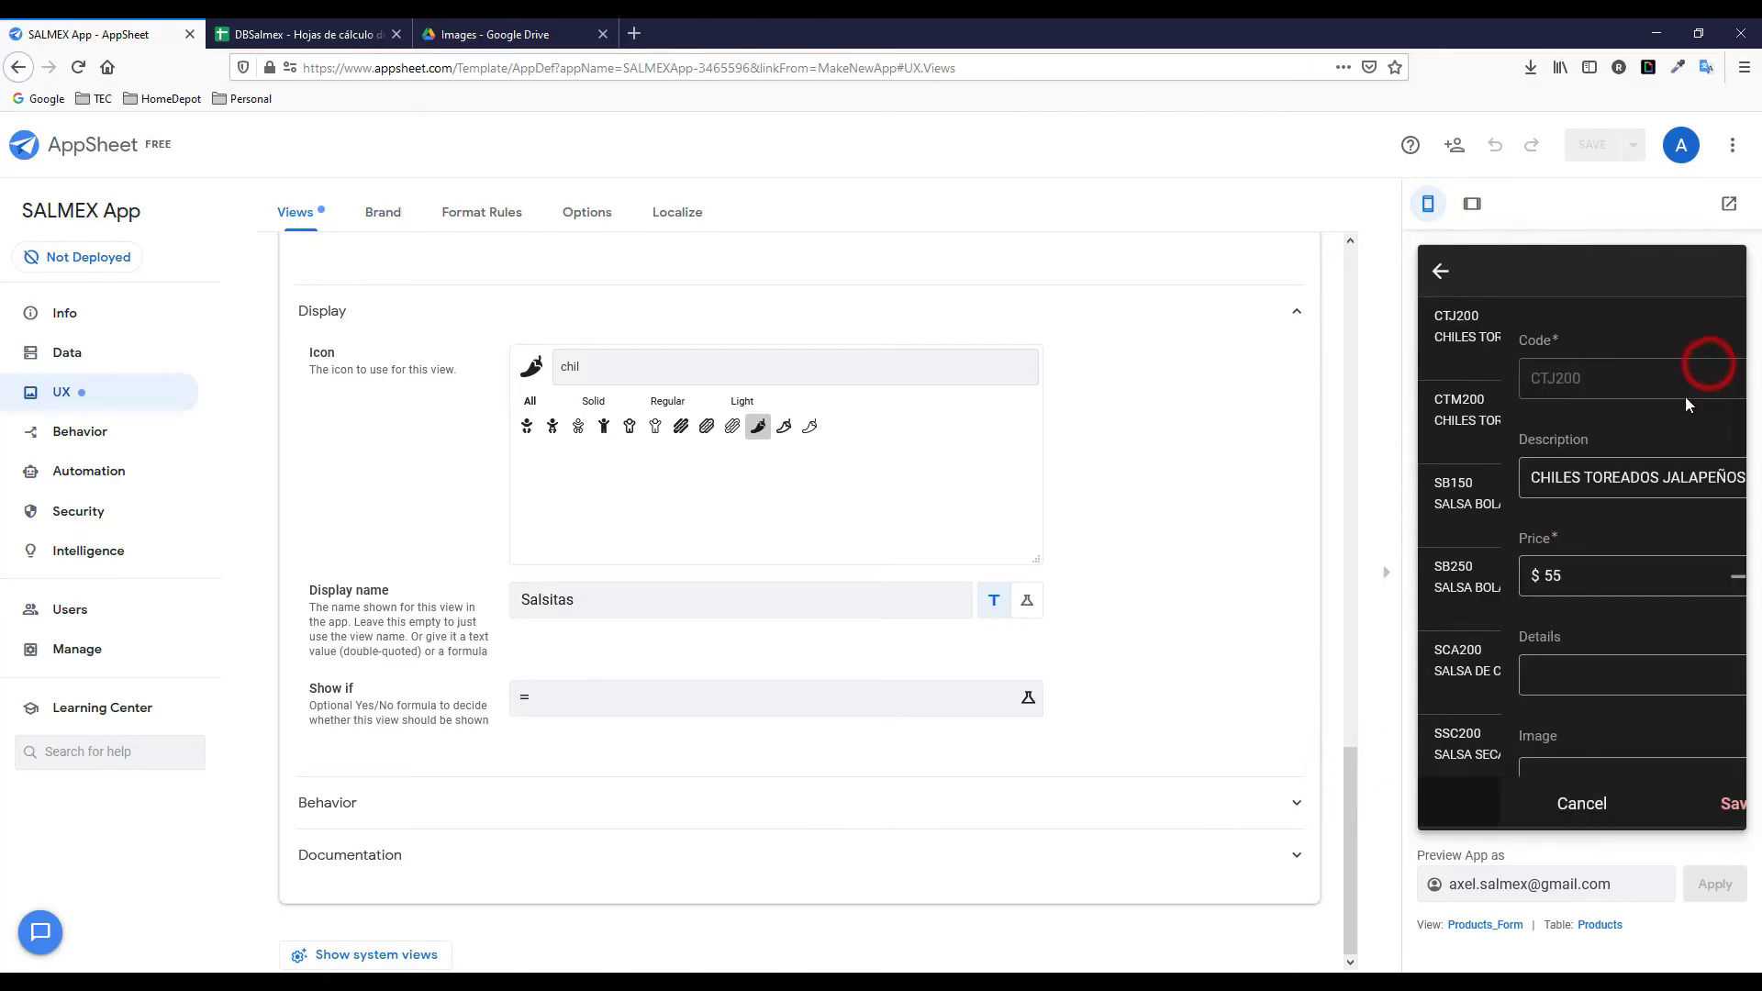
{"action": "left_click_drag", "start_coordinate": [1620, 477], "coordinate": [1479, 478]}
{"action": "left_click", "coordinate": [1479, 576]}
{"action": "left_click", "coordinate": [1482, 675]}
{"action": "left_click_drag", "start_coordinate": [1734, 572], "coordinate": [1734, 642]}
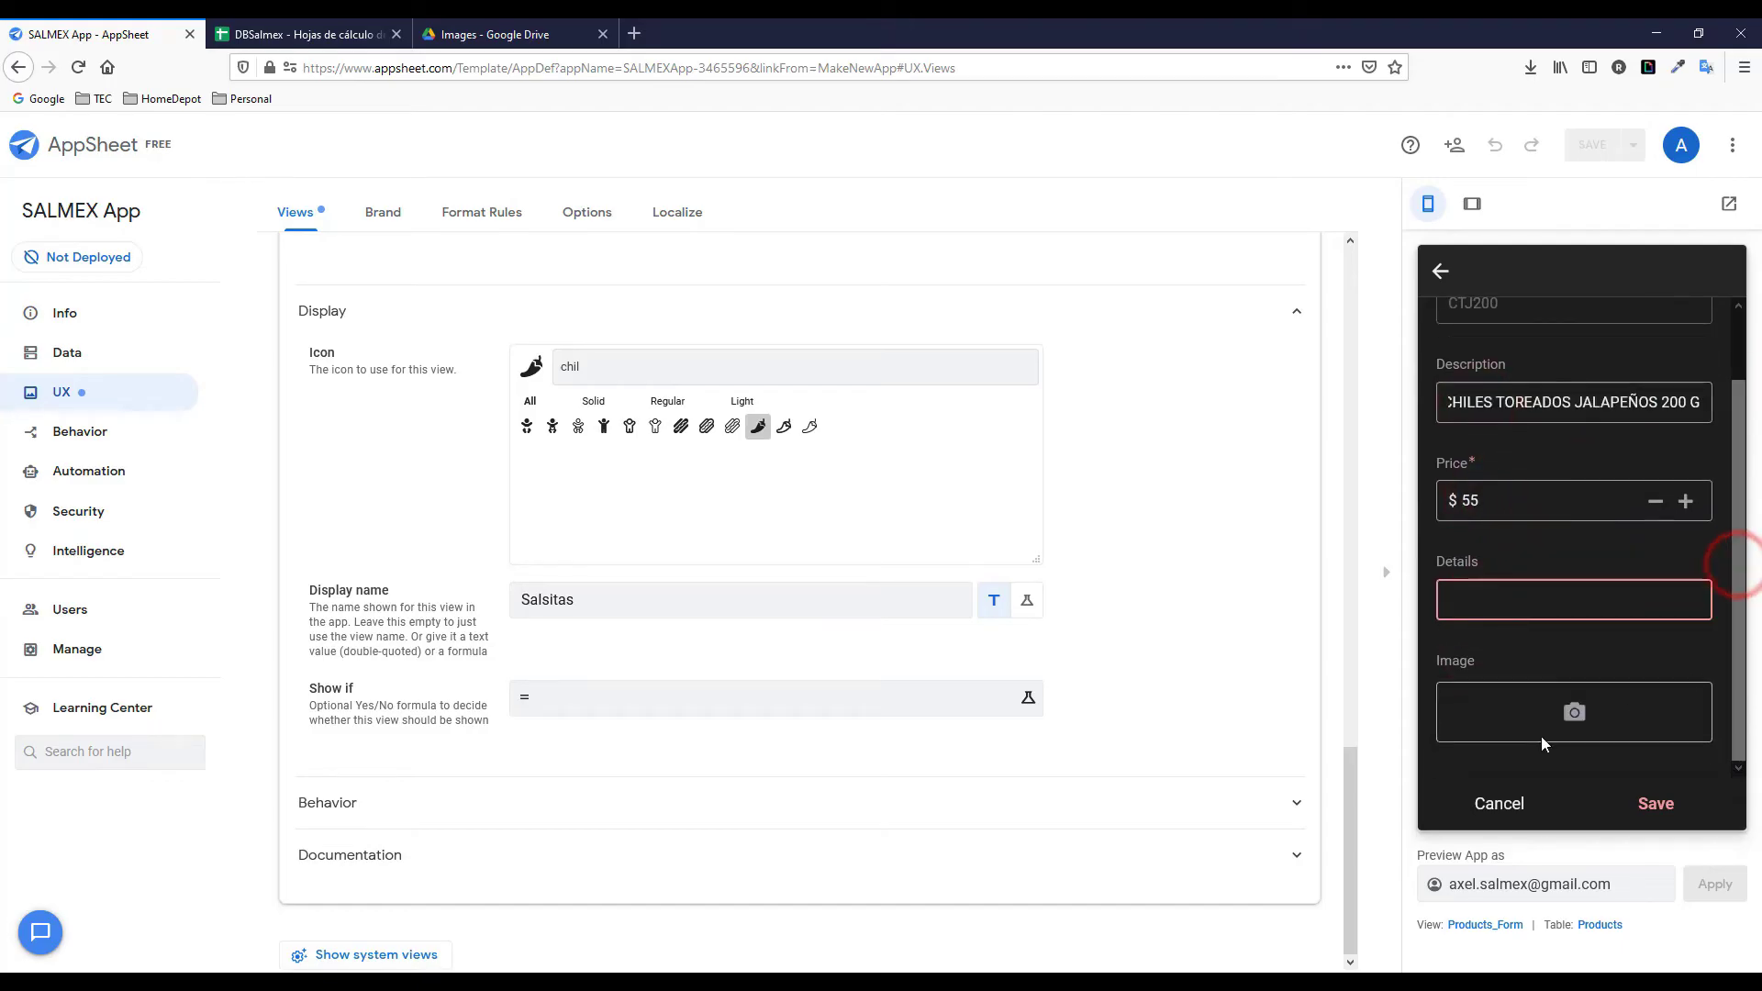
{"action": "left_click", "coordinate": [1444, 273]}
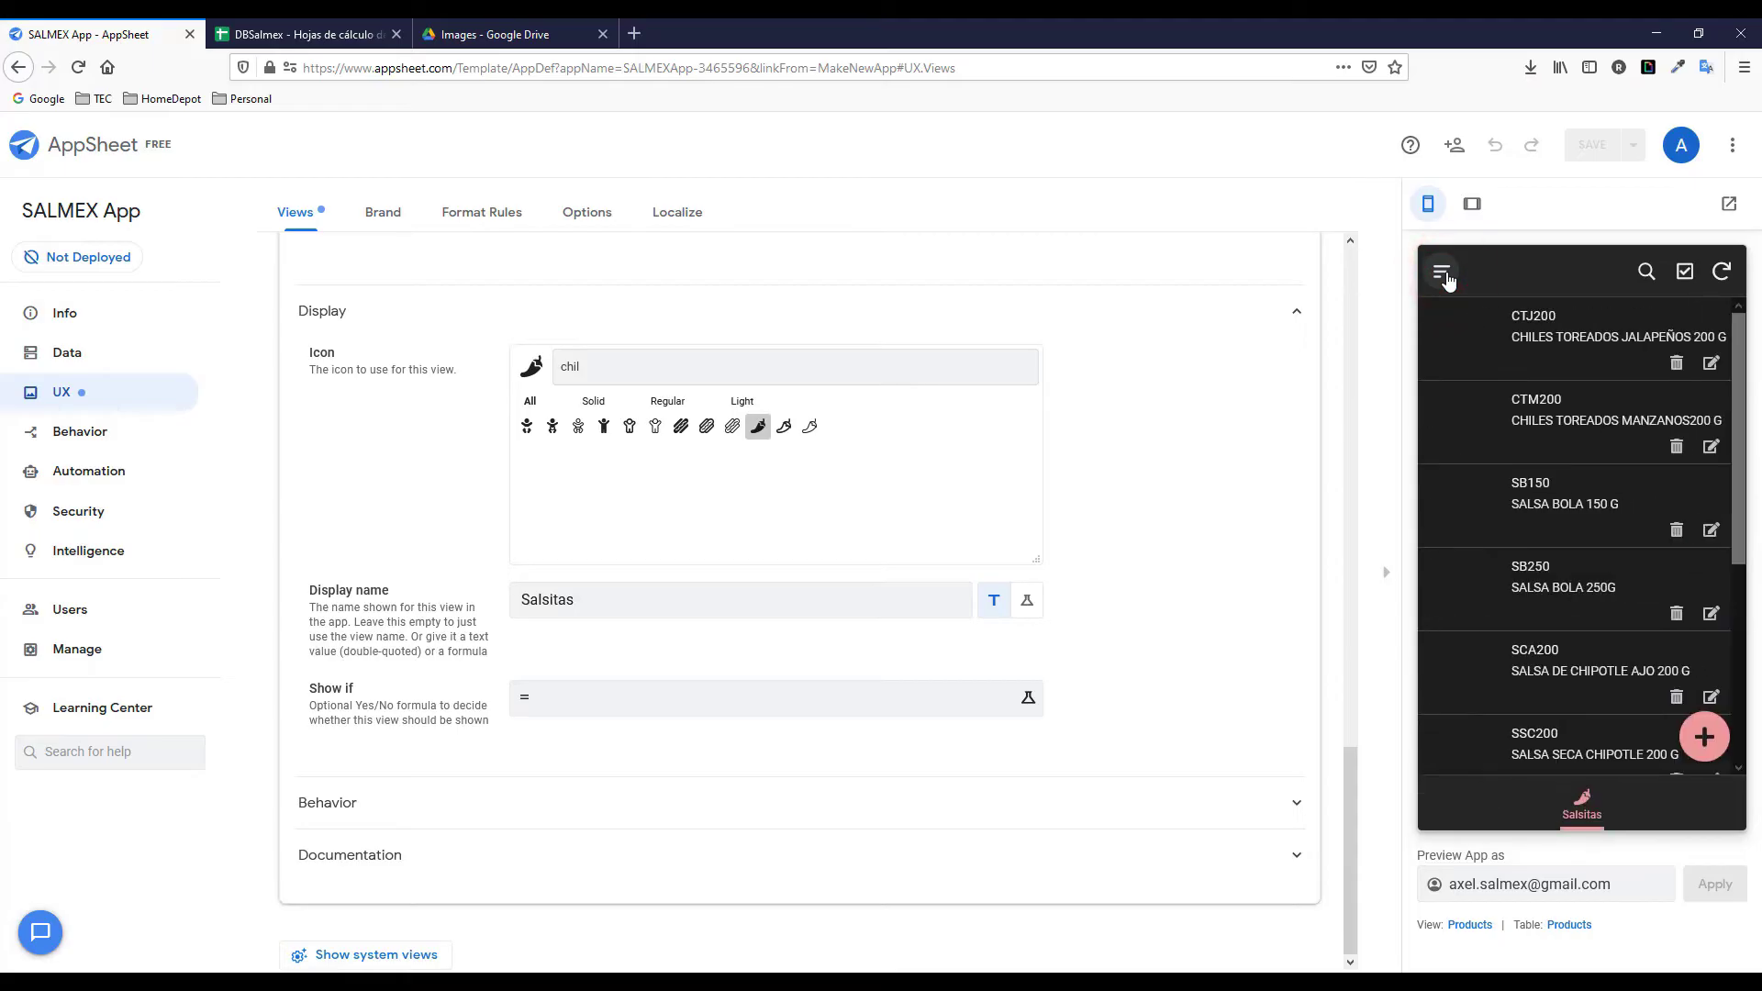
{"action": "left_click", "coordinate": [1709, 365]}
{"action": "left_click", "coordinate": [1486, 376]}
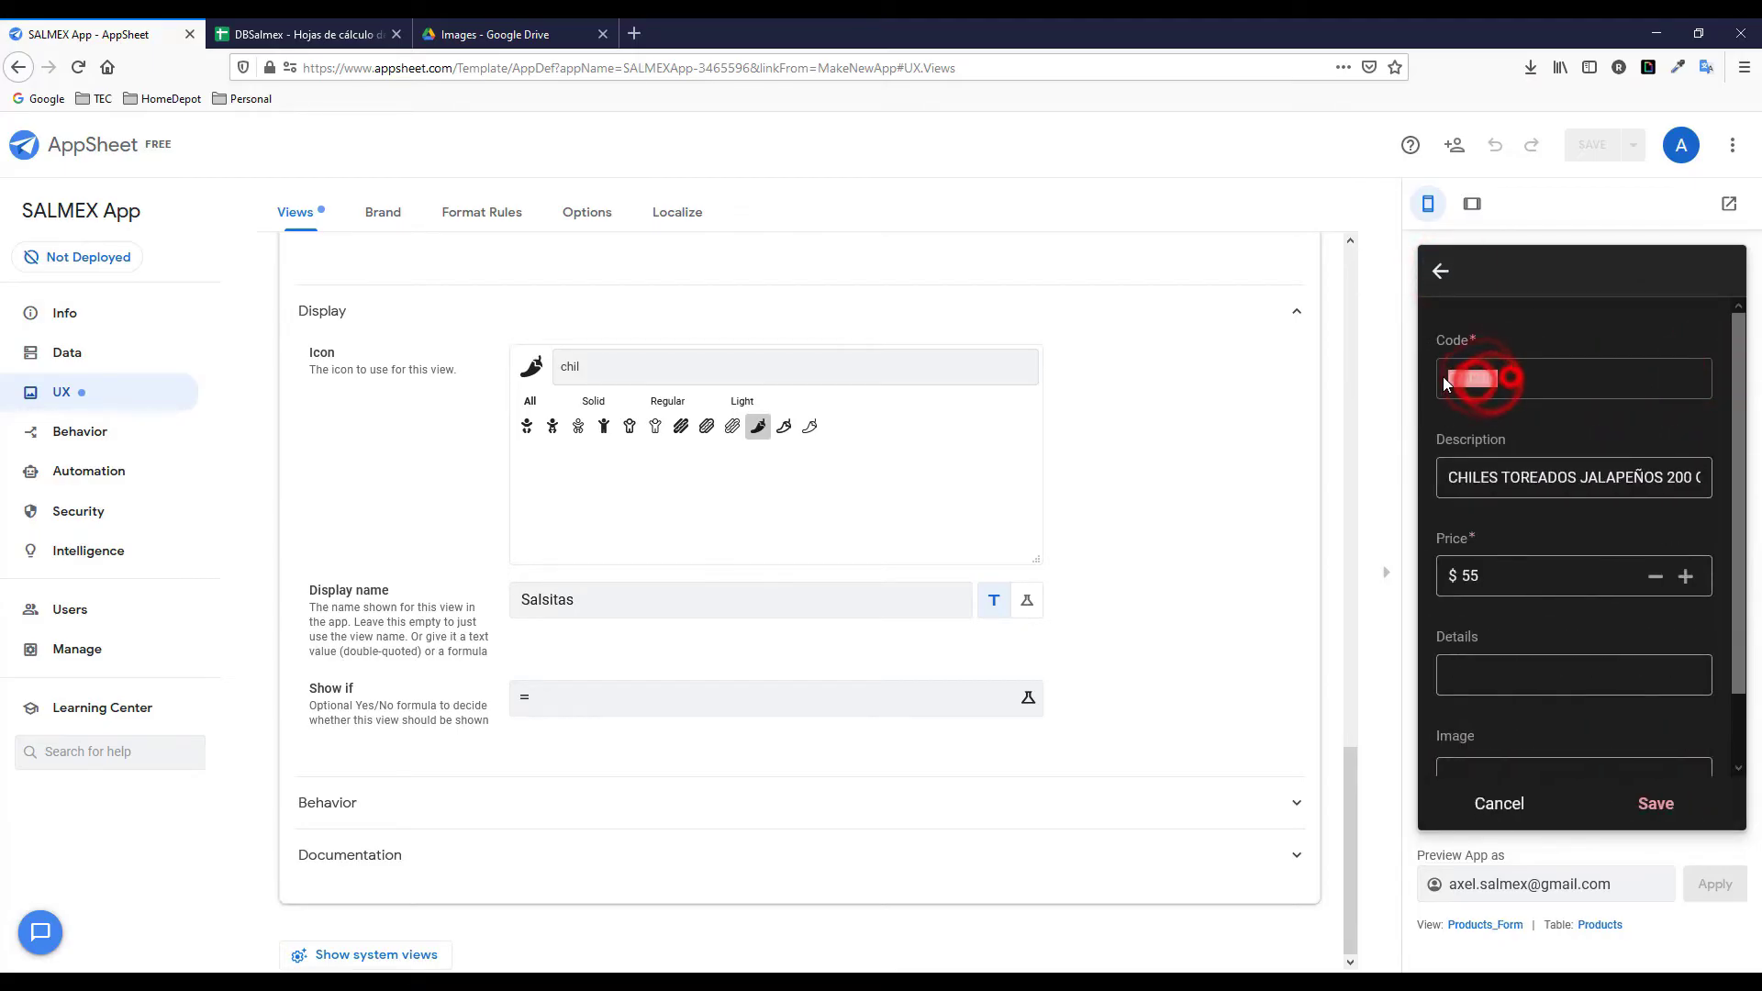
{"action": "left_click", "coordinate": [1466, 323]}
{"action": "left_click", "coordinate": [1517, 382]}
{"action": "left_click", "coordinate": [1440, 272]}
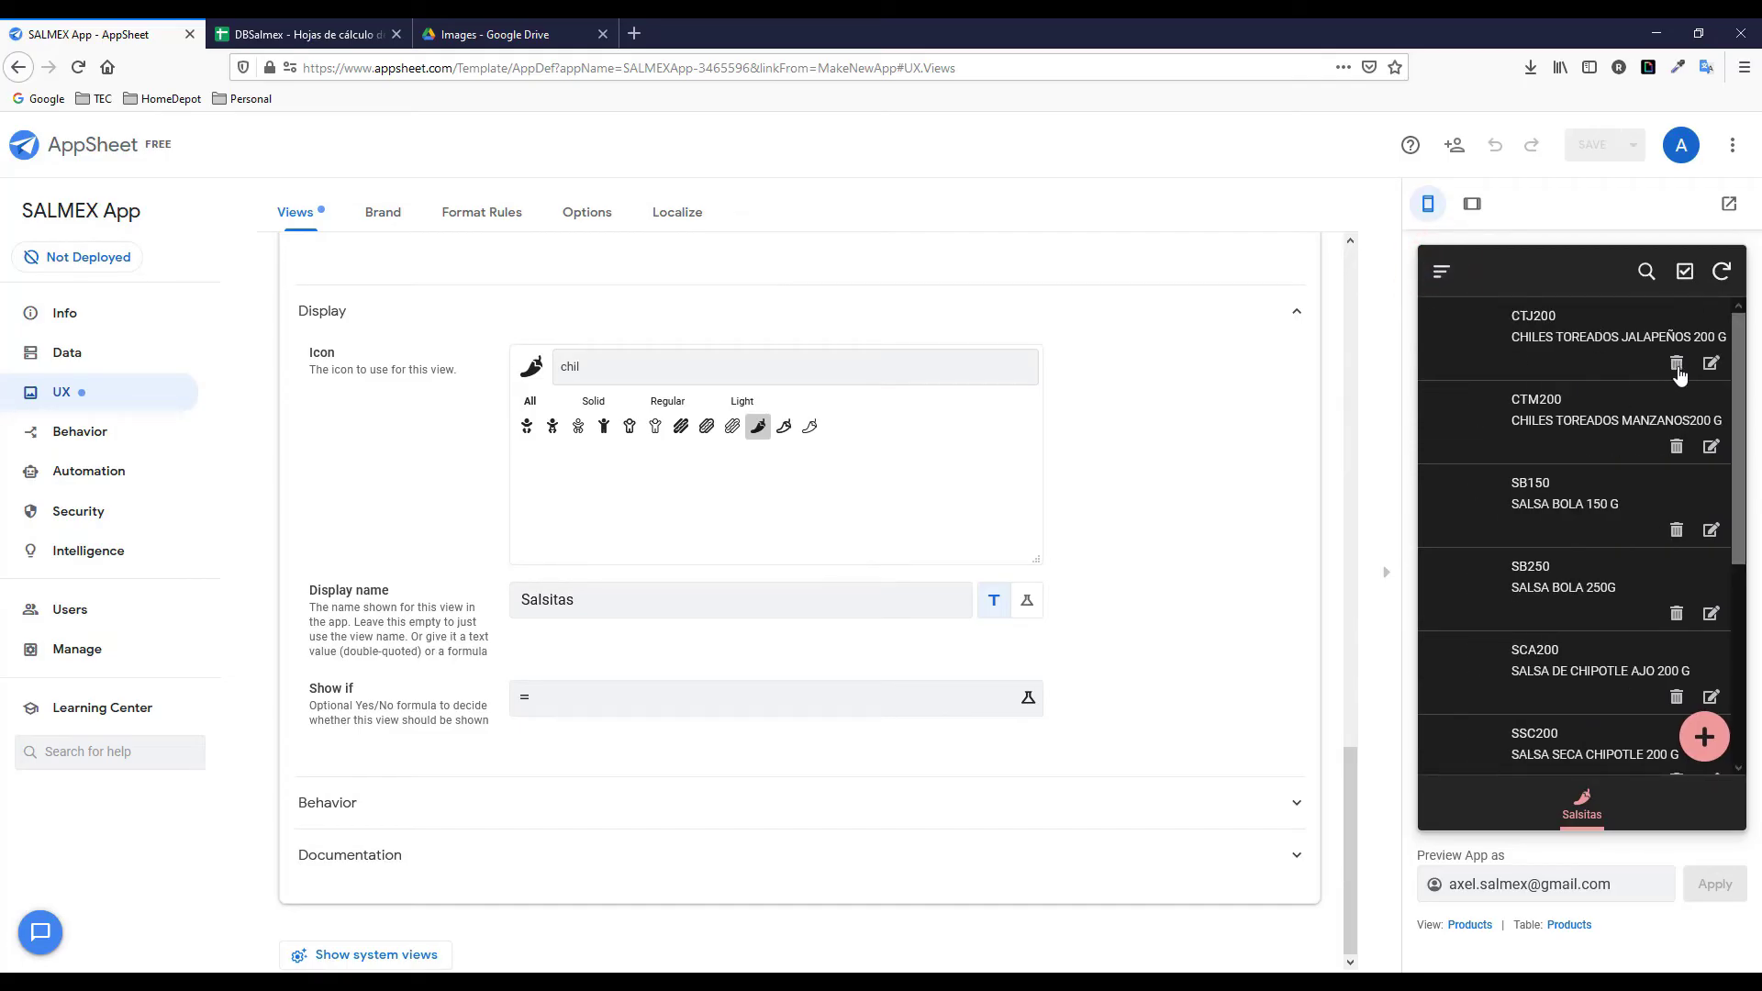
Add a row action to the Products view's action bar and set it to Edit.
{"action": "mouse_move", "coordinate": [1351, 787]}
{"action": "left_mouse_down"}
{"action": "mouse_move", "coordinate": [1372, 393]}
{"action": "mouse_move", "coordinate": [1386, 626]}
{"action": "left_mouse_up"}
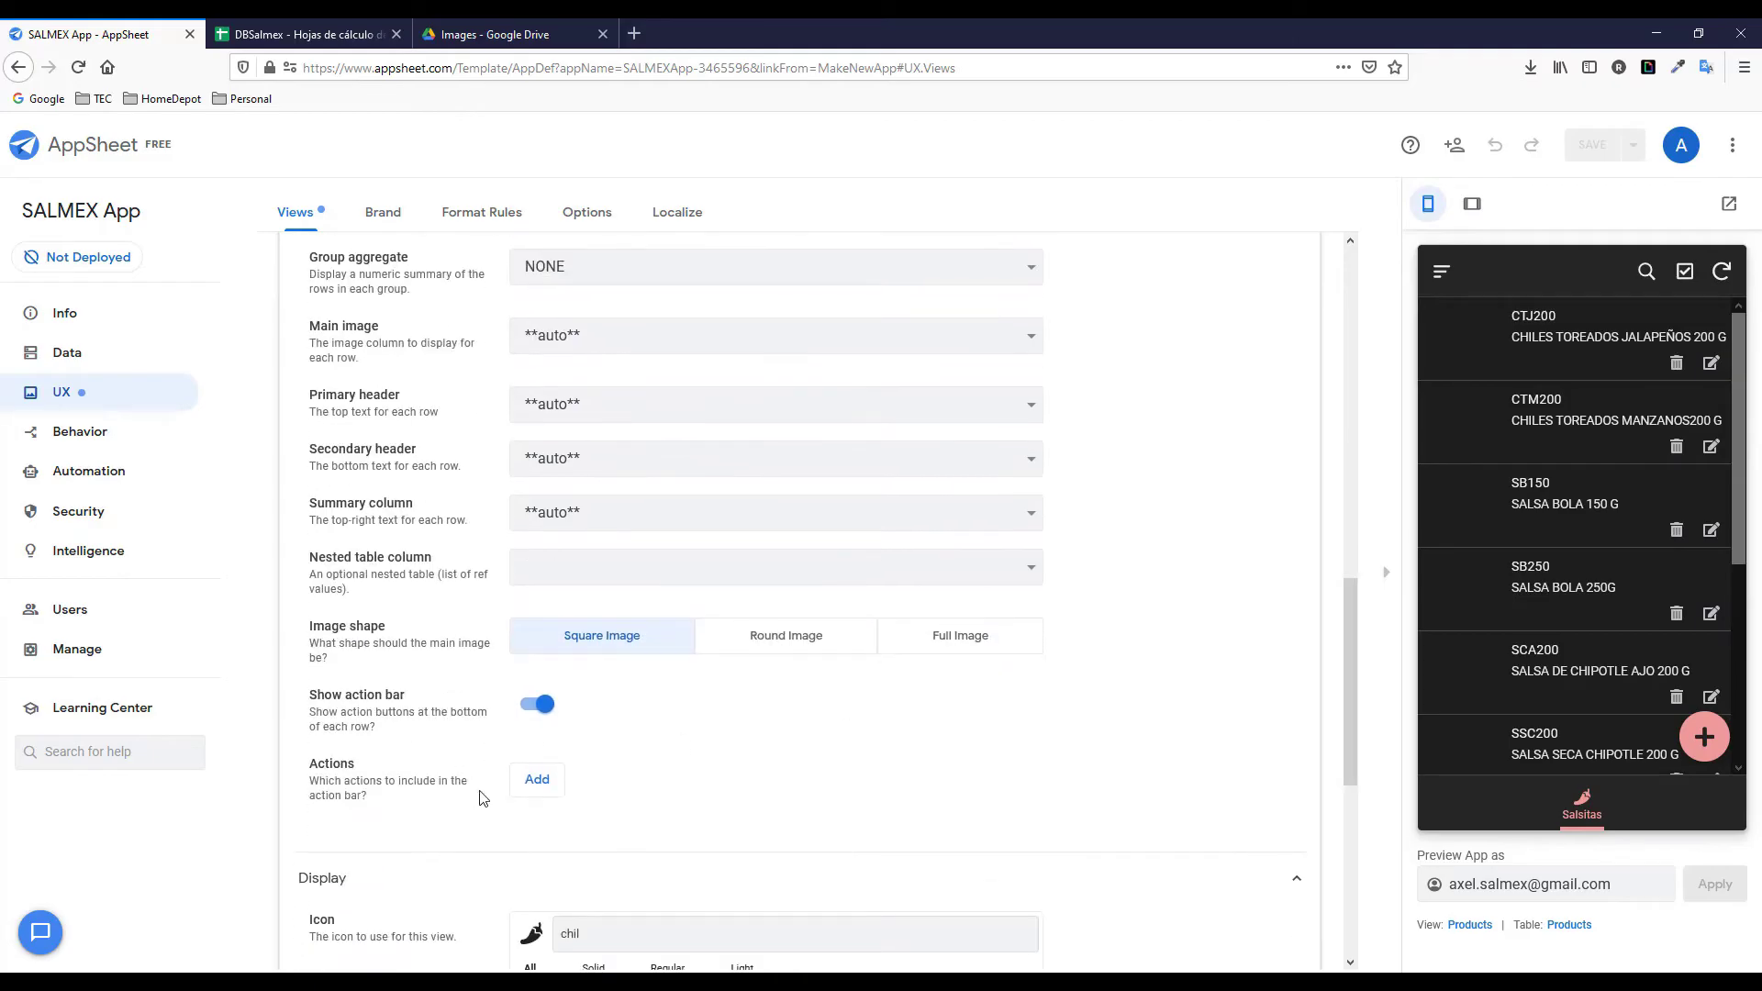
{"action": "left_click_drag", "start_coordinate": [1348, 669], "coordinate": [1348, 707]}
{"action": "left_click", "coordinate": [531, 617]}
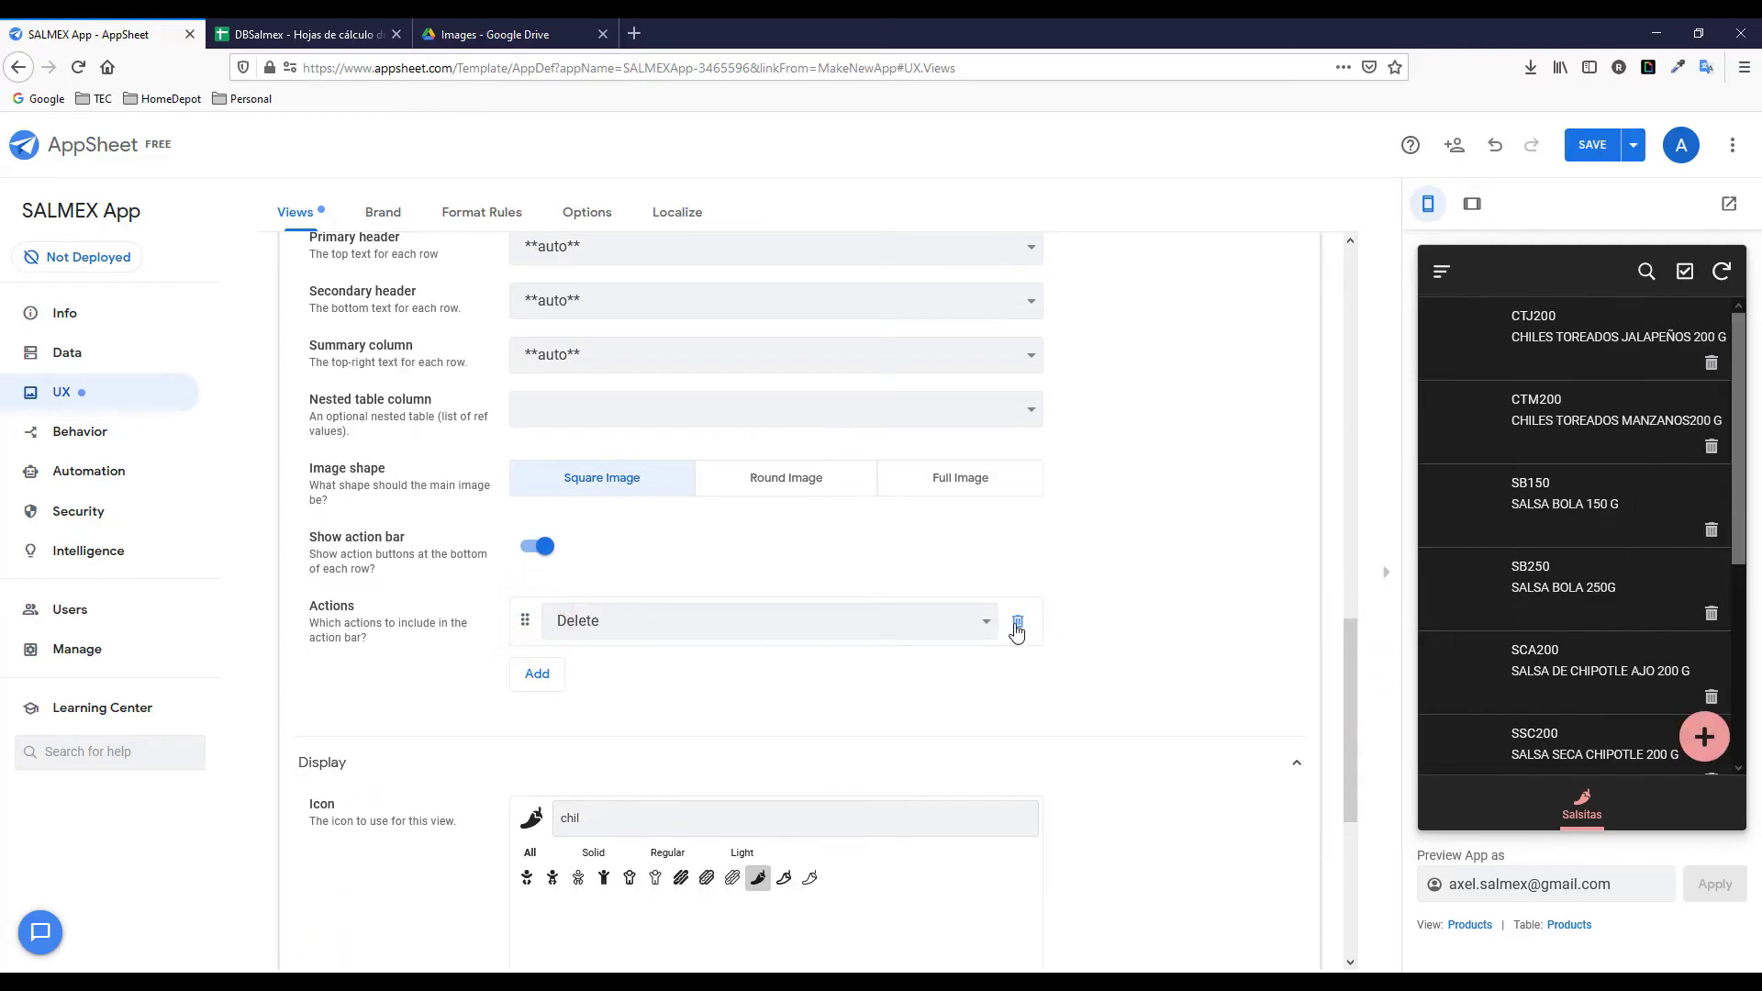
{"action": "left_click", "coordinate": [1015, 624]}
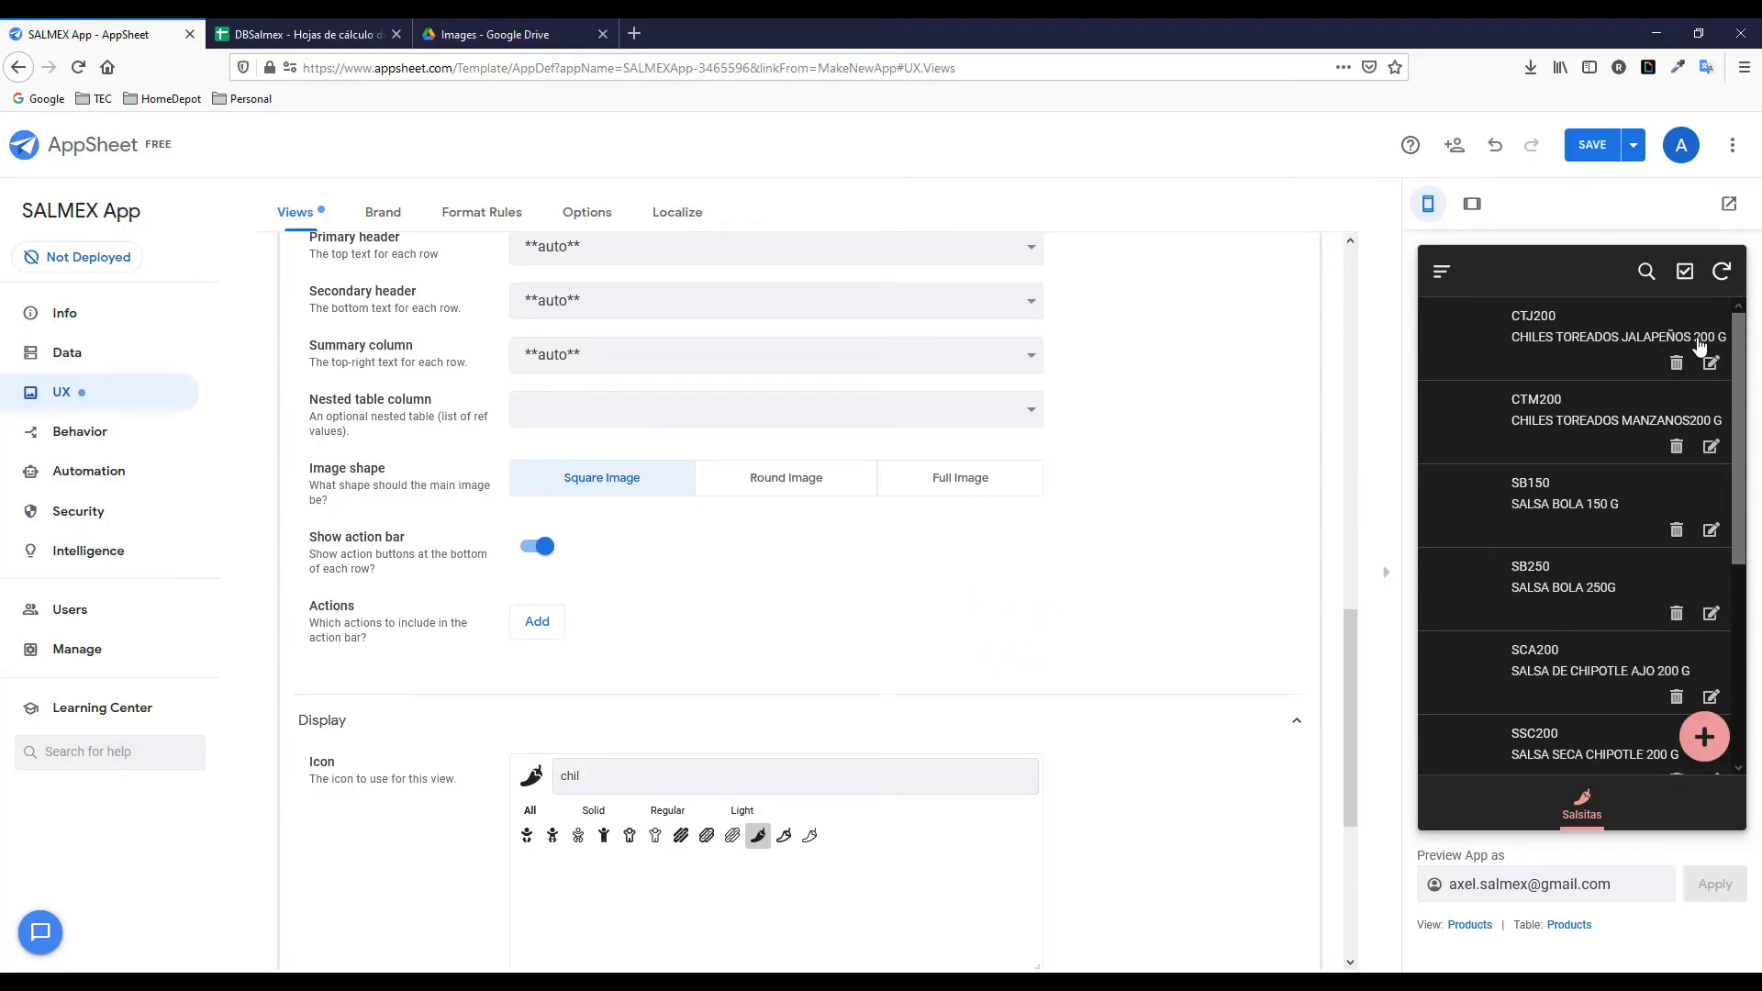
{"action": "left_click", "coordinate": [537, 632]}
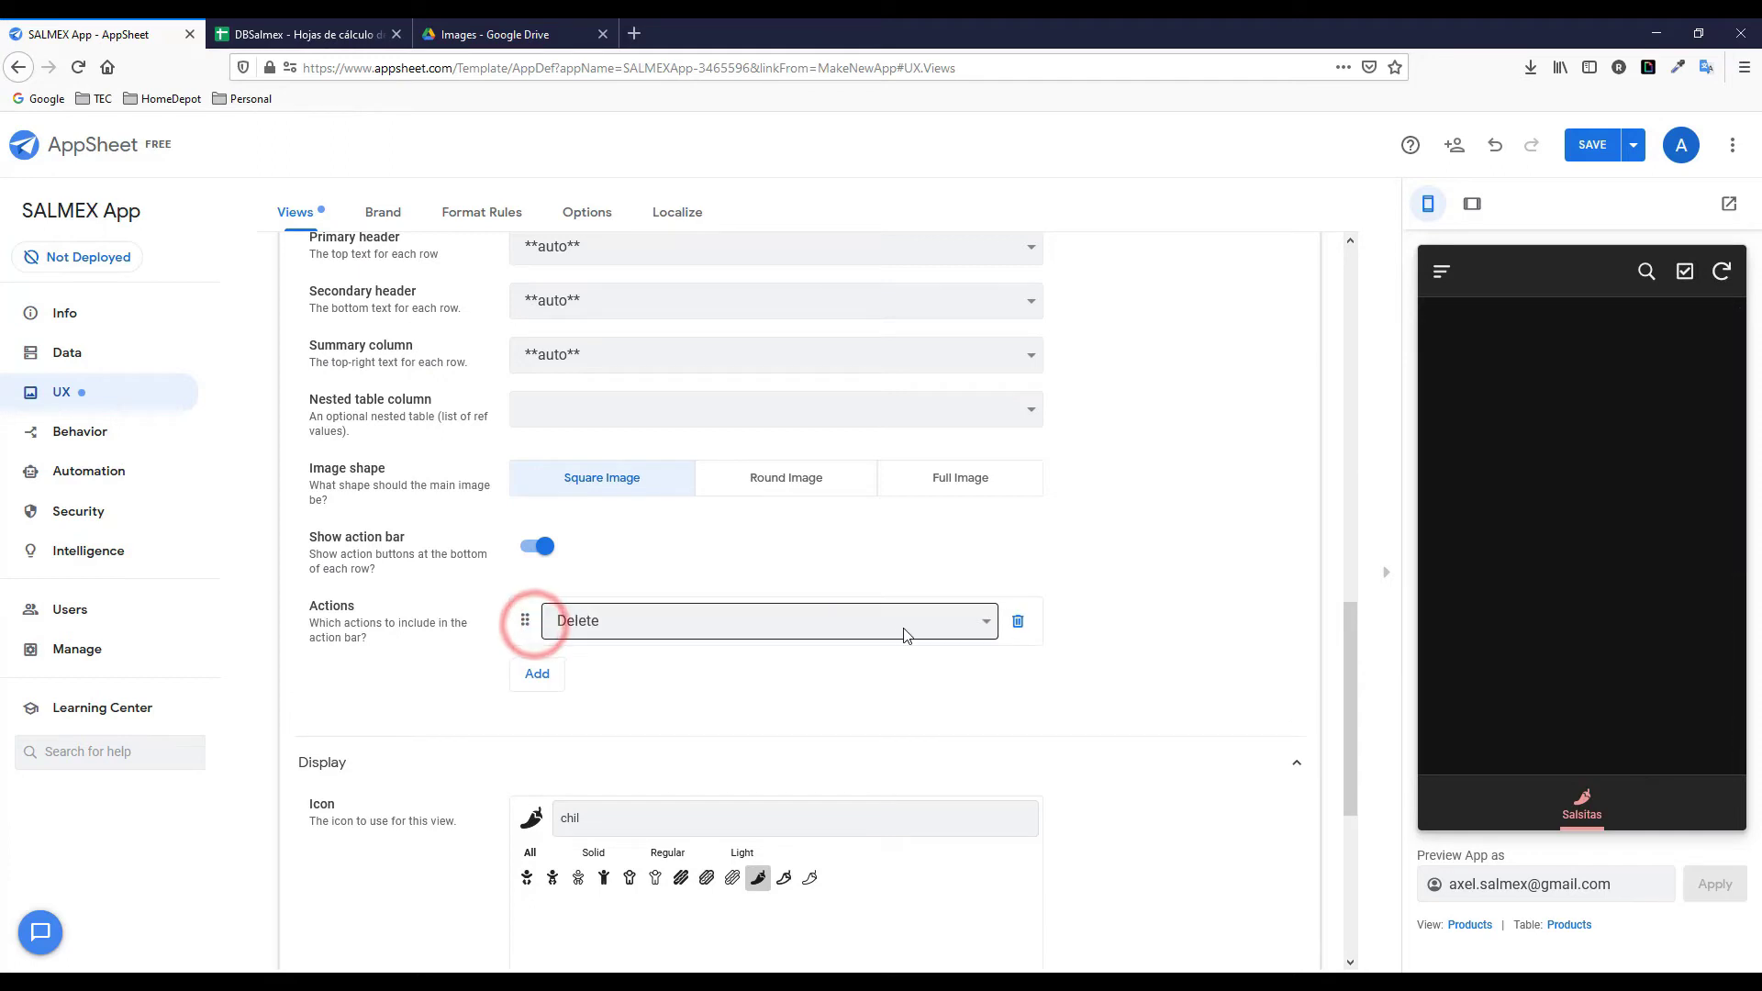
{"action": "left_click", "coordinate": [983, 622]}
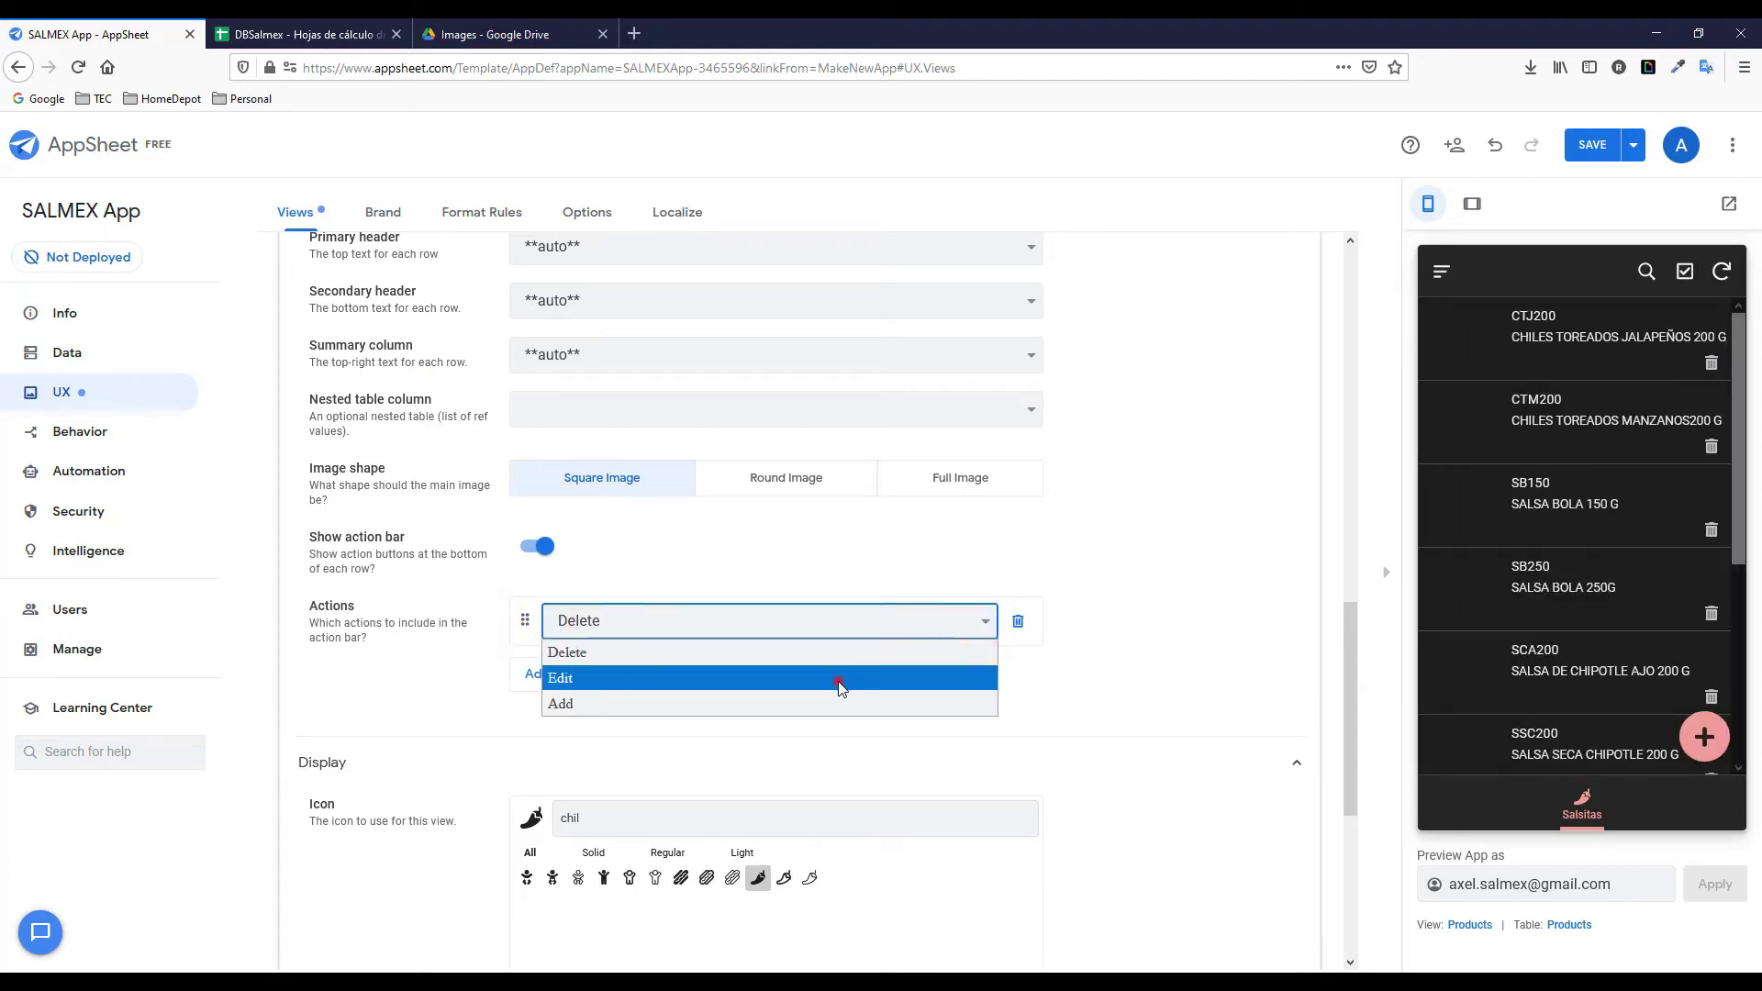
{"action": "left_click", "coordinate": [838, 679]}
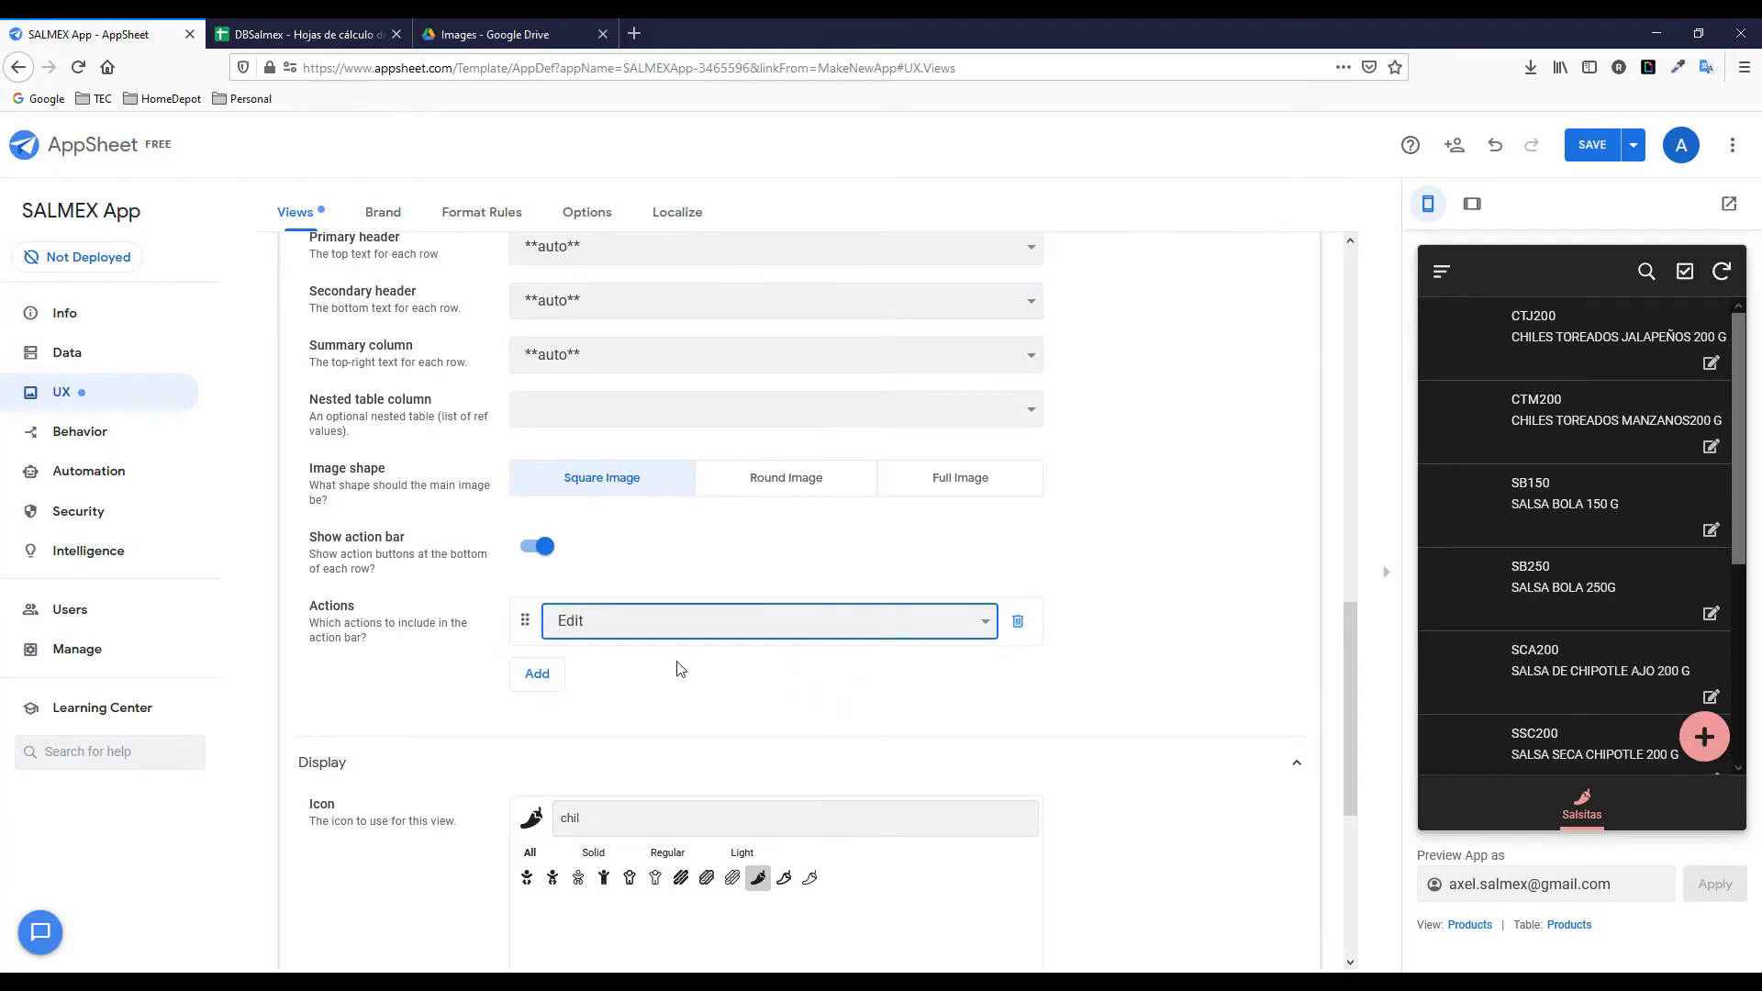
Add Delete and Add actions, remove both so only Edit remains, and save.
{"action": "left_click", "coordinate": [530, 676]}
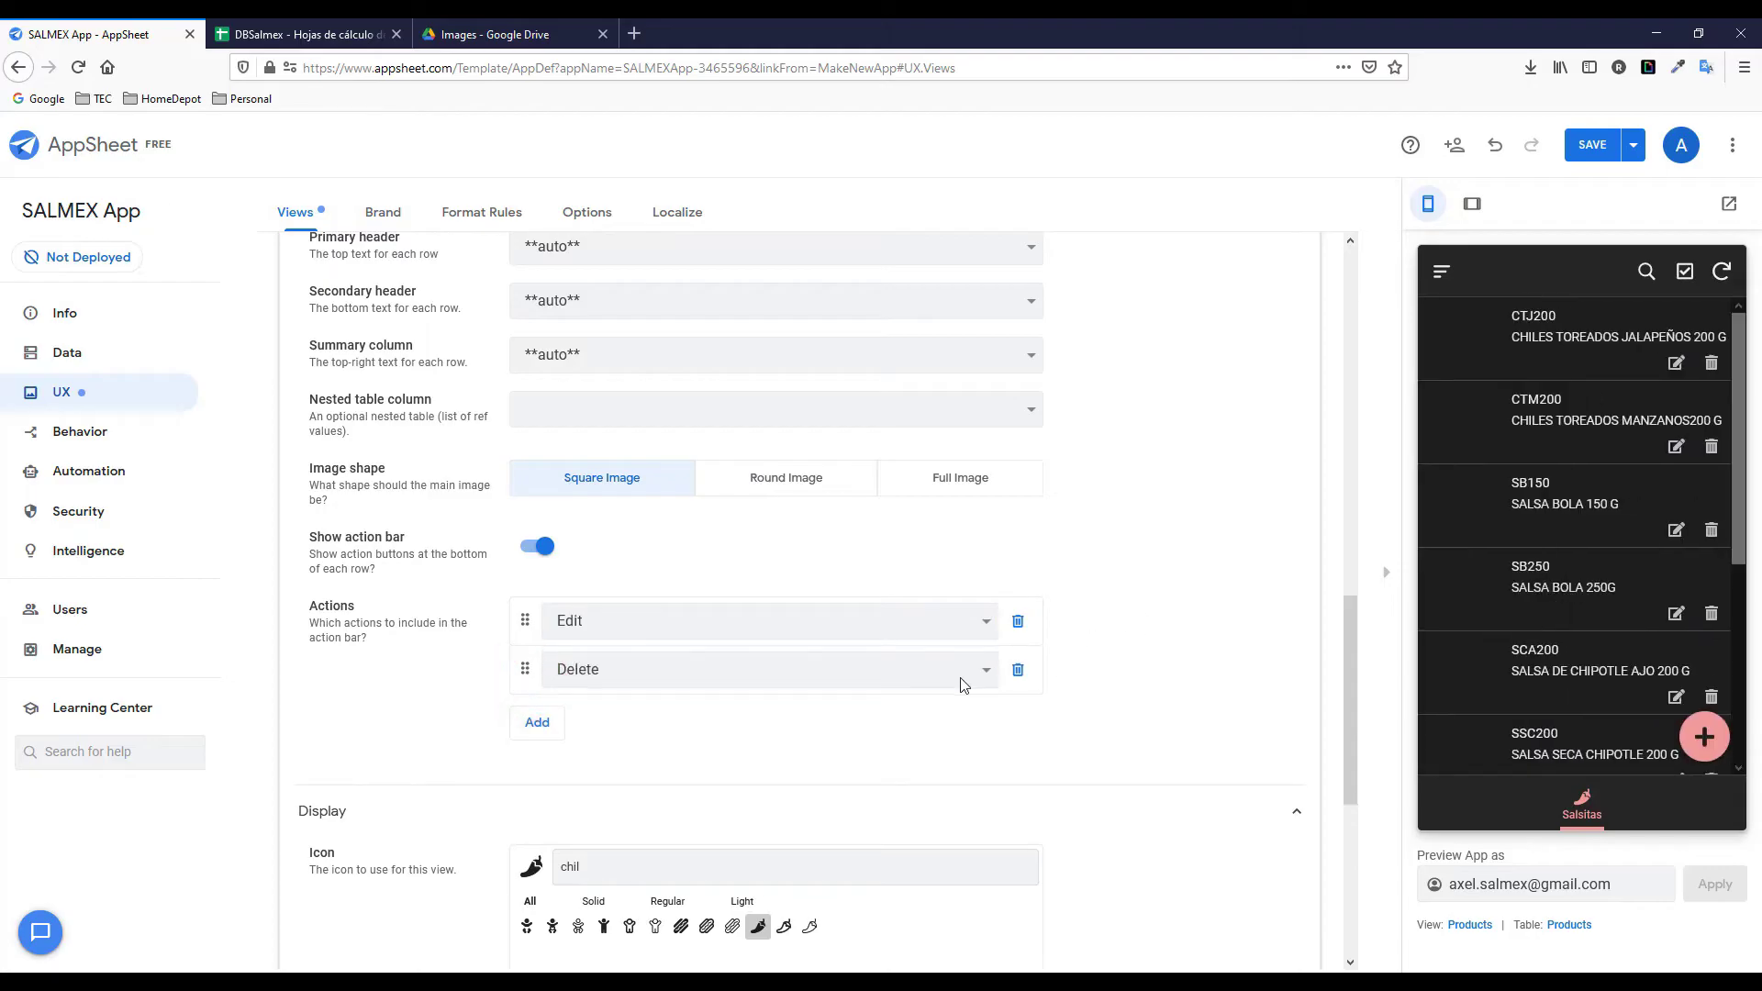
{"action": "left_click", "coordinate": [537, 722]}
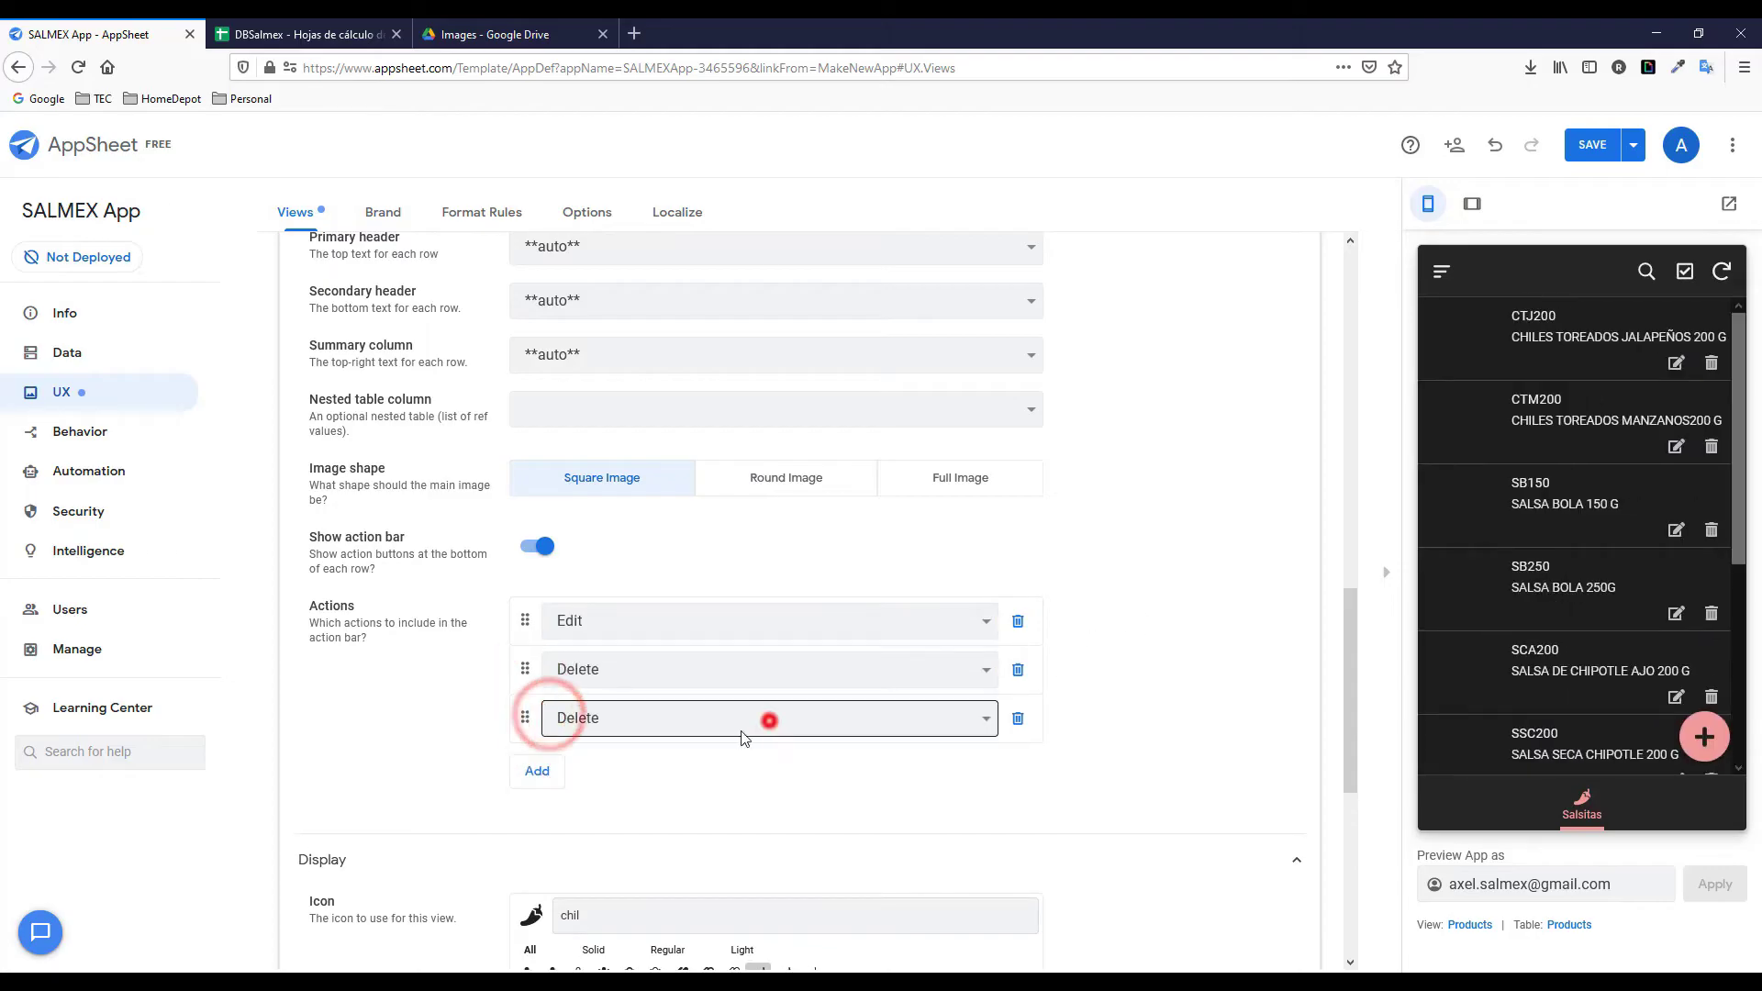
{"action": "left_click", "coordinate": [743, 732]}
{"action": "left_click", "coordinate": [615, 796]}
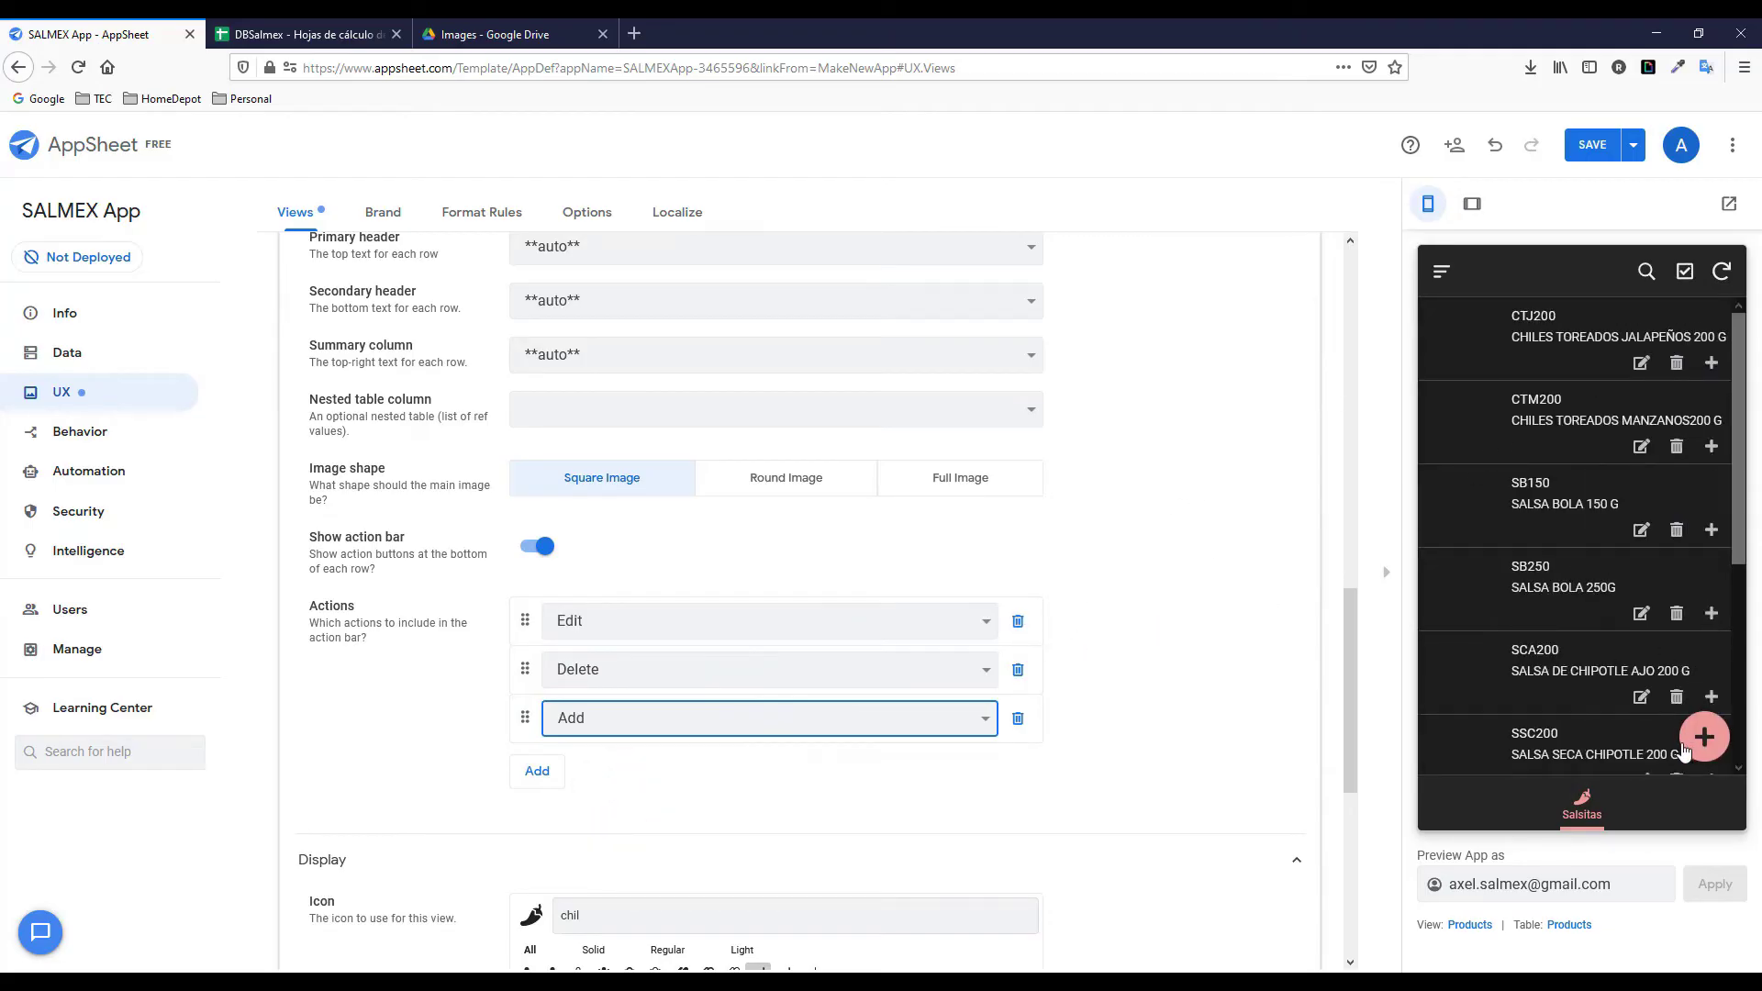
{"action": "left_click", "coordinate": [1018, 717]}
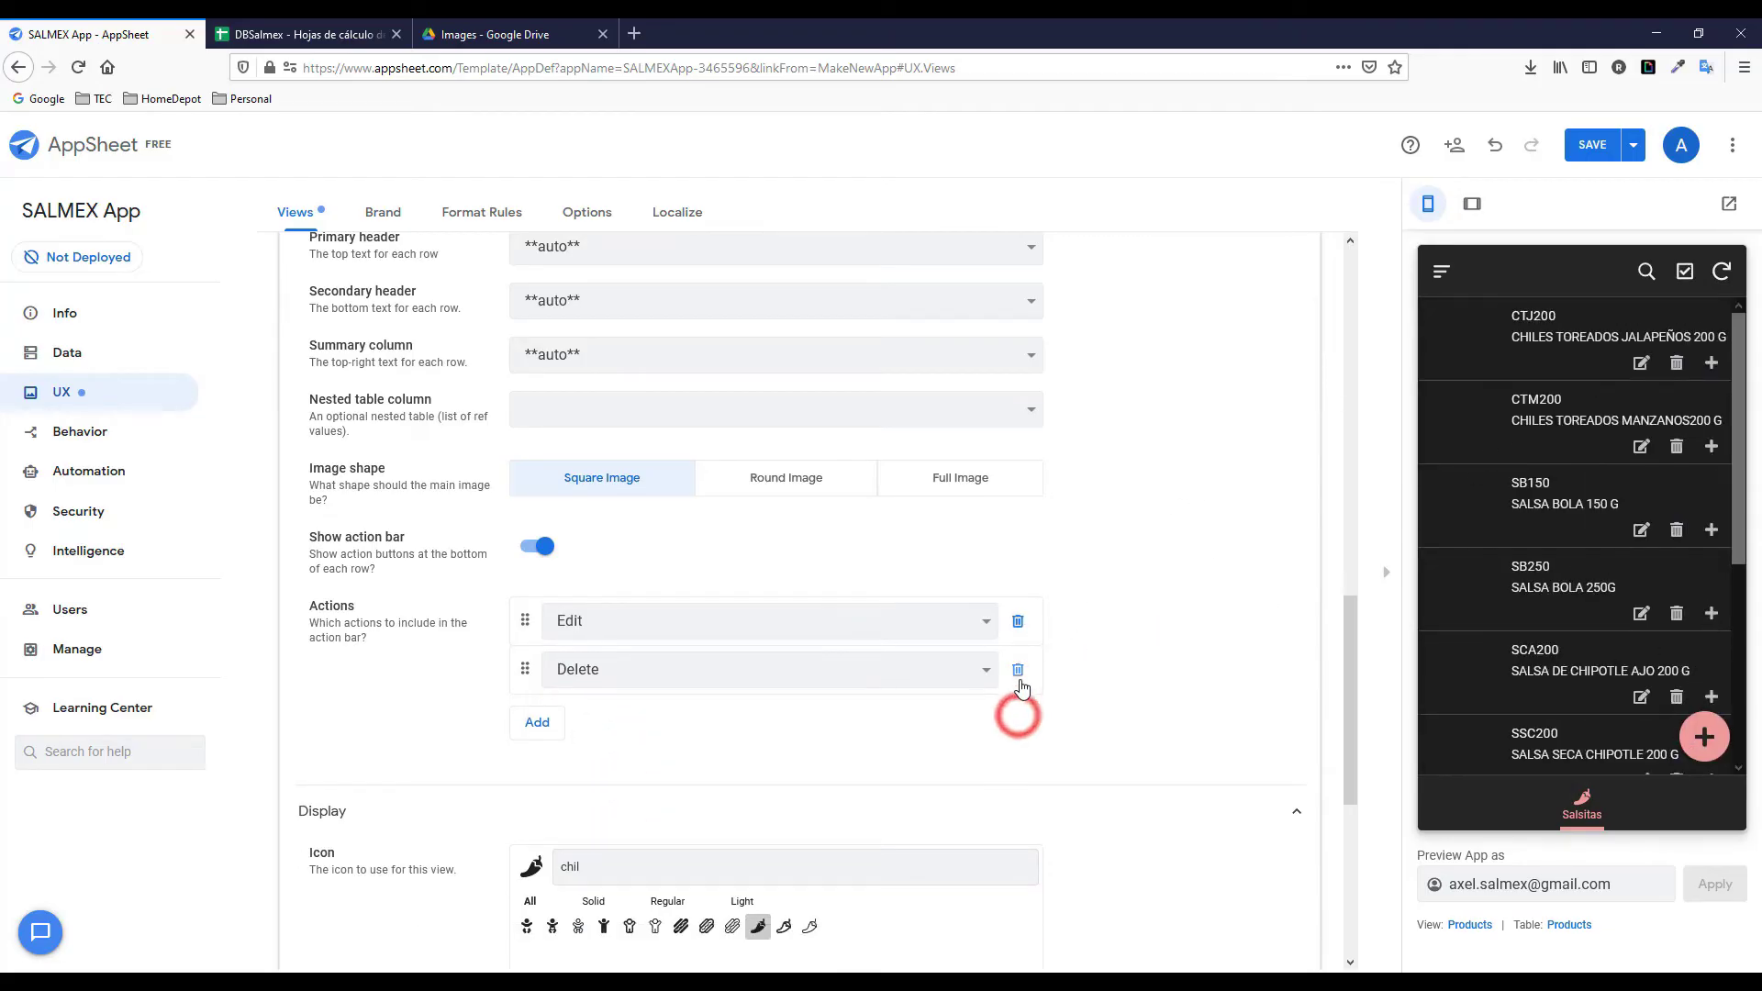
{"action": "left_click", "coordinate": [1019, 672]}
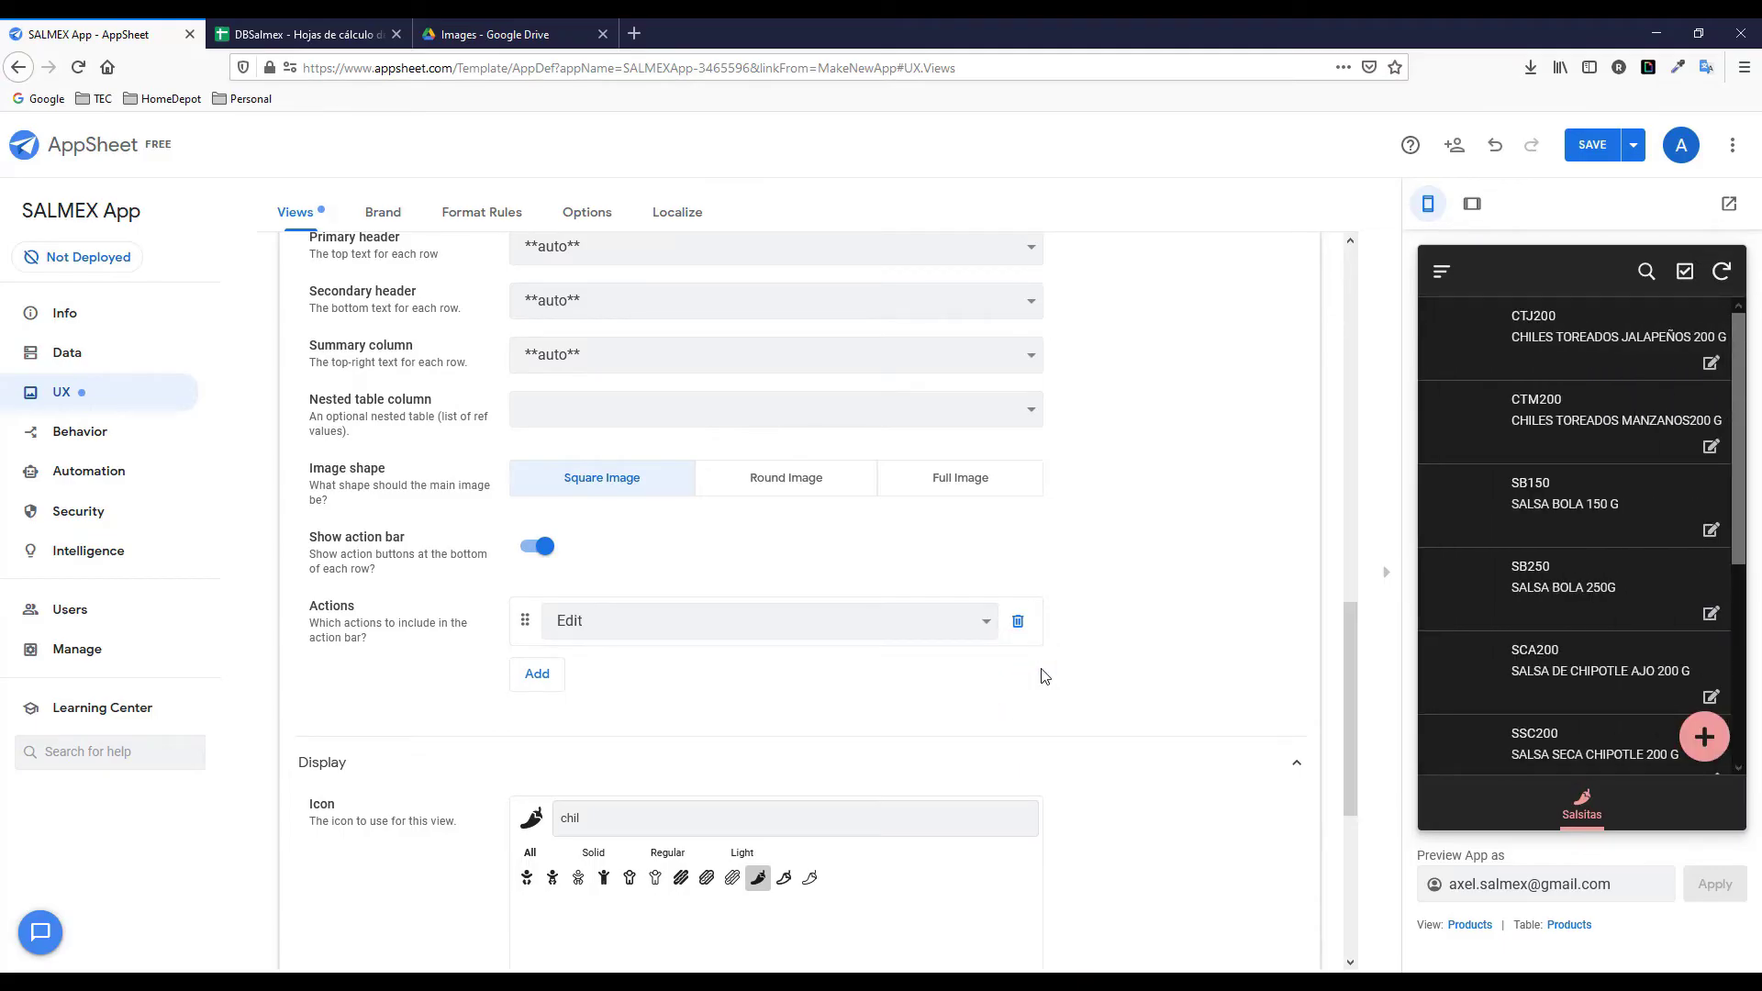
{"action": "left_click", "coordinate": [1604, 149]}
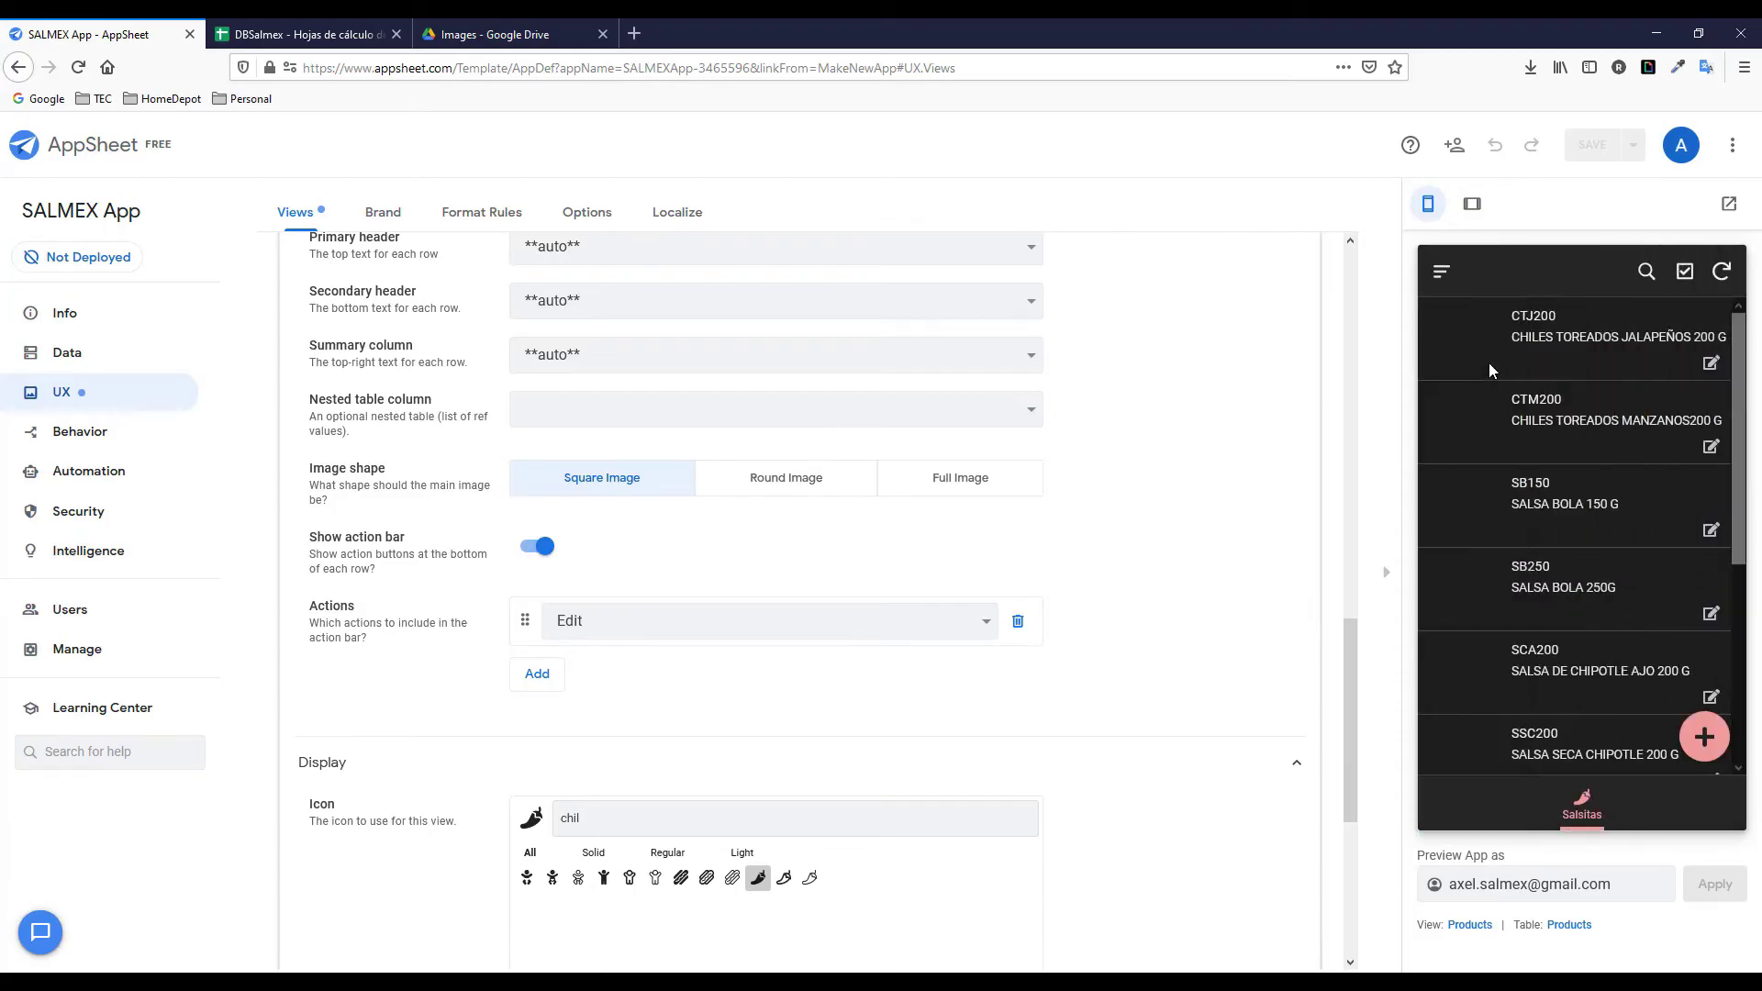
{"action": "left_click", "coordinate": [1351, 679]}
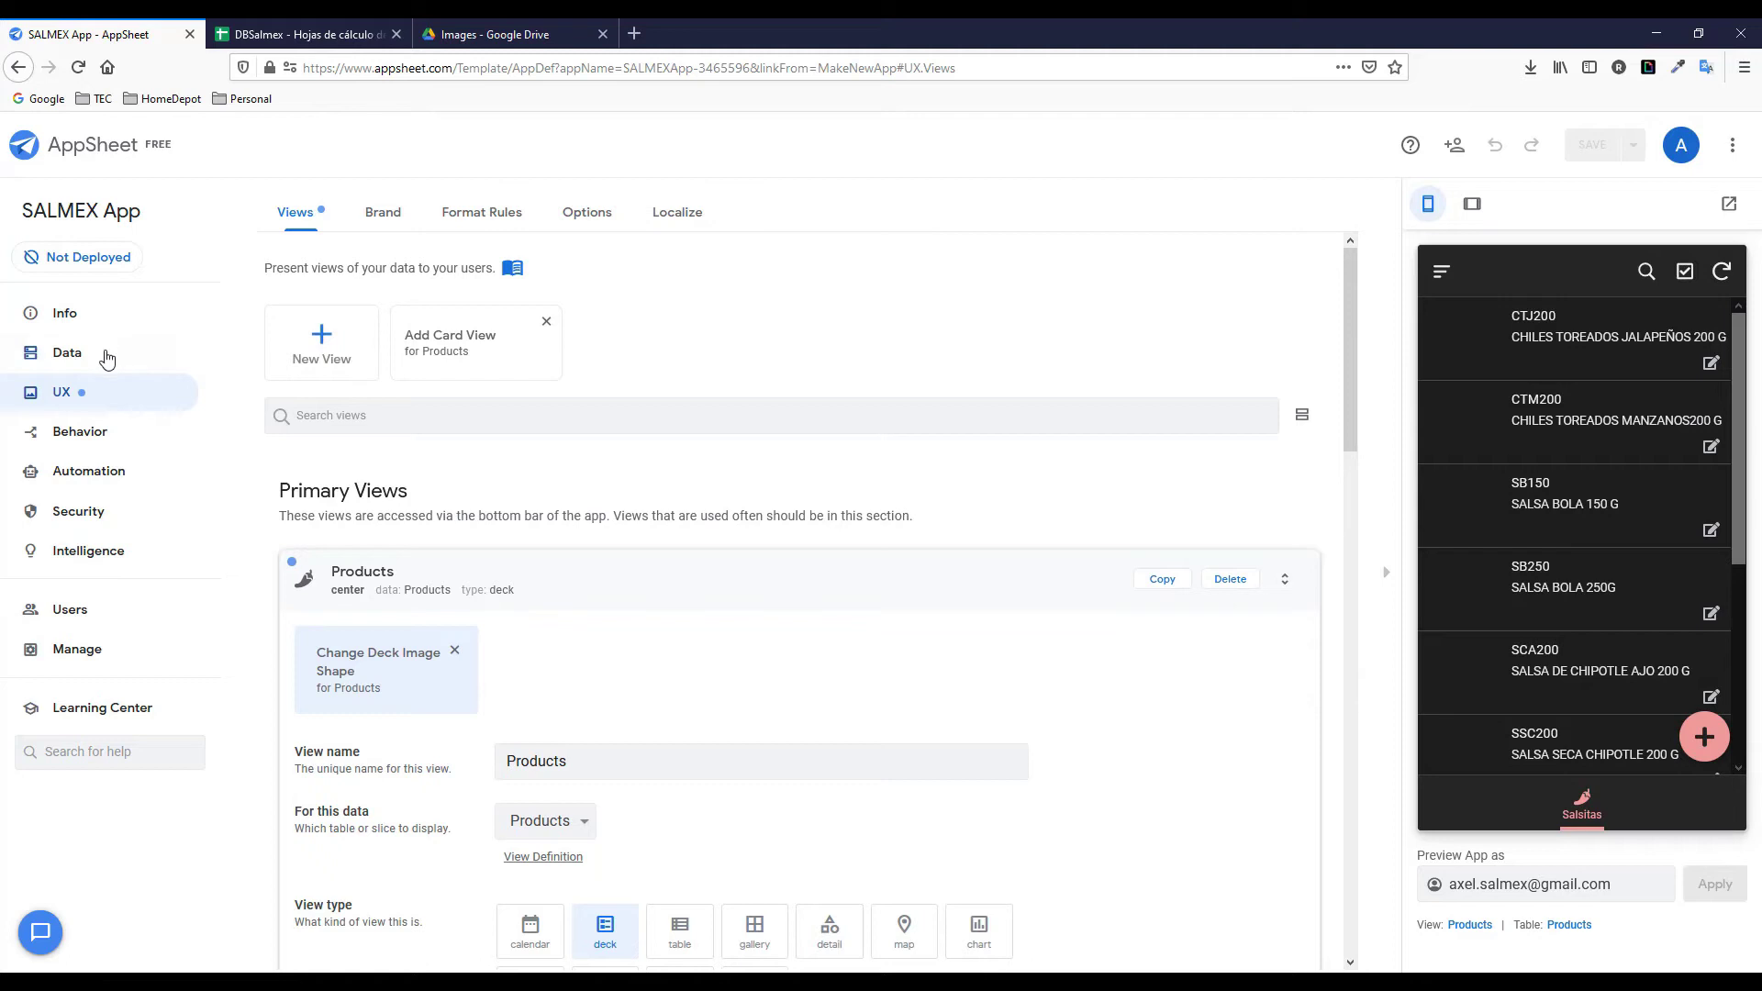
Open Data, glance at the DBSalmex Products sheet, and expand the Products table's columns.
{"action": "left_click", "coordinate": [60, 360]}
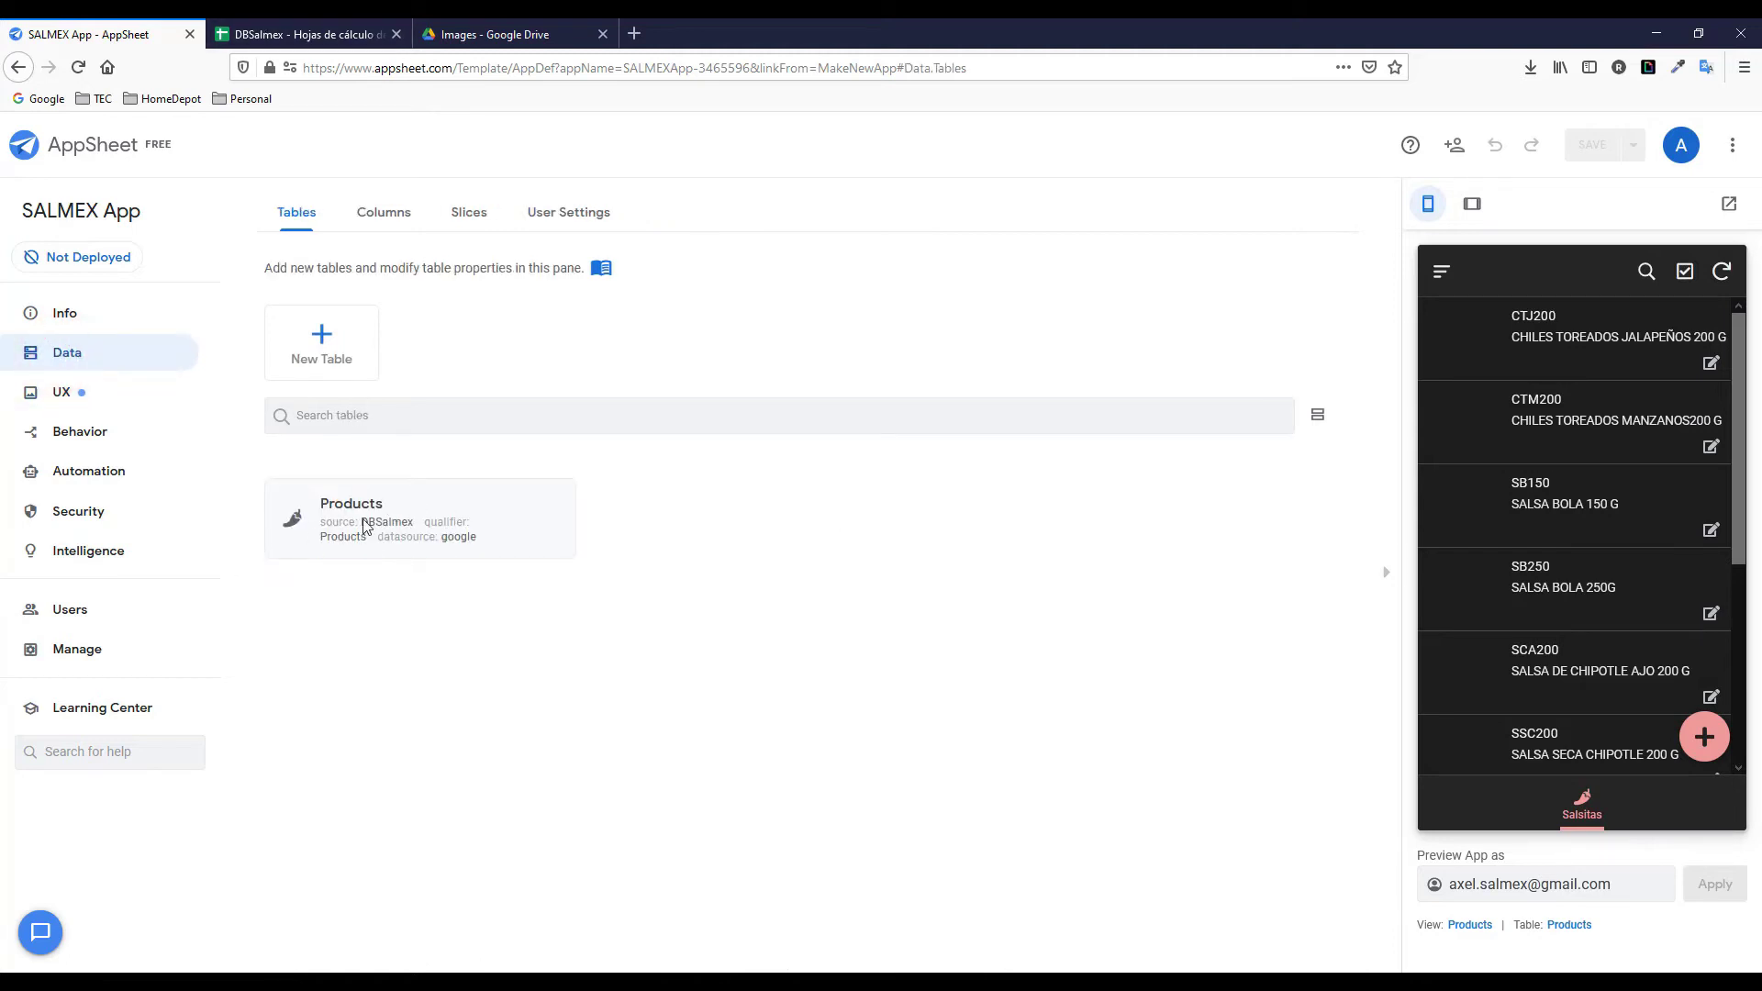
{"action": "left_click", "coordinate": [310, 34]}
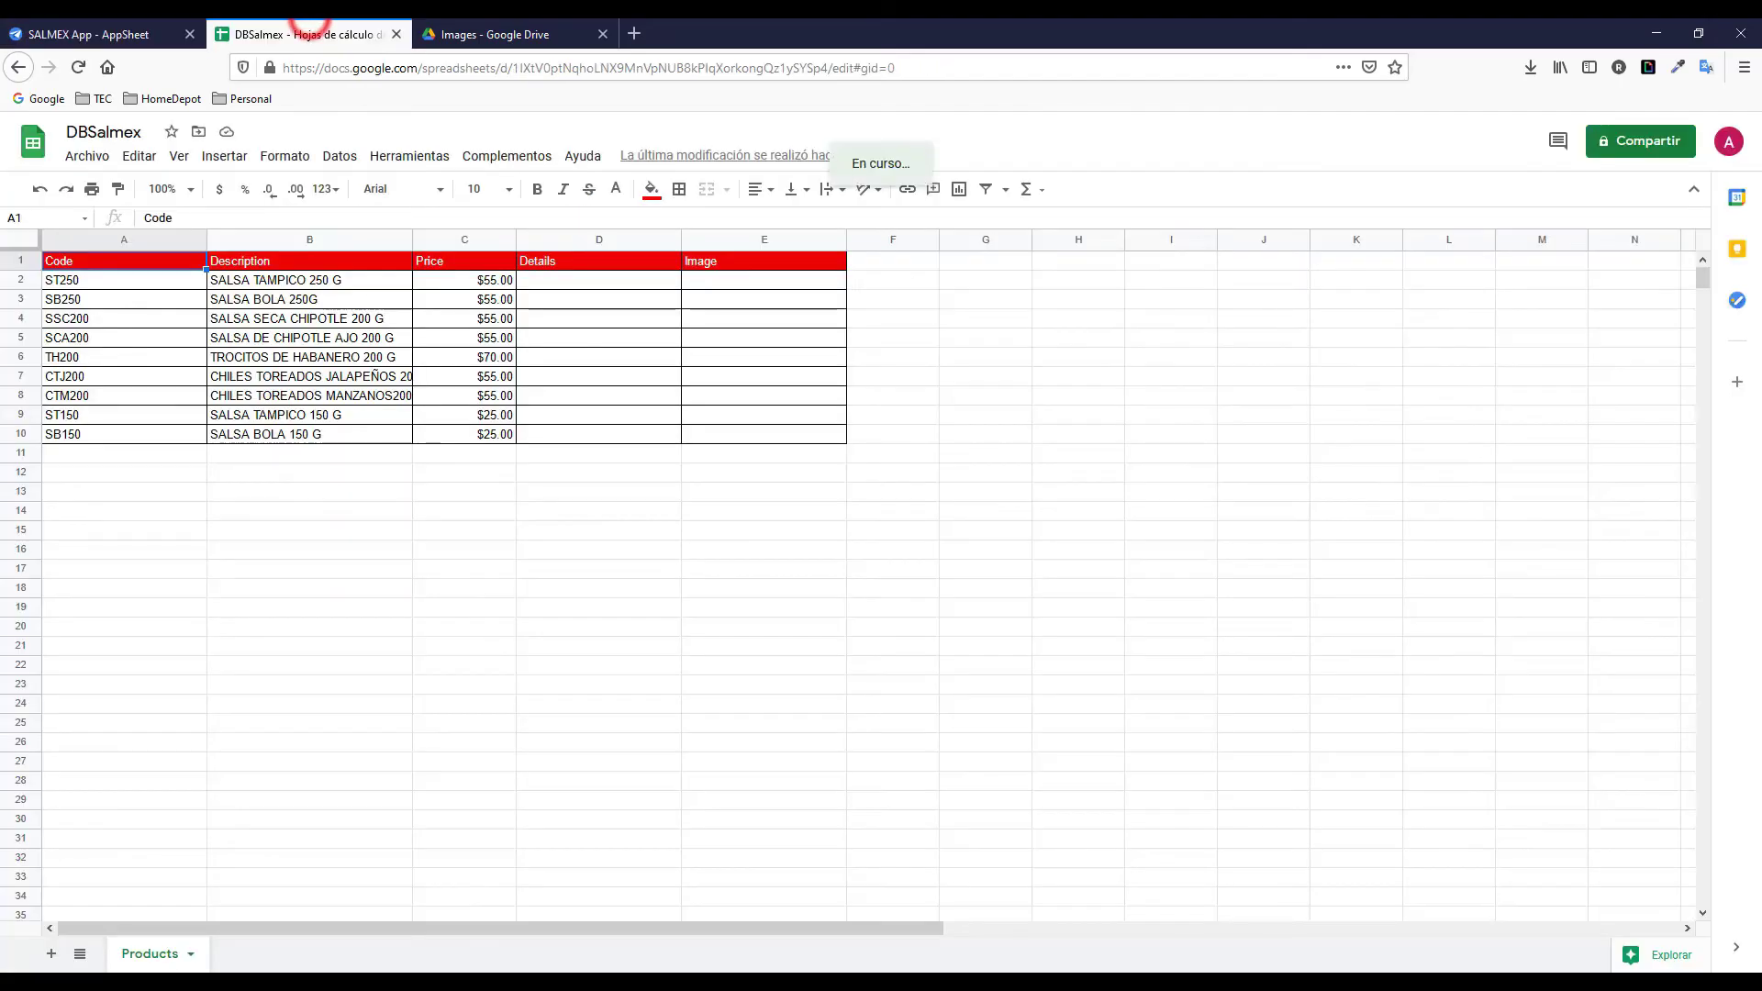
{"action": "left_click", "coordinate": [128, 30]}
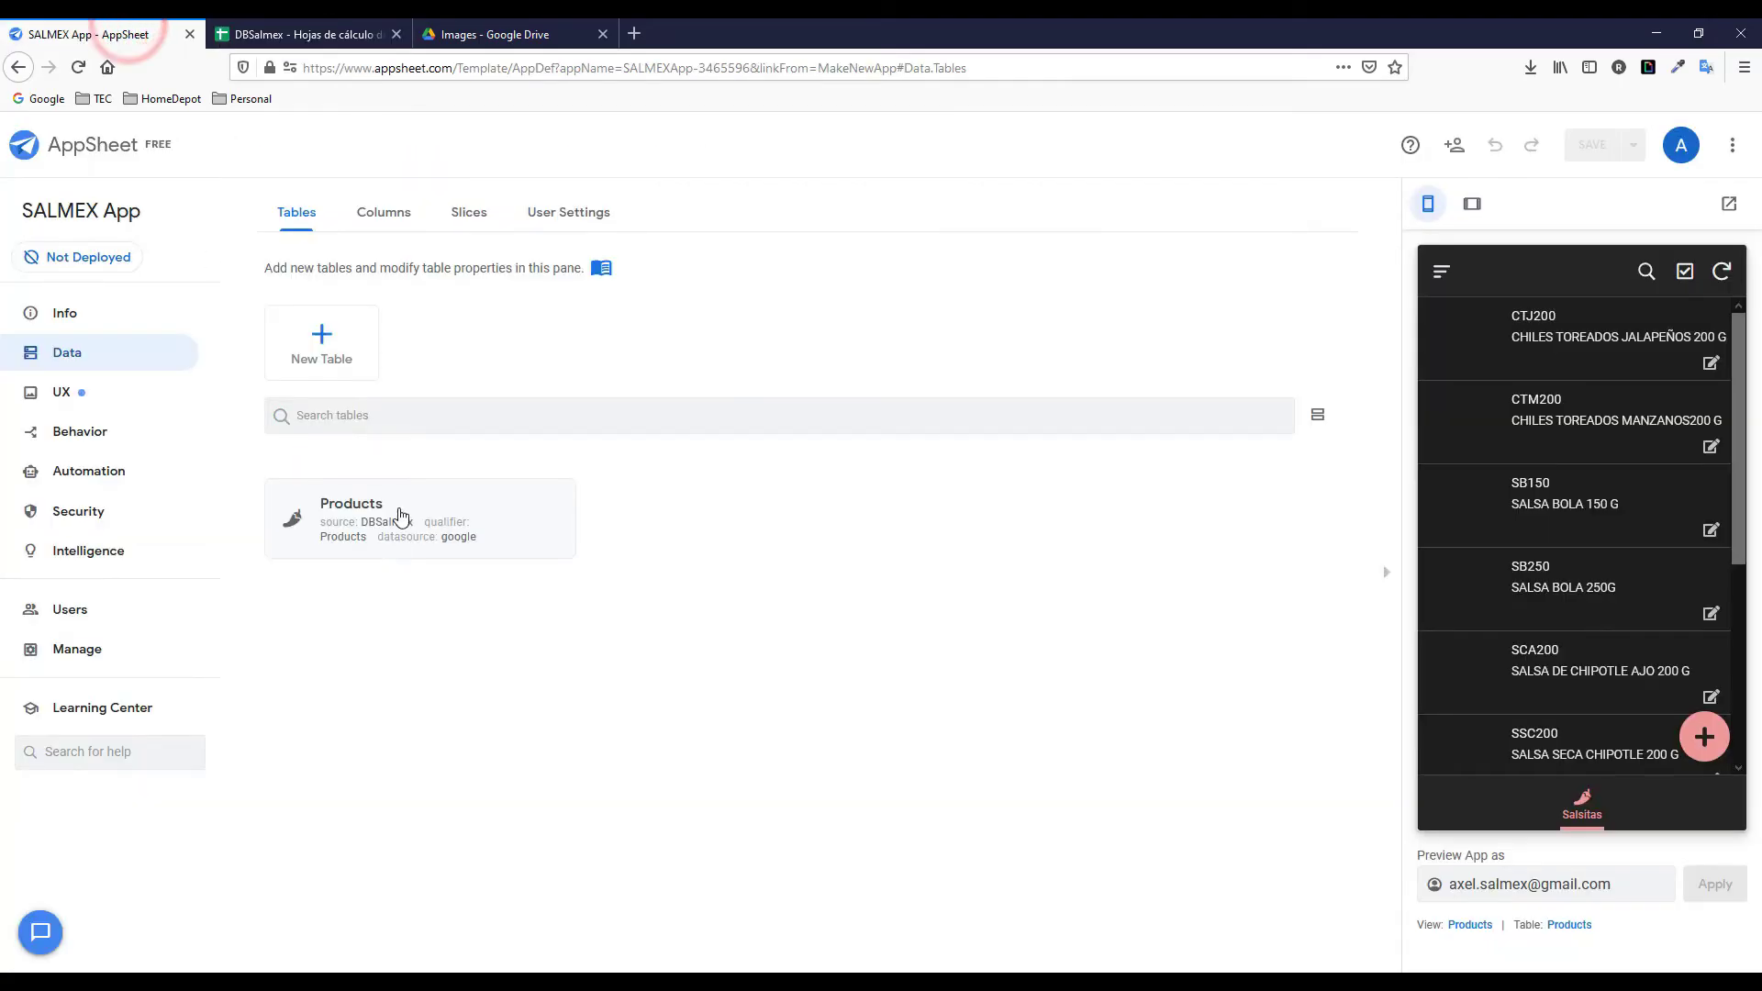
{"action": "left_click", "coordinate": [399, 514]}
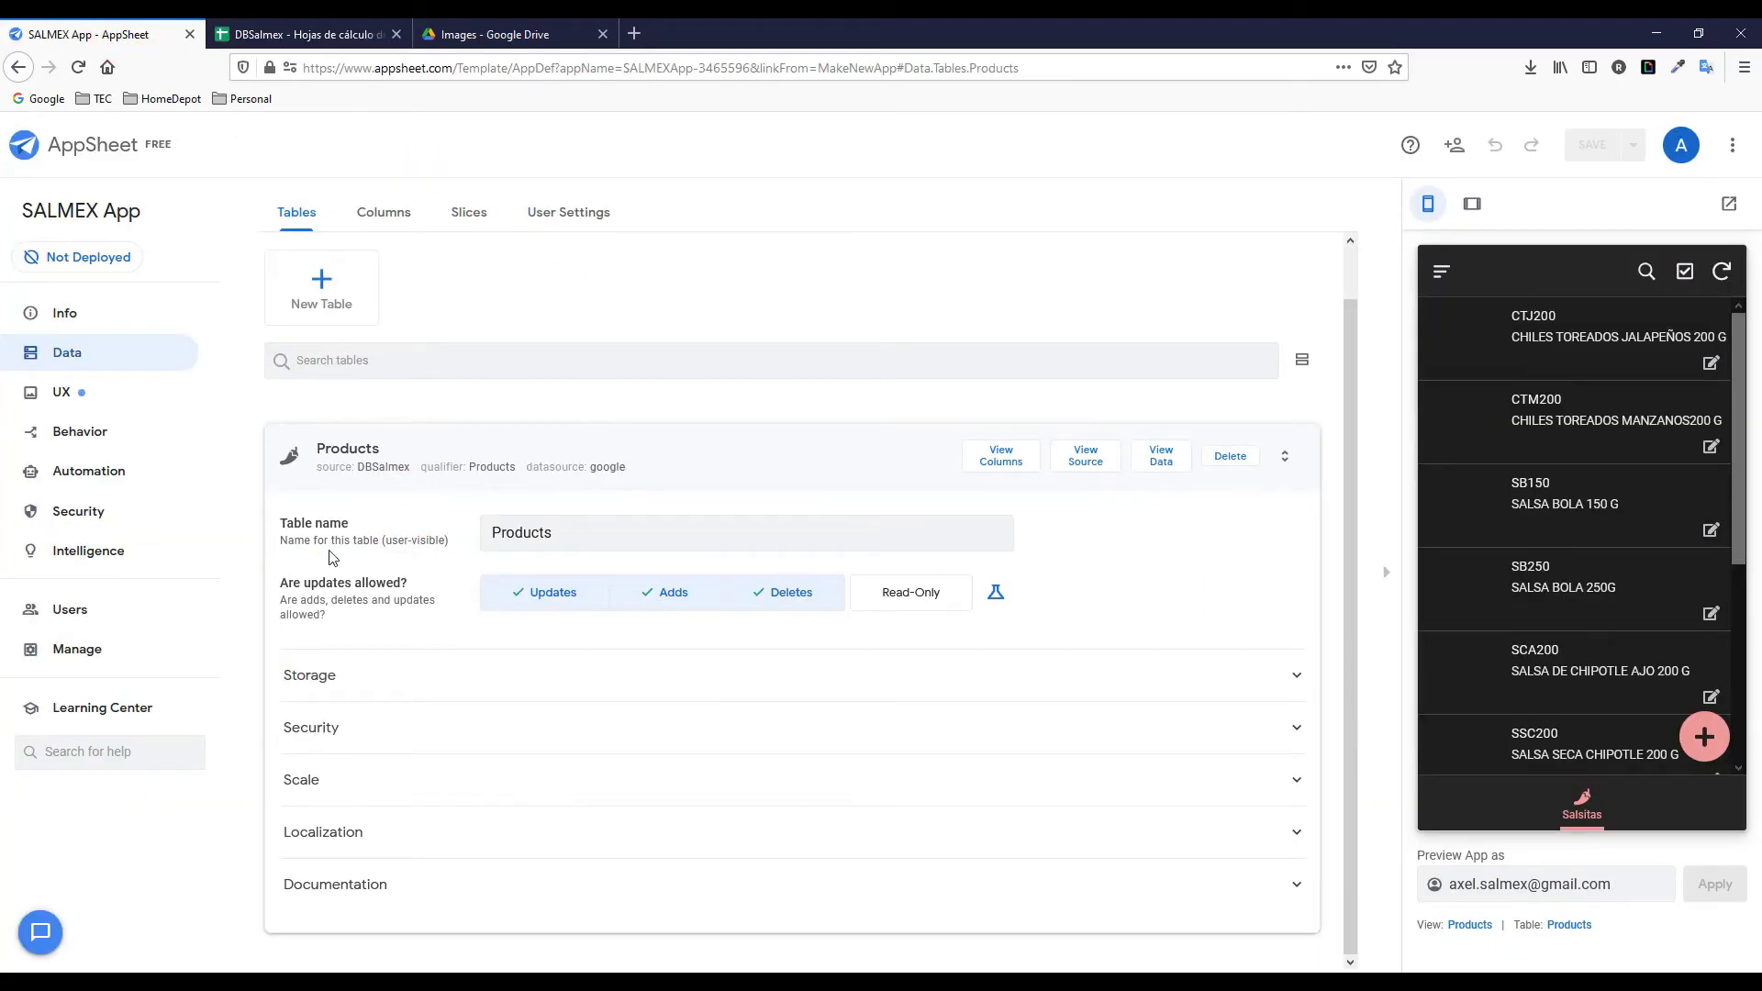
{"action": "left_click", "coordinate": [369, 211]}
Compare the Price and Details headers in the DBSalmex sheet with the column list.
{"action": "left_click", "coordinate": [392, 409]}
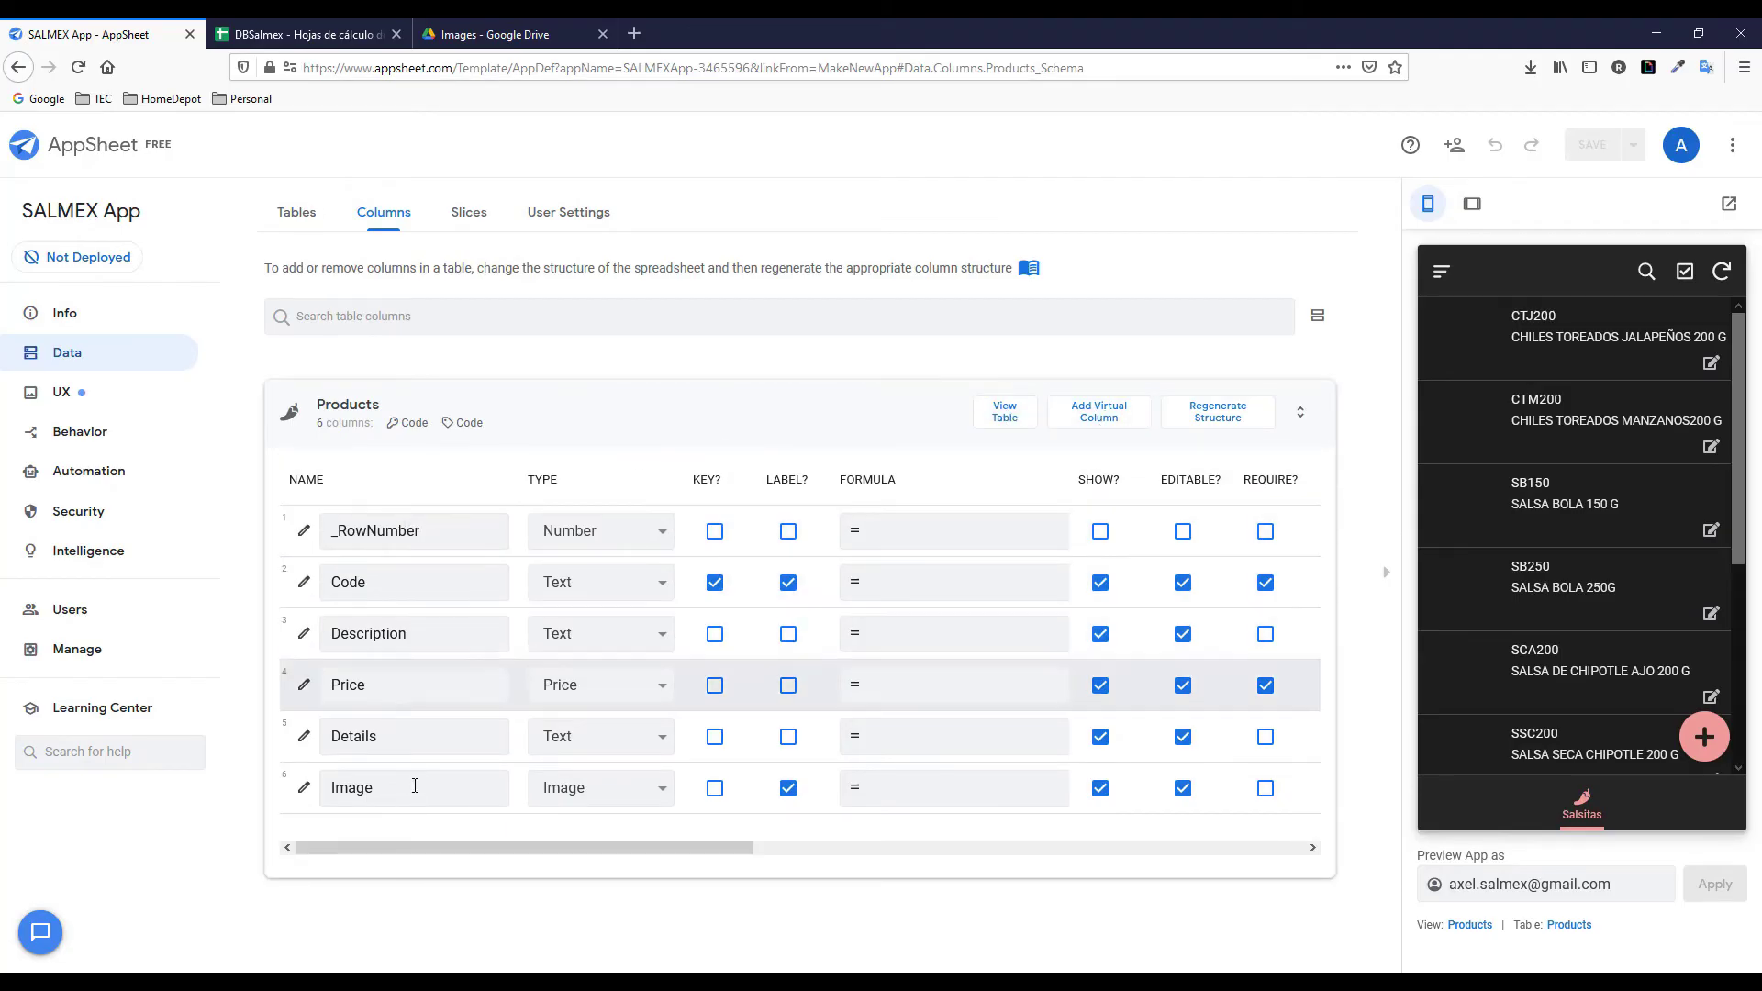
{"action": "left_click", "coordinate": [259, 29]}
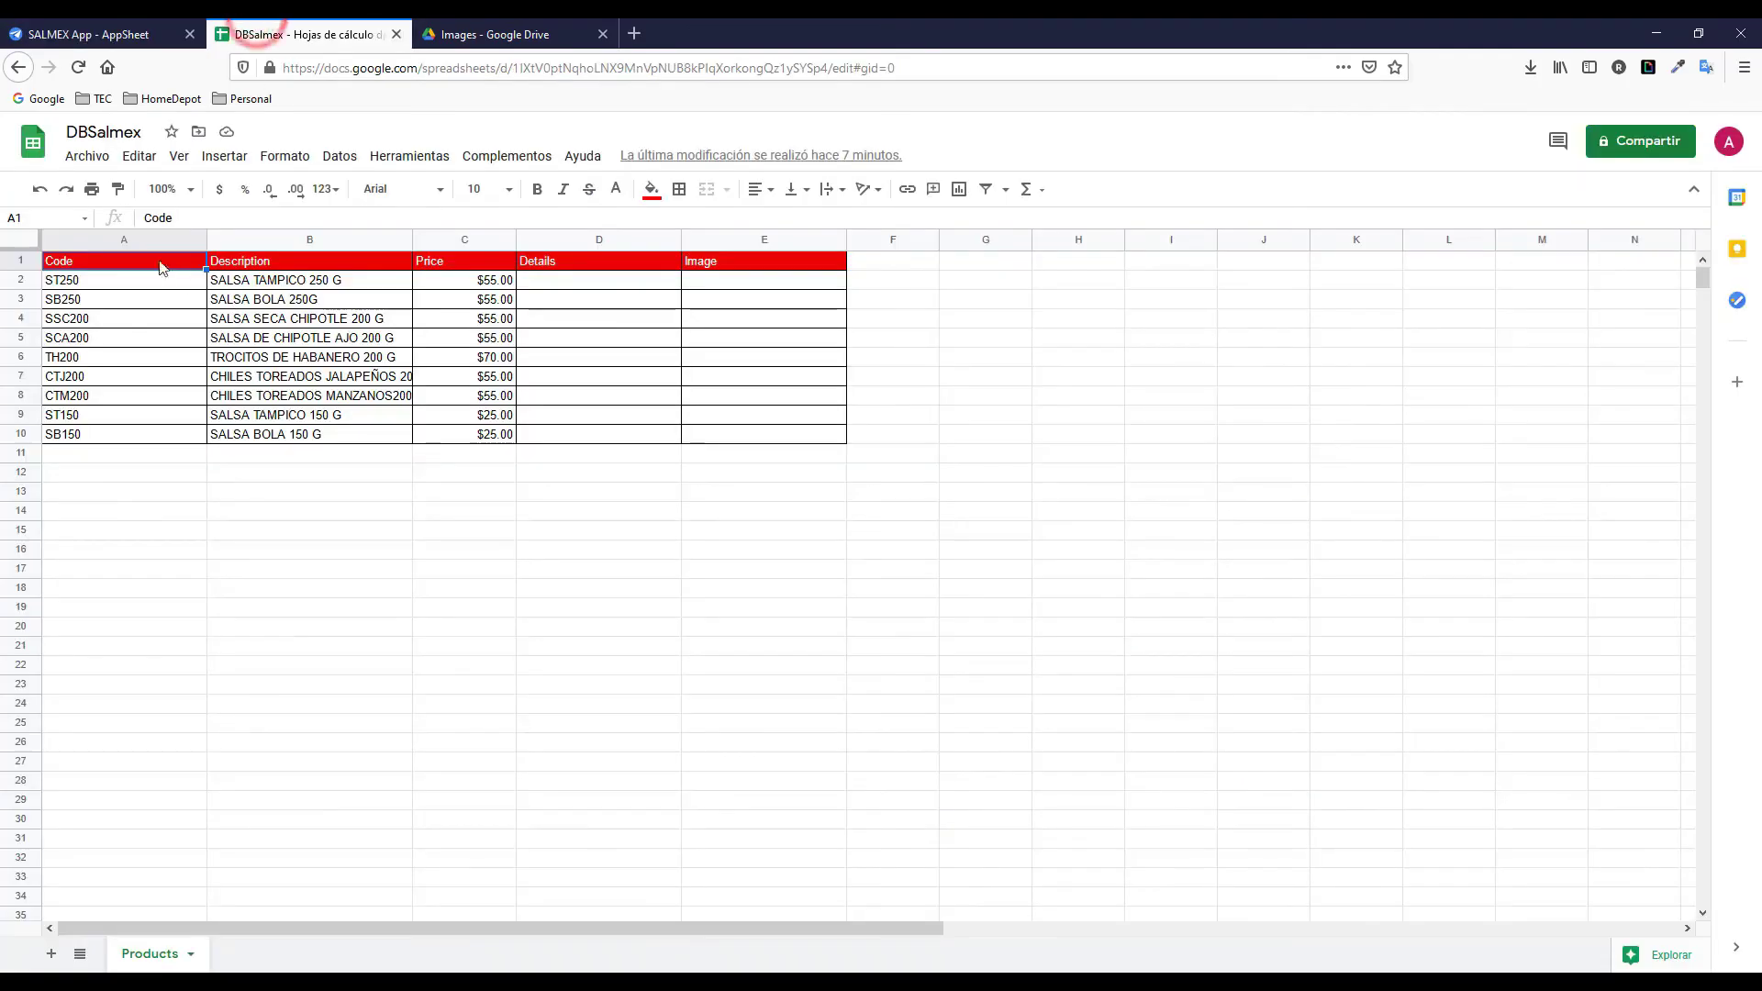
{"action": "left_click", "coordinate": [443, 261]}
{"action": "left_click", "coordinate": [580, 257]}
{"action": "left_click", "coordinate": [147, 28]}
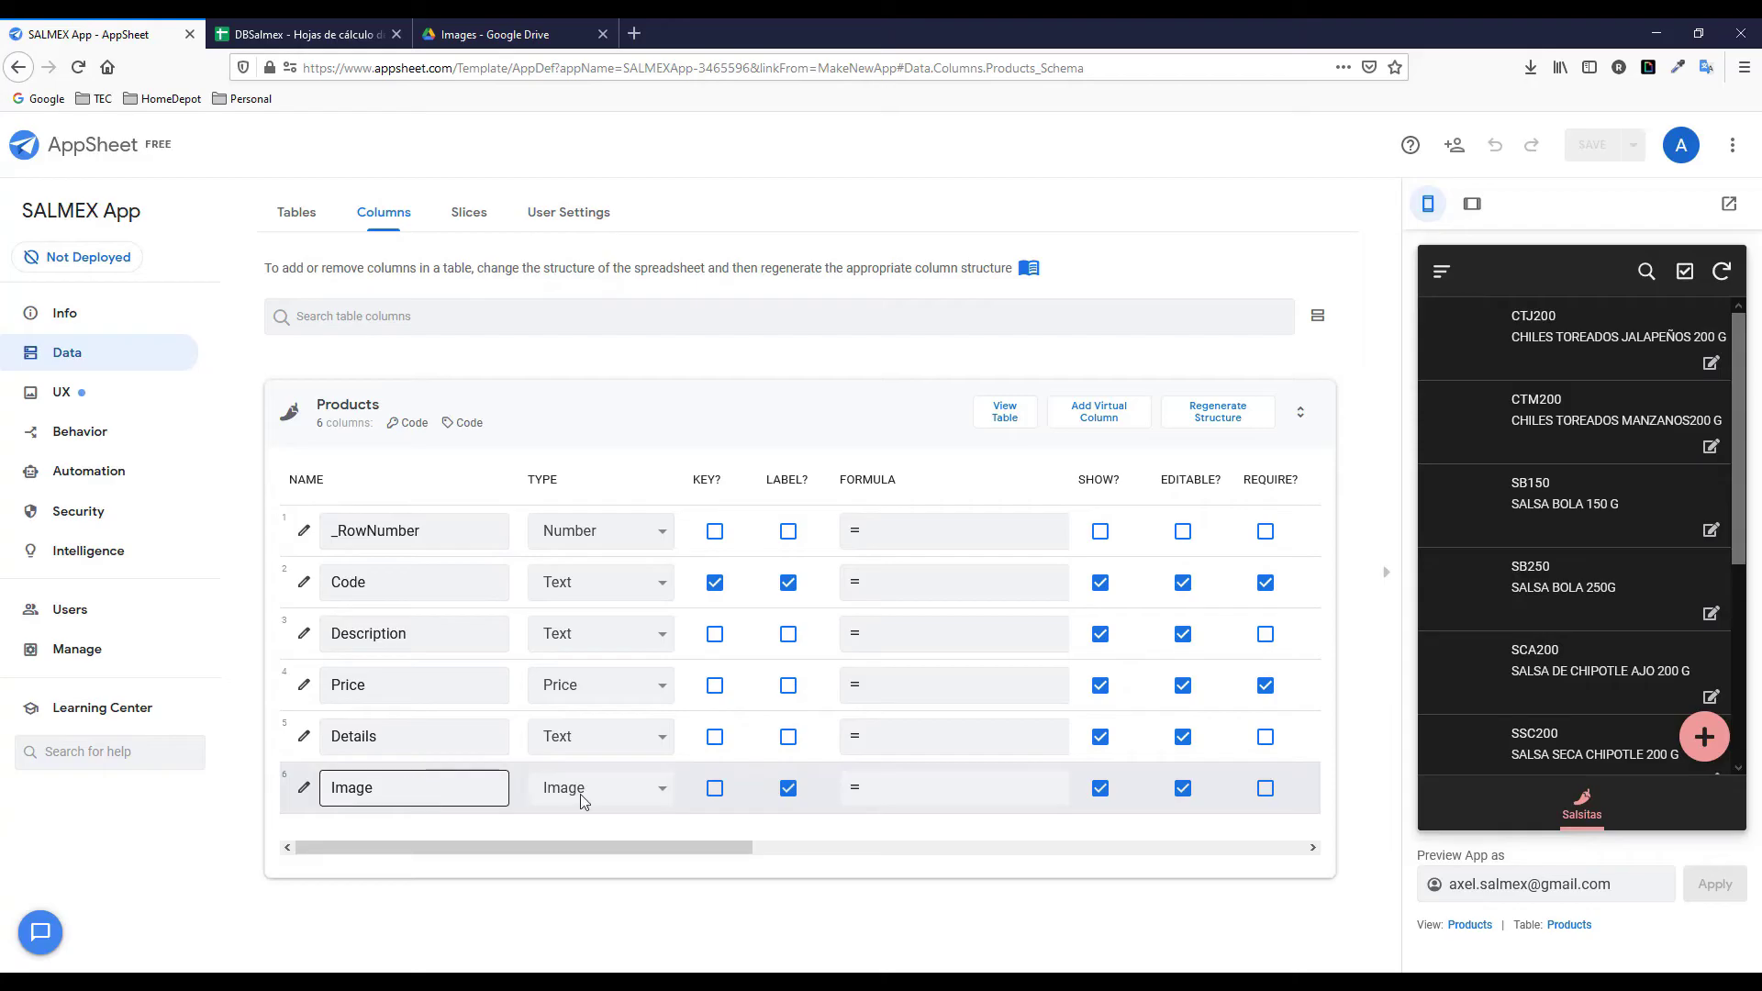
Change the Details column type from Text to LongText, keeping Image as Image.
{"action": "left_click", "coordinate": [659, 791]}
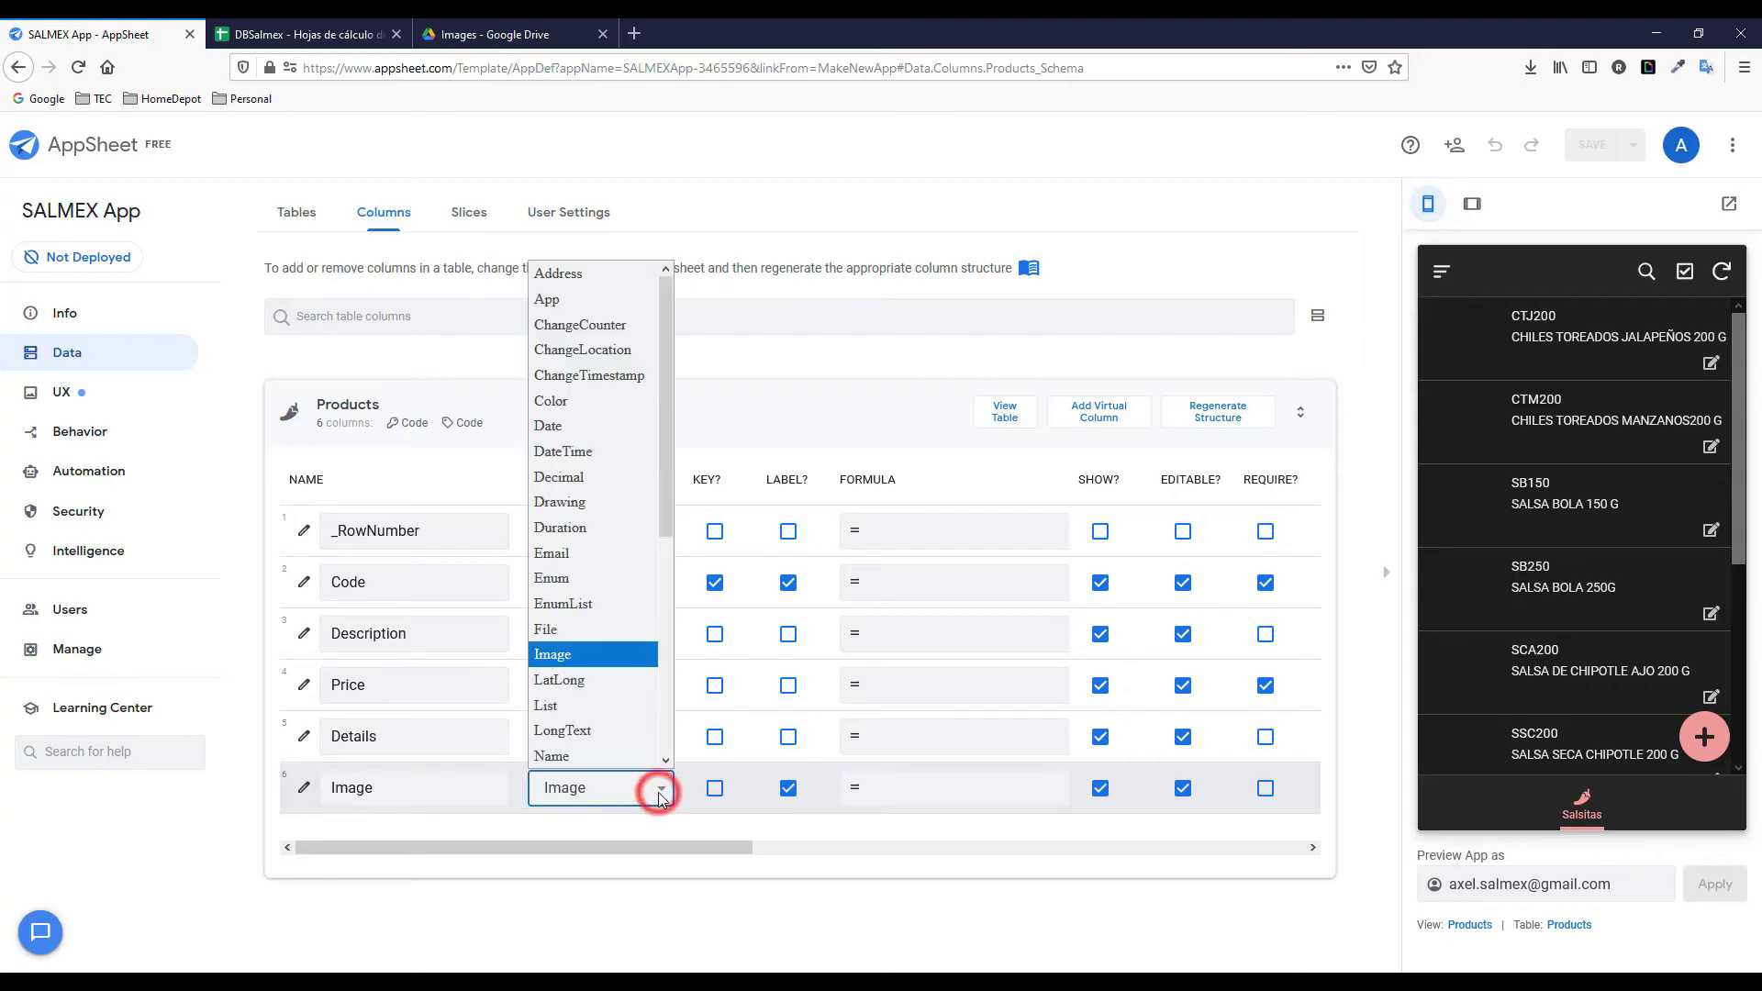
{"action": "left_click", "coordinate": [659, 791]}
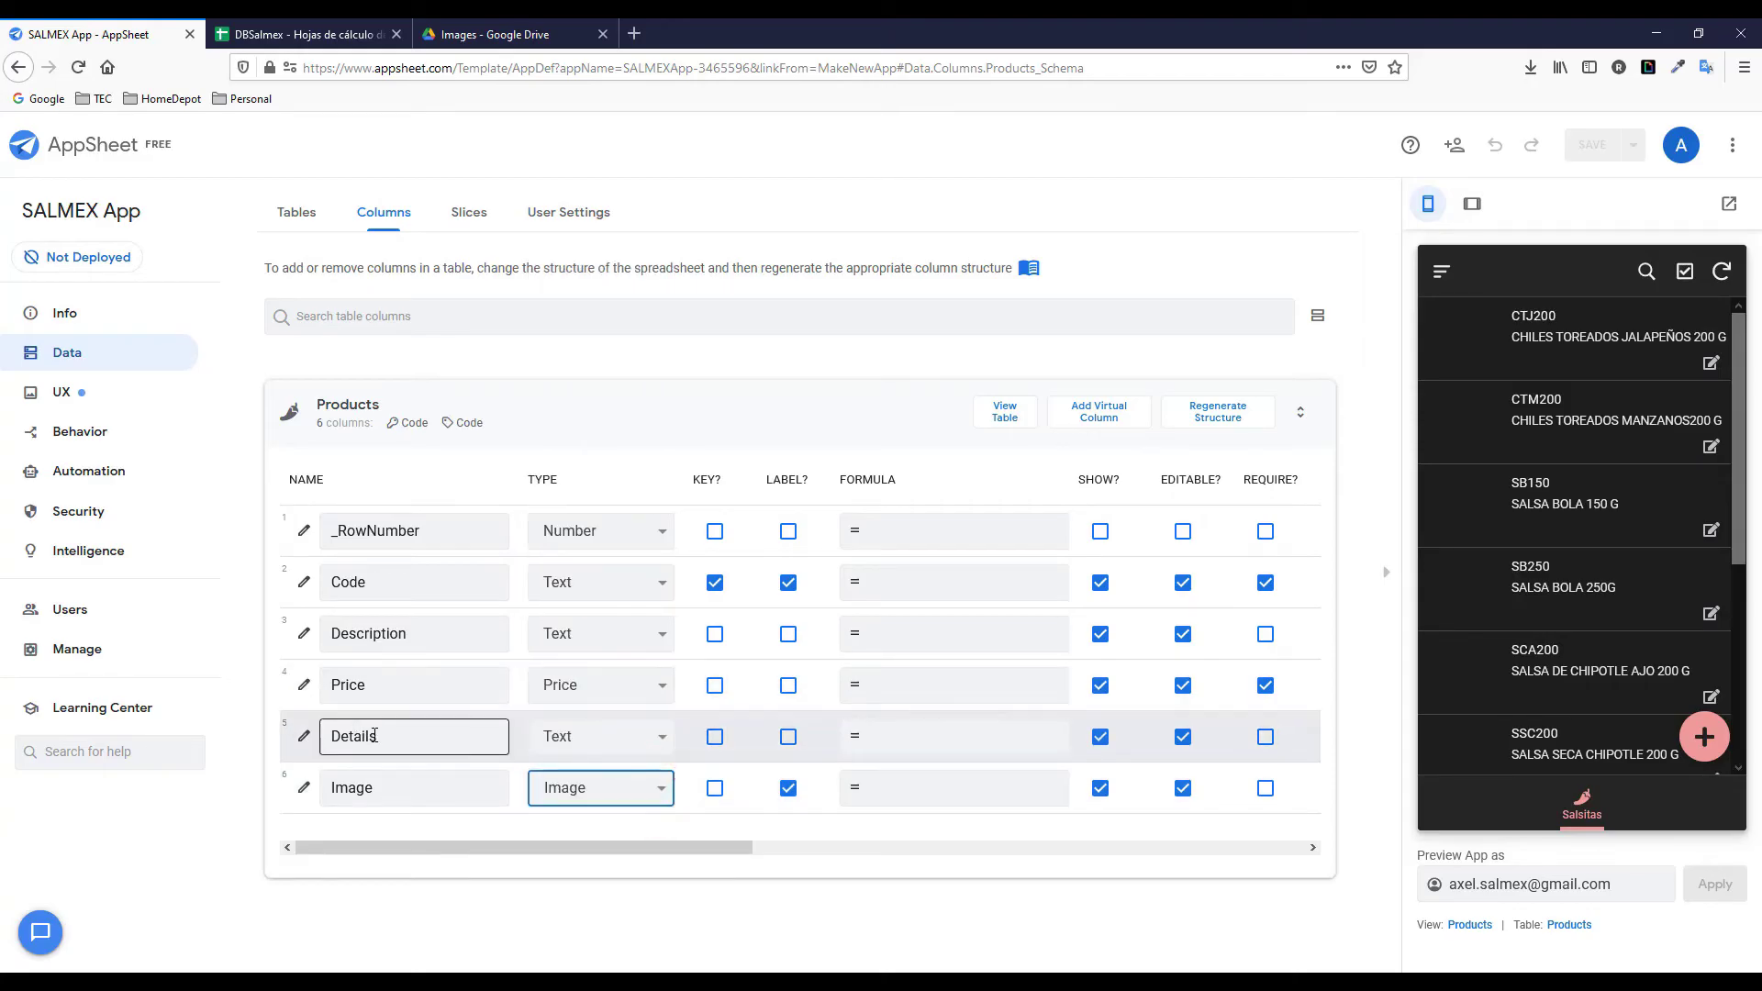
{"action": "left_click", "coordinate": [632, 737]}
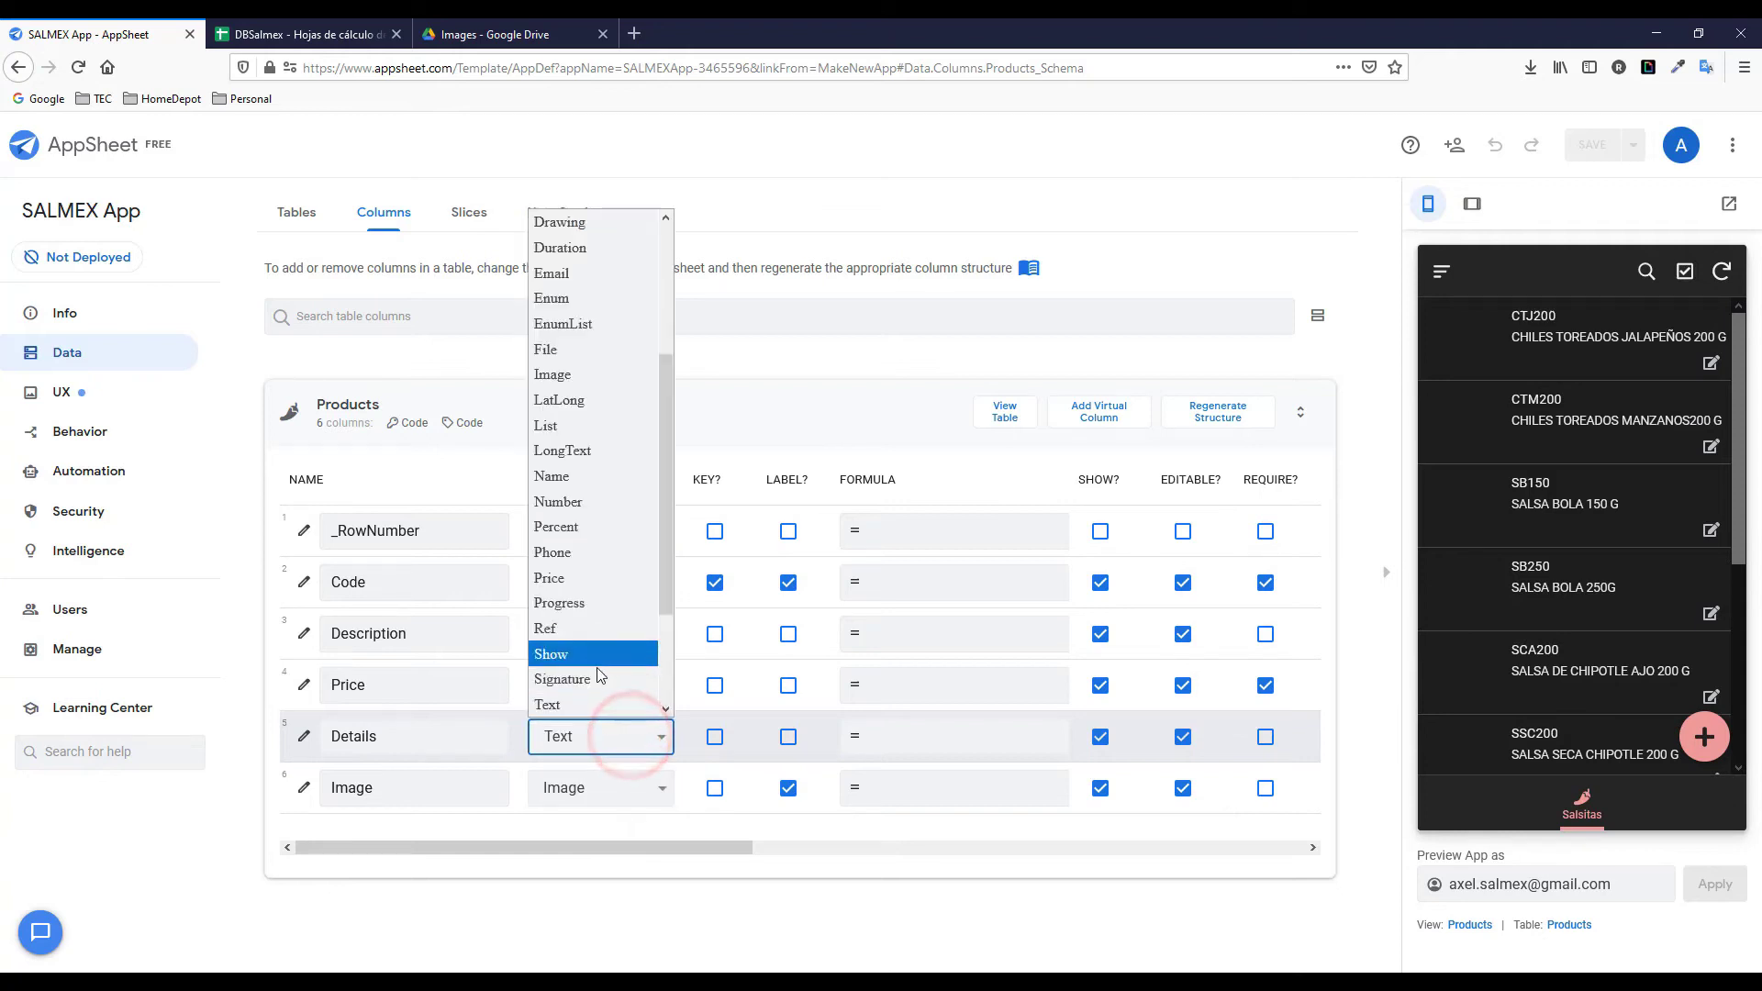
{"action": "left_click", "coordinate": [562, 453]}
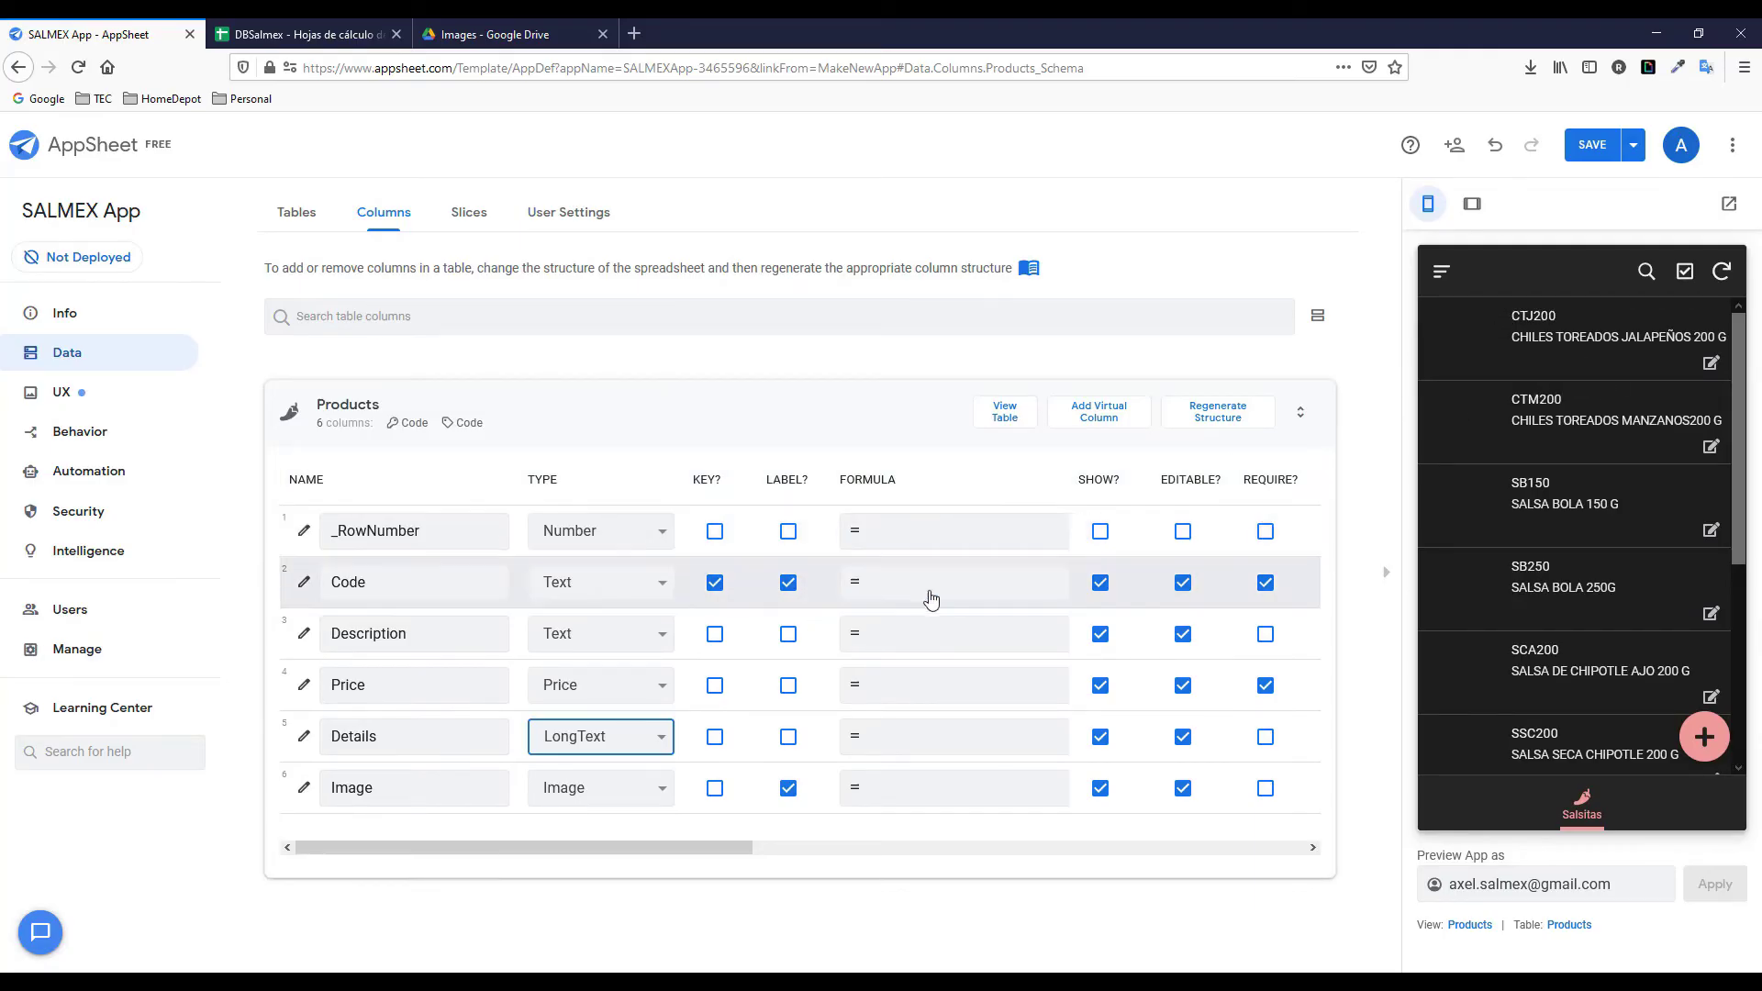
Unset Code as the key, save, and test editing CTJ200's code in the preview.
{"action": "left_click", "coordinate": [717, 593]}
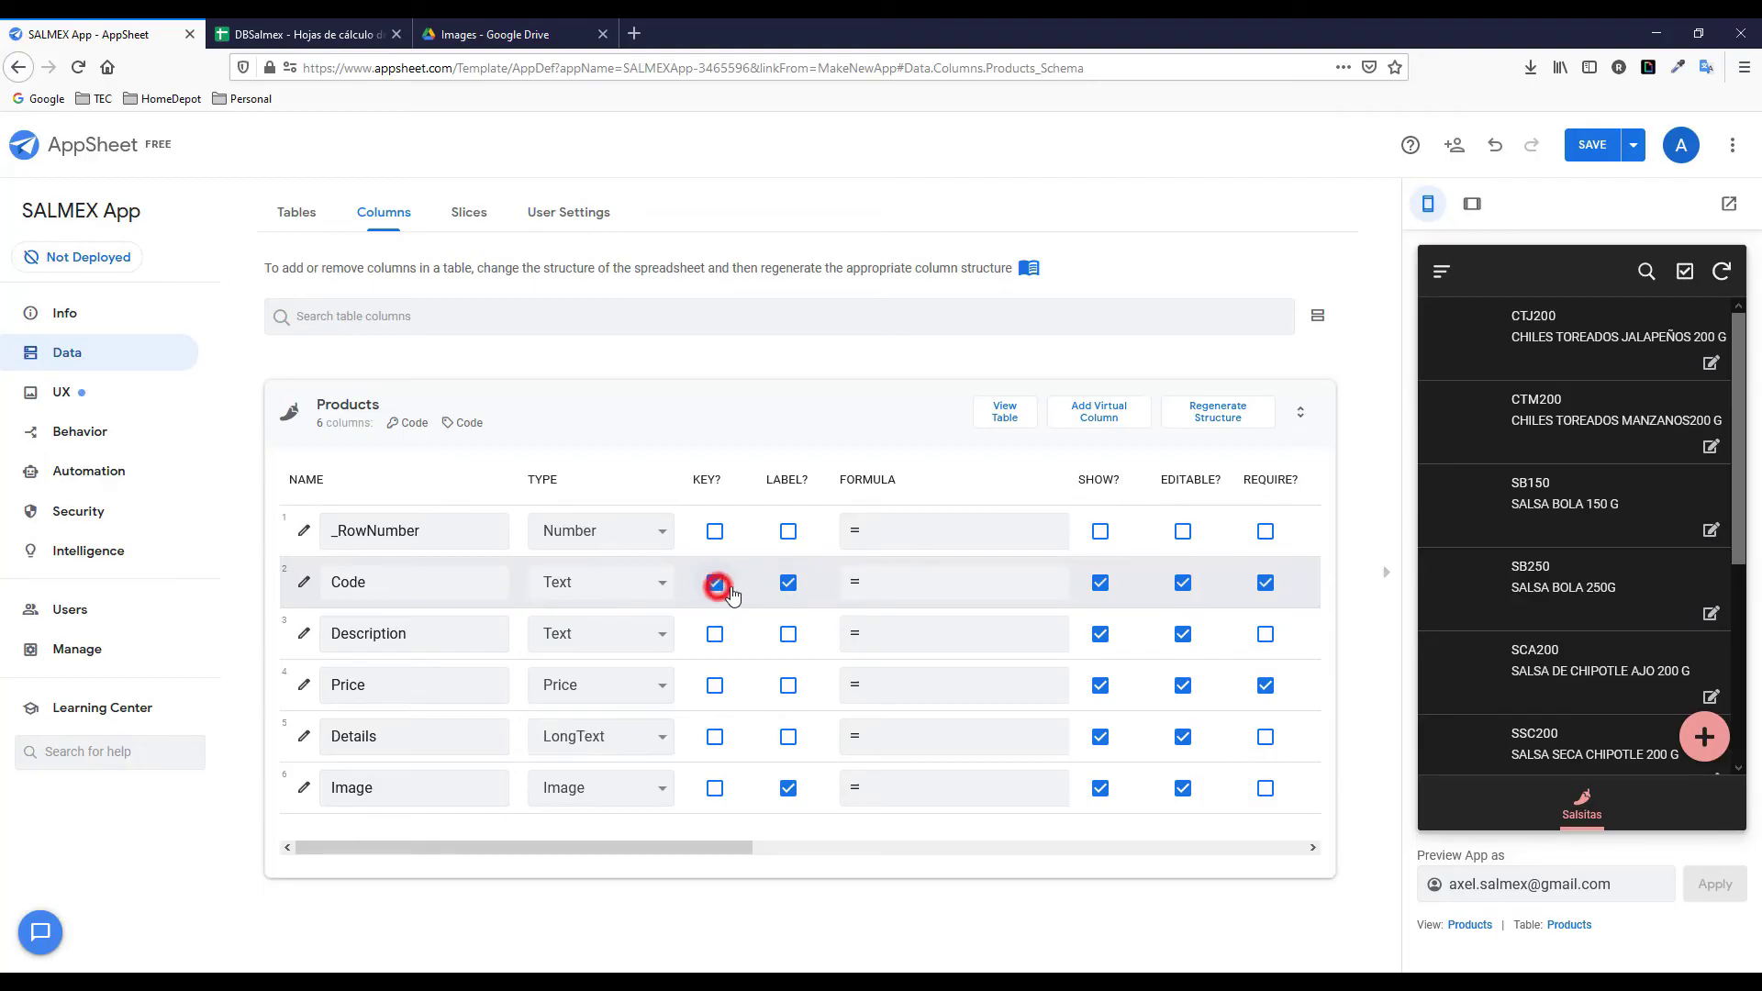
{"action": "left_click", "coordinate": [1590, 145]}
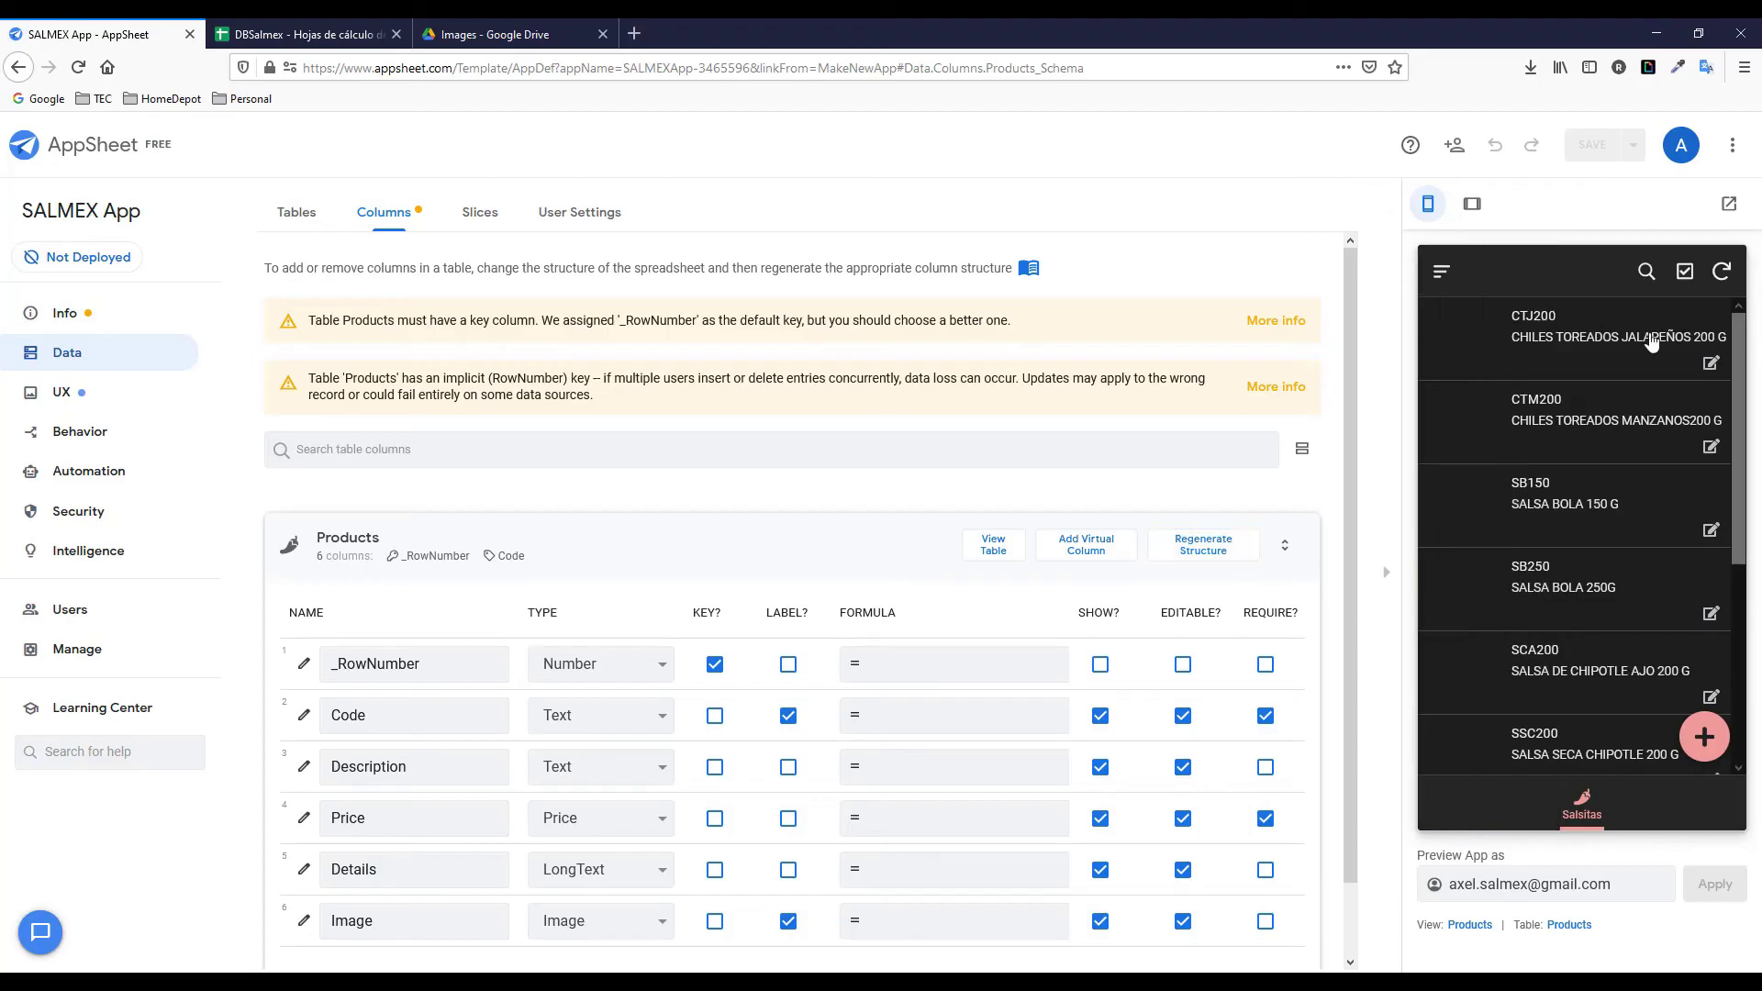
{"action": "left_click", "coordinate": [1708, 366]}
{"action": "left_click", "coordinate": [1537, 377]}
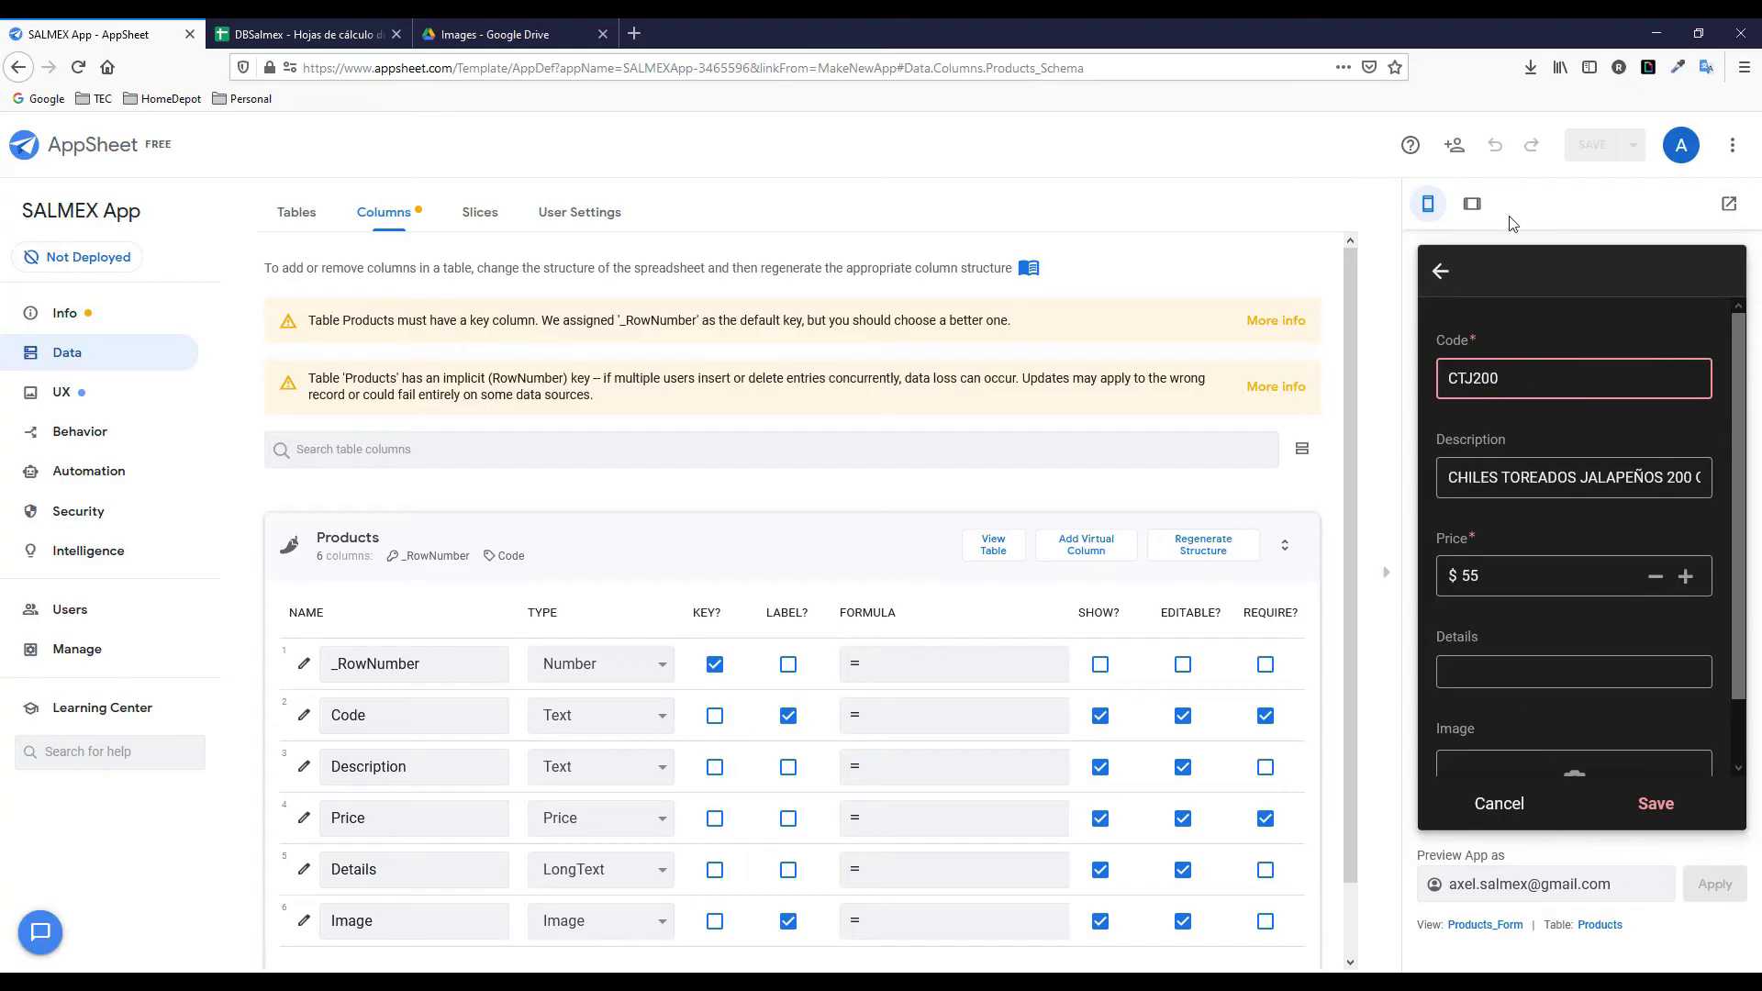
Make Code the key again instead of _RowNumber and save.
{"action": "left_click", "coordinate": [715, 716]}
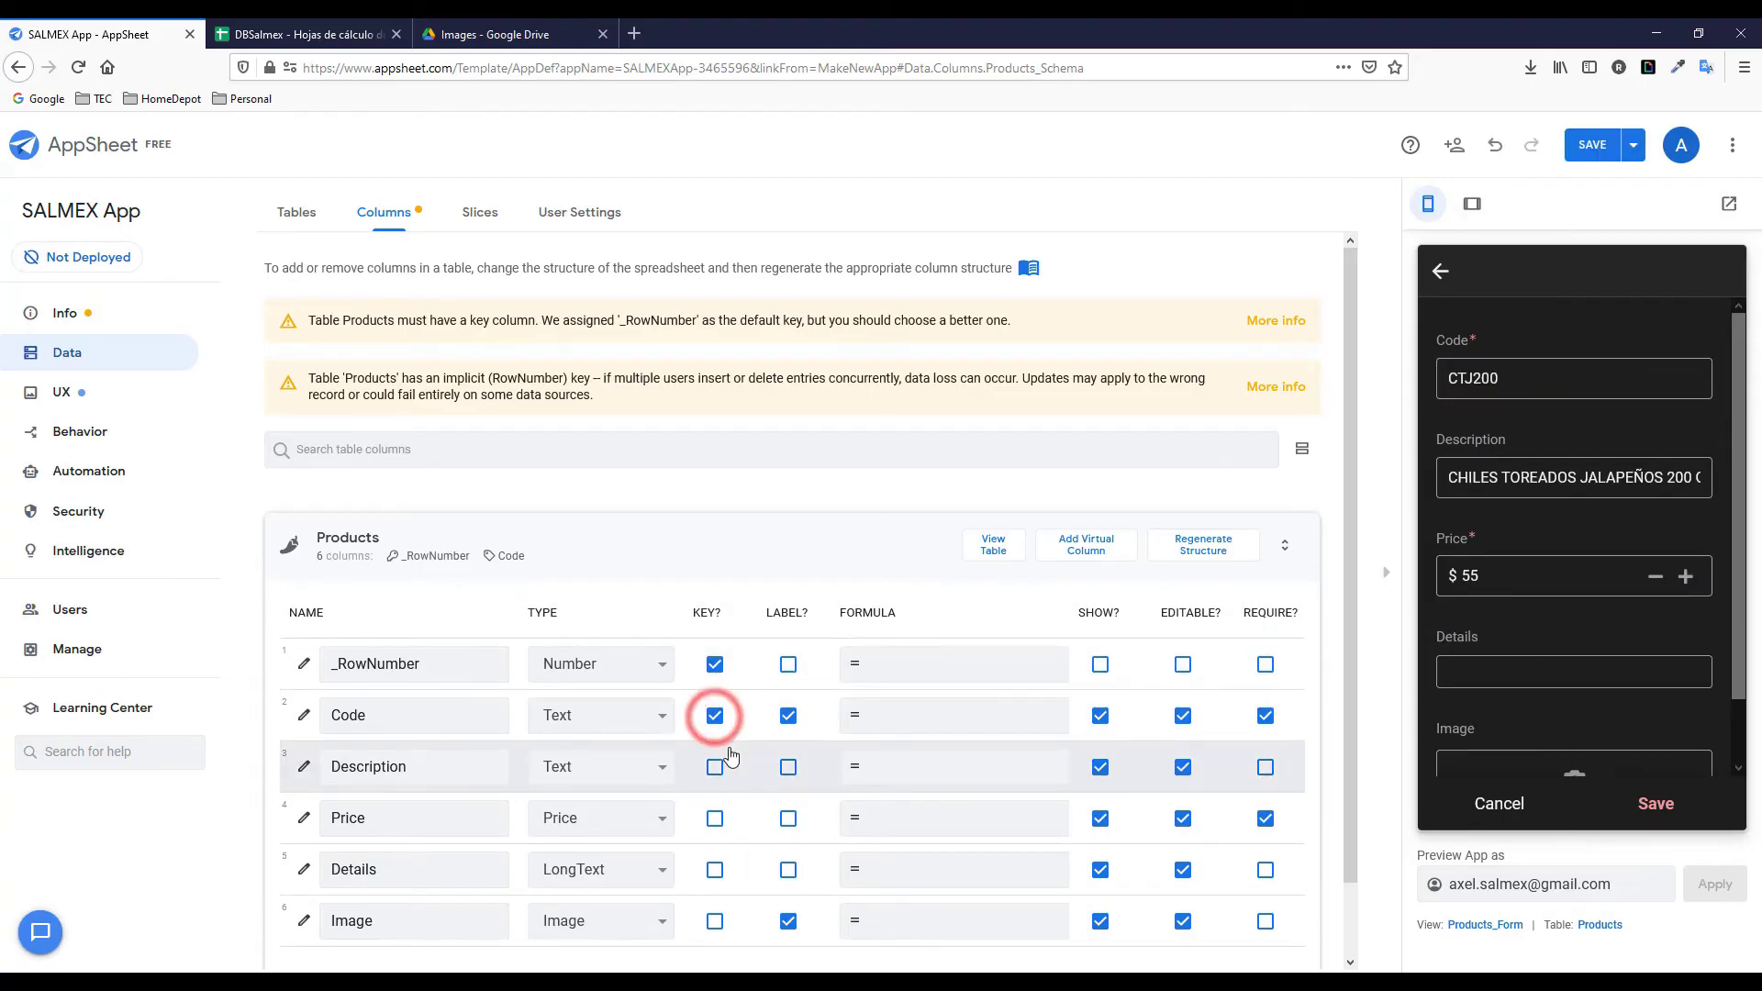
{"action": "left_click", "coordinate": [715, 664]}
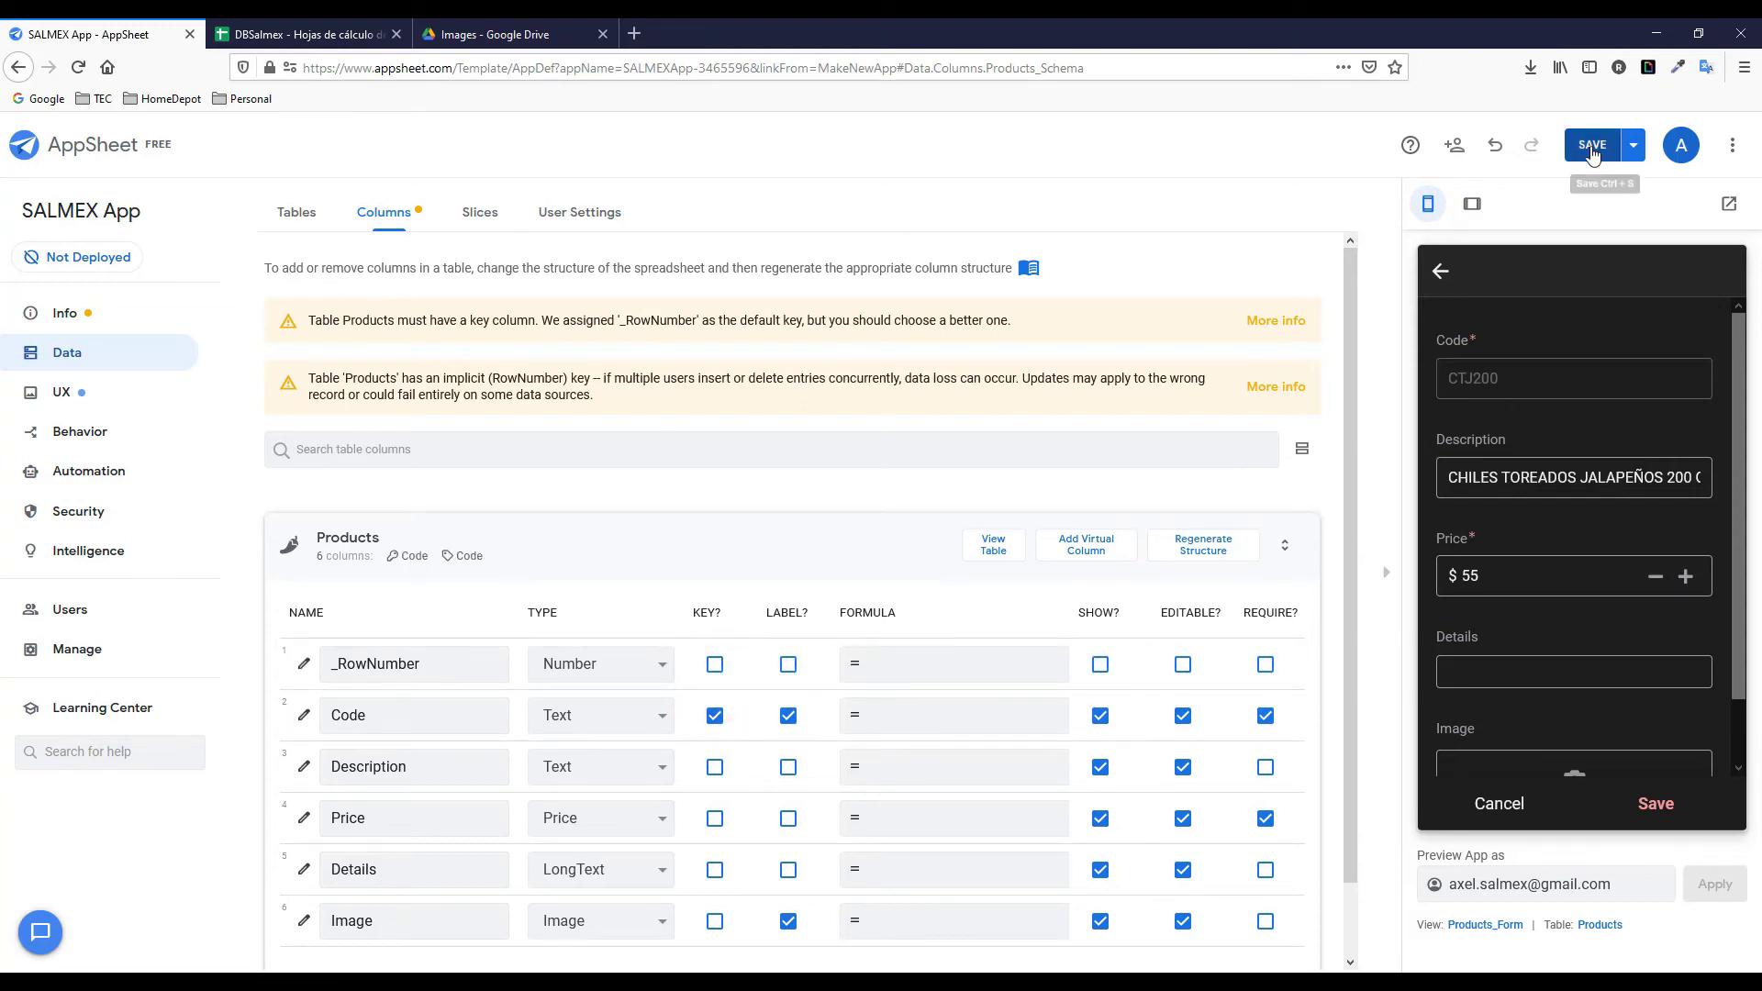
{"action": "left_click", "coordinate": [1593, 145]}
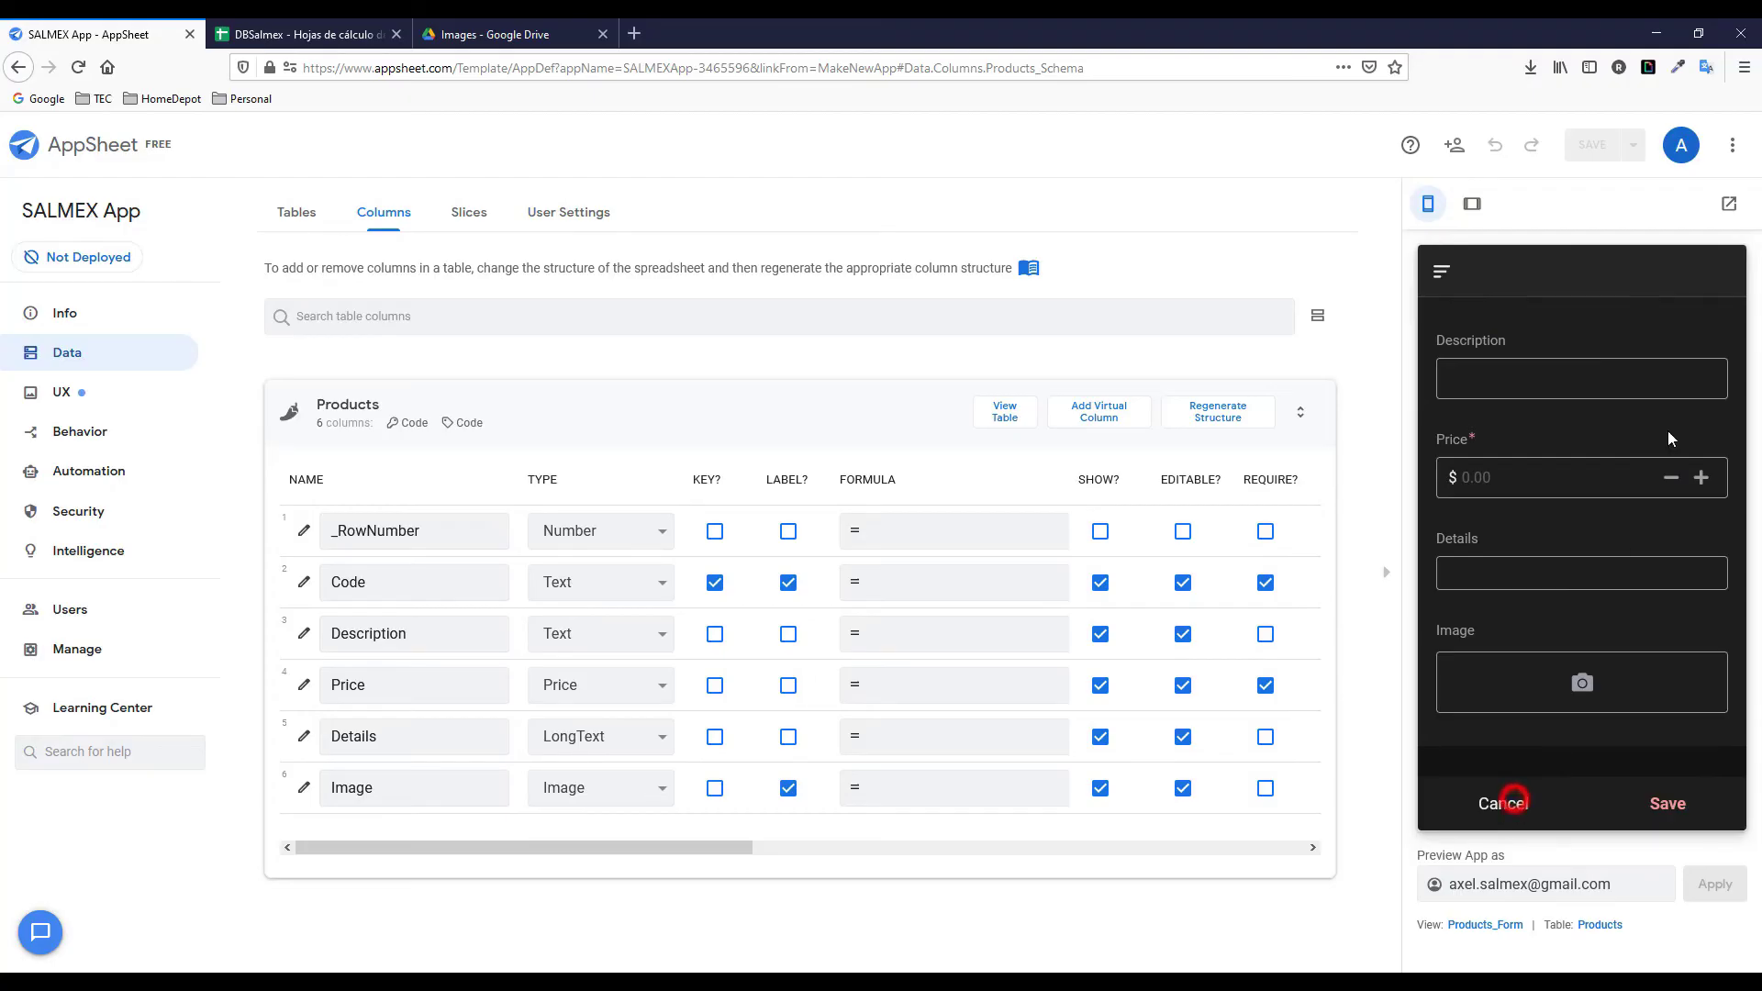
Confirm in the preview that product CTJ200's code can no longer be edited.
{"action": "left_click", "coordinate": [1515, 800]}
{"action": "left_click", "coordinate": [1722, 365]}
{"action": "left_click", "coordinate": [1478, 381]}
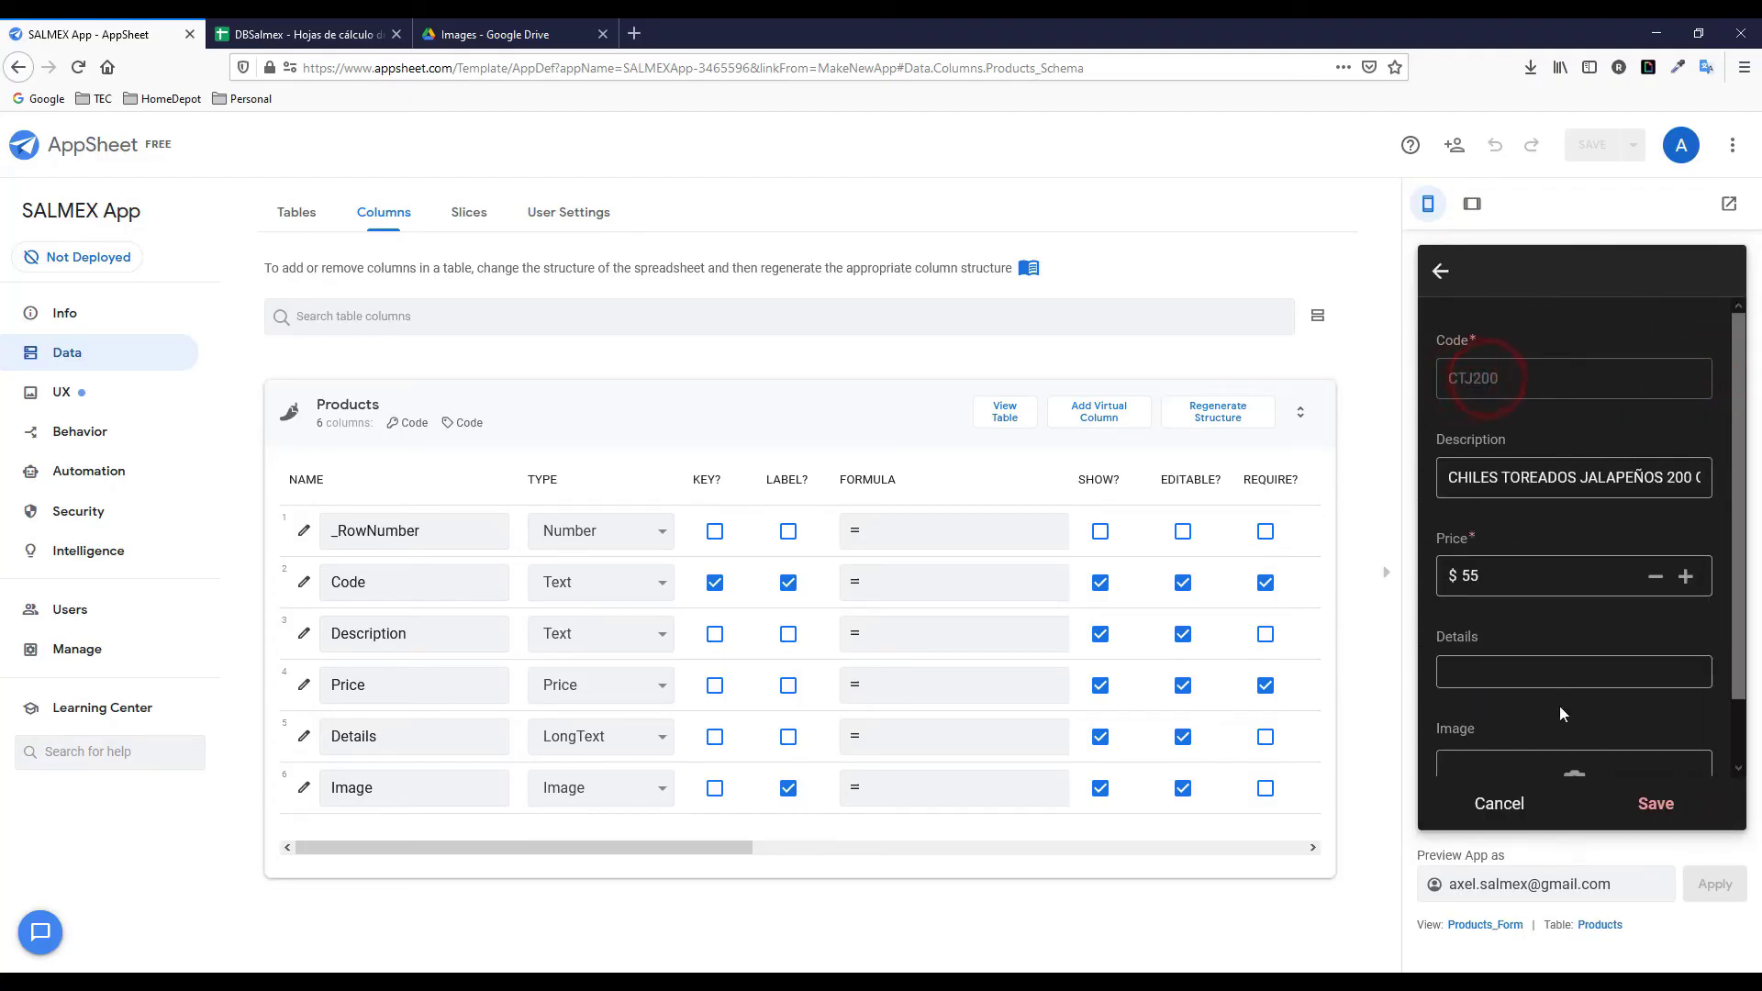
{"action": "left_click", "coordinate": [1519, 808]}
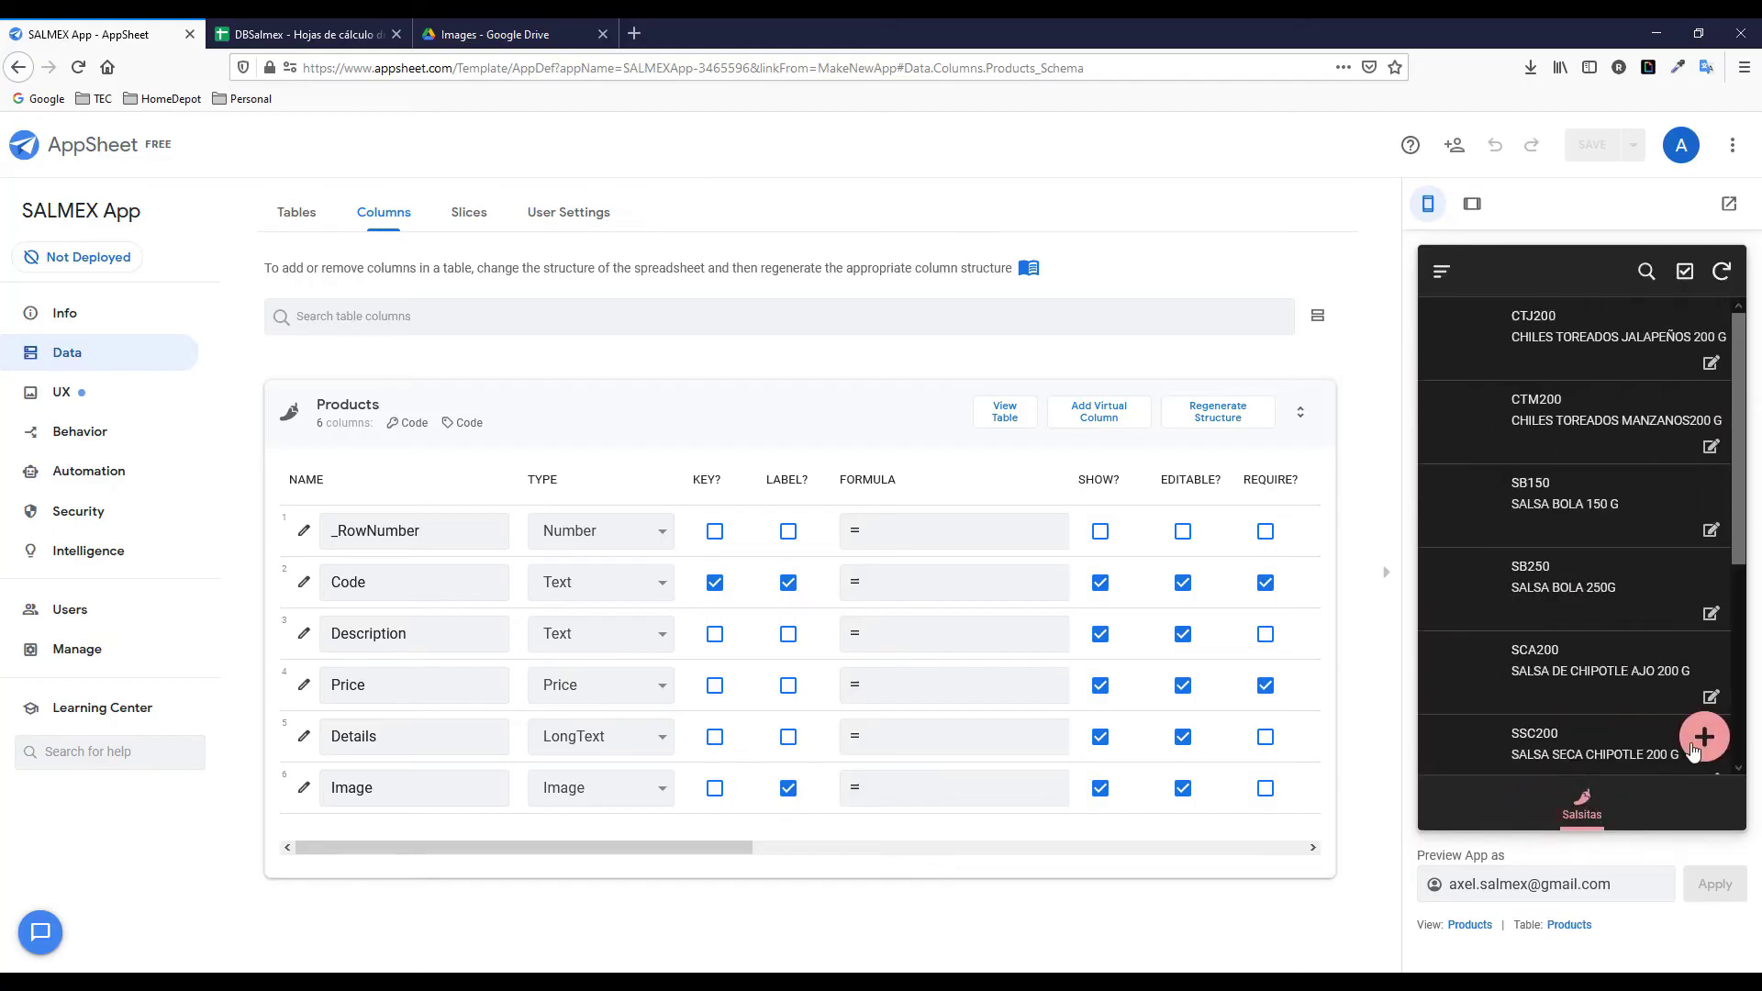
Add product SCH250, SALSA DE CHILTEPIN, priced at 55, and save it.
{"action": "left_click", "coordinate": [1702, 737]}
{"action": "type", "text": "SCH250"}
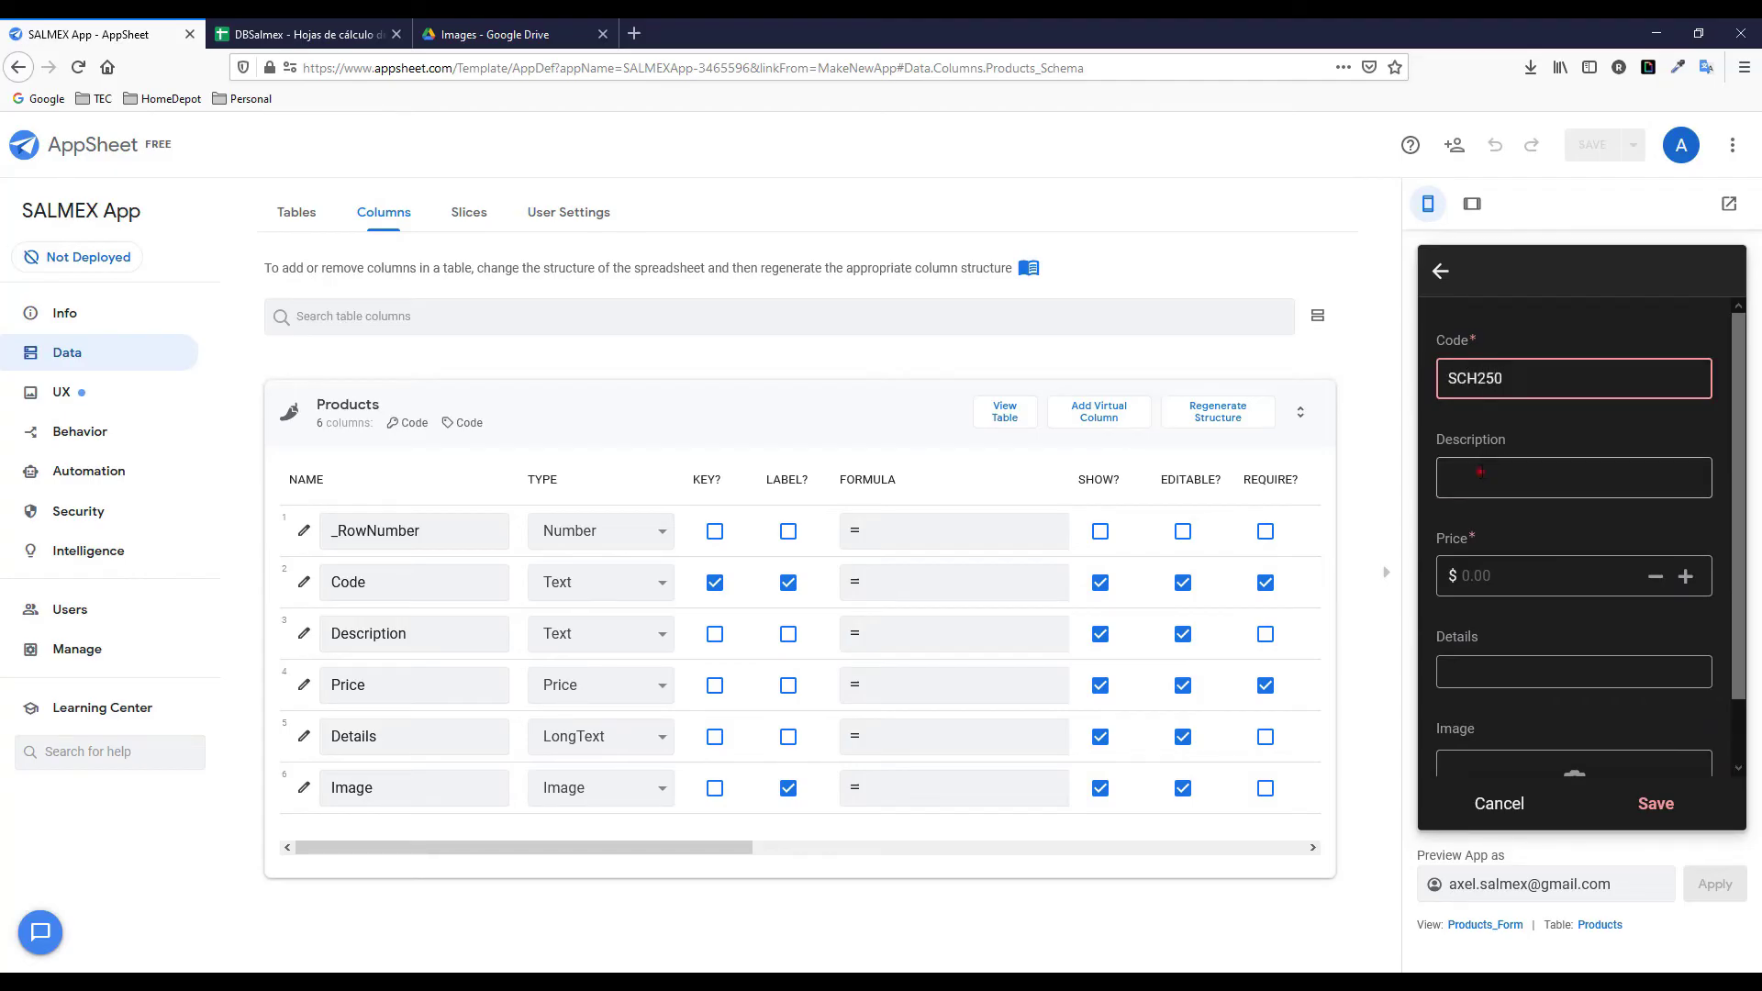
{"action": "left_click", "coordinate": [1482, 476]}
{"action": "type", "text": "SALSA DE CHILTE"}
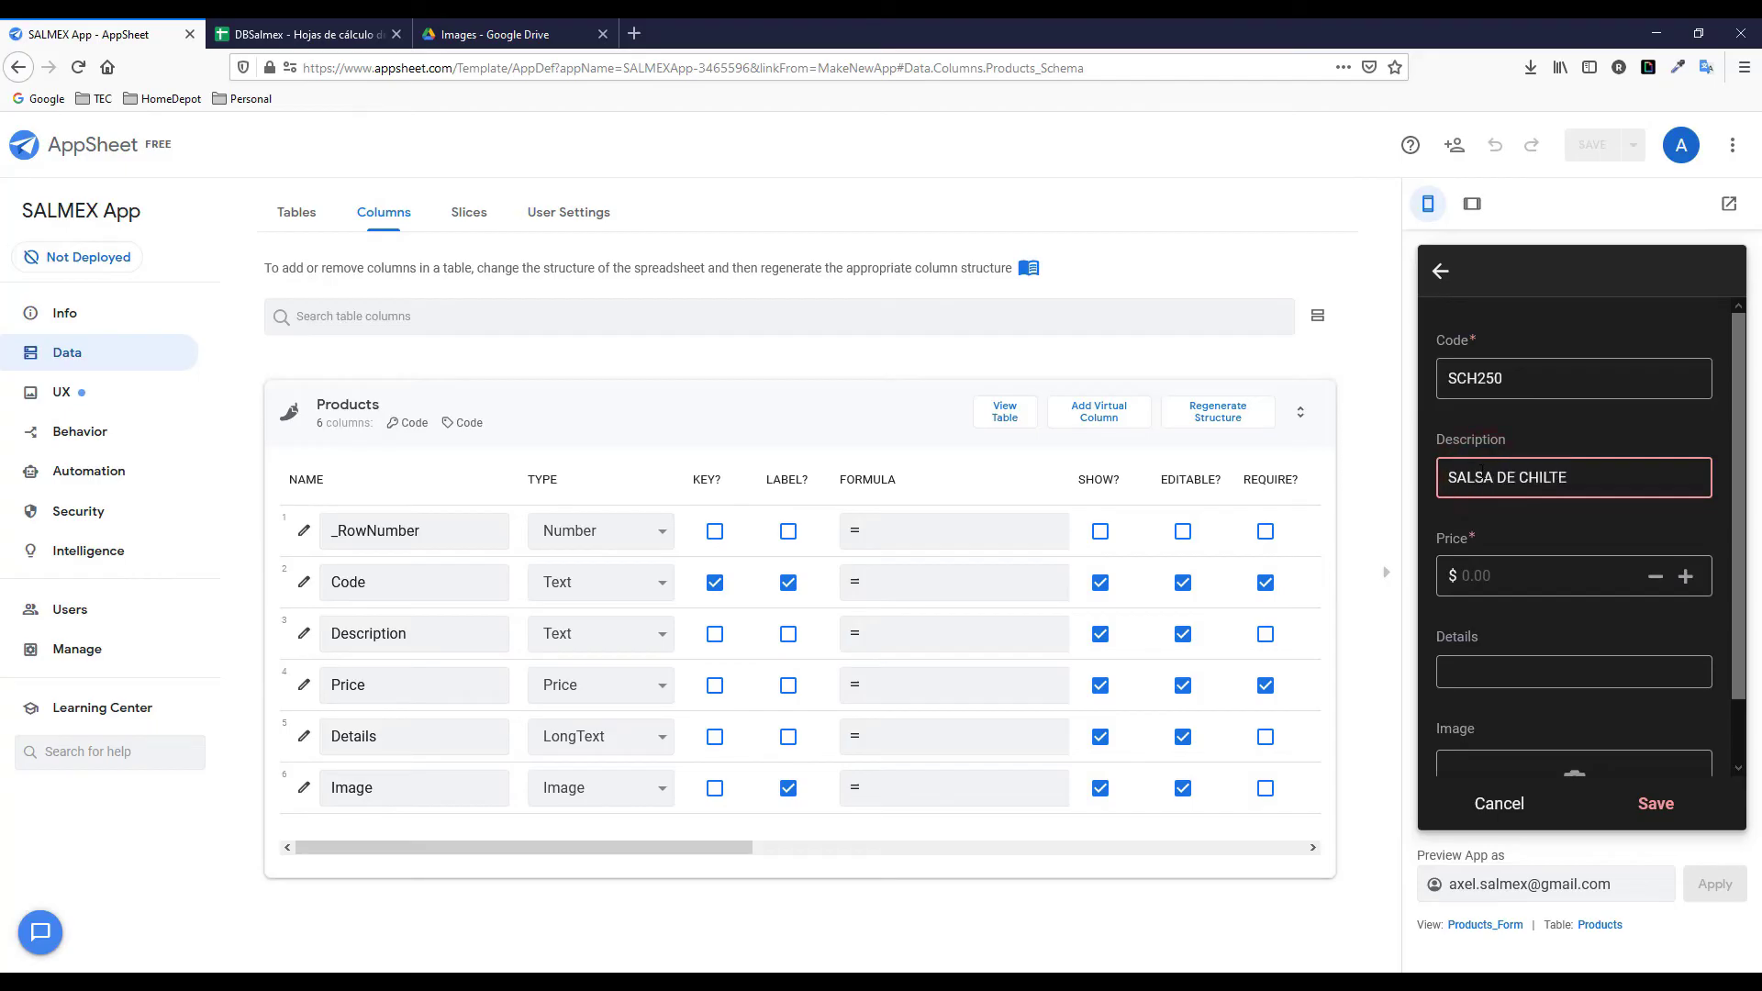
{"action": "left_click", "coordinate": [1494, 569]}
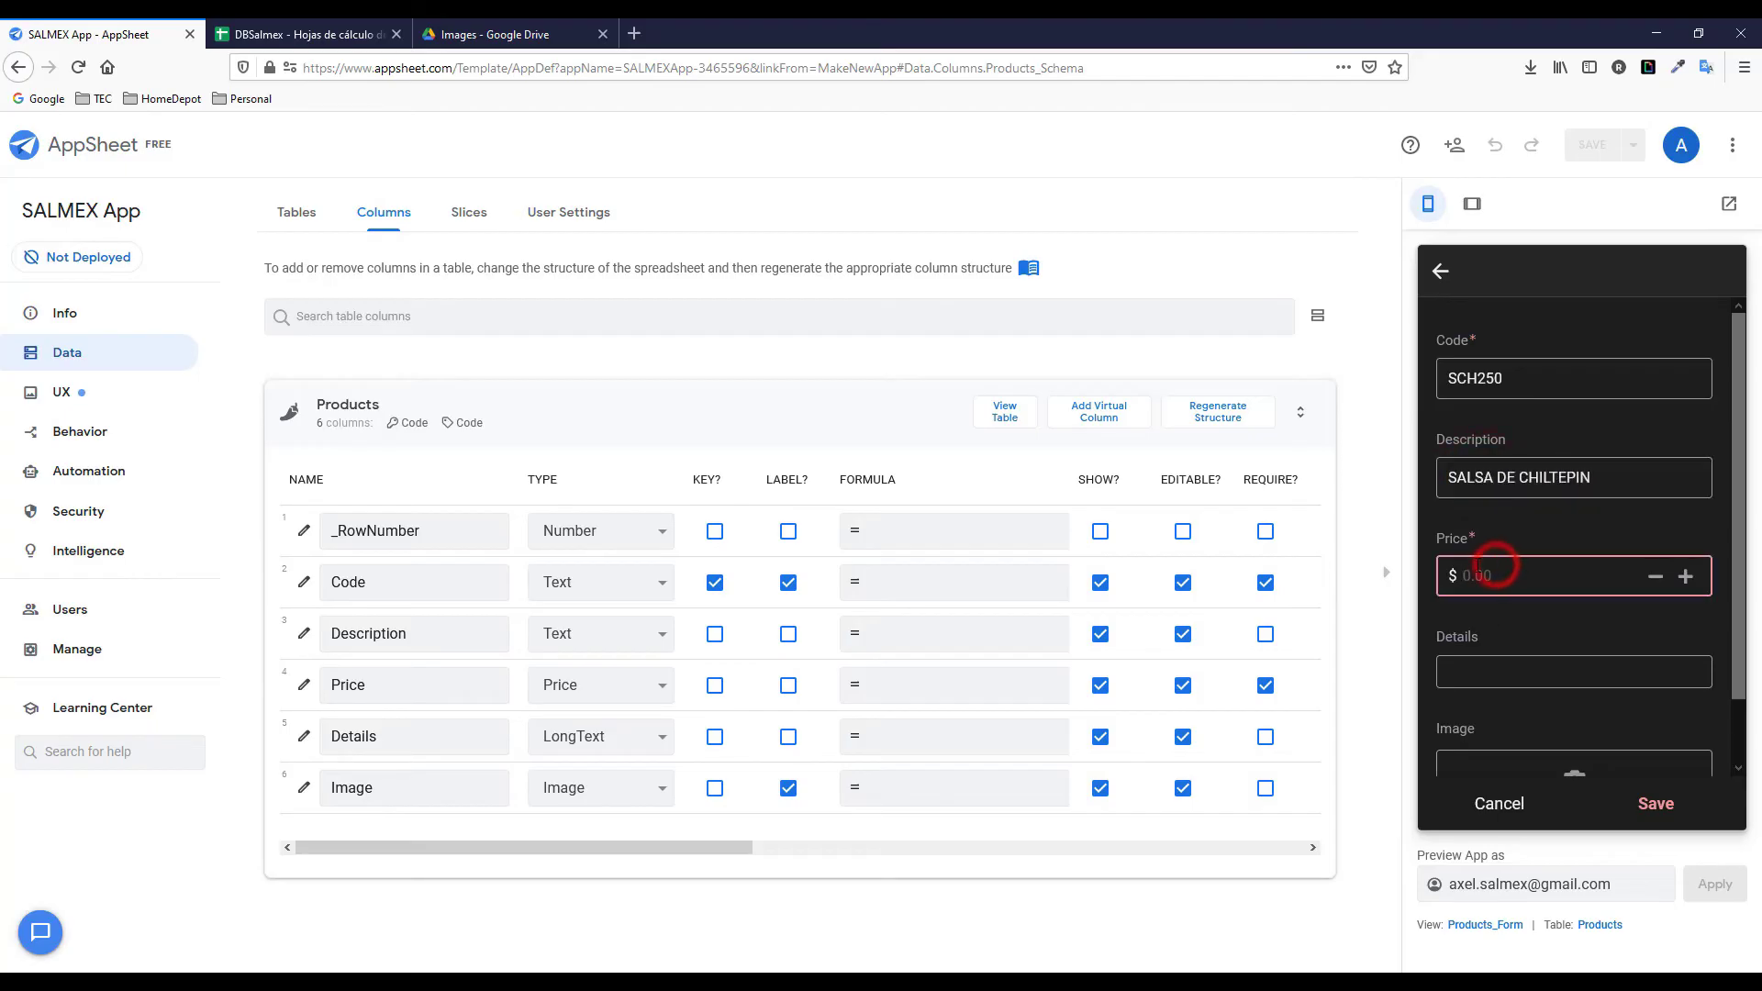
{"action": "left_click", "coordinate": [1724, 543]}
{"action": "scroll", "coordinate": [1723, 542], "scroll_direction": "down", "scroll_amount": 1}
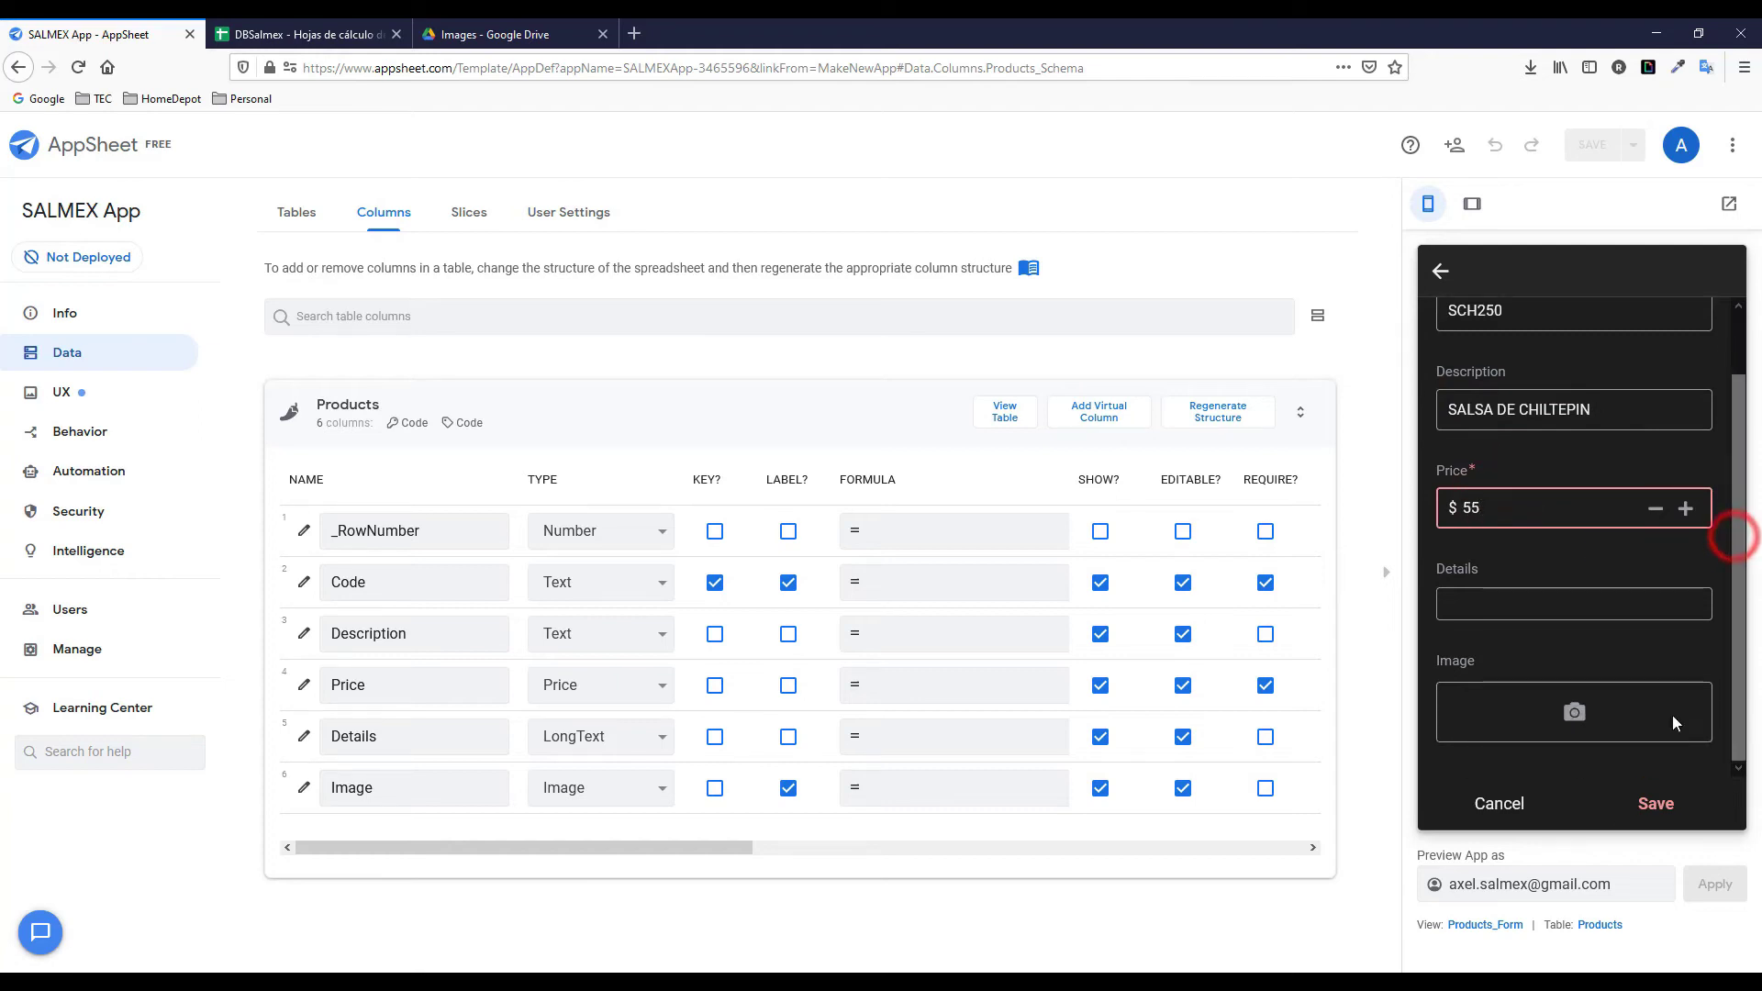
{"action": "left_click", "coordinate": [1646, 814]}
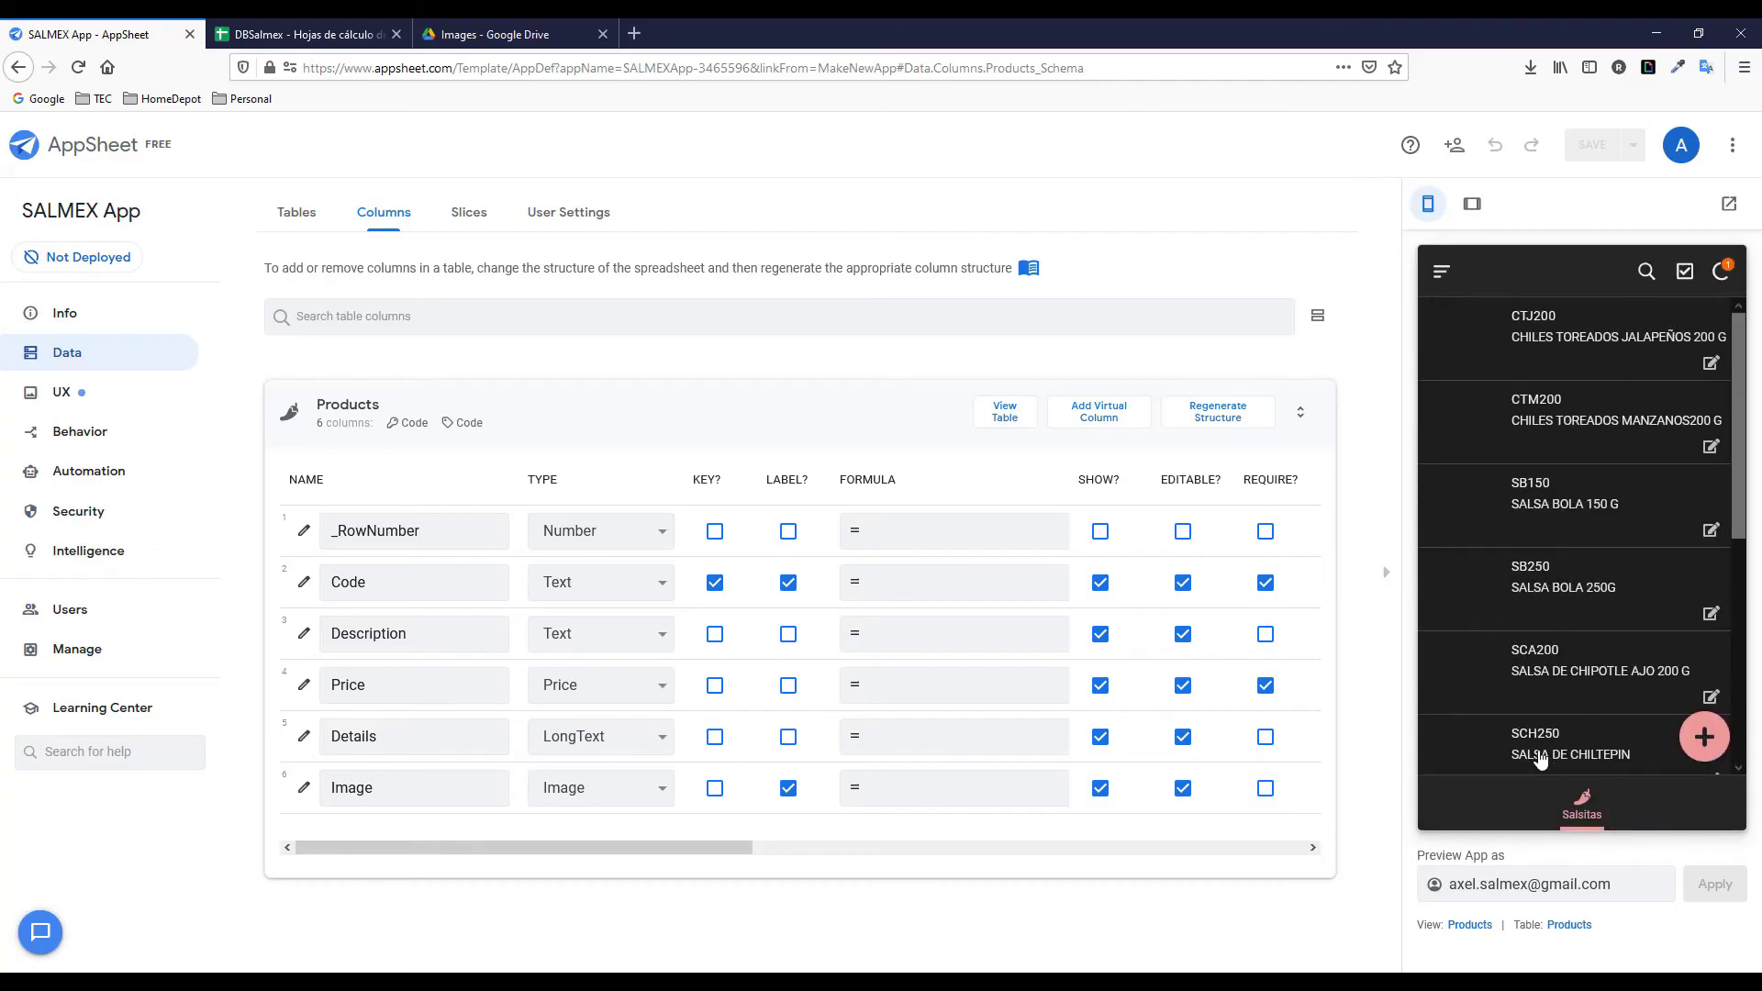
Reload the DBSalmex sheet and check row 11 shows SCH250, SALSA DE CHILTEPIN, price 55.
{"action": "left_click", "coordinate": [303, 34]}
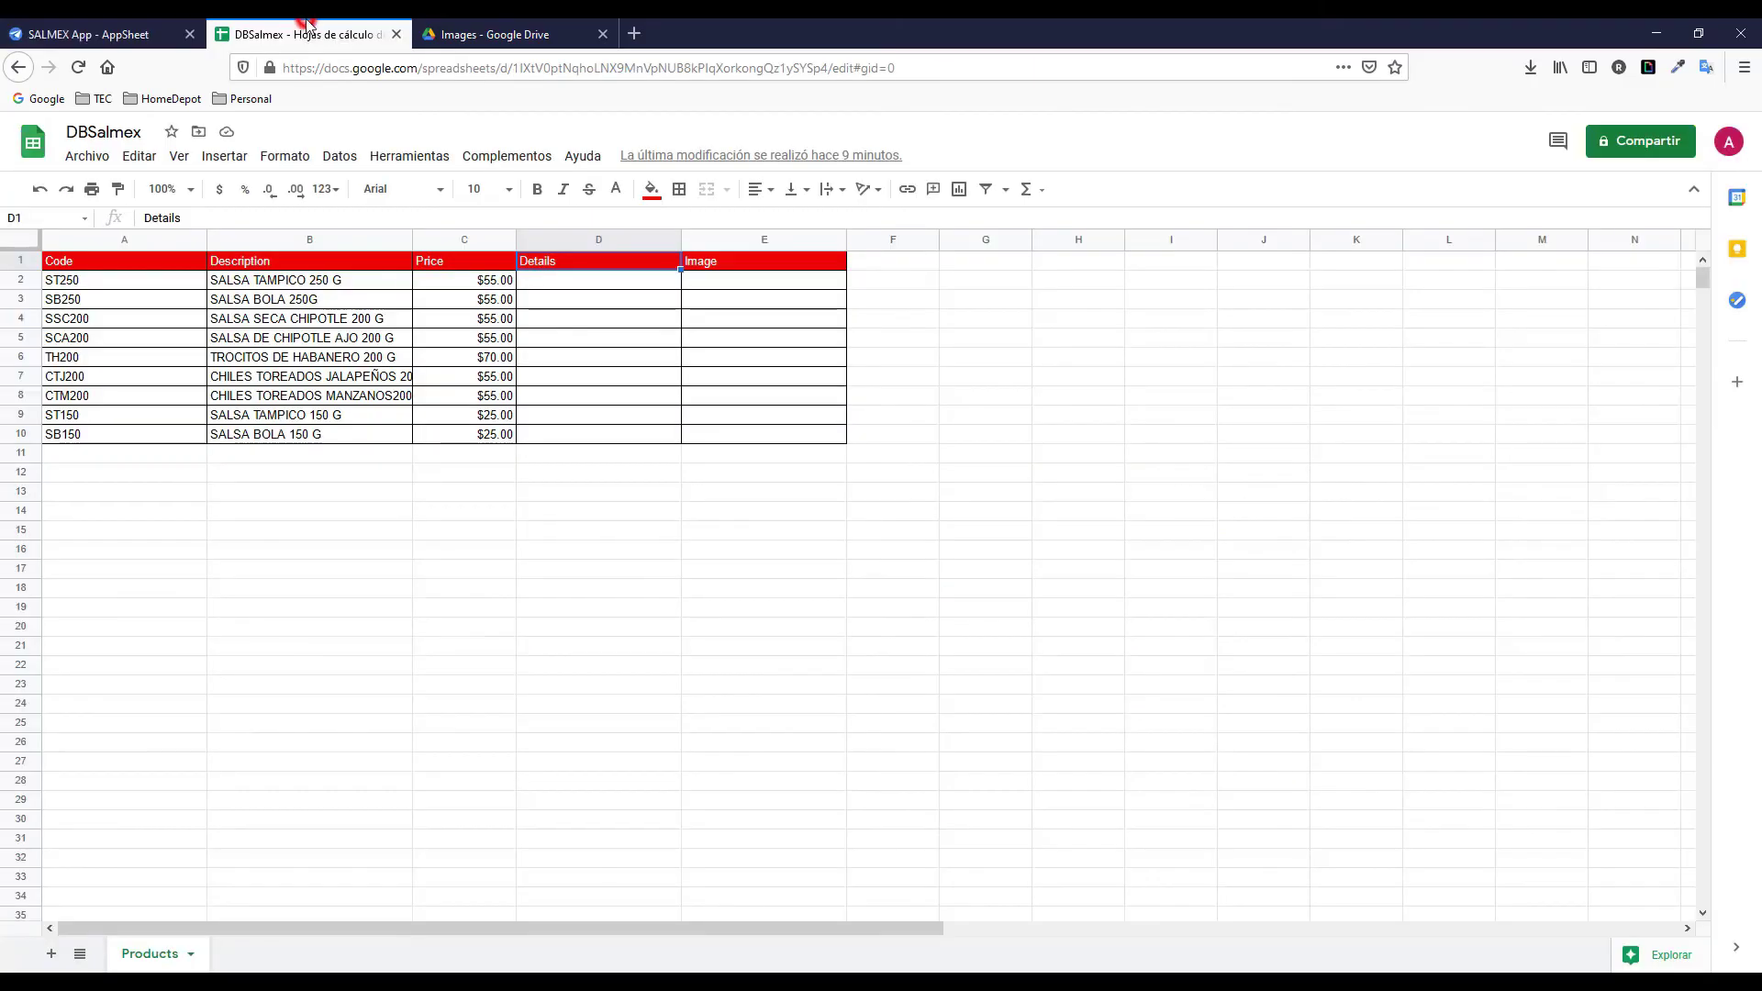
{"action": "left_click", "coordinate": [77, 68]}
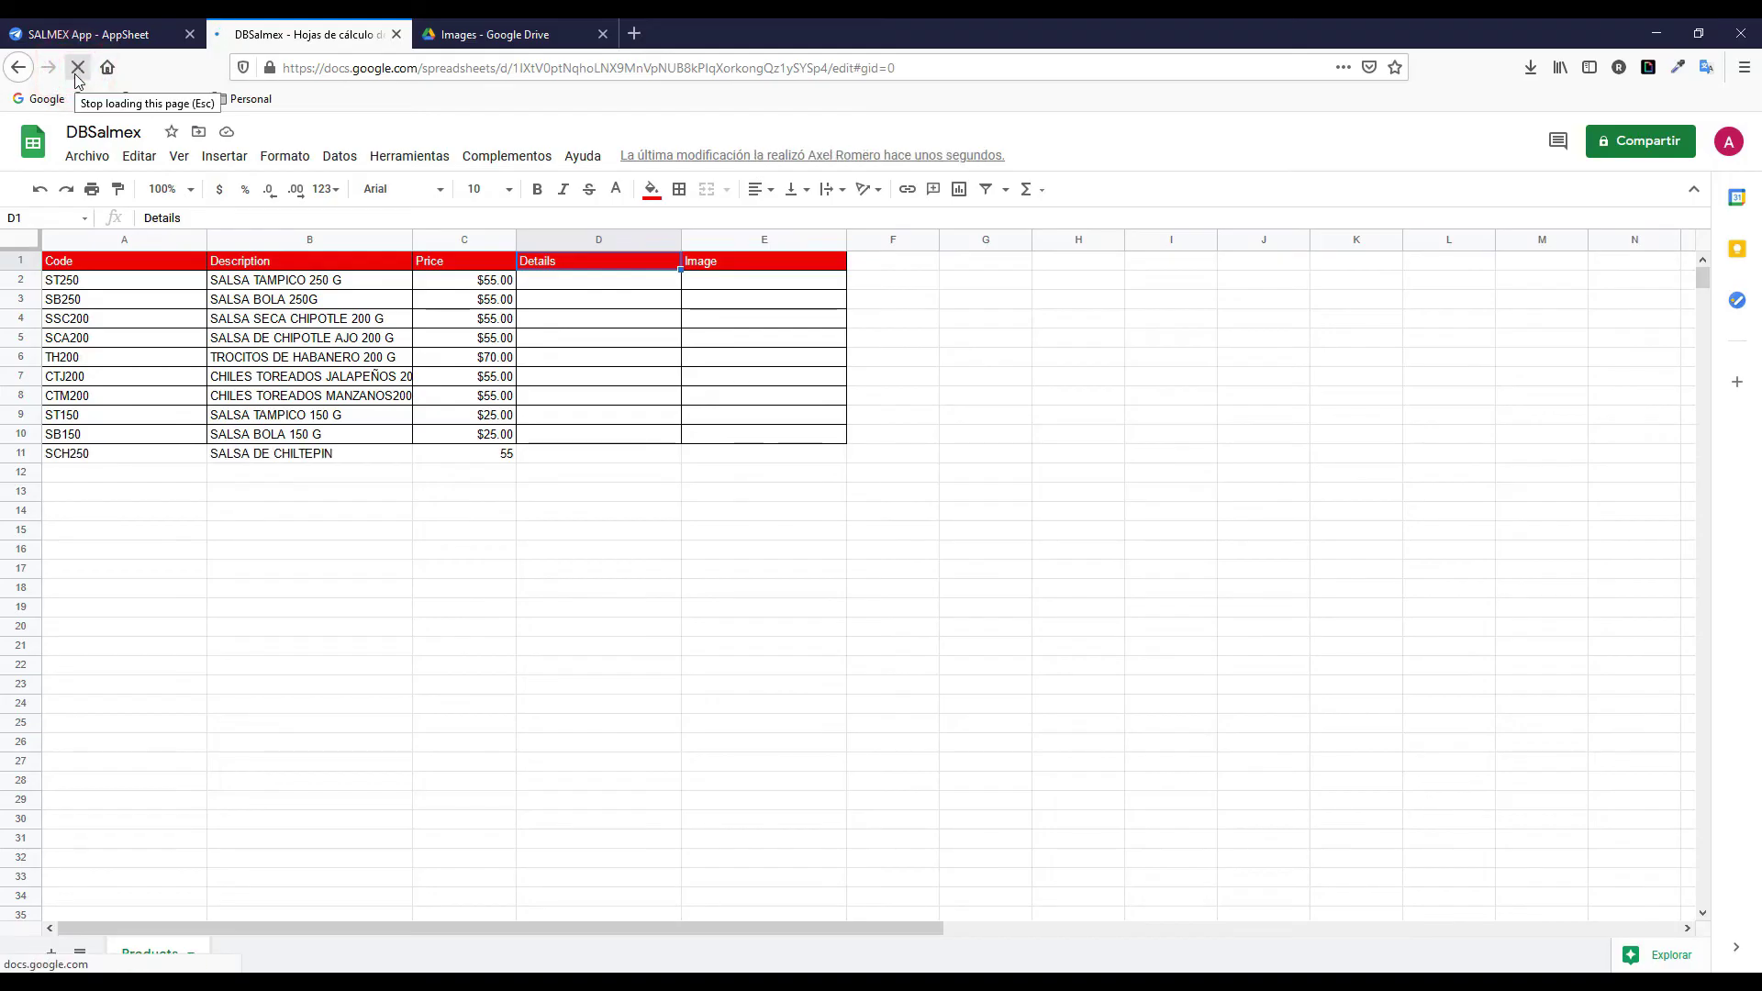
{"action": "left_click", "coordinate": [83, 466]}
{"action": "left_click", "coordinate": [749, 456]}
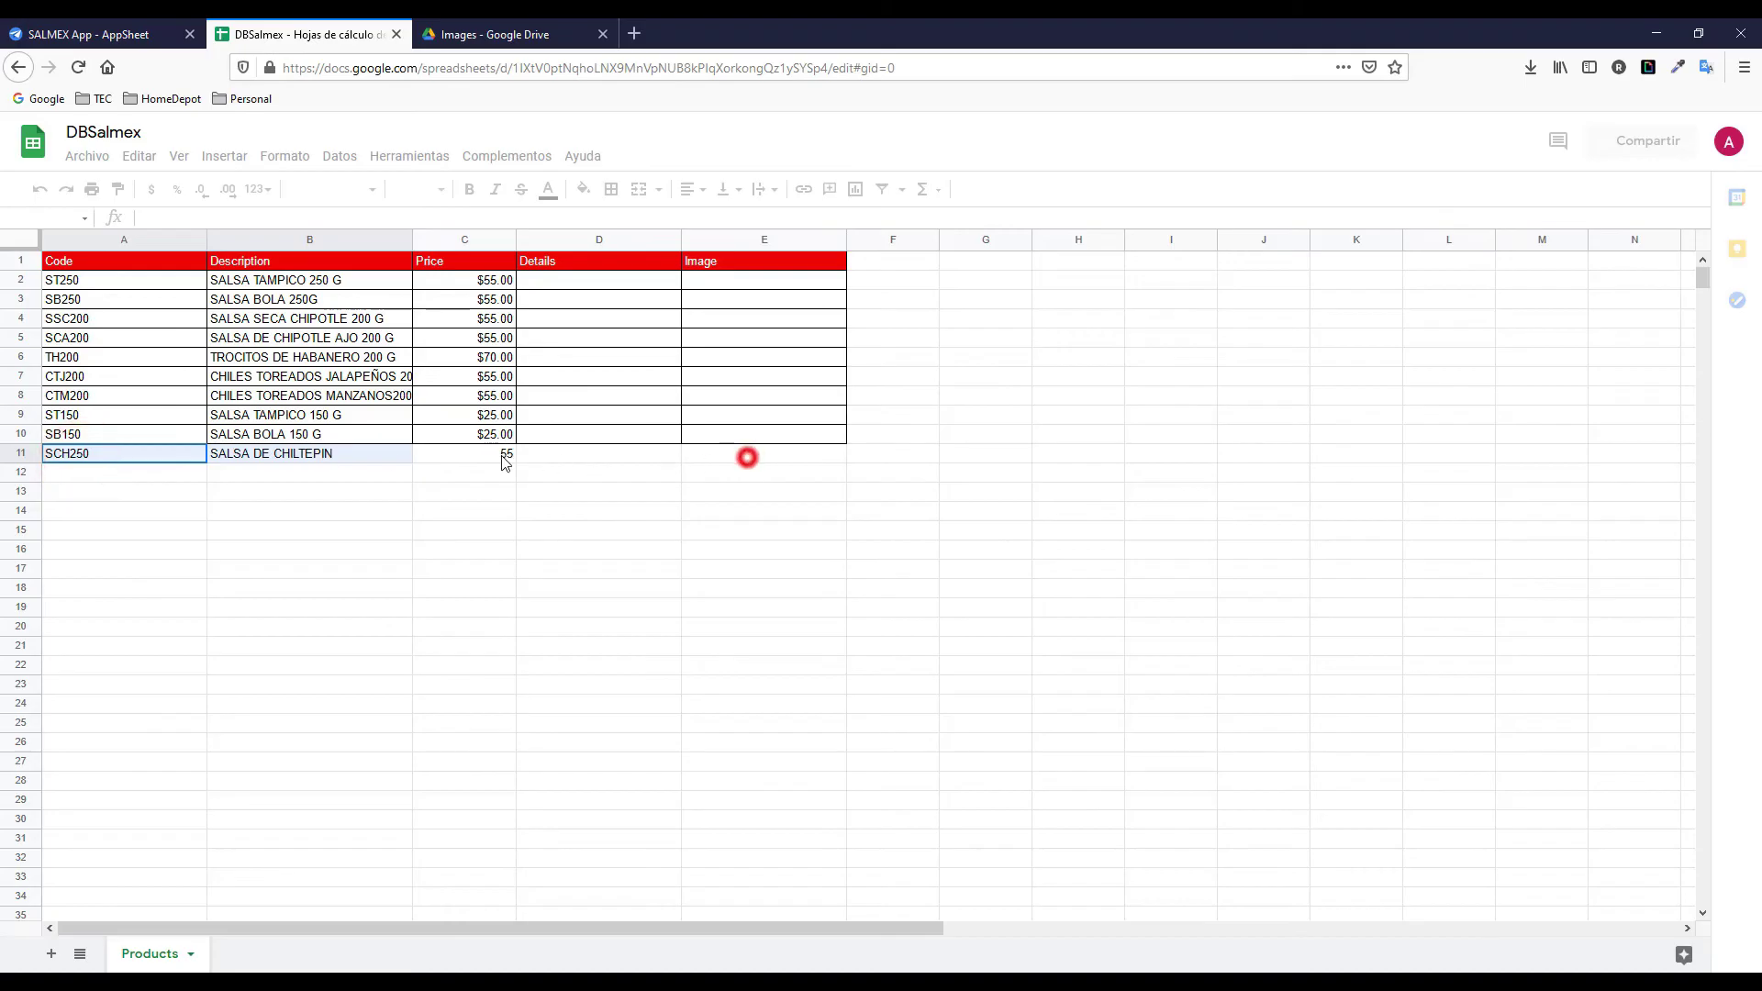
{"action": "left_click", "coordinate": [302, 489]}
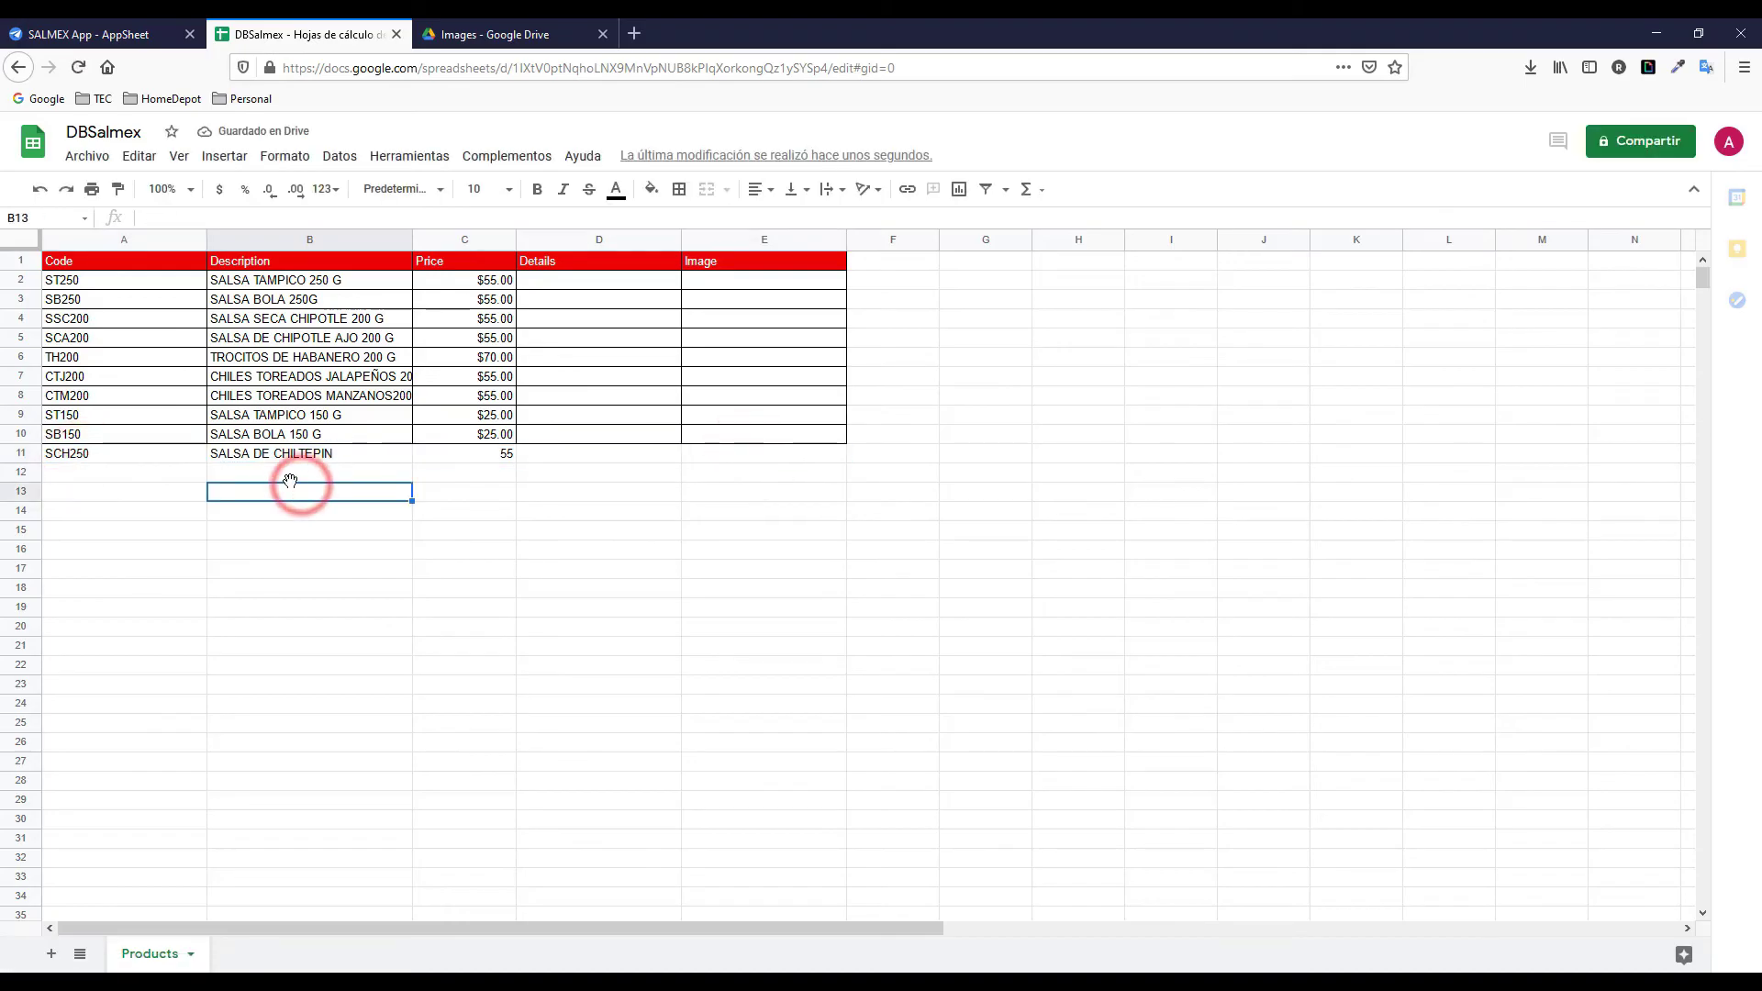
{"action": "left_click", "coordinate": [95, 459]}
{"action": "left_click", "coordinate": [334, 456]}
{"action": "left_click", "coordinate": [564, 452]}
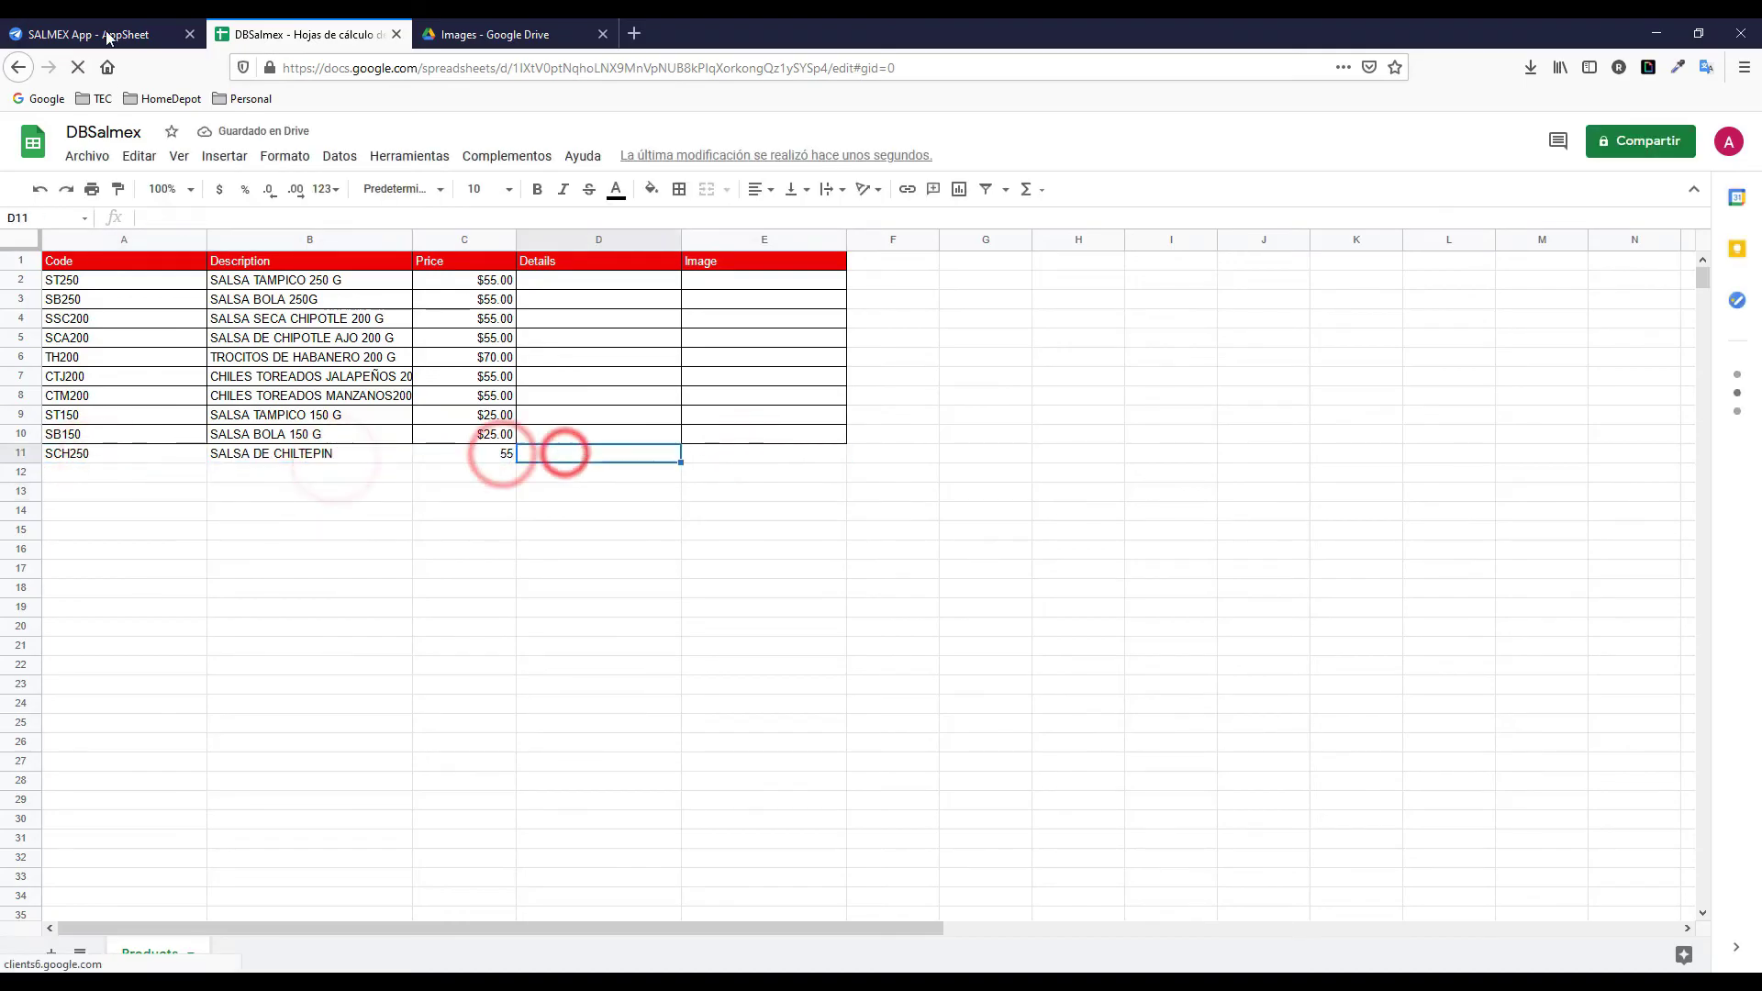
{"action": "left_click", "coordinate": [101, 34]}
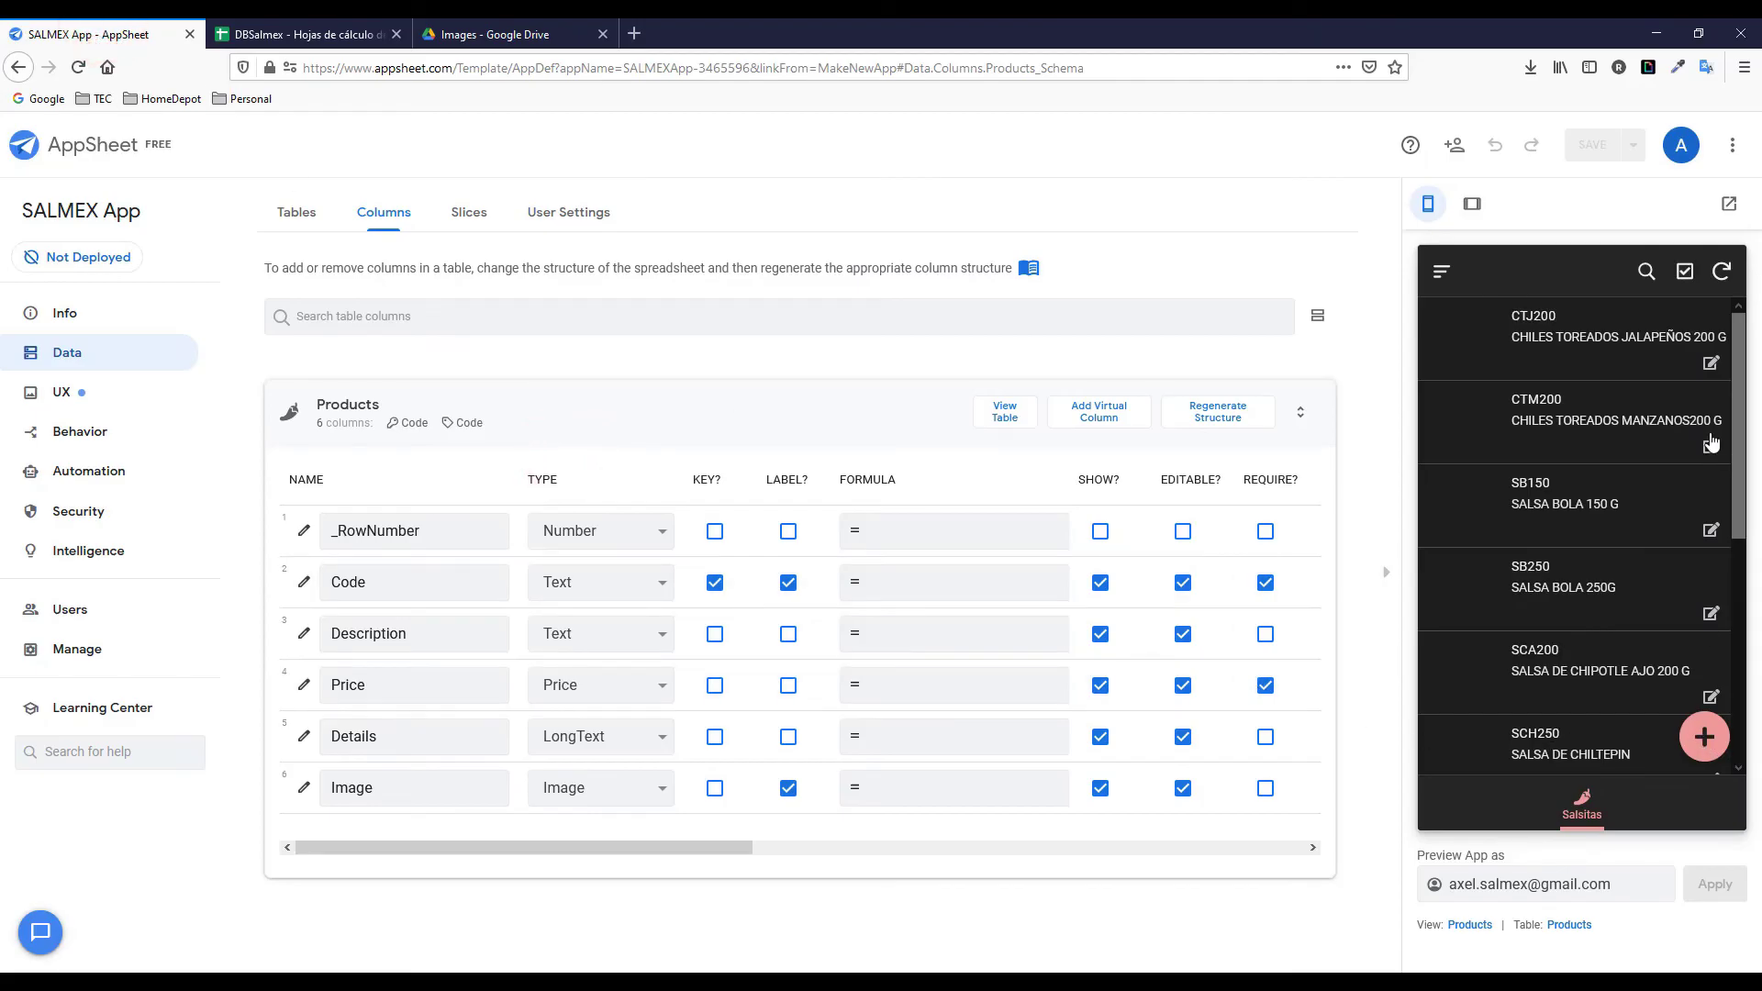
Open the CTJ200 product for editing and start adding a photo to its Image field.
{"action": "left_click", "coordinate": [1584, 338]}
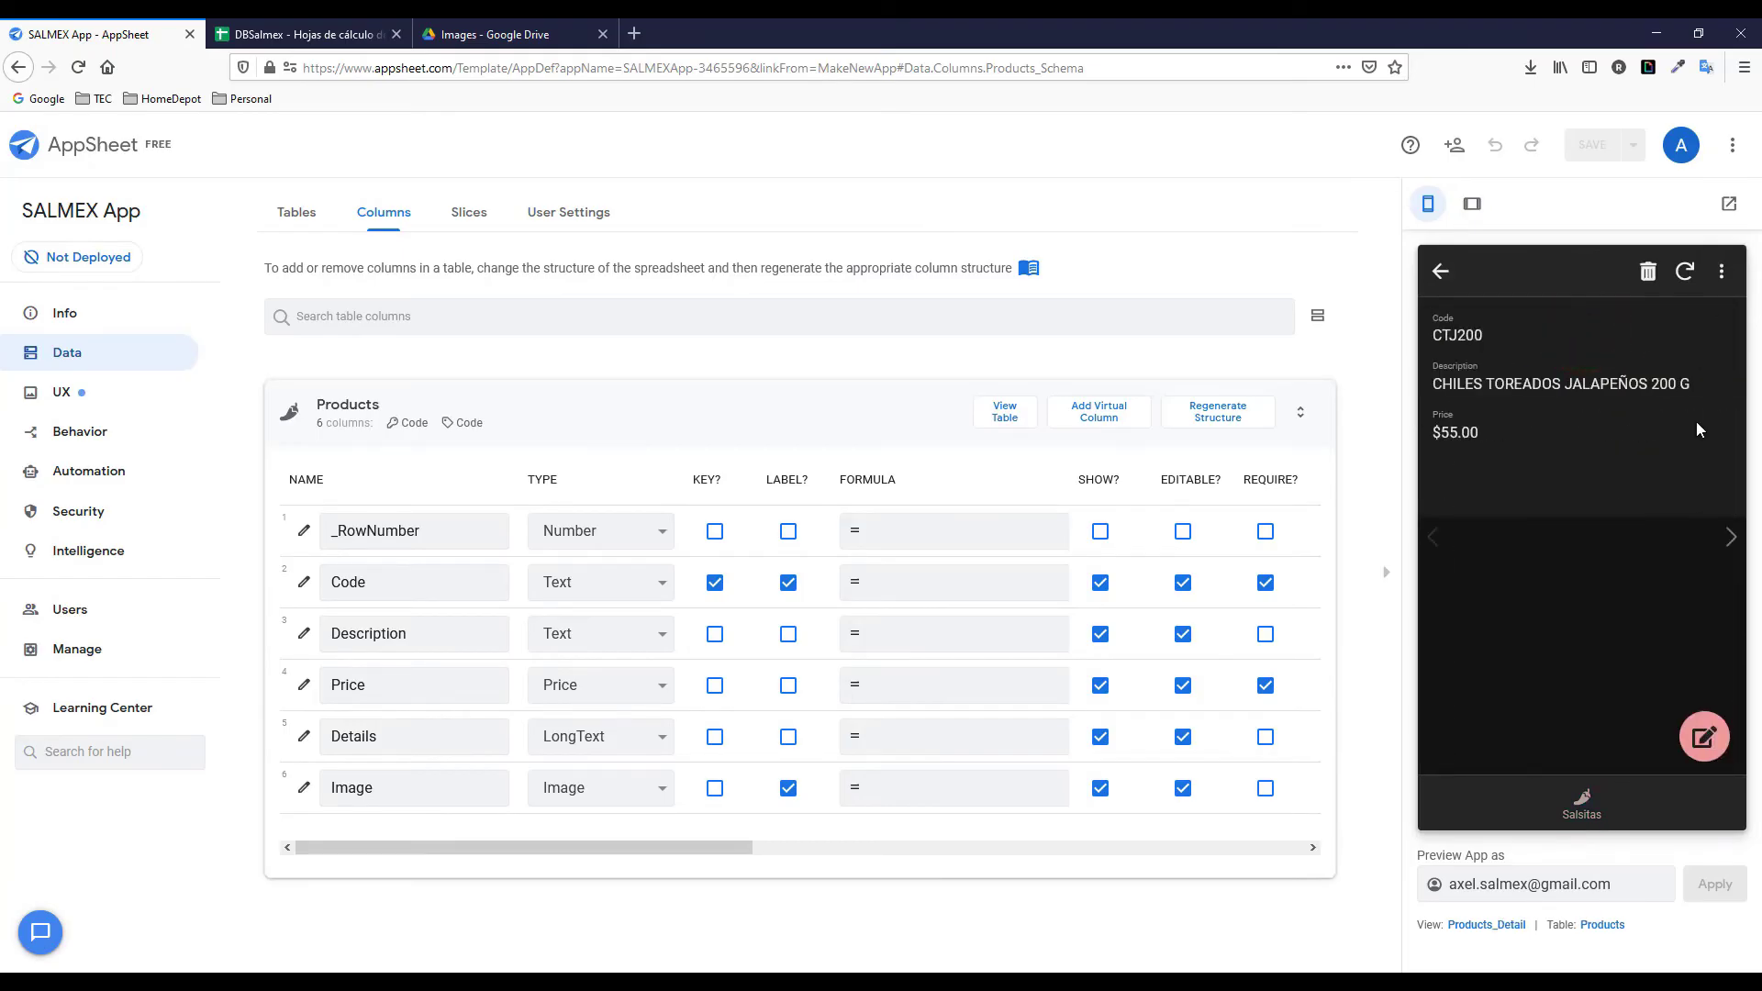
{"action": "left_click", "coordinate": [1701, 748]}
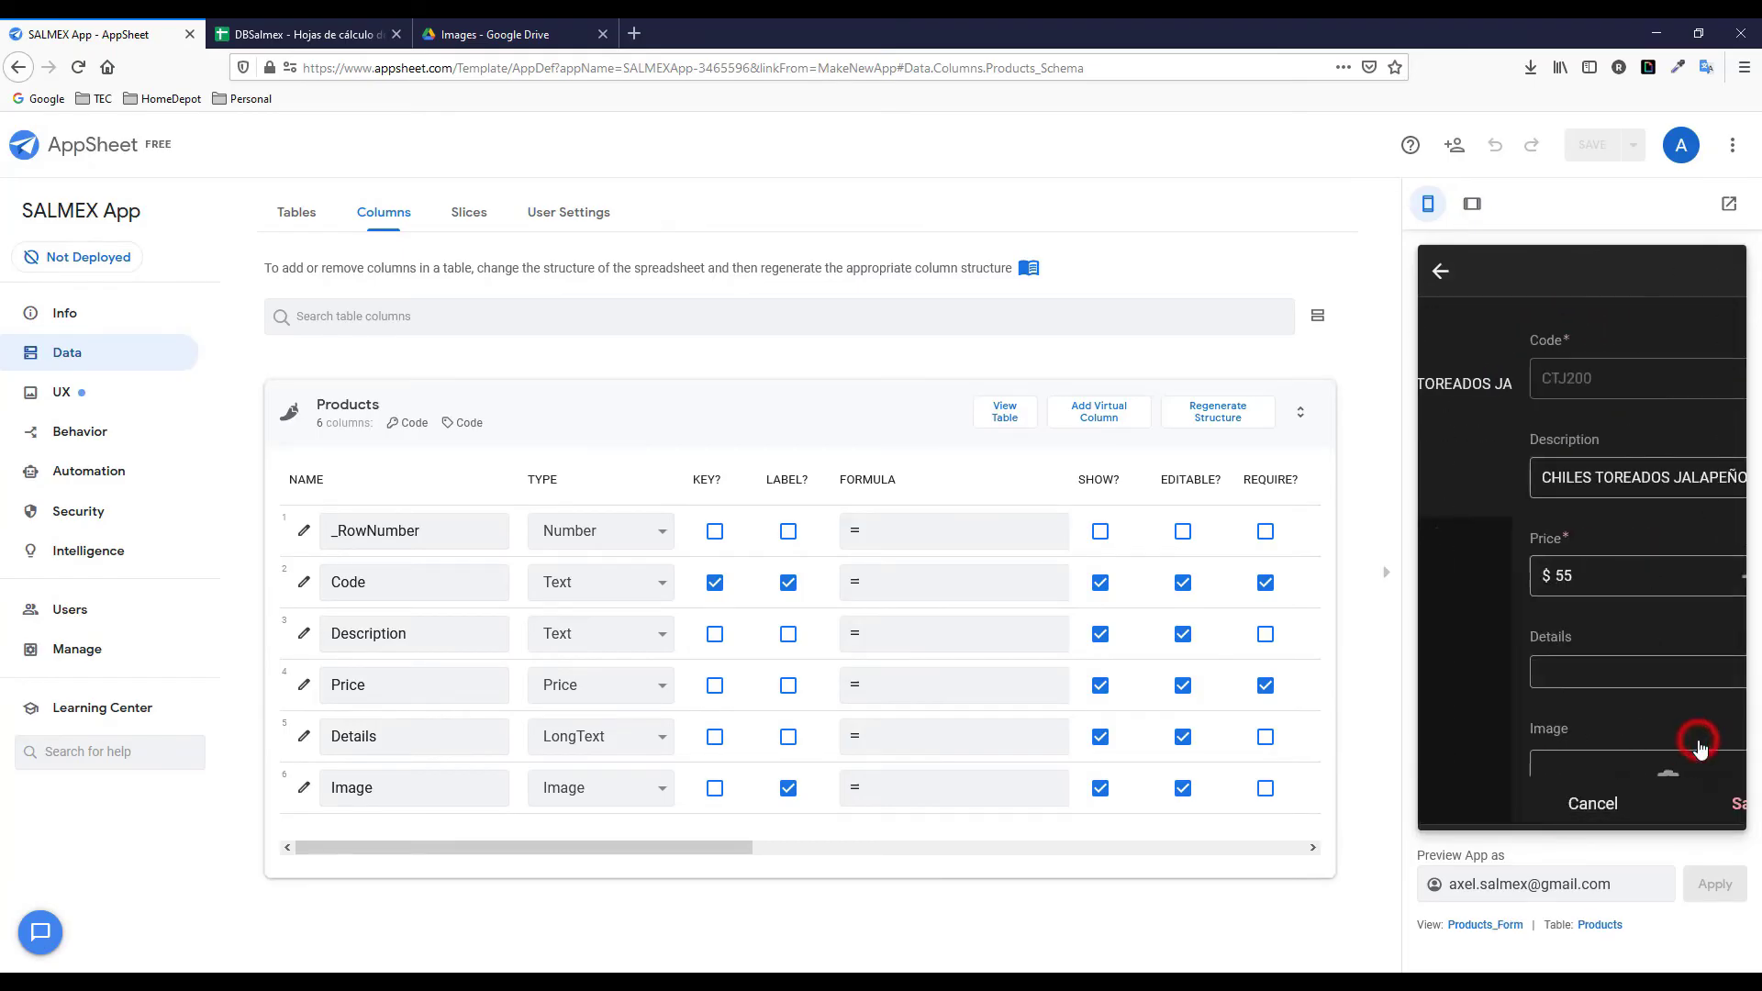
{"action": "left_click_drag", "start_coordinate": [1735, 504], "coordinate": [1743, 673]}
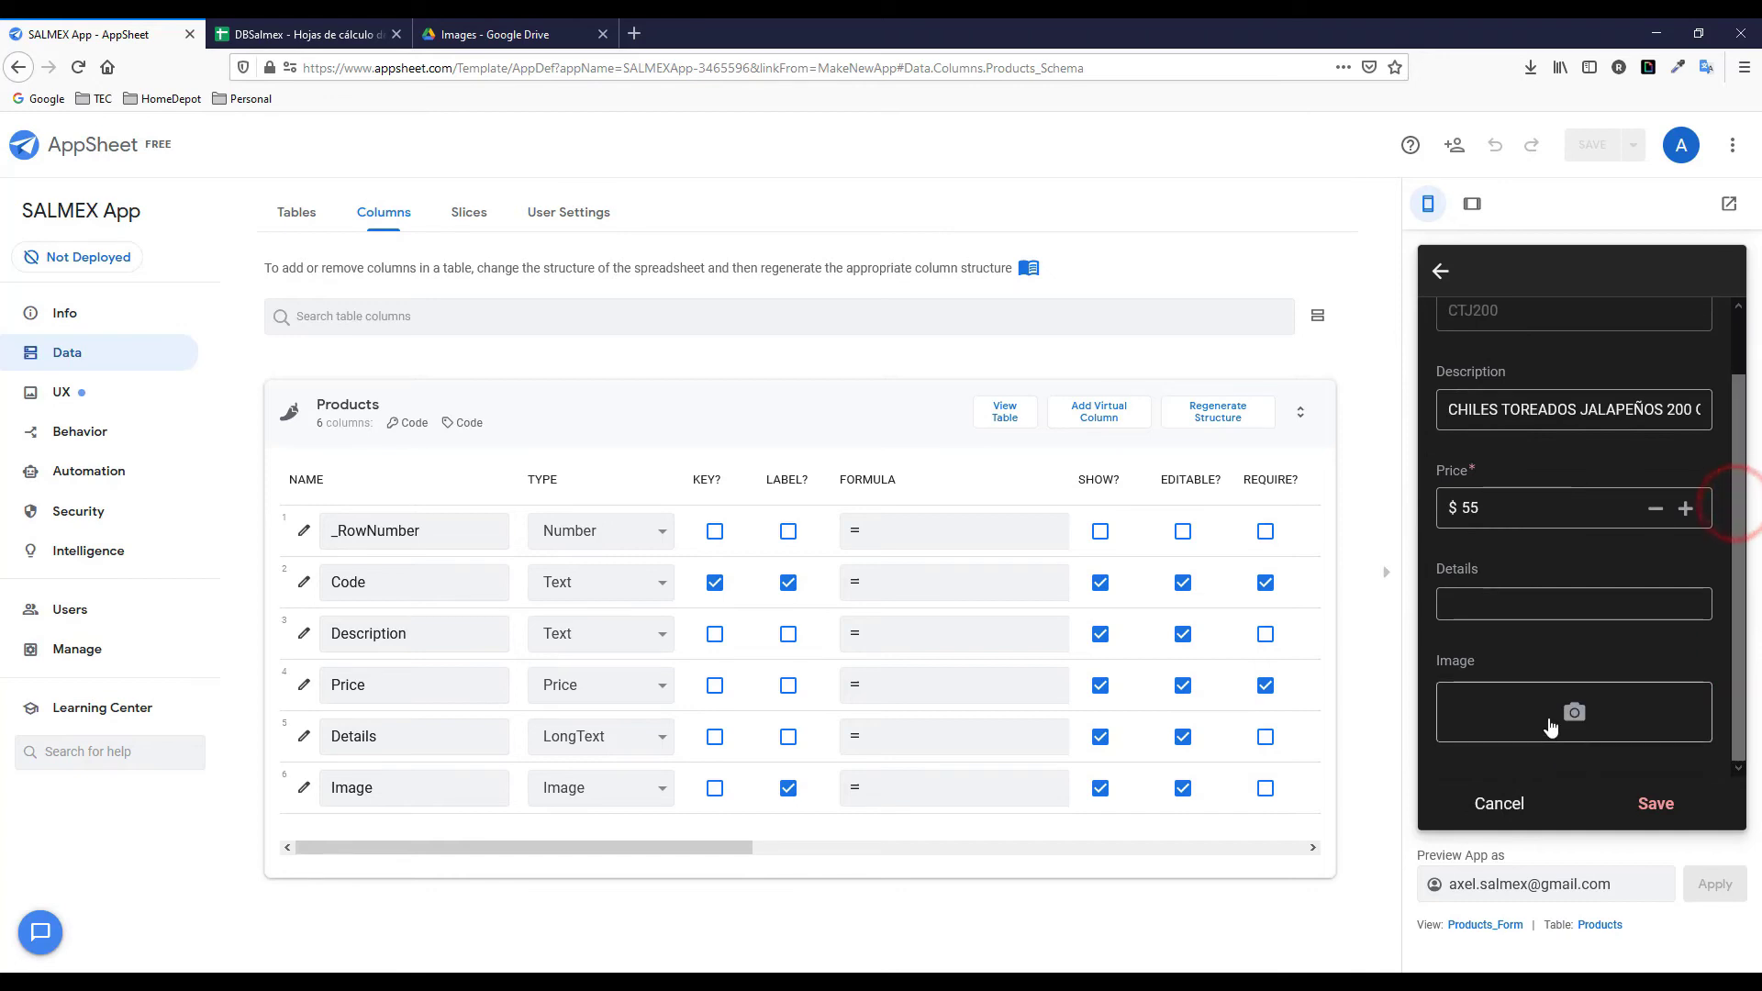
{"action": "left_click", "coordinate": [1553, 725]}
Upload the JalapenosStoreFB photo from the 01Products > Images folder.
{"action": "left_click_drag", "start_coordinate": [391, 33], "coordinate": [598, 129]}
{"action": "left_click", "coordinate": [255, 329]}
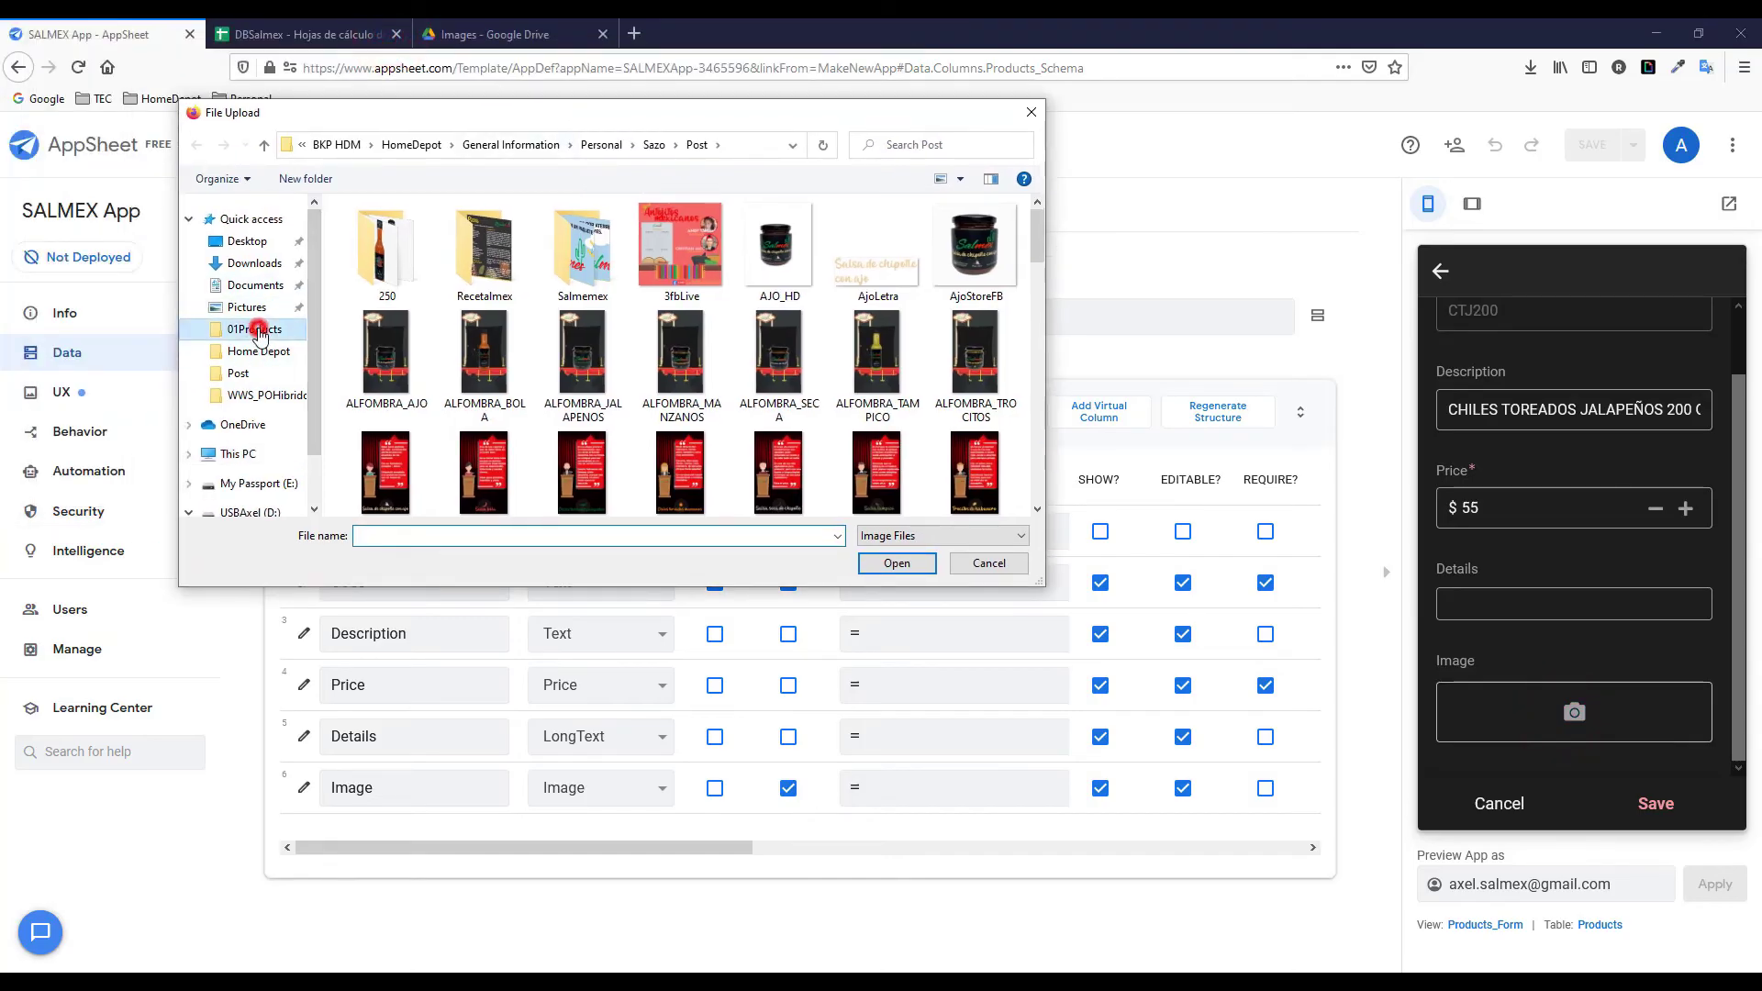
{"action": "double_click", "coordinate": [377, 232]}
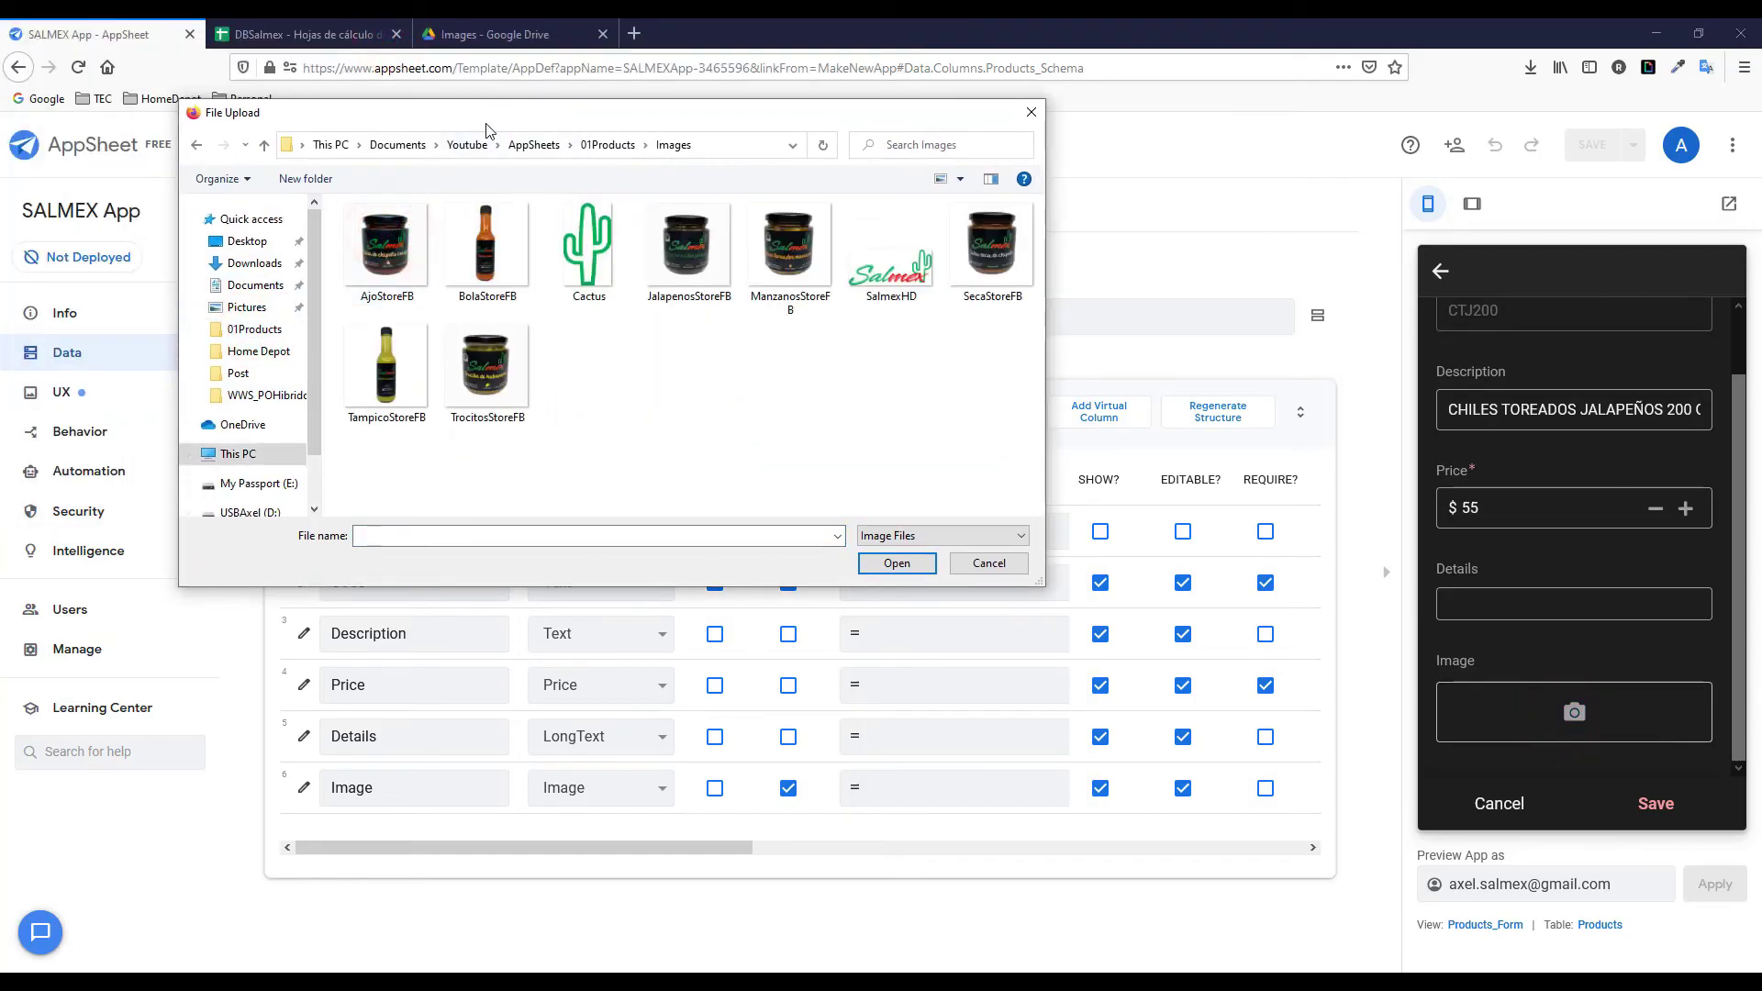
{"action": "left_click_drag", "start_coordinate": [486, 128], "coordinate": [627, 200]}
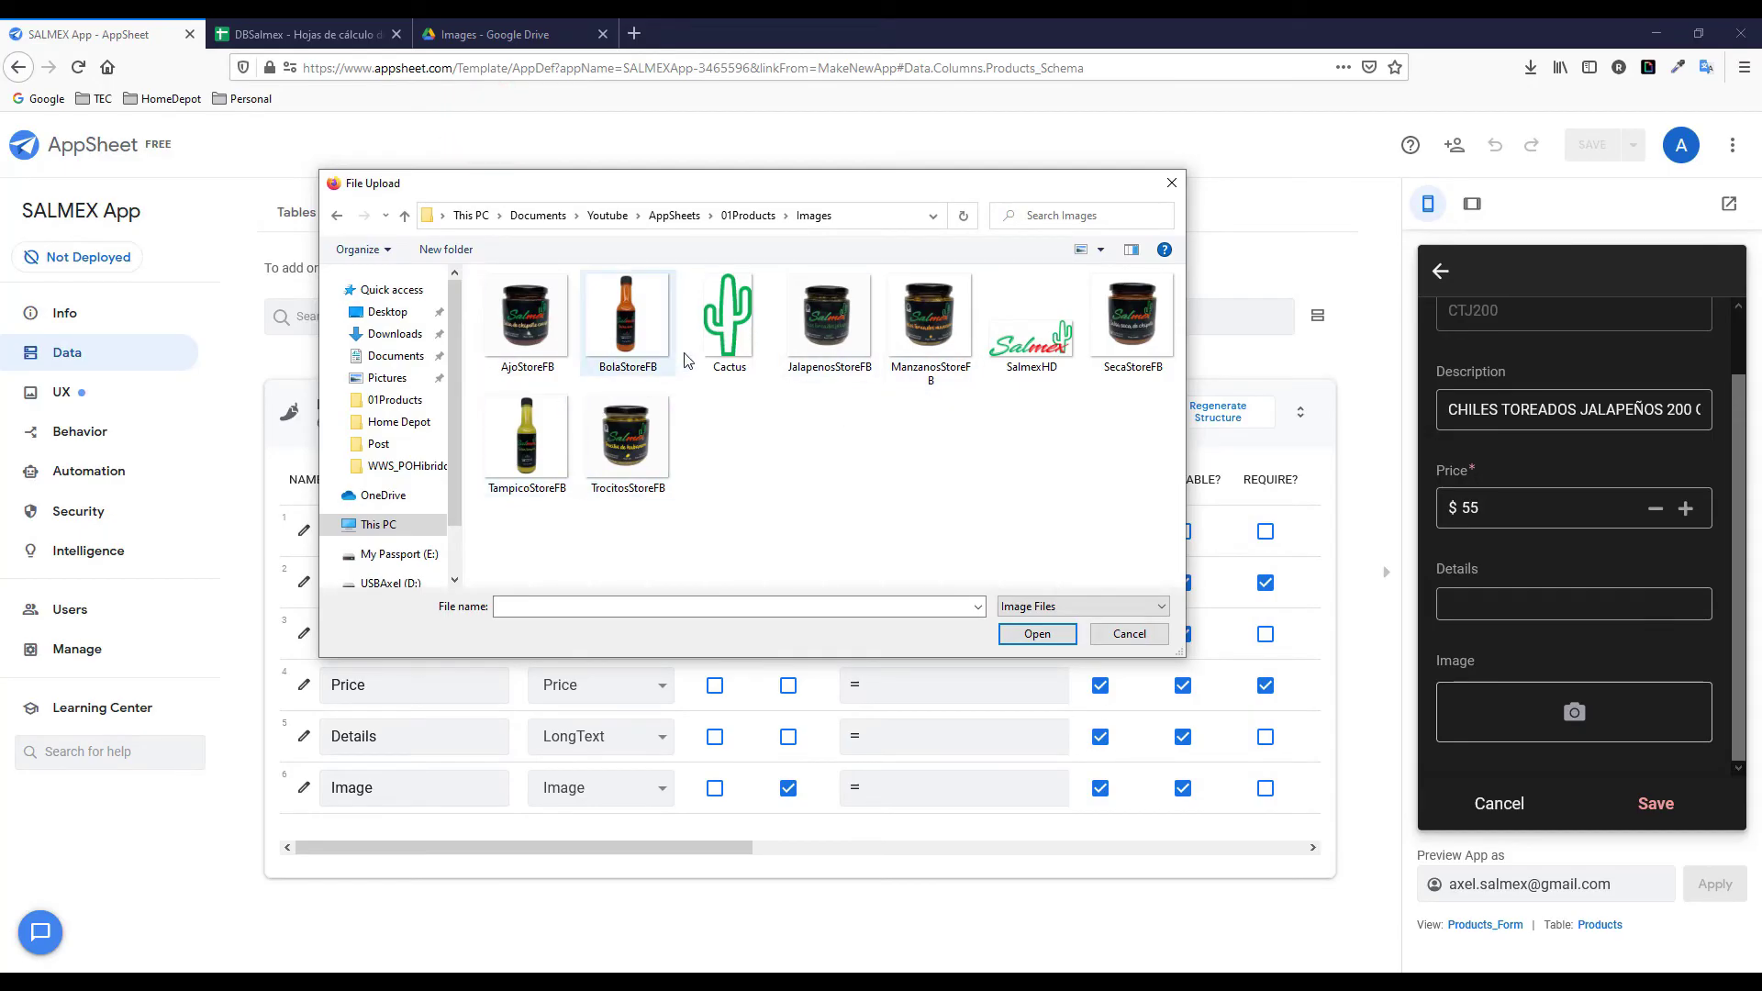
{"action": "left_click", "coordinate": [921, 345]}
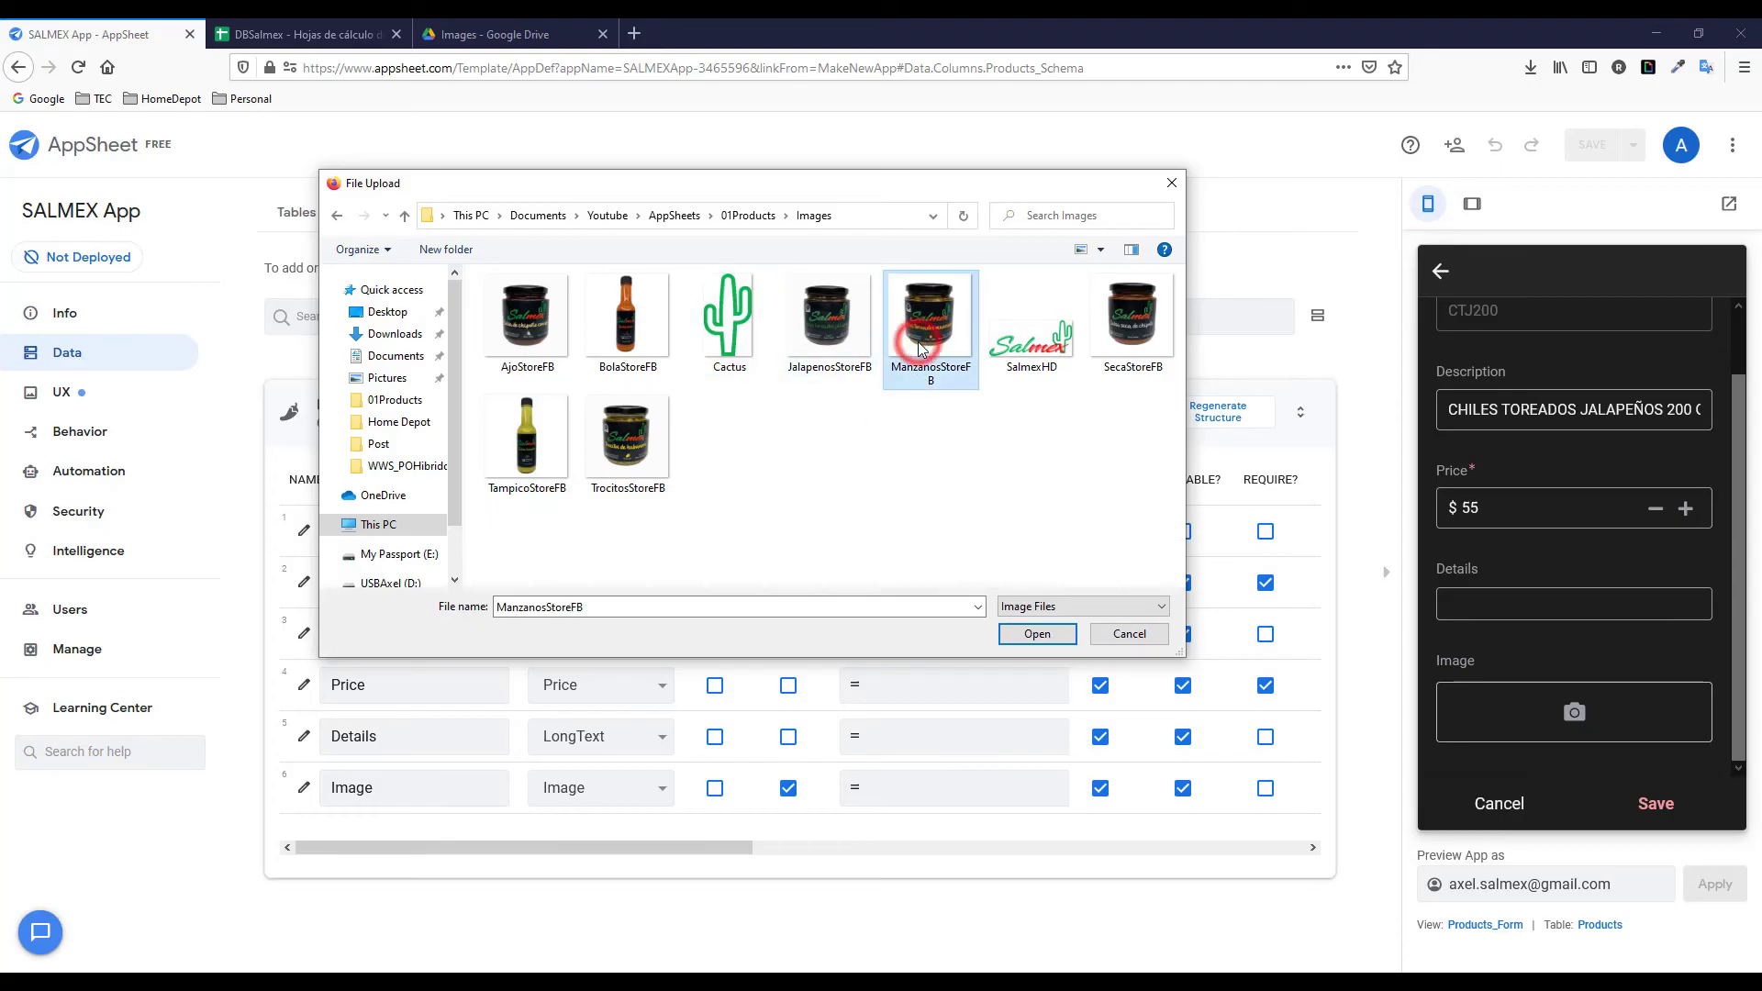
{"action": "left_click", "coordinate": [826, 346]}
{"action": "left_click", "coordinate": [1038, 636]}
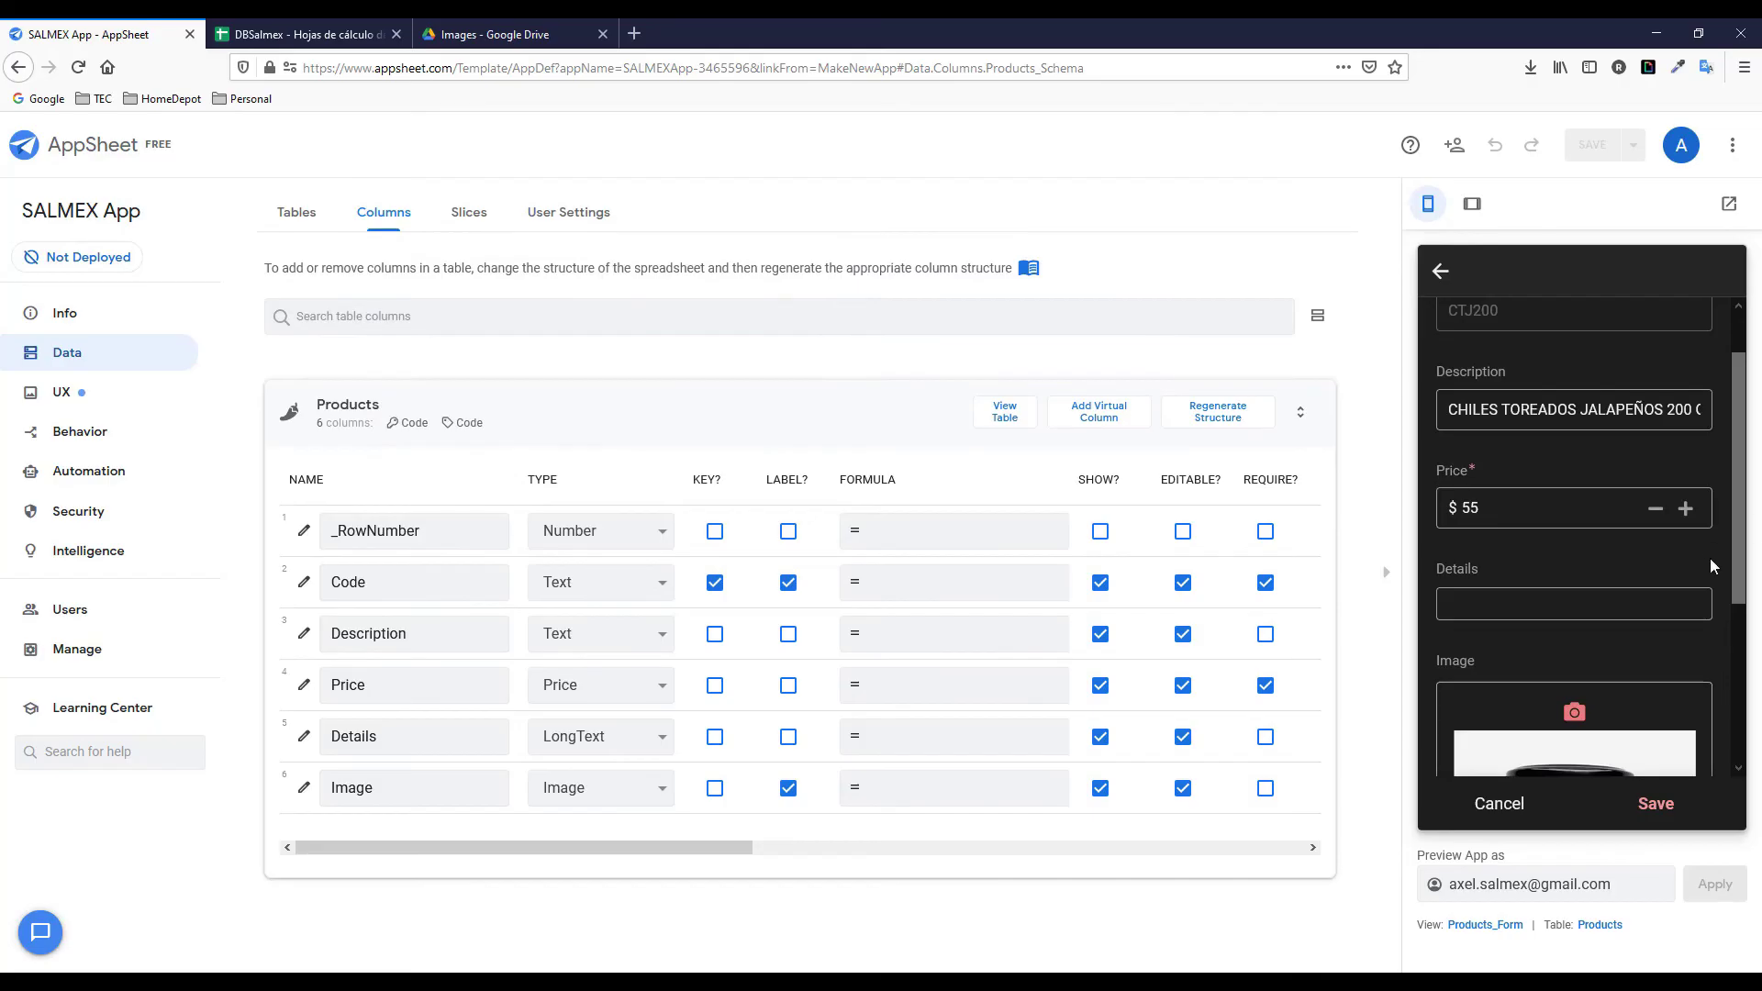
Save the CTJ200 record and return to the product list.
{"action": "scroll", "coordinate": [1735, 551], "scroll_direction": "down", "scroll_amount": 3}
{"action": "left_click", "coordinate": [1665, 807]}
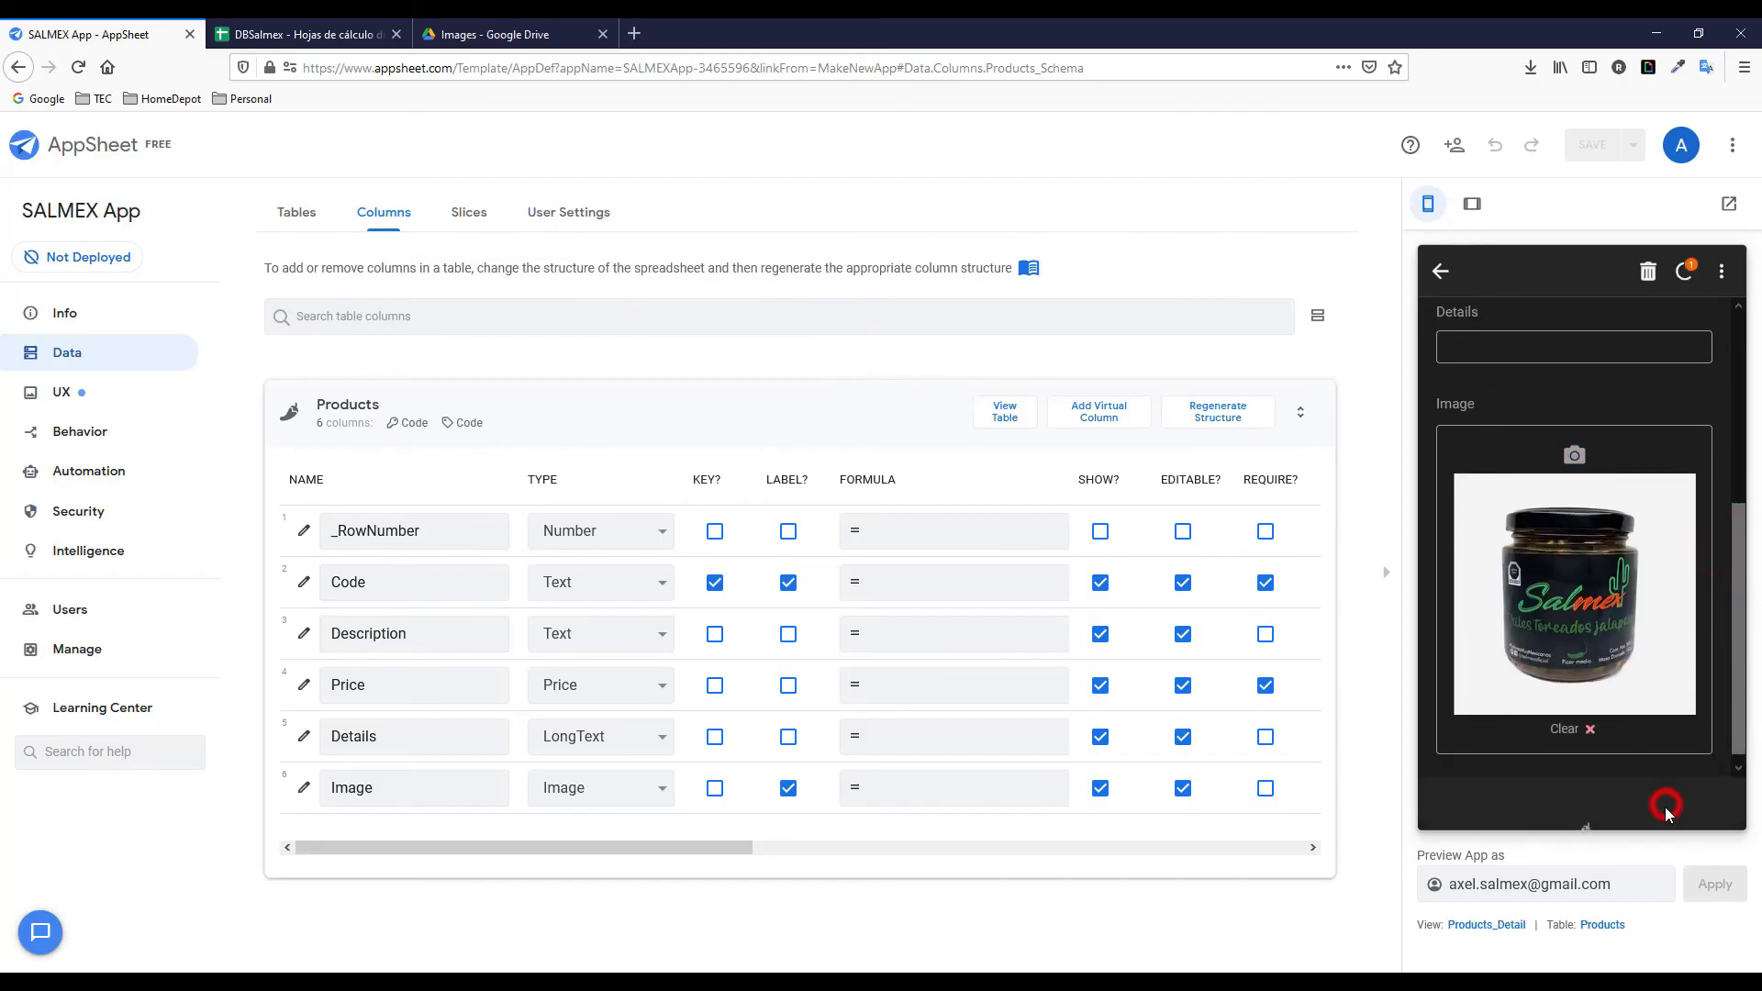
{"action": "left_click", "coordinate": [1443, 273]}
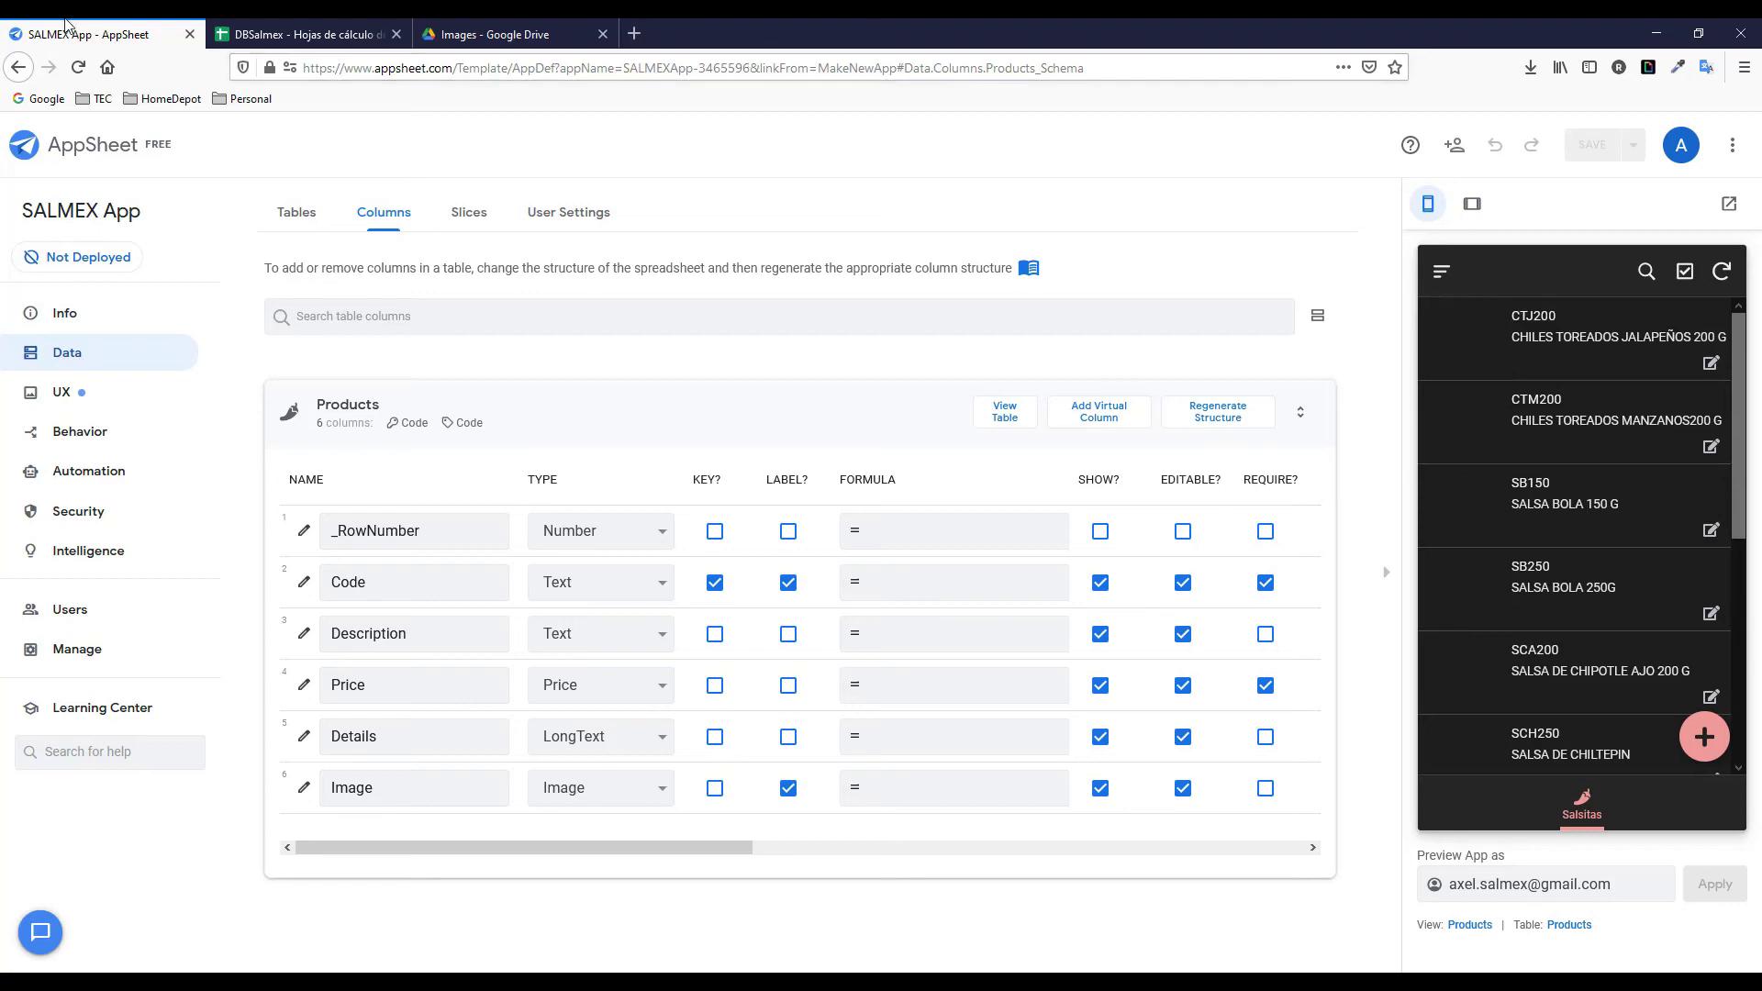
Autofit DBSalmex columns E:F so CTJ200's full image path is visible.
{"action": "left_click", "coordinate": [312, 34]}
{"action": "left_click", "coordinate": [735, 443]}
{"action": "left_click_drag", "start_coordinate": [842, 239], "coordinate": [947, 240]}
{"action": "left_click", "coordinate": [835, 384]}
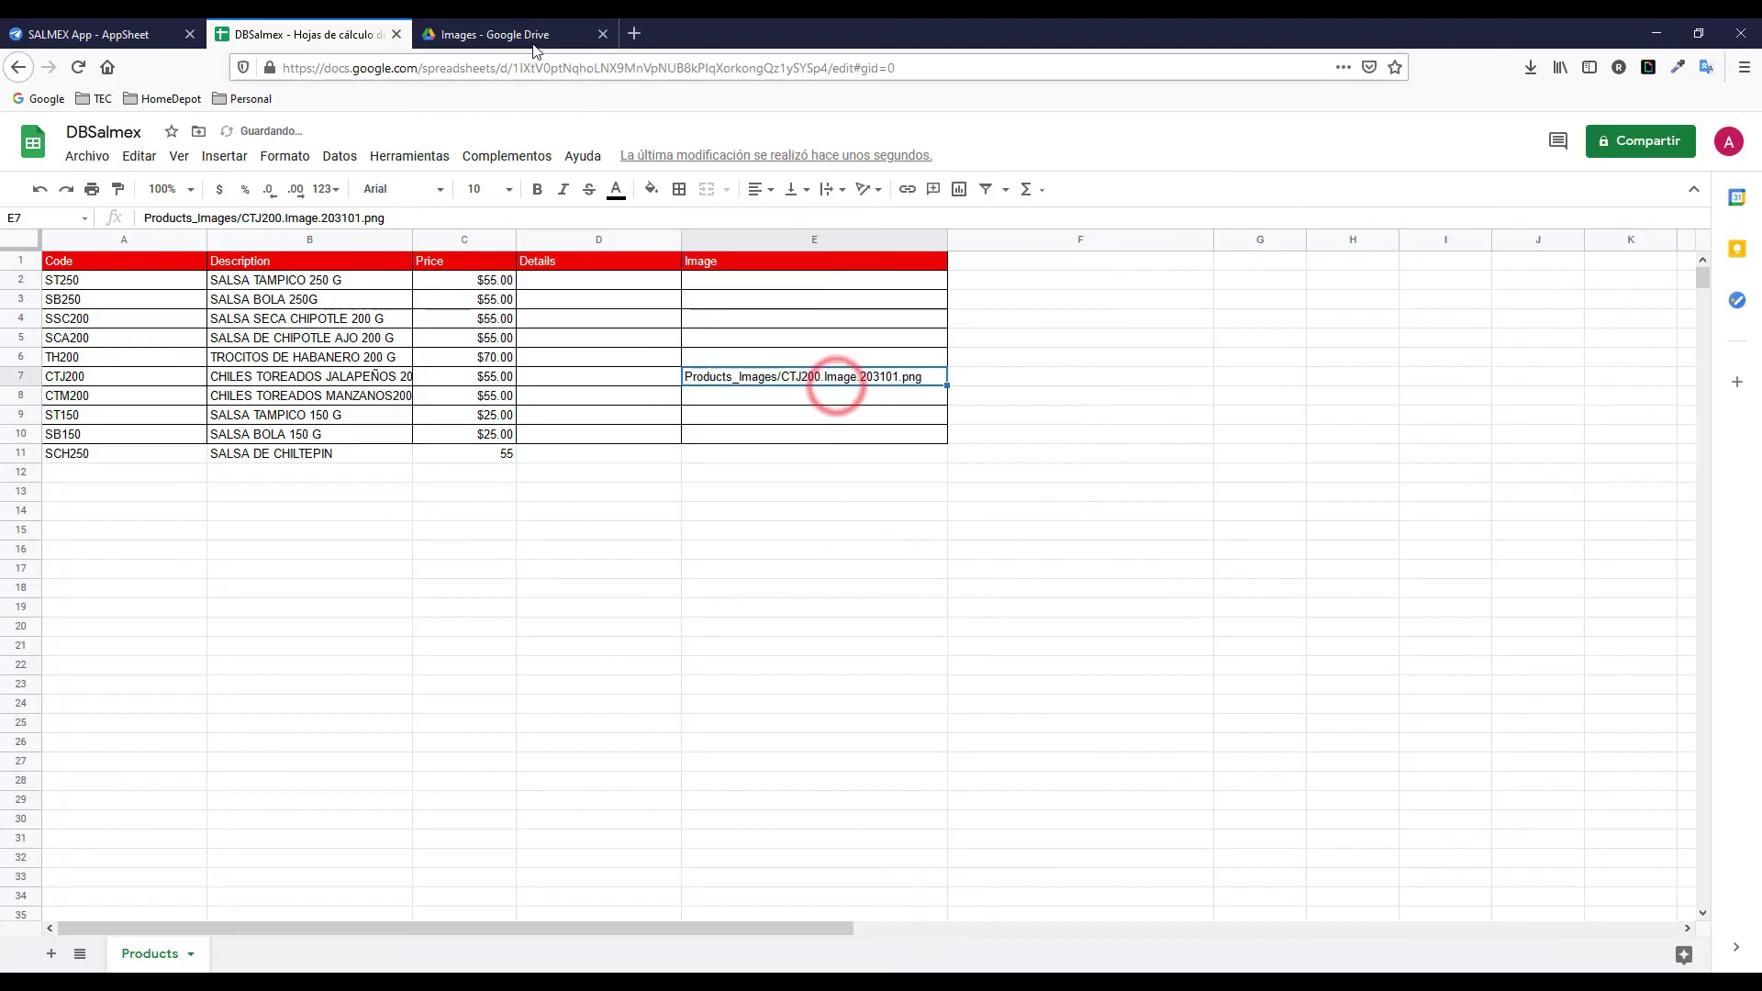
{"action": "left_click", "coordinate": [531, 38]}
{"action": "left_click", "coordinate": [413, 553]}
Browse appsheet > data in Drive, then open Products_Images to find CTJ200.Image.203101.png.
{"action": "left_click", "coordinate": [394, 200]}
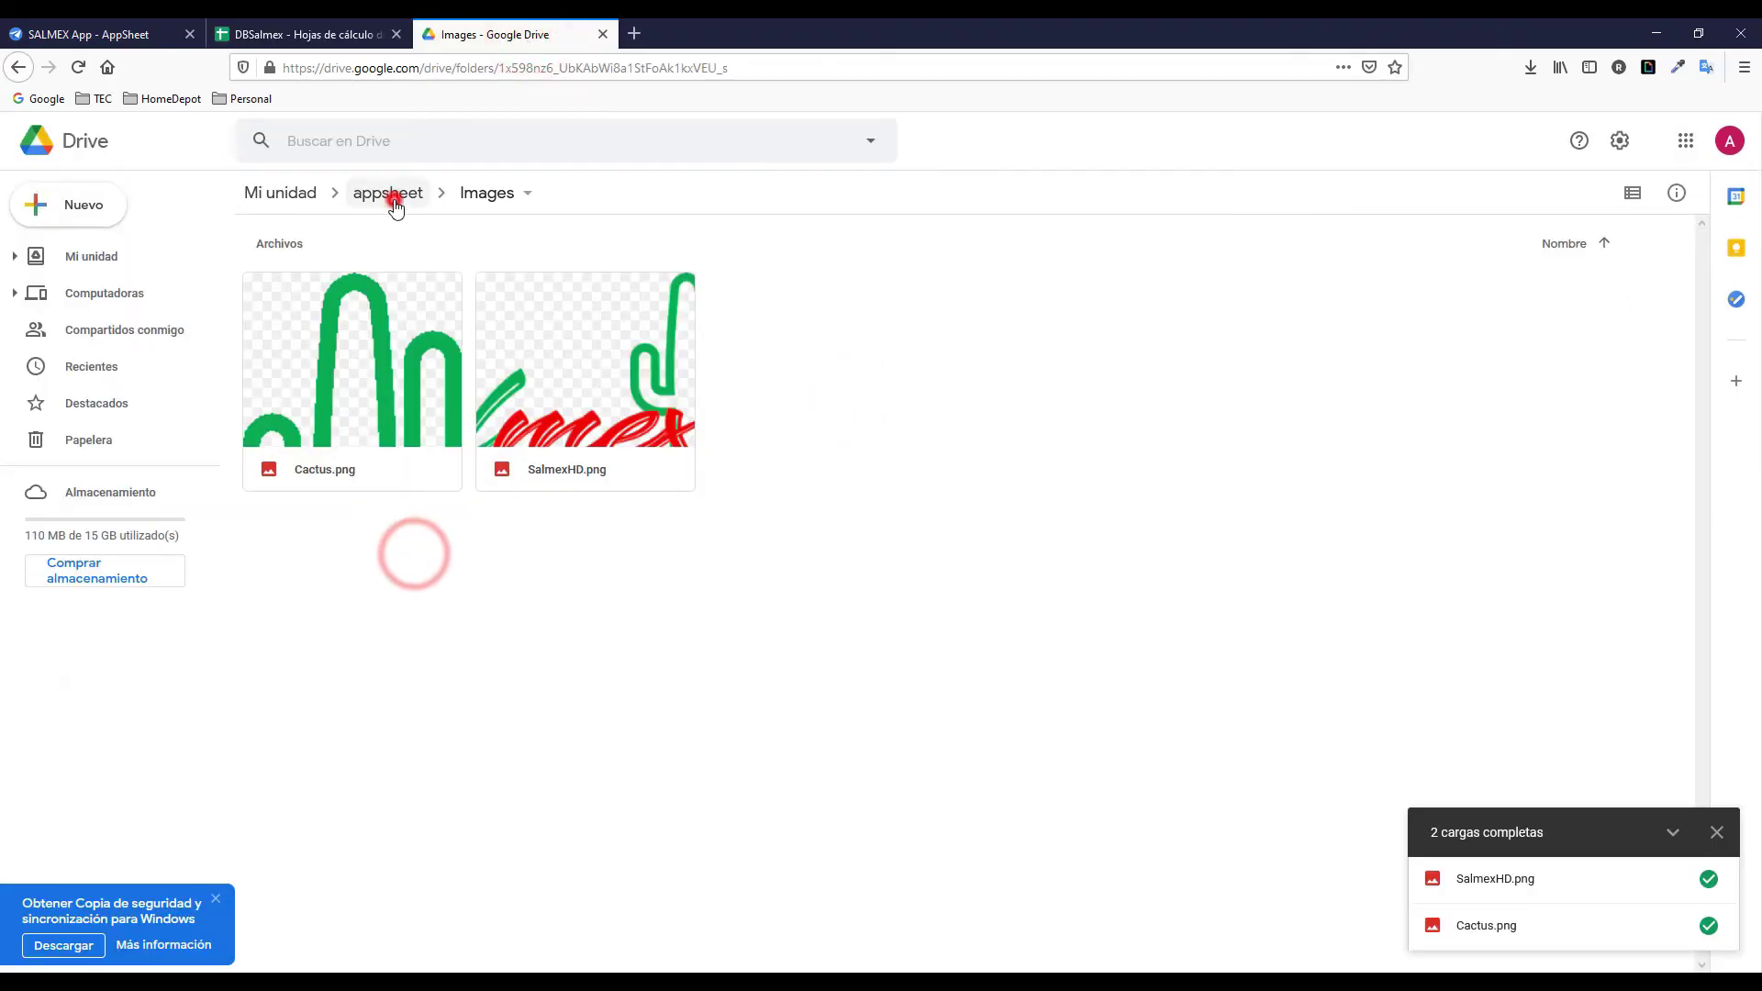
{"action": "double_click", "coordinate": [300, 301]}
{"action": "double_click", "coordinate": [345, 292]}
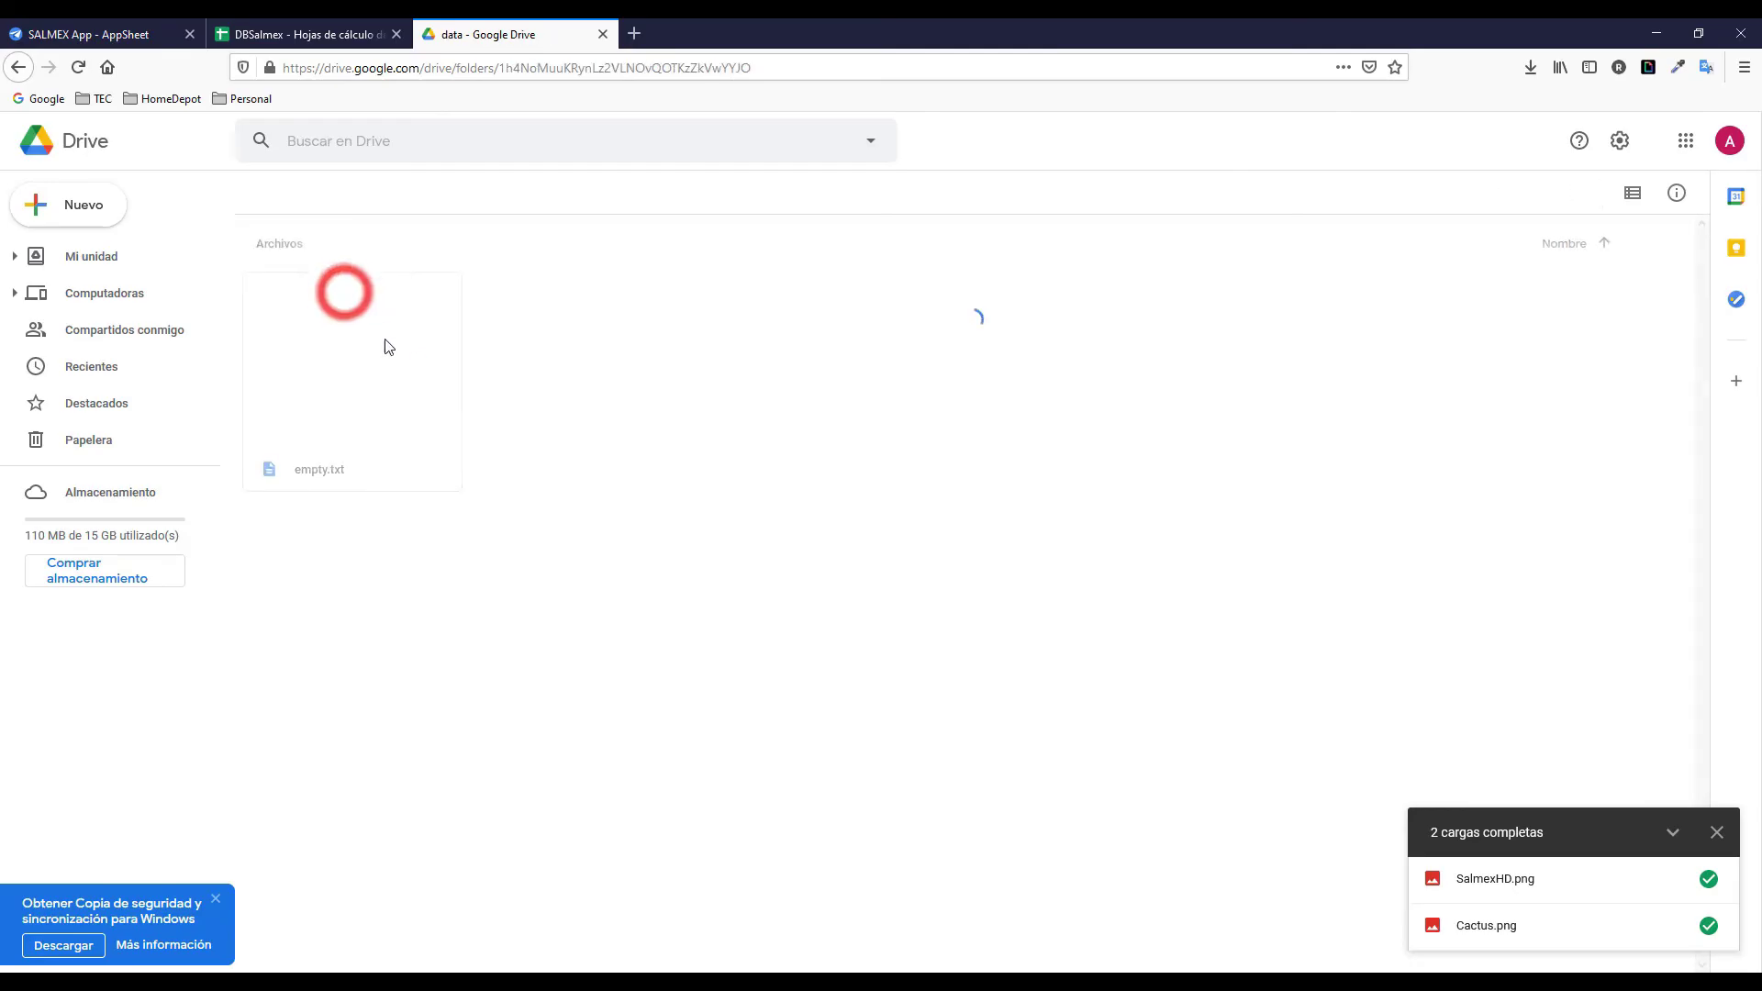
{"action": "left_click", "coordinate": [20, 73]}
{"action": "left_click", "coordinate": [20, 74]}
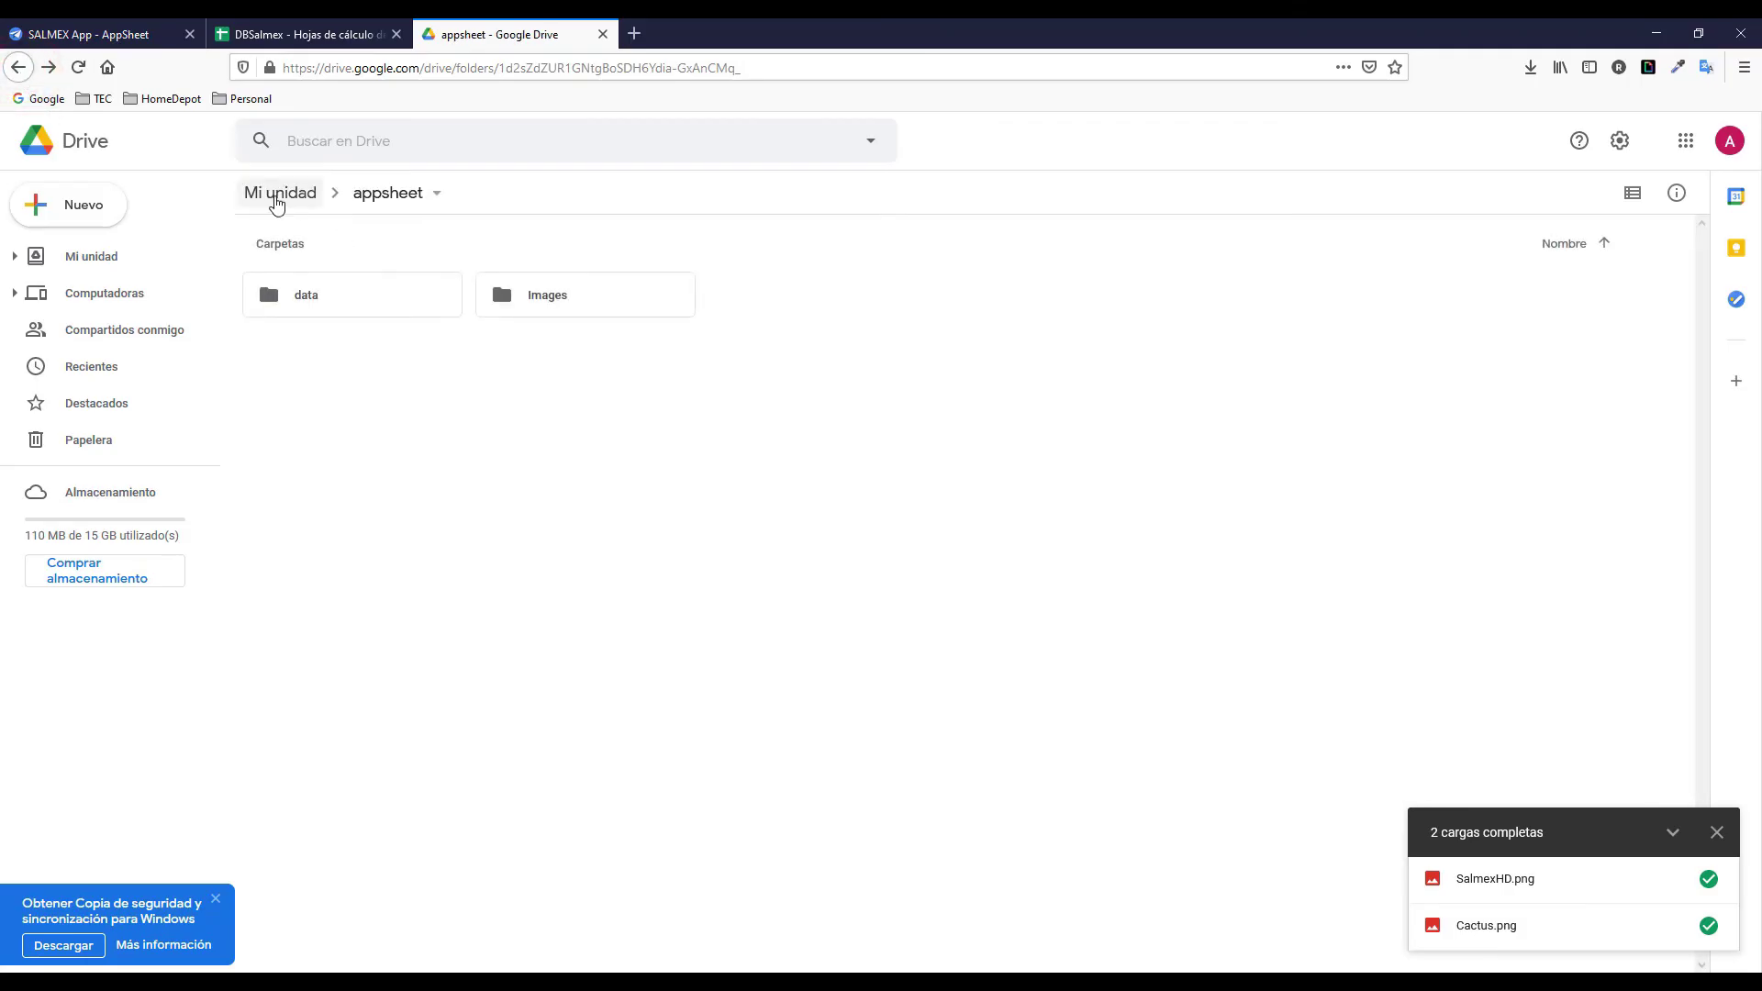
{"action": "left_click", "coordinate": [276, 204]}
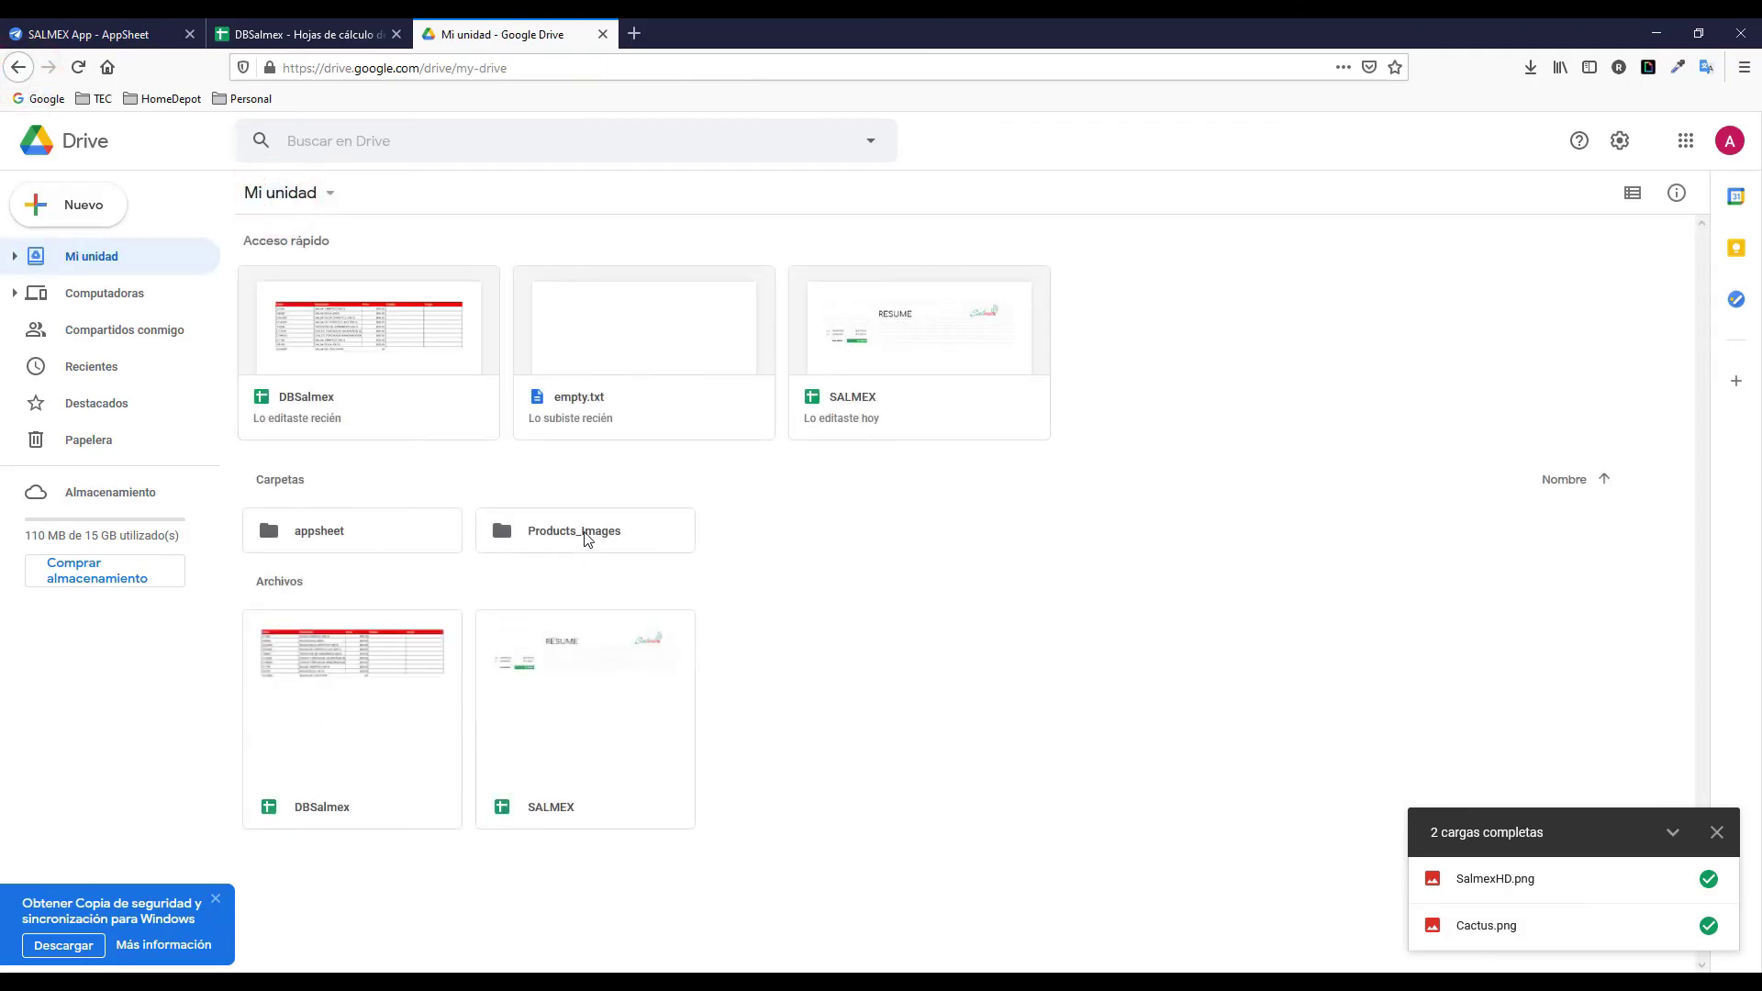
{"action": "double_click", "coordinate": [588, 539]}
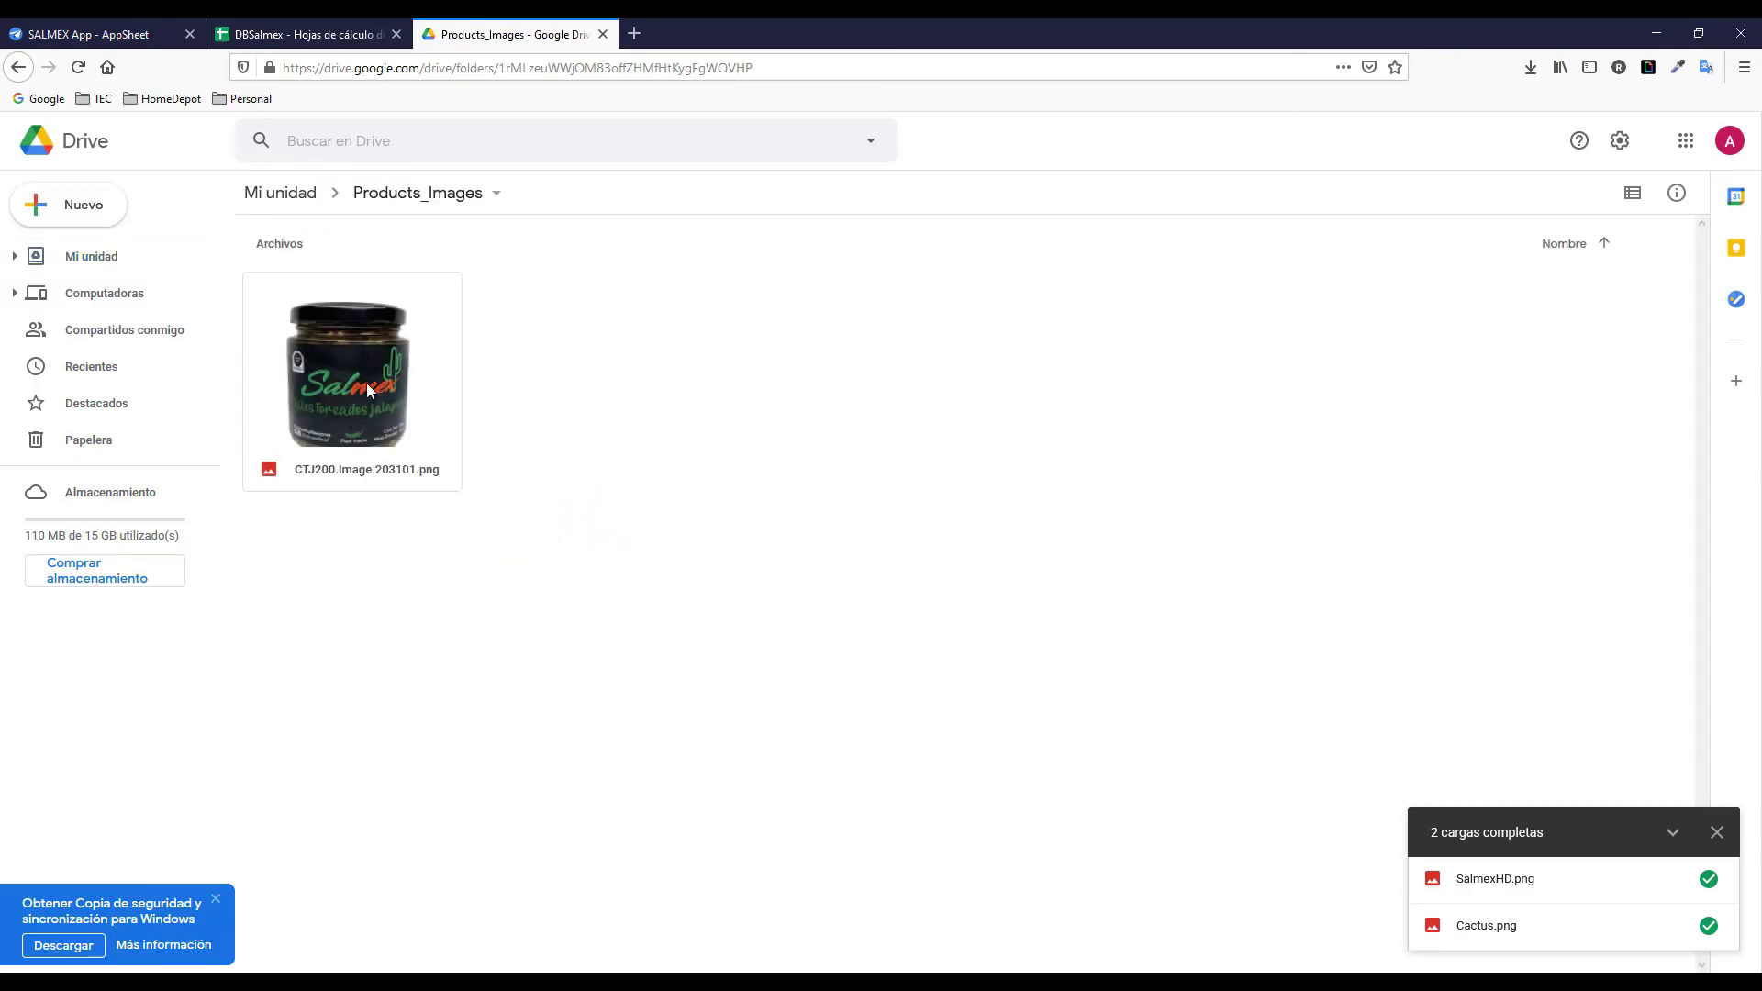
{"action": "left_click", "coordinate": [303, 34]}
{"action": "left_click", "coordinate": [814, 503]}
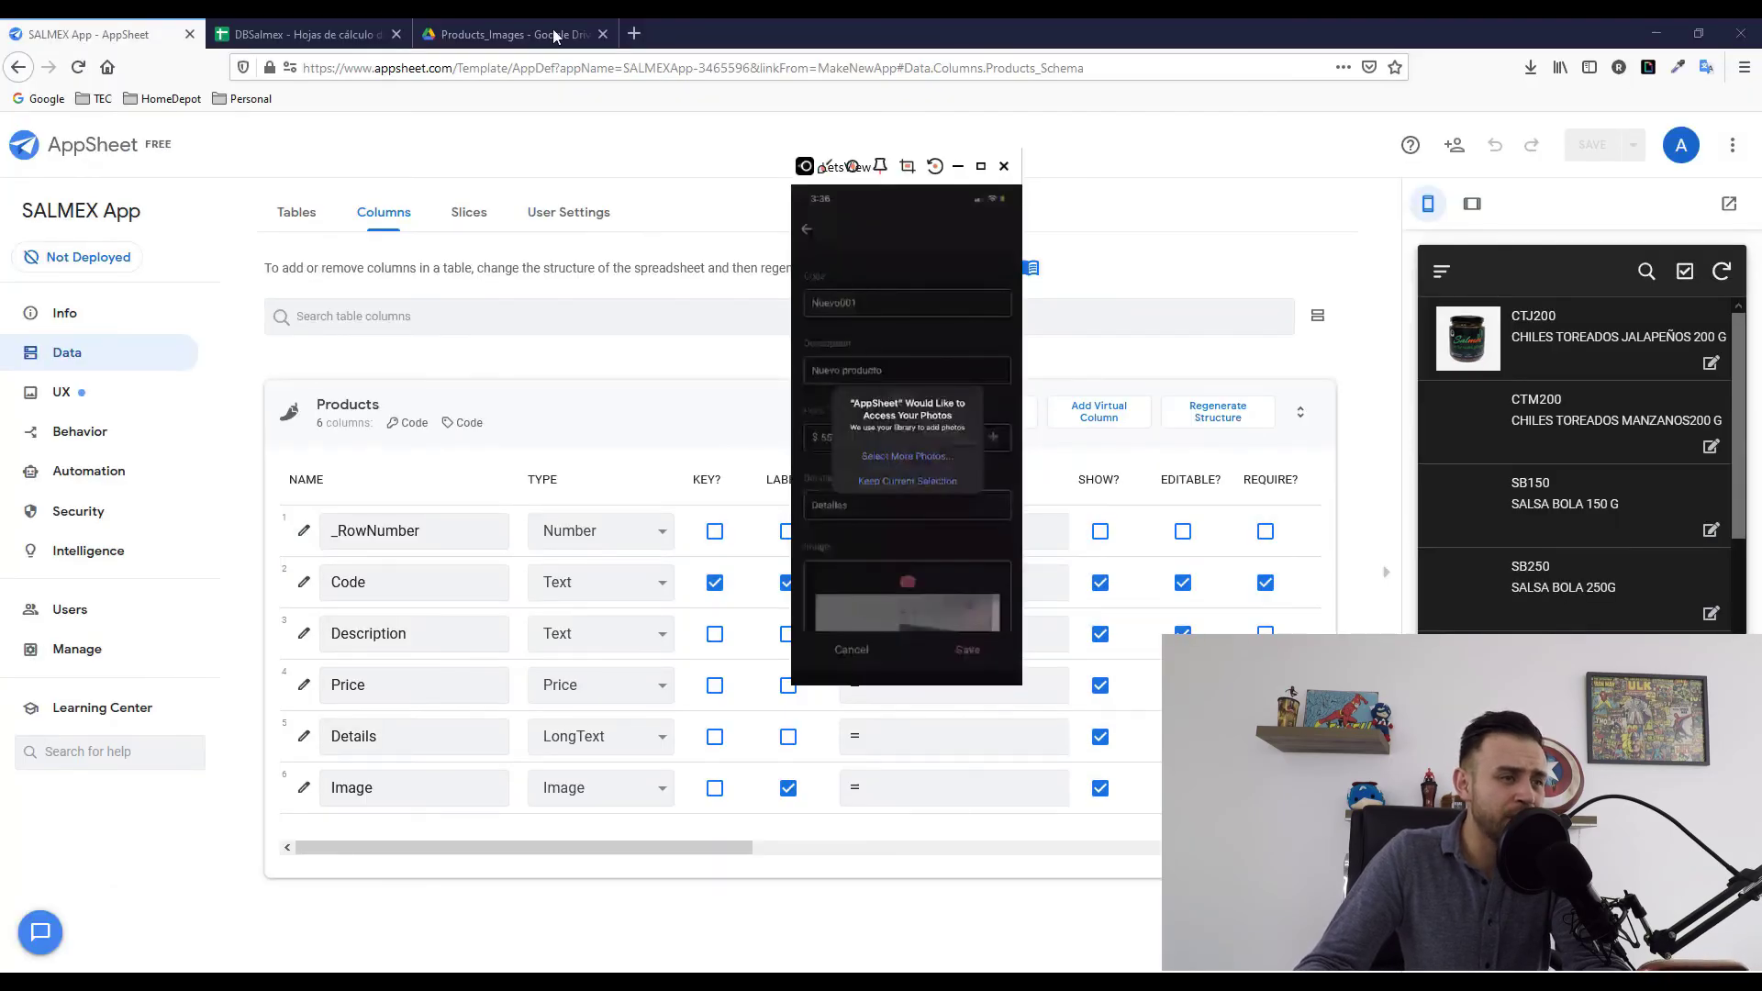
Review DBSalmex row 12: Nuevo001, Nuevo producto, 55, Detalles and its image path.
{"action": "left_click", "coordinate": [293, 34]}
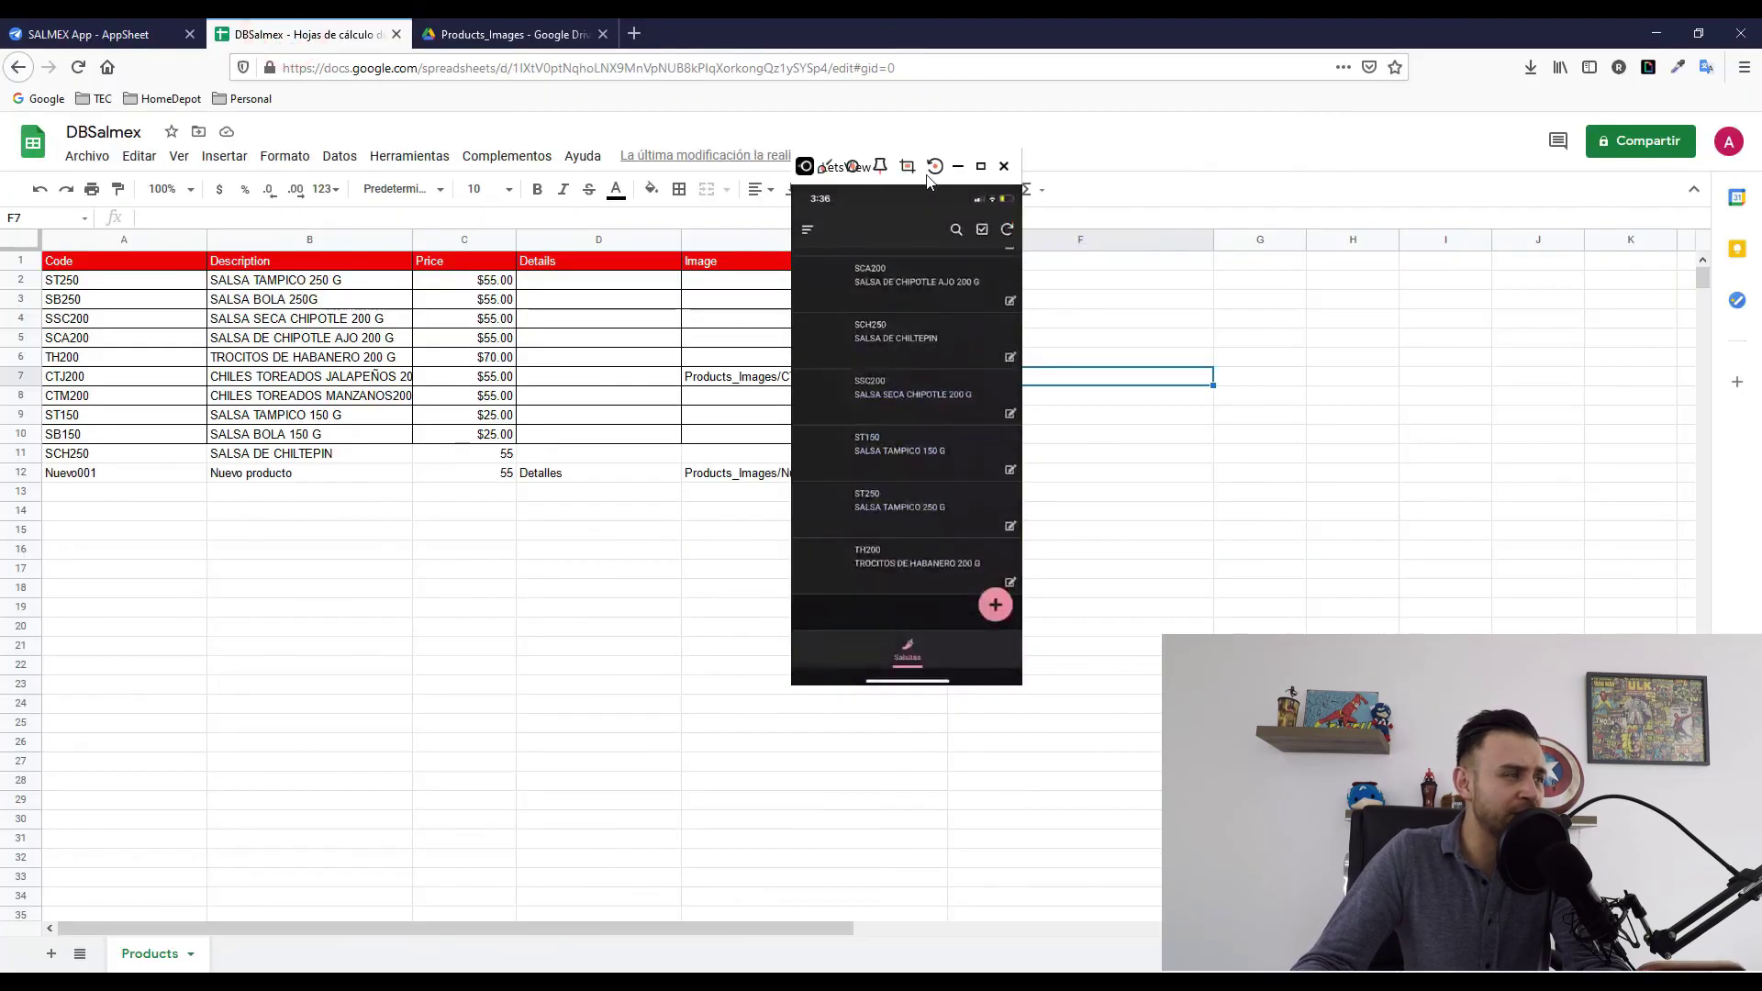
{"action": "left_click", "coordinate": [957, 167]}
{"action": "left_click_drag", "start_coordinate": [110, 472], "coordinate": [778, 476]}
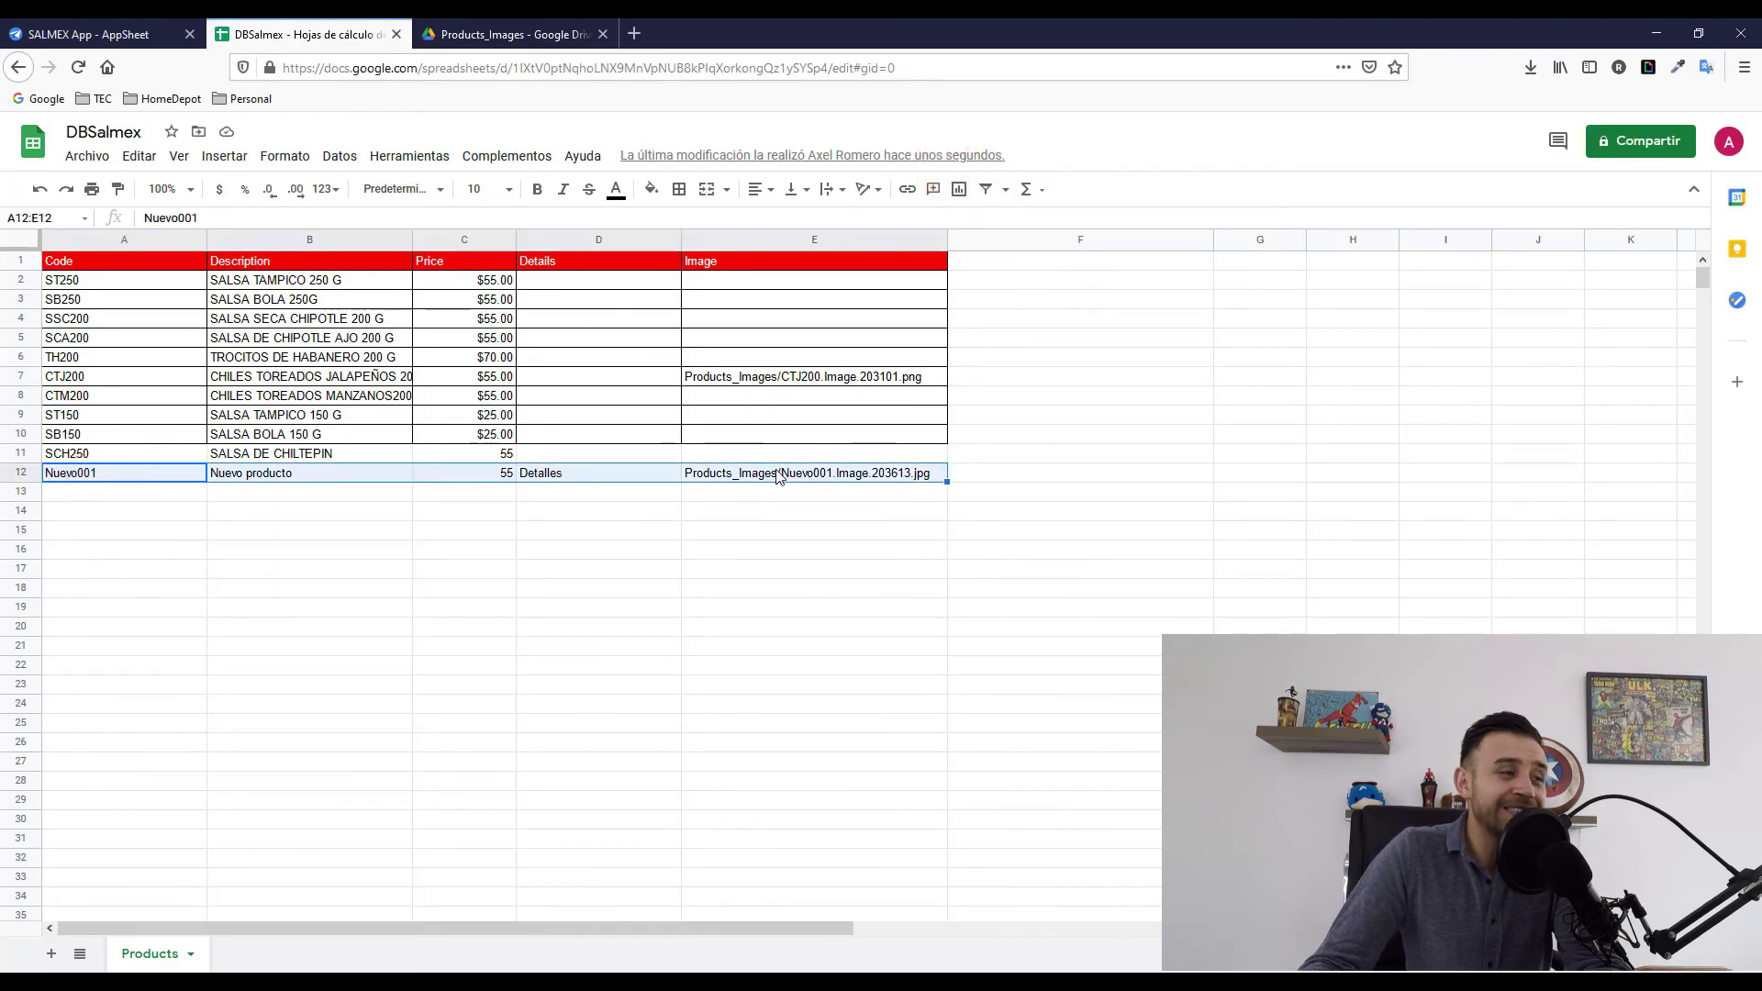
{"action": "left_click", "coordinate": [623, 572]}
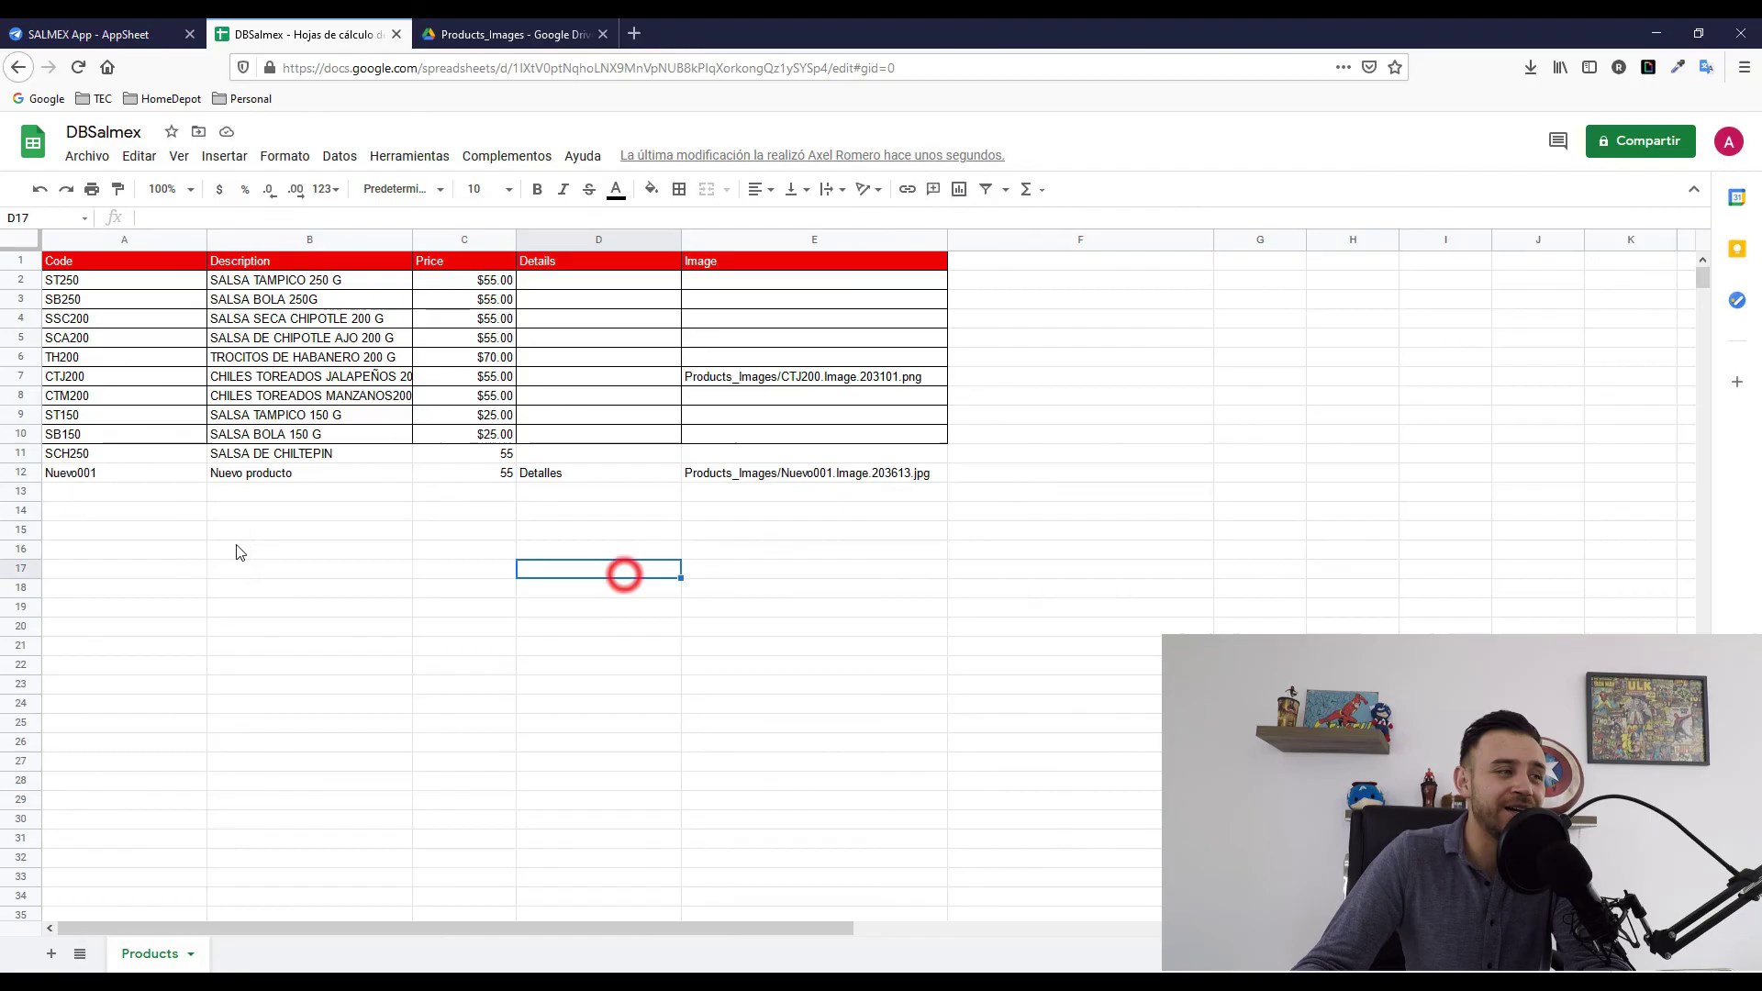